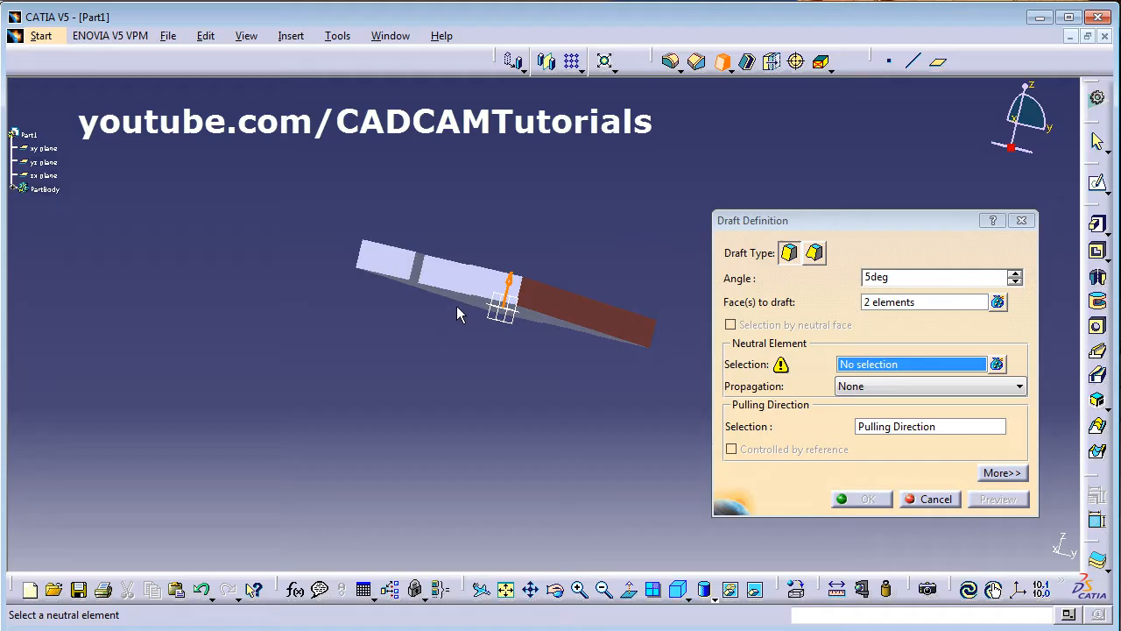
Use the plate's underside as the draft's neutral element, set the angle to 15deg and preview the draft.
{"action": "middle_click_drag", "start_coordinate": [473, 405], "coordinate": [545, 235]}
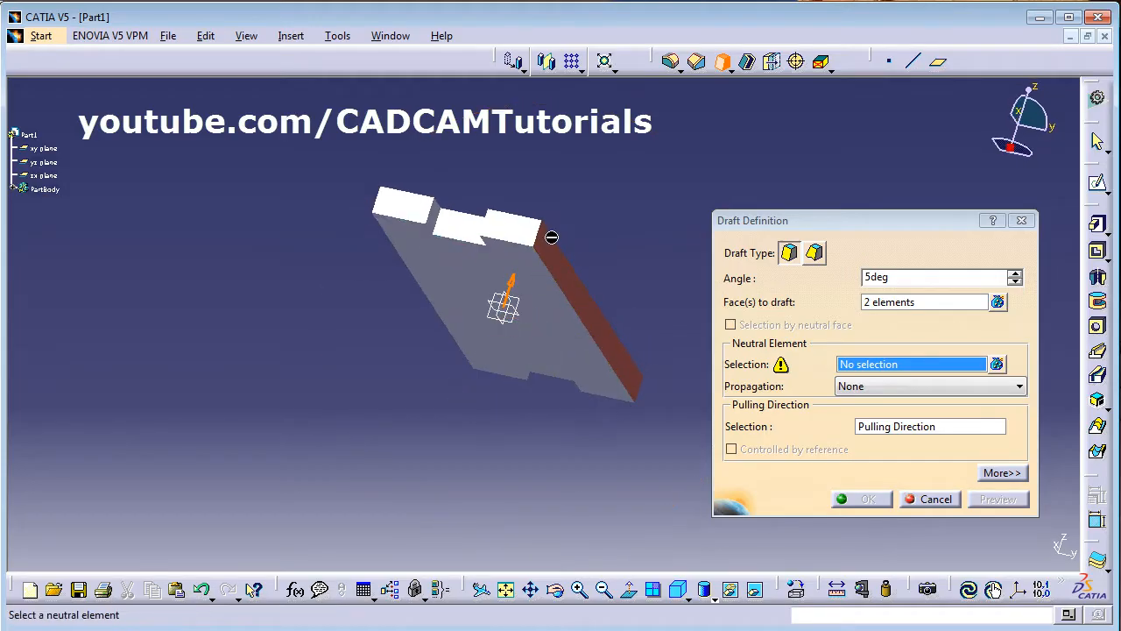
{"action": "left_click", "coordinate": [467, 278]}
{"action": "middle_click_drag", "start_coordinate": [464, 276], "coordinate": [448, 320]}
{"action": "double_click", "coordinate": [889, 279]}
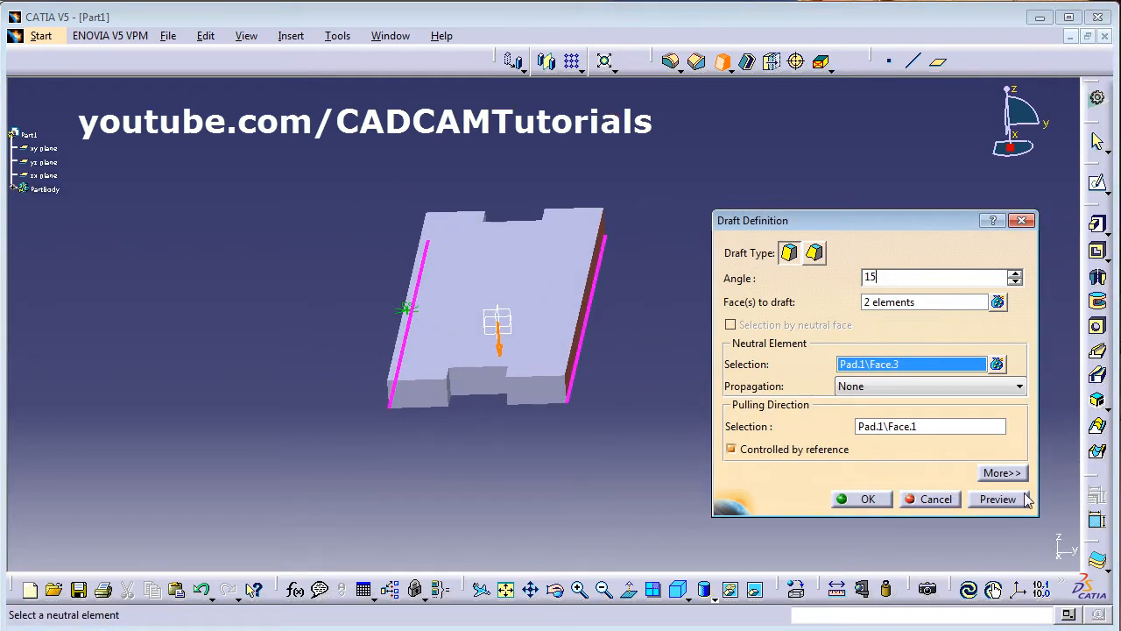
{"action": "left_click", "coordinate": [999, 499]}
{"action": "middle_click_drag", "start_coordinate": [354, 342], "coordinate": [382, 312]}
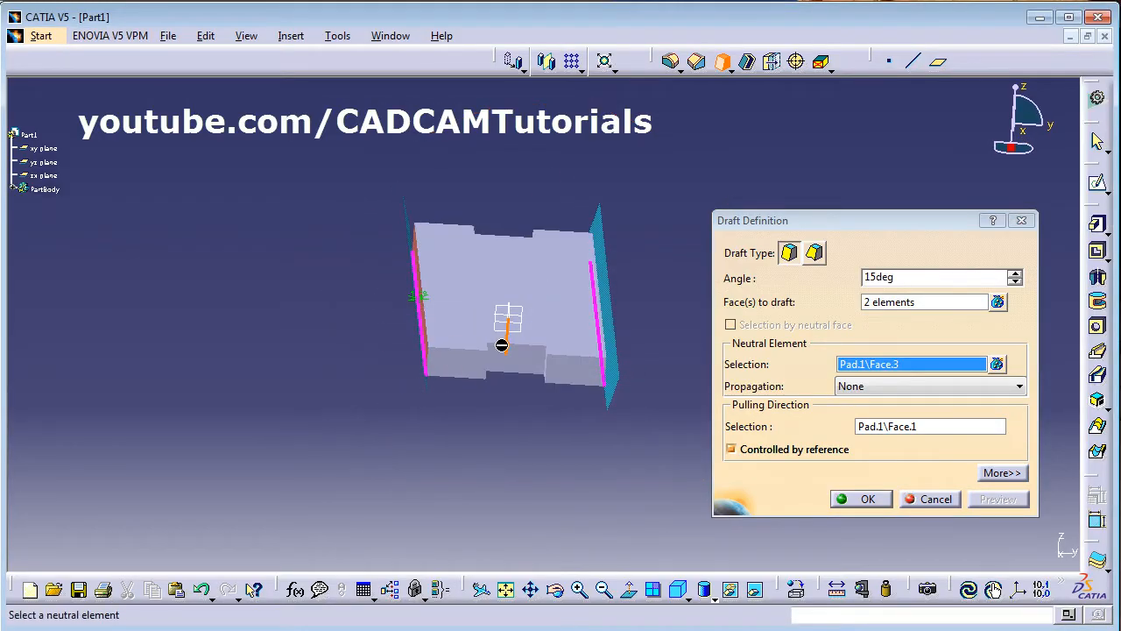
{"action": "middle_click_drag", "start_coordinate": [423, 381], "coordinate": [553, 376]}
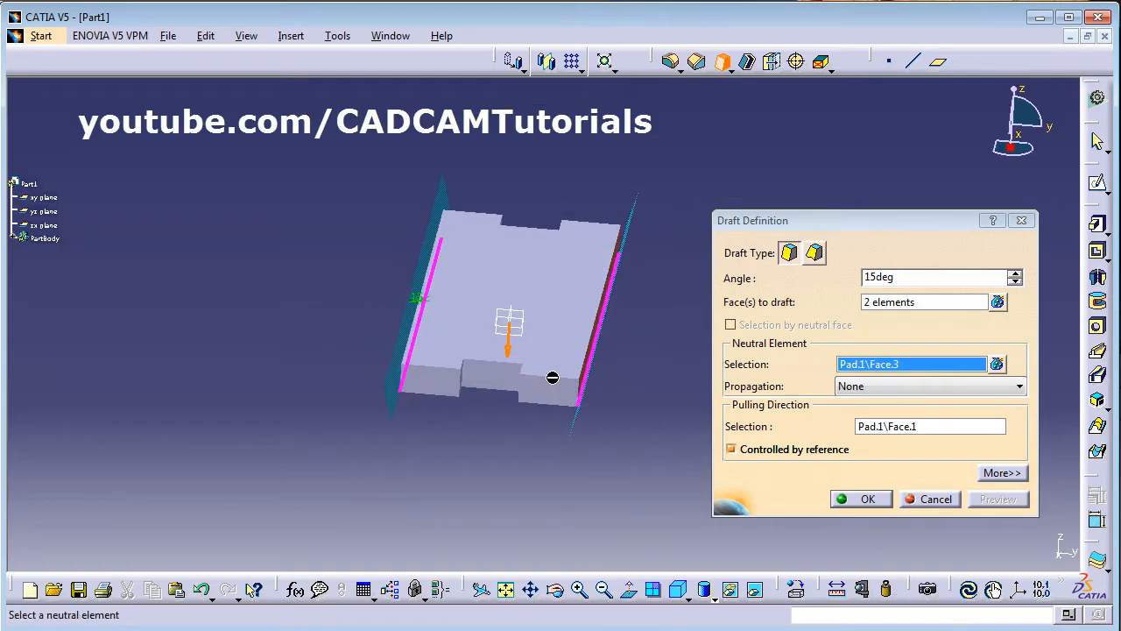
Reverse the pulling direction and apply the draft to the plate's two long side faces.
{"action": "left_click", "coordinate": [511, 350]}
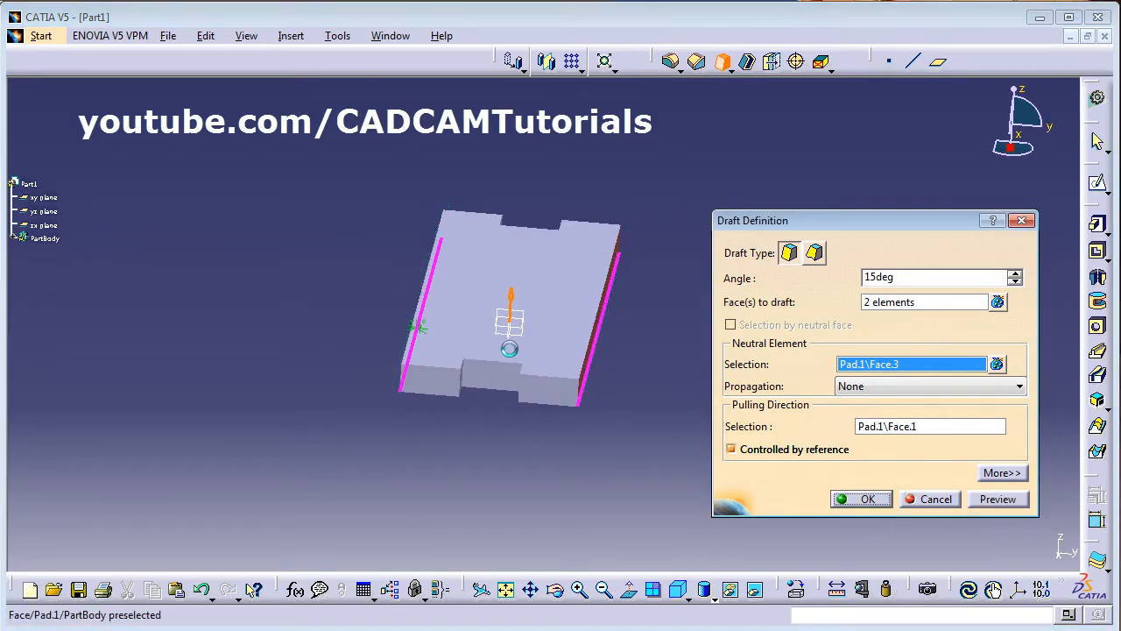
{"action": "left_click", "coordinate": [995, 499]}
{"action": "middle_click_drag", "start_coordinate": [513, 478], "coordinate": [543, 435]}
{"action": "left_click", "coordinate": [868, 499]}
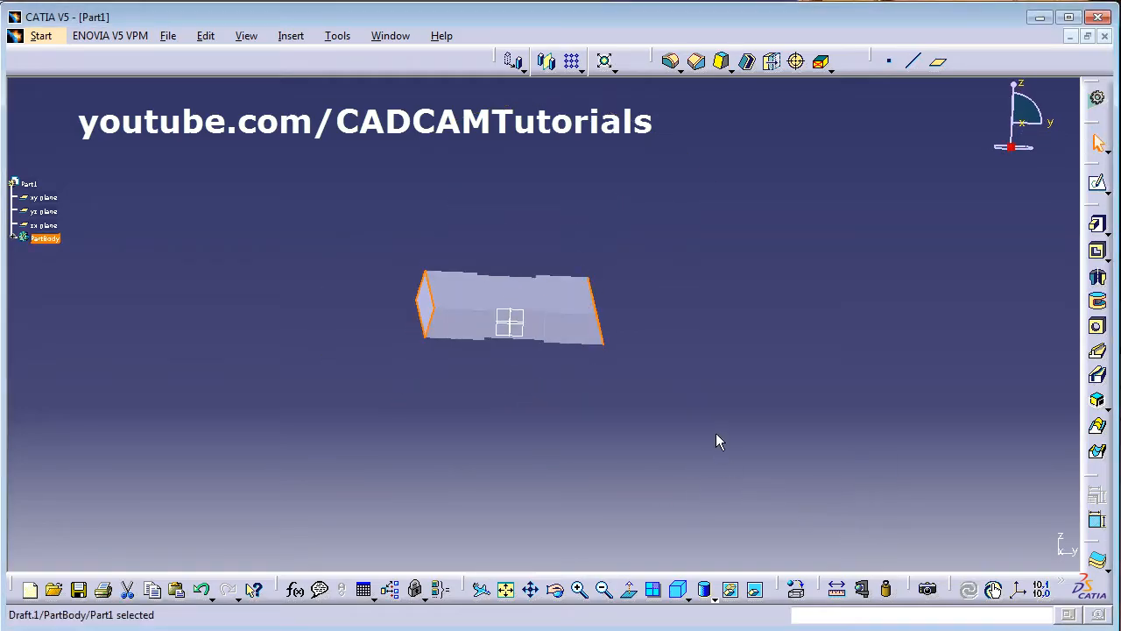
{"action": "middle_click_drag", "start_coordinate": [704, 412], "coordinate": [631, 412]}
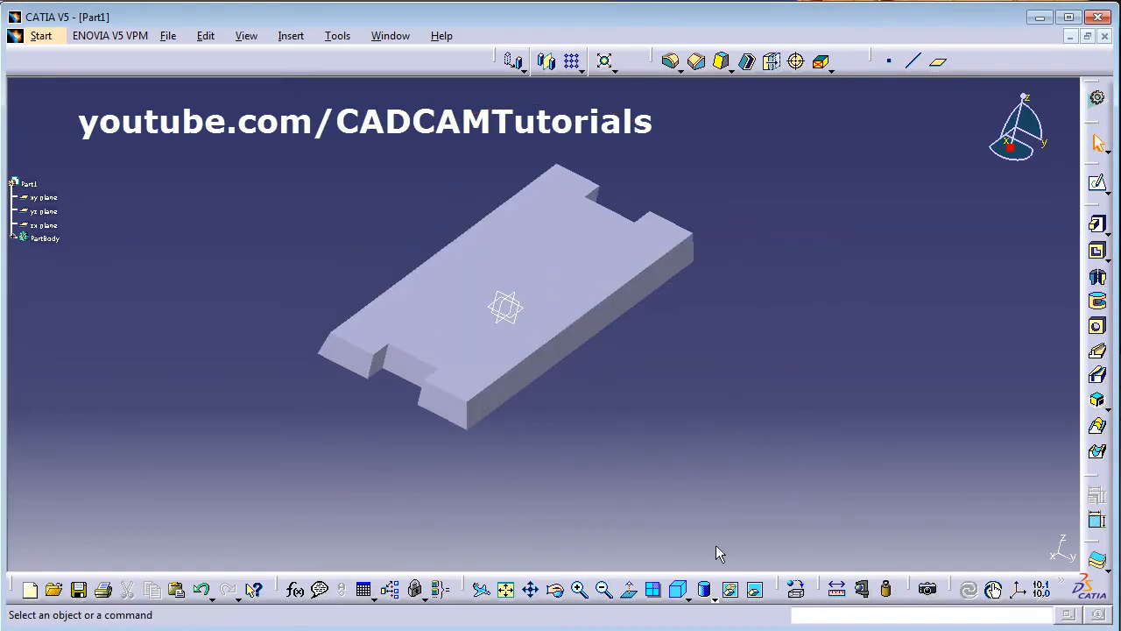
{"action": "left_click", "coordinate": [506, 590]}
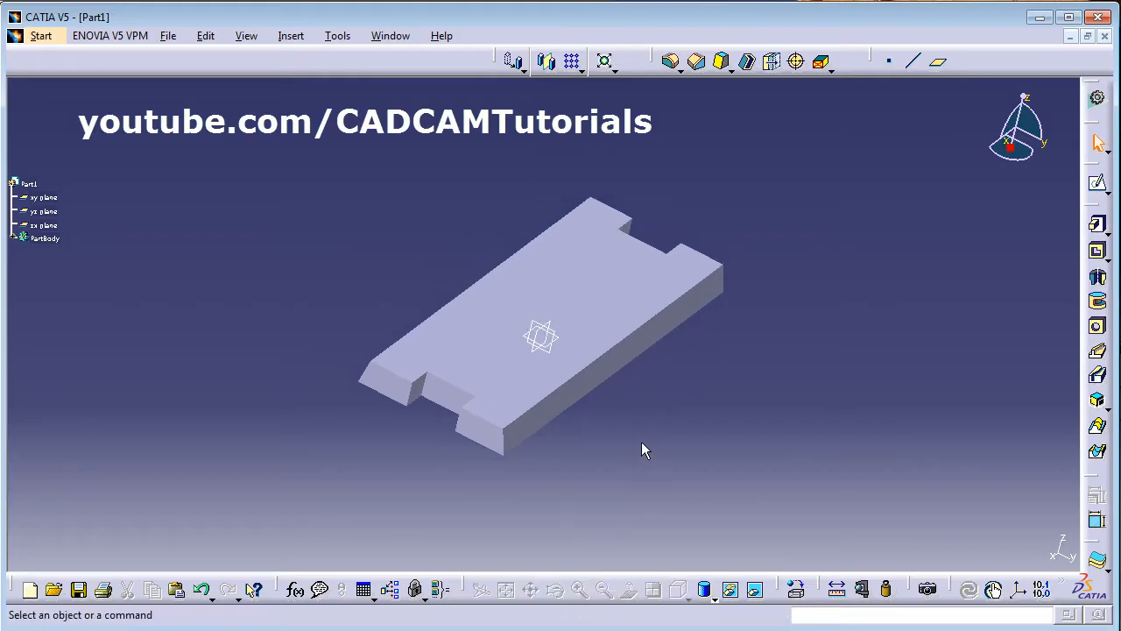
Save the part as TOP in CATPart format in the Documents library.
{"action": "left_click", "coordinate": [79, 591]}
{"action": "key", "text": "alt+Tab"}
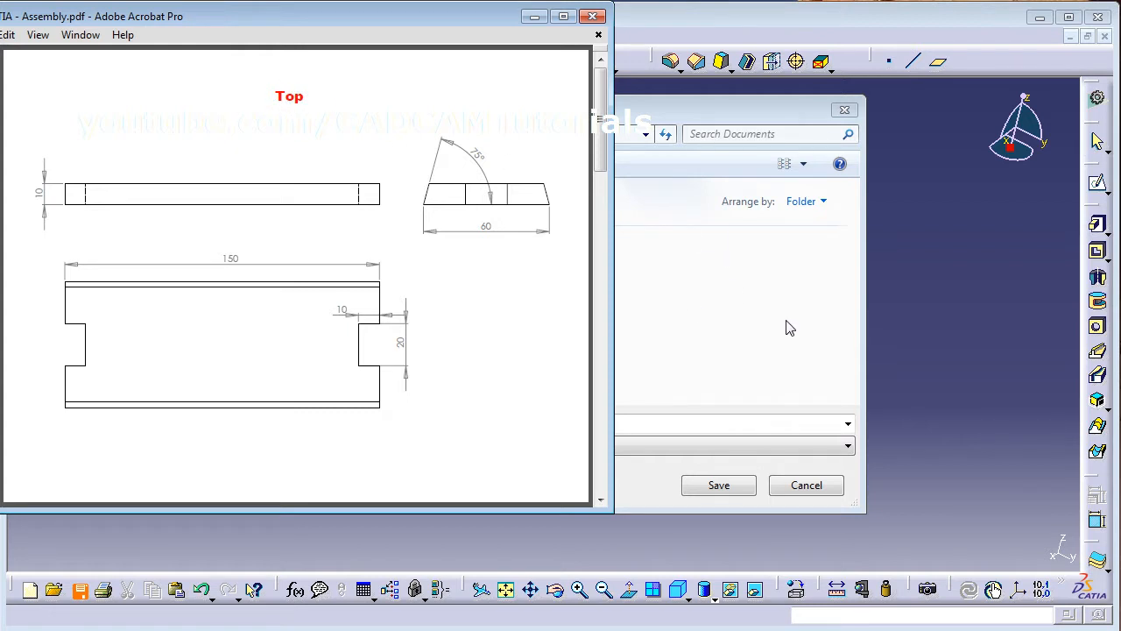
{"action": "left_click", "coordinate": [746, 324]}
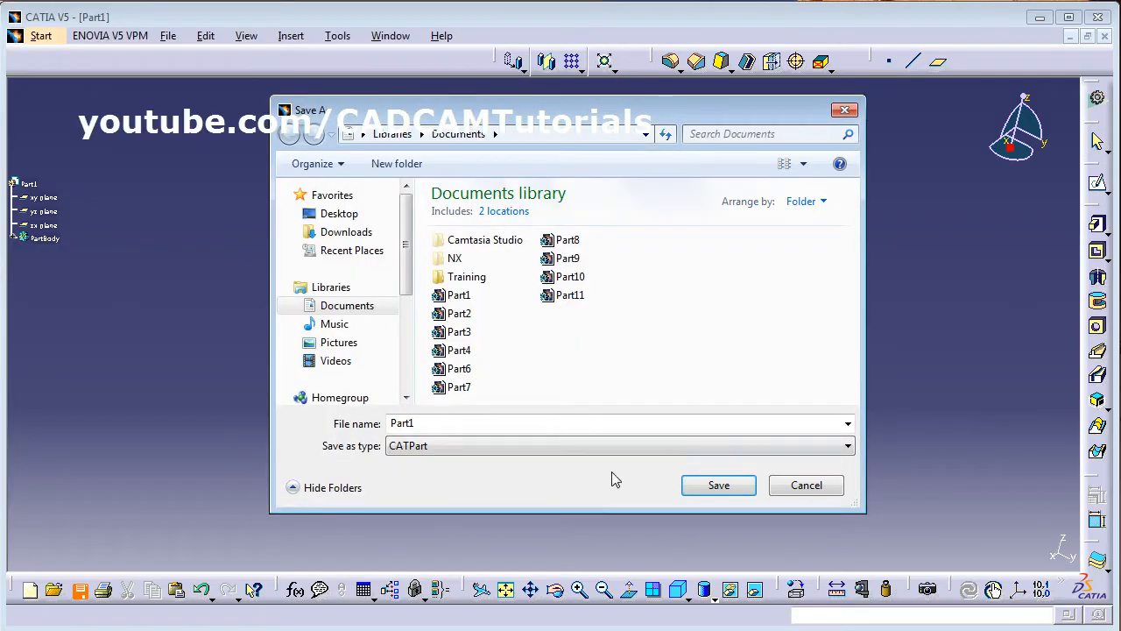
{"action": "left_click", "coordinate": [428, 423]}
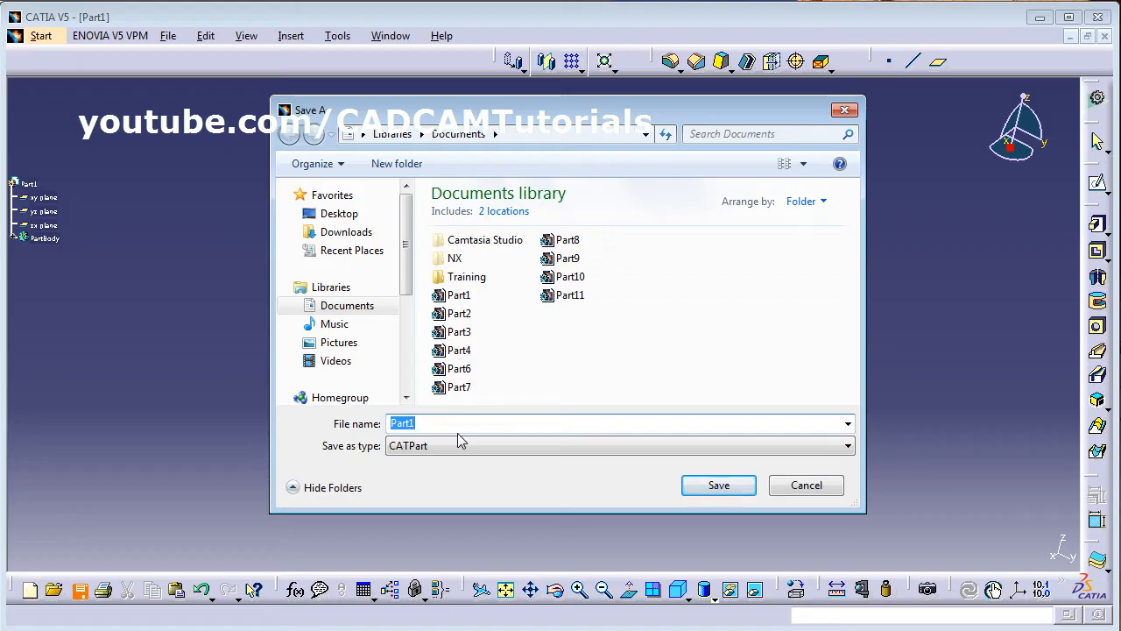
{"action": "type", "text": "TOP"}
{"action": "left_click", "coordinate": [723, 491]}
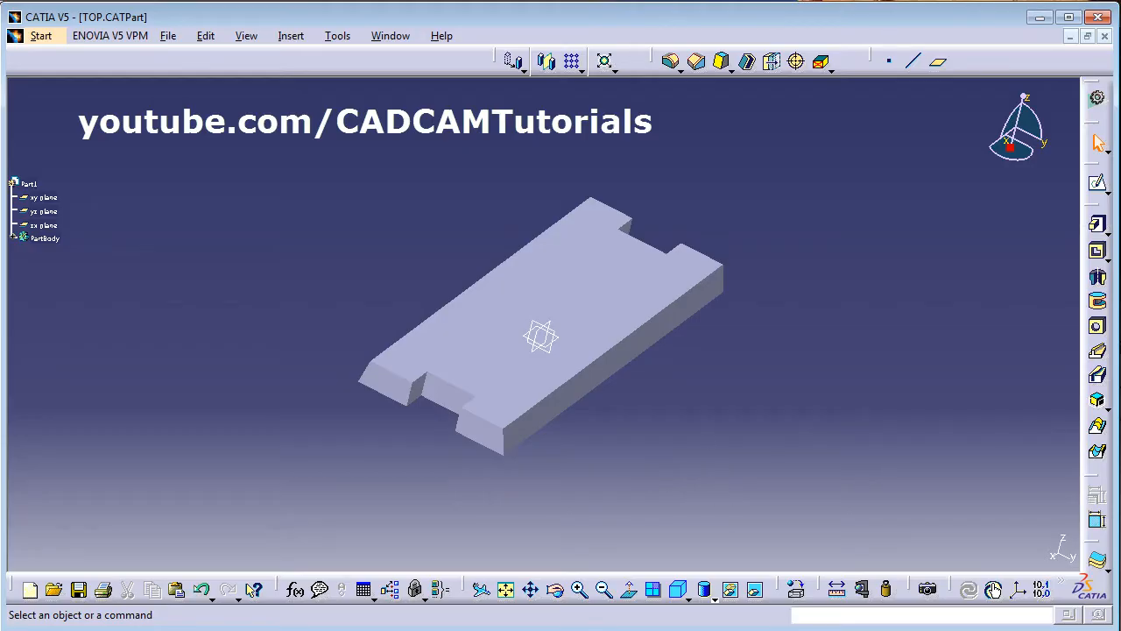
Switch to the drawing PDF in Adobe Acrobat and review the part and assembly pages, ending on the Leg drawing.
{"action": "key", "text": "alt+Tab"}
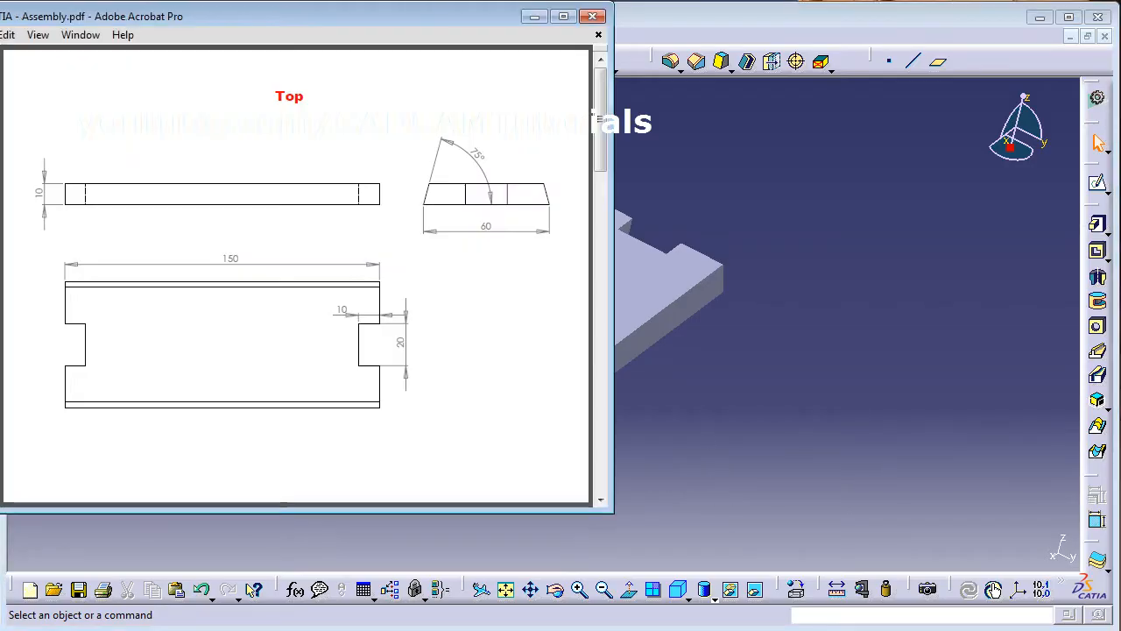
{"action": "left_click", "coordinate": [602, 505]}
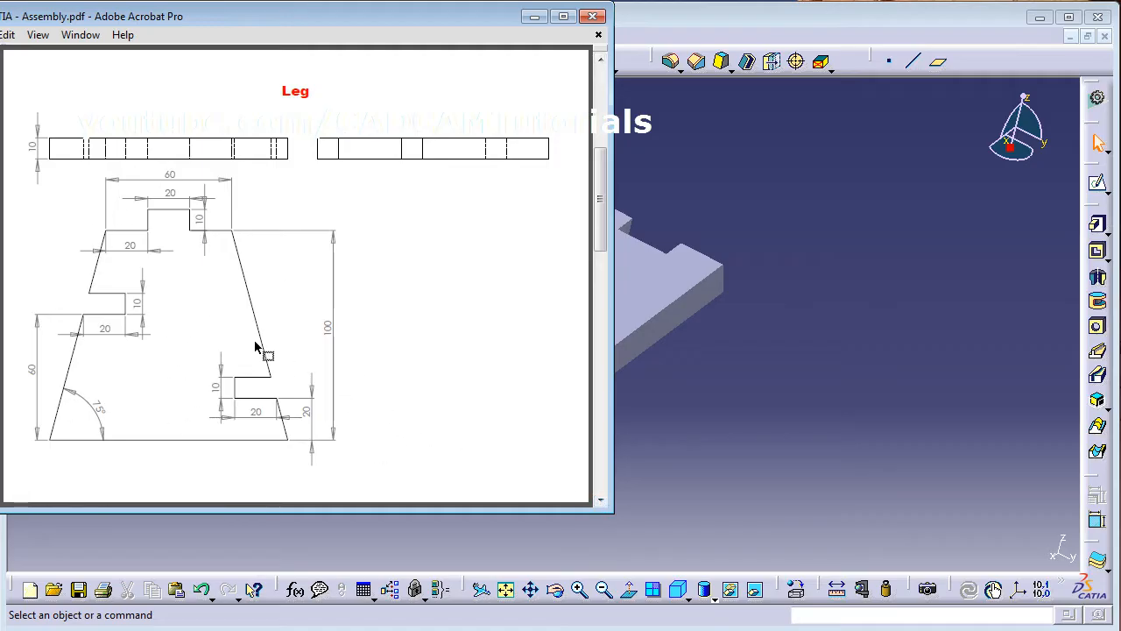
{"action": "scroll", "coordinate": [351, 349], "scroll_direction": "down", "scroll_amount": 3}
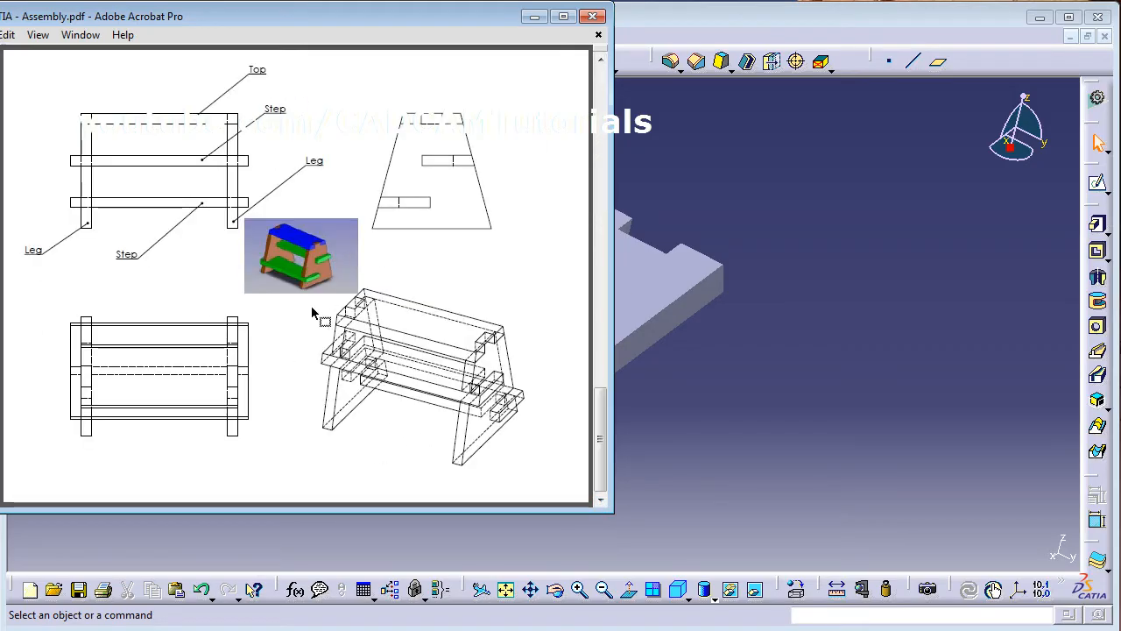
{"action": "scroll", "coordinate": [359, 325], "scroll_direction": "up", "scroll_amount": 9}
{"action": "scroll", "coordinate": [363, 333], "scroll_direction": "down", "scroll_amount": 3}
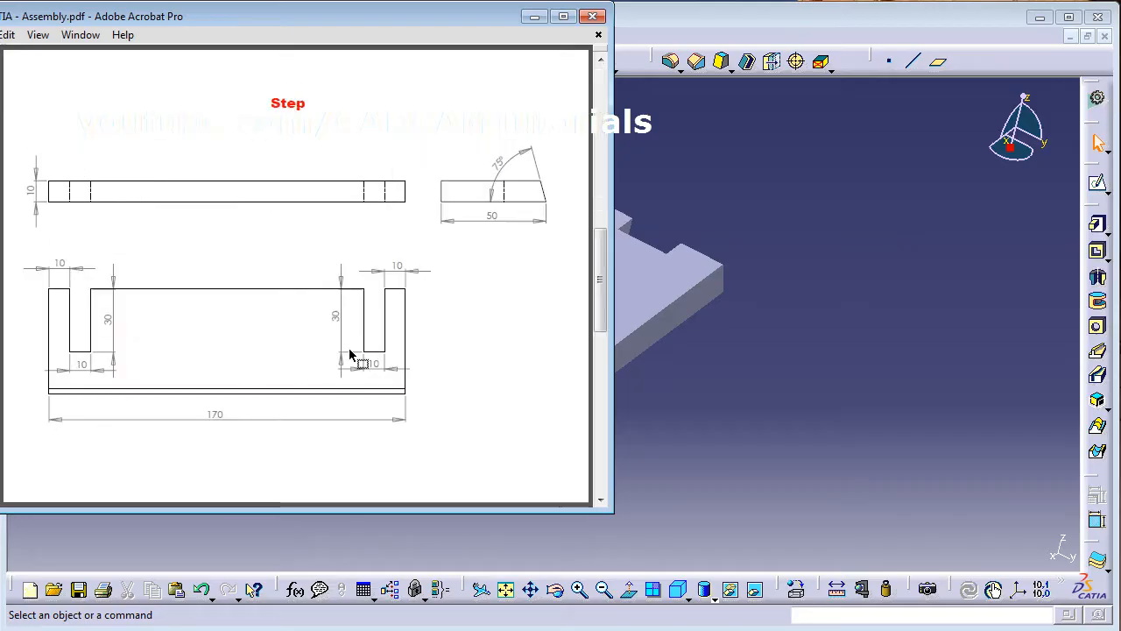
{"action": "scroll", "coordinate": [351, 348], "scroll_direction": "up", "scroll_amount": 3}
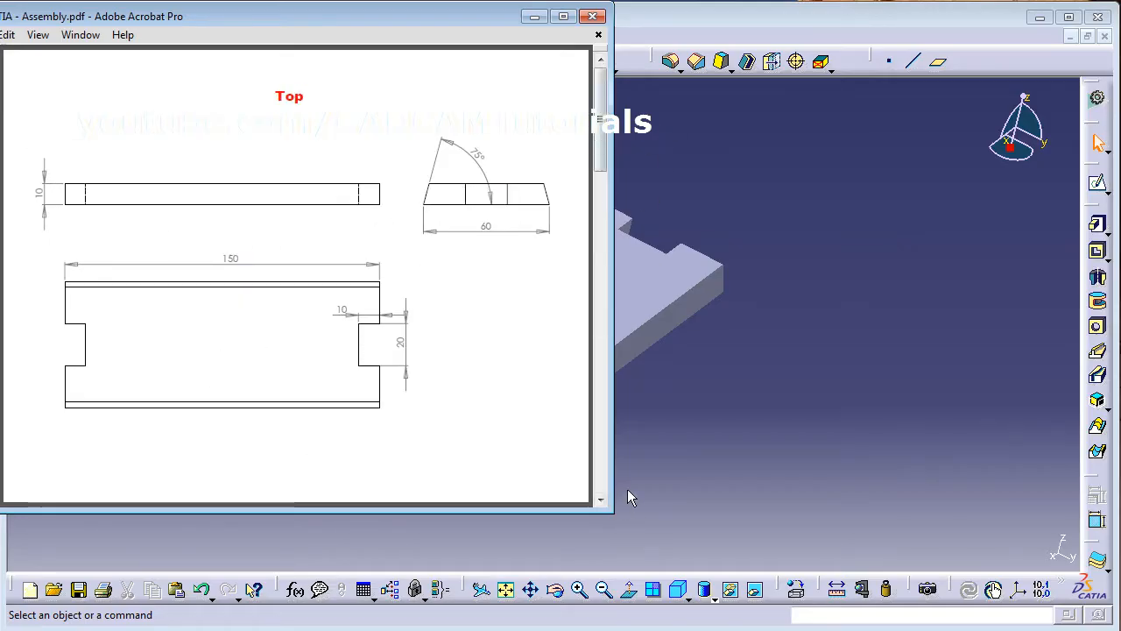
{"action": "left_click", "coordinate": [600, 502]}
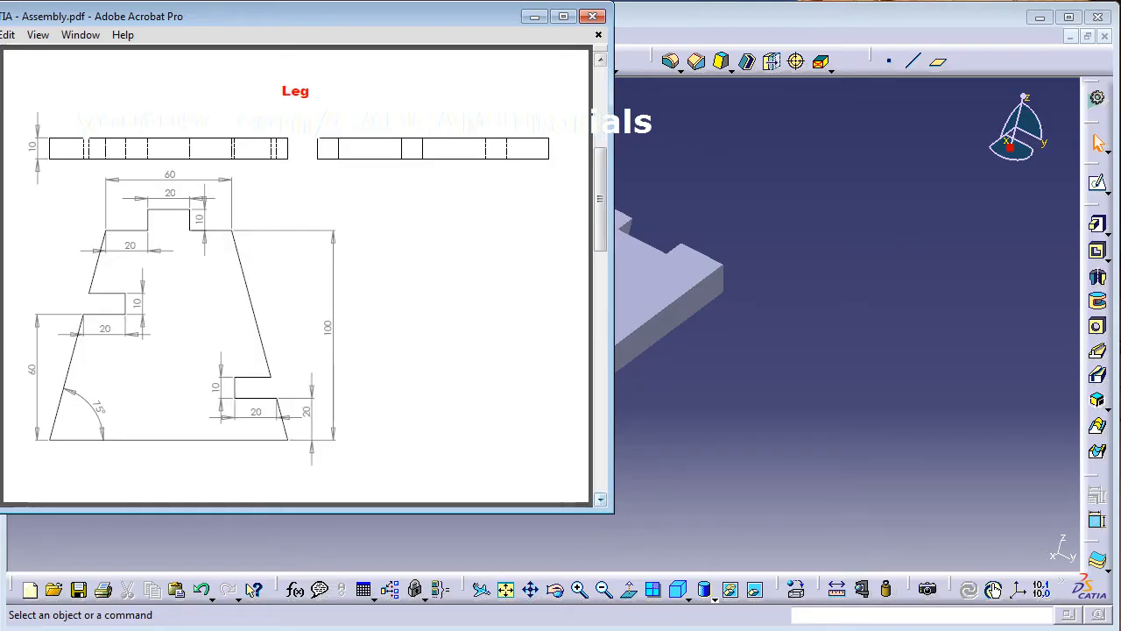
{"action": "left_click", "coordinate": [739, 423]}
Create a new part in the Part Design workbench of CATIA and open a sketch on its zx plane.
{"action": "left_click", "coordinate": [42, 35]}
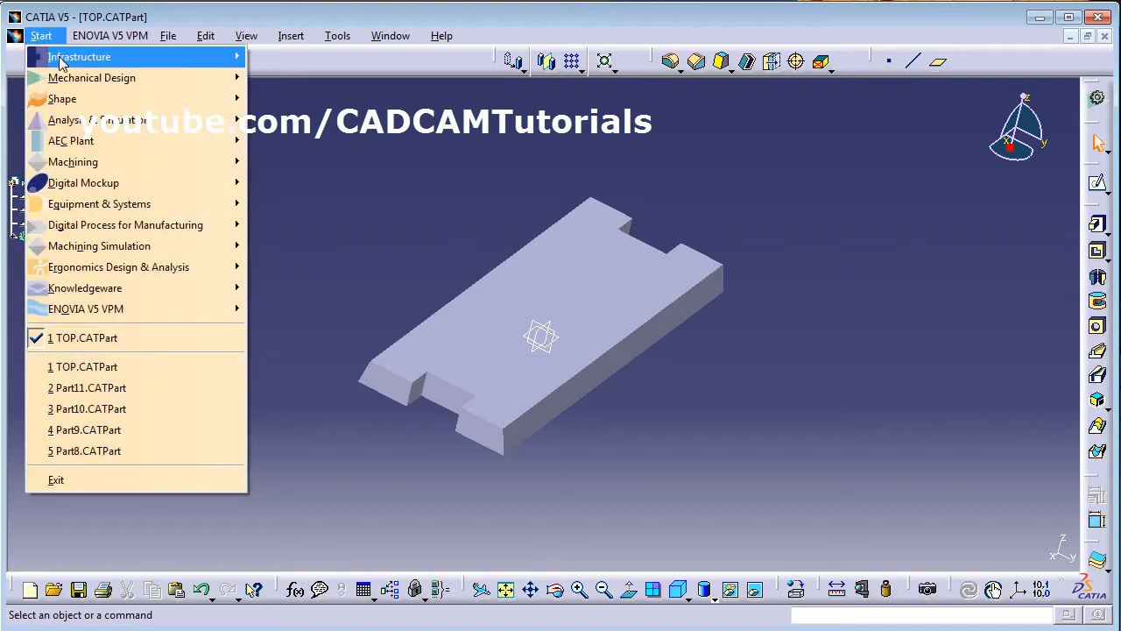
{"action": "mouse_move", "coordinate": [92, 77]}
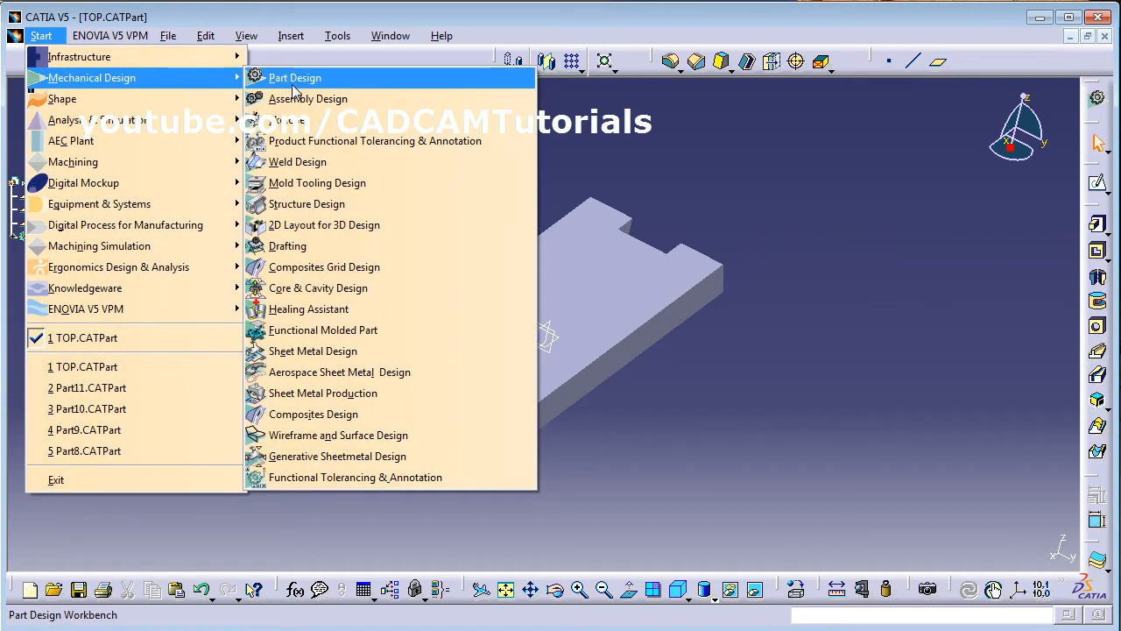
{"action": "left_click", "coordinate": [295, 81]}
{"action": "left_click", "coordinate": [886, 356]}
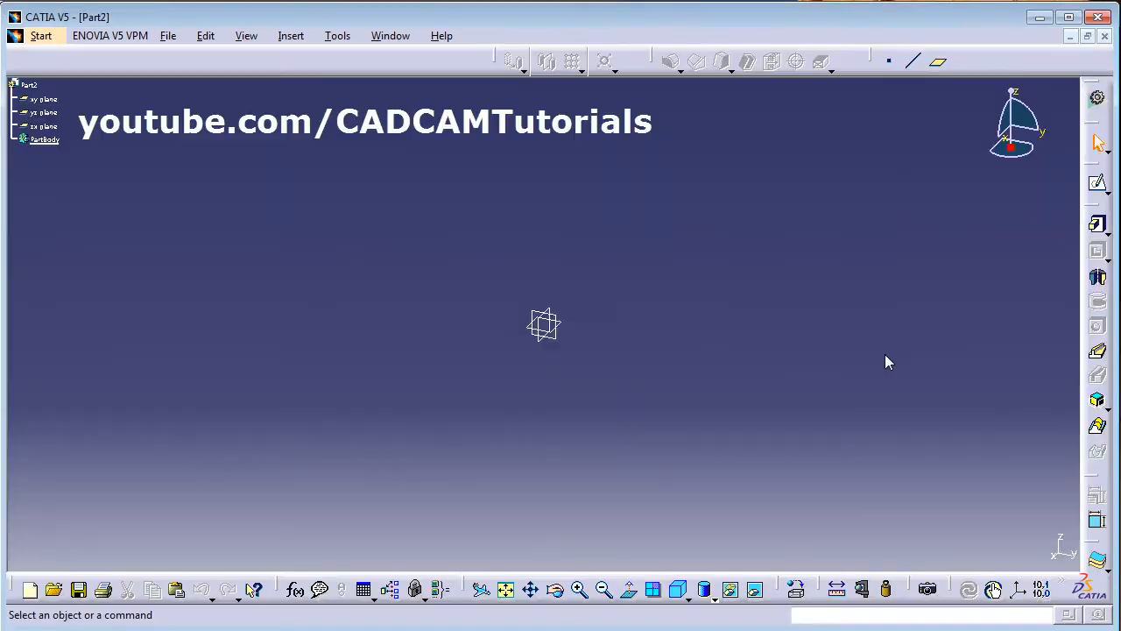
{"action": "left_click", "coordinate": [544, 326]}
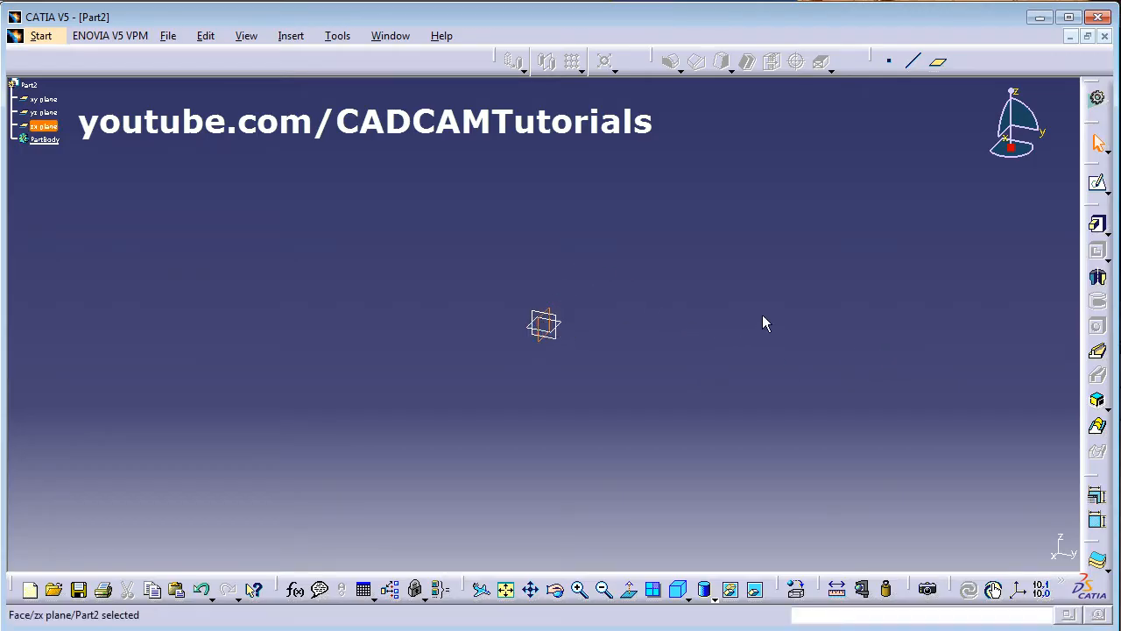
{"action": "left_click", "coordinate": [1097, 182]}
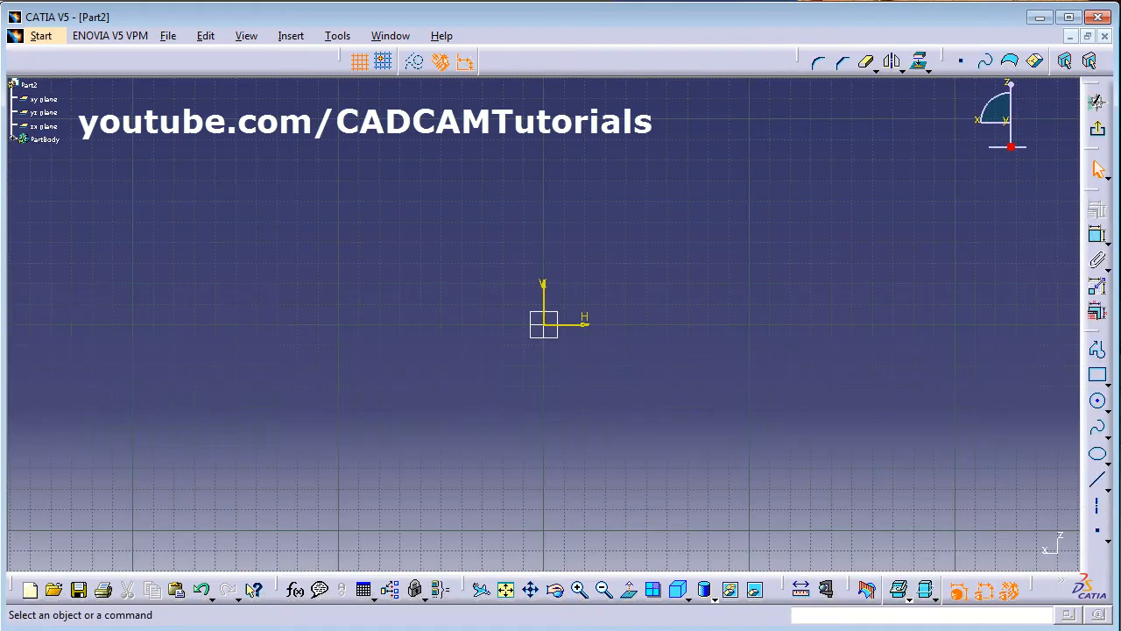
Start the leg profile with a base about 130 mm long on the horizontal axis and a slanted left side about 123 mm high.
{"action": "key", "text": "alt+Tab"}
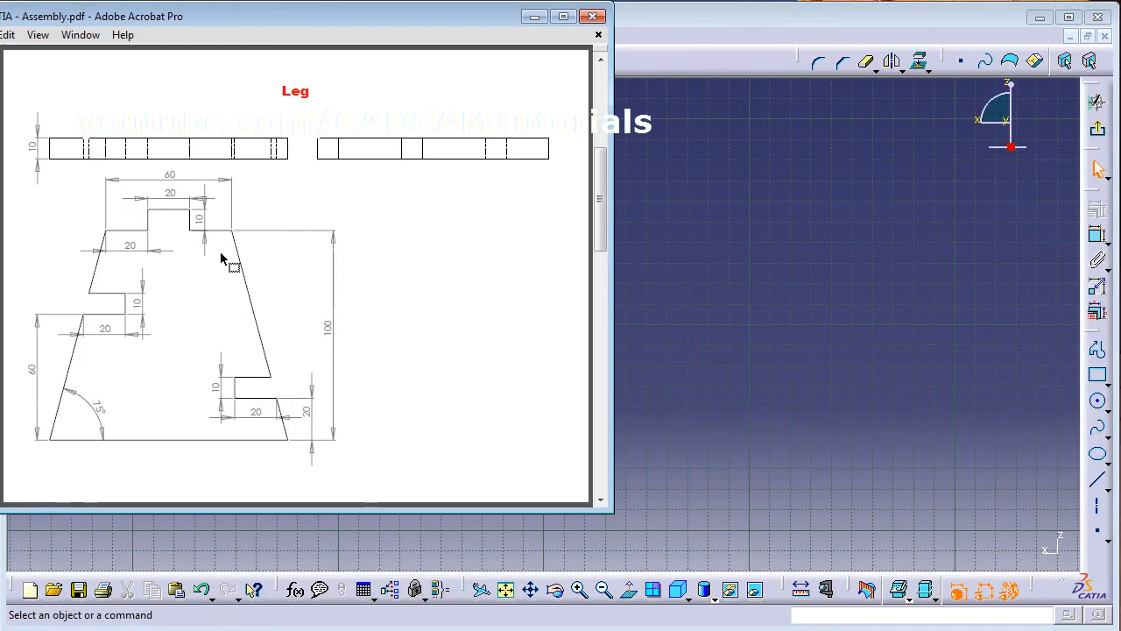
{"action": "left_click", "coordinate": [851, 301]}
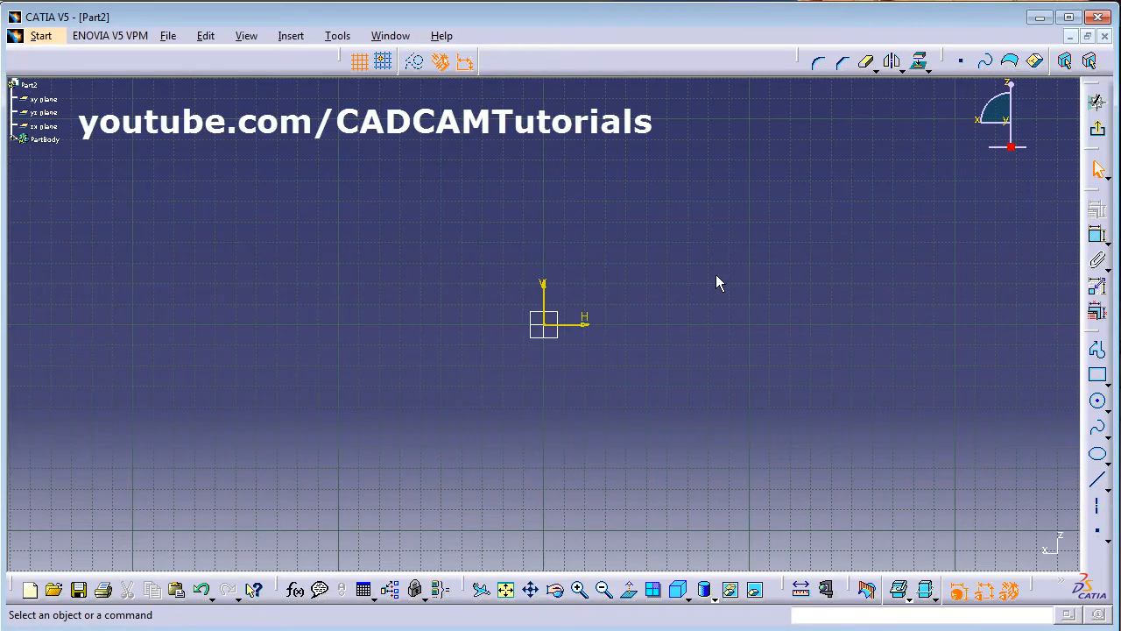
{"action": "middle_click_drag", "start_coordinate": [715, 283], "coordinate": [706, 445]}
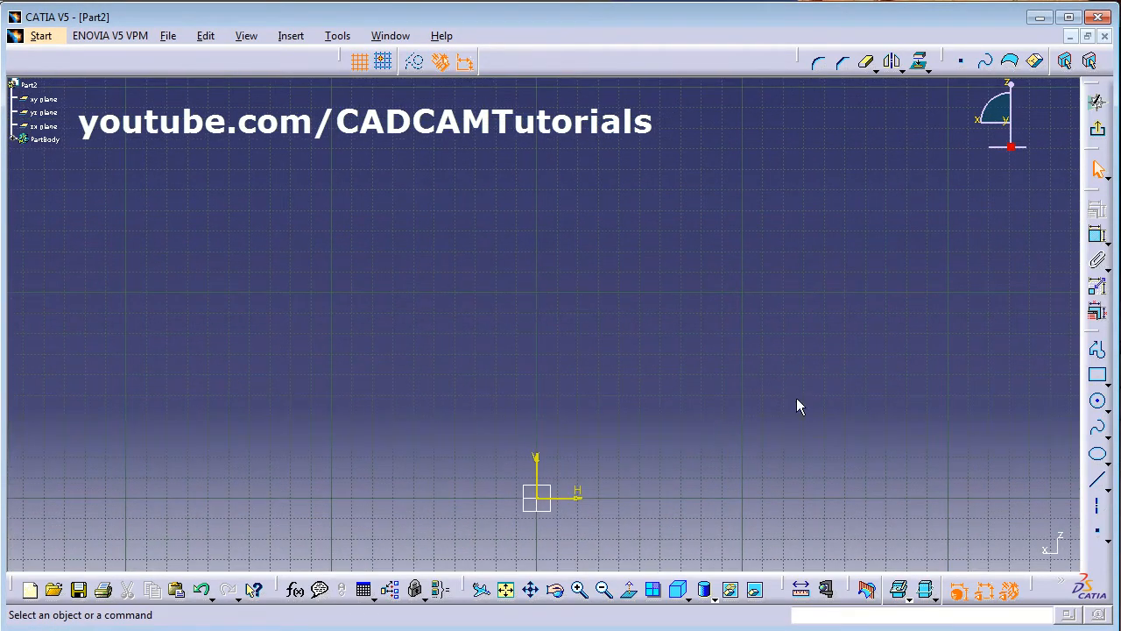
{"action": "left_click", "coordinate": [1099, 484]}
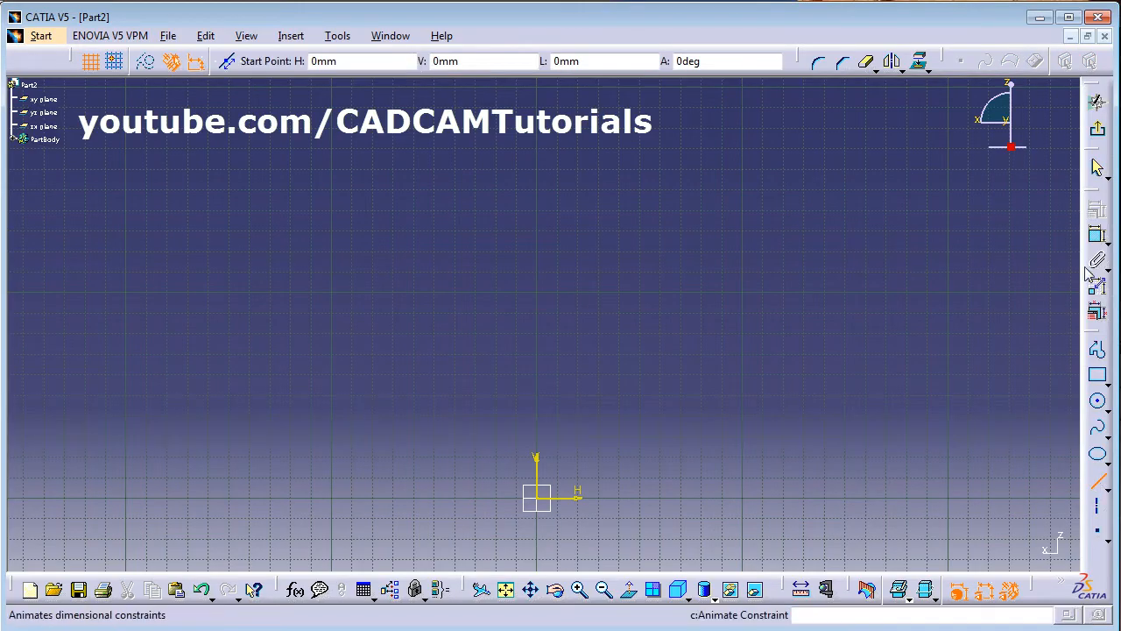
{"action": "left_click", "coordinate": [1097, 350]}
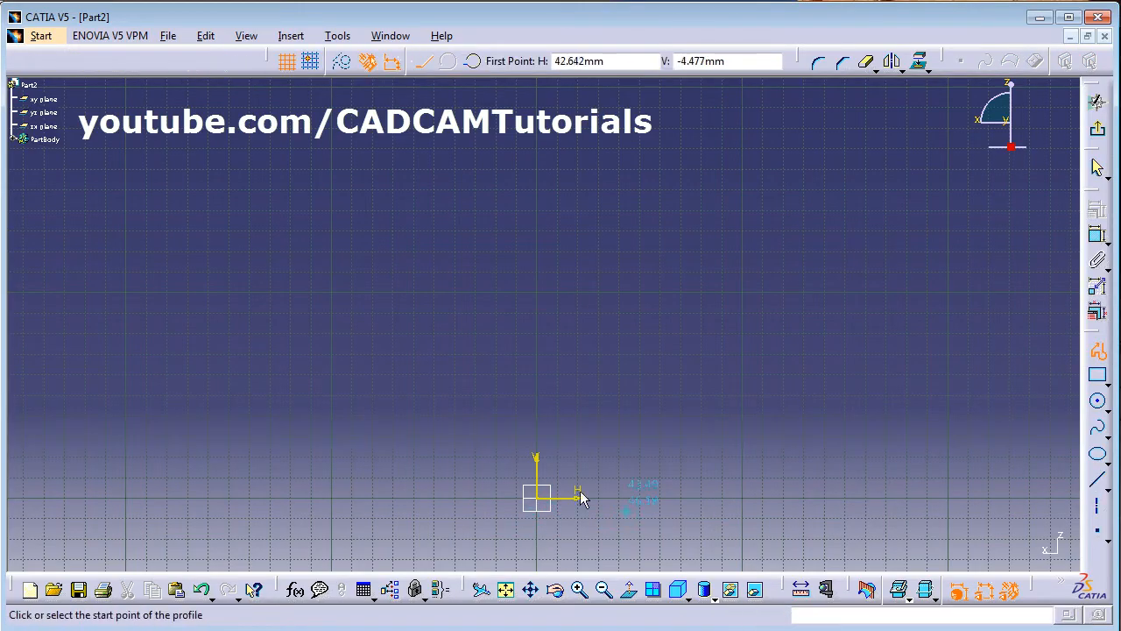
{"action": "left_click", "coordinate": [659, 500]}
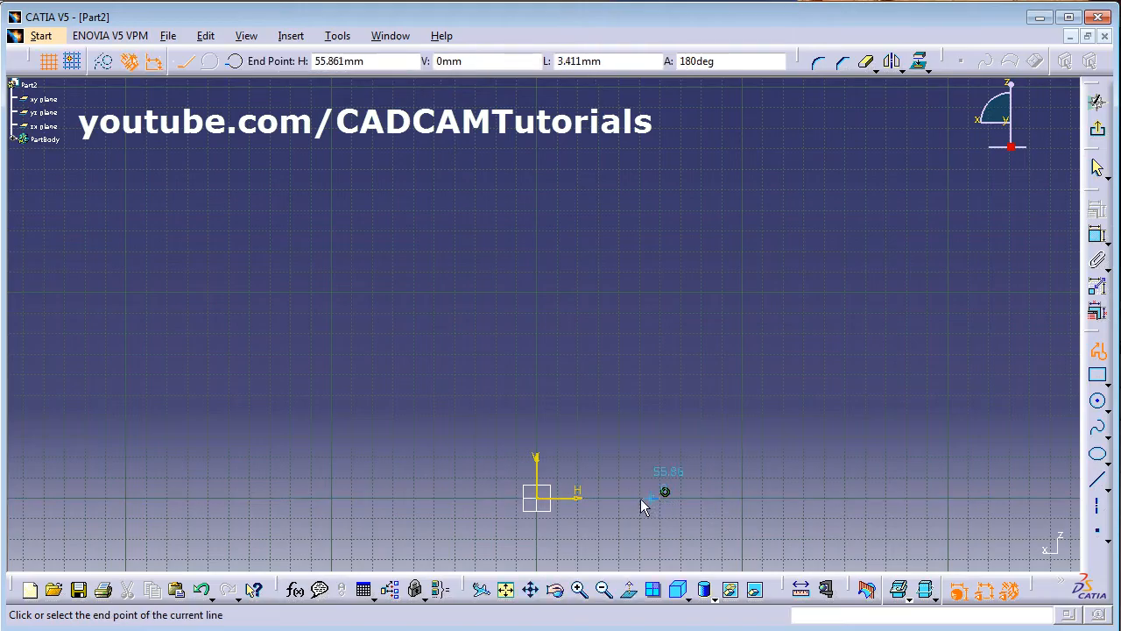
{"action": "left_click", "coordinate": [391, 497]}
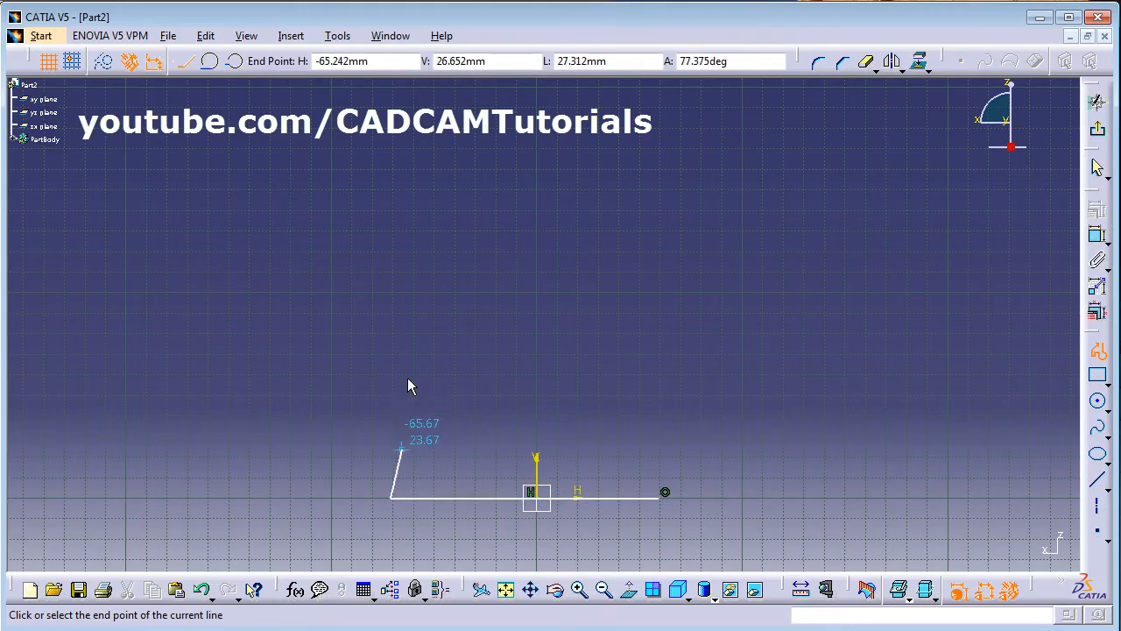
{"action": "left_click", "coordinate": [464, 248]}
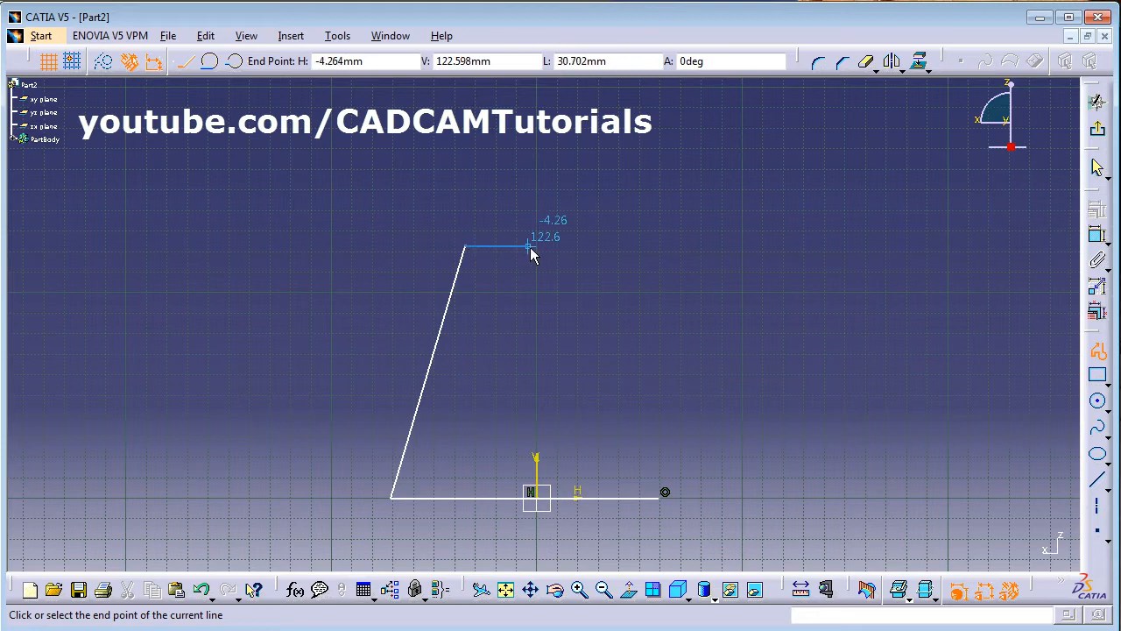
Continue the profile along the top with a raised tab about 25 mm wide and 16 mm high, and close it at the base's right end.
{"action": "left_click", "coordinate": [529, 247]}
{"action": "left_click", "coordinate": [528, 214]}
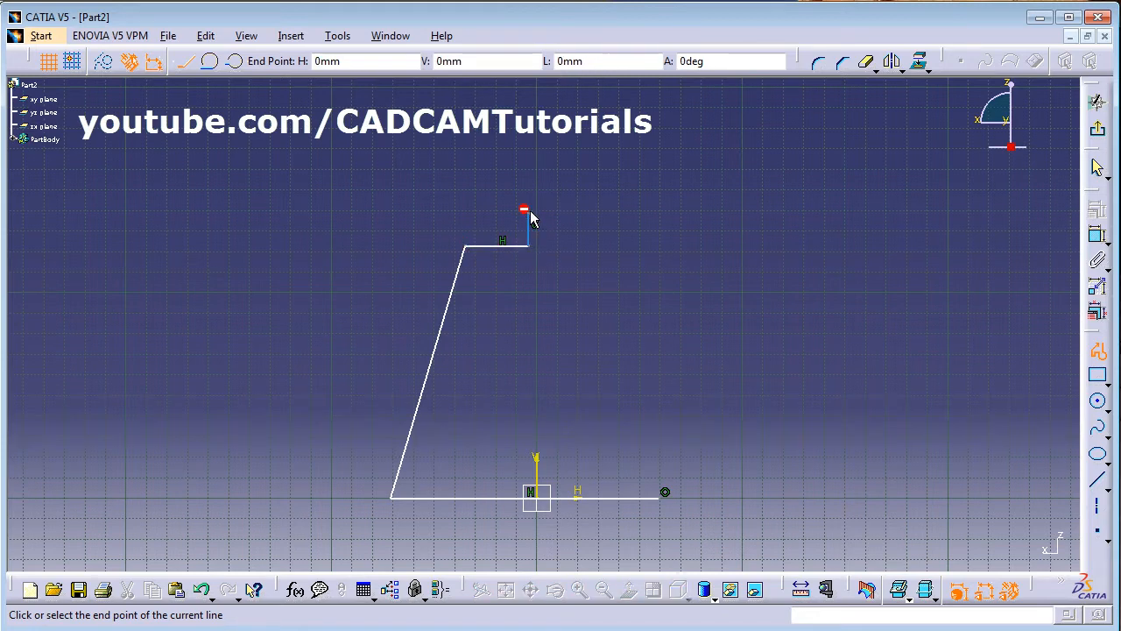
{"action": "left_click", "coordinate": [580, 214]}
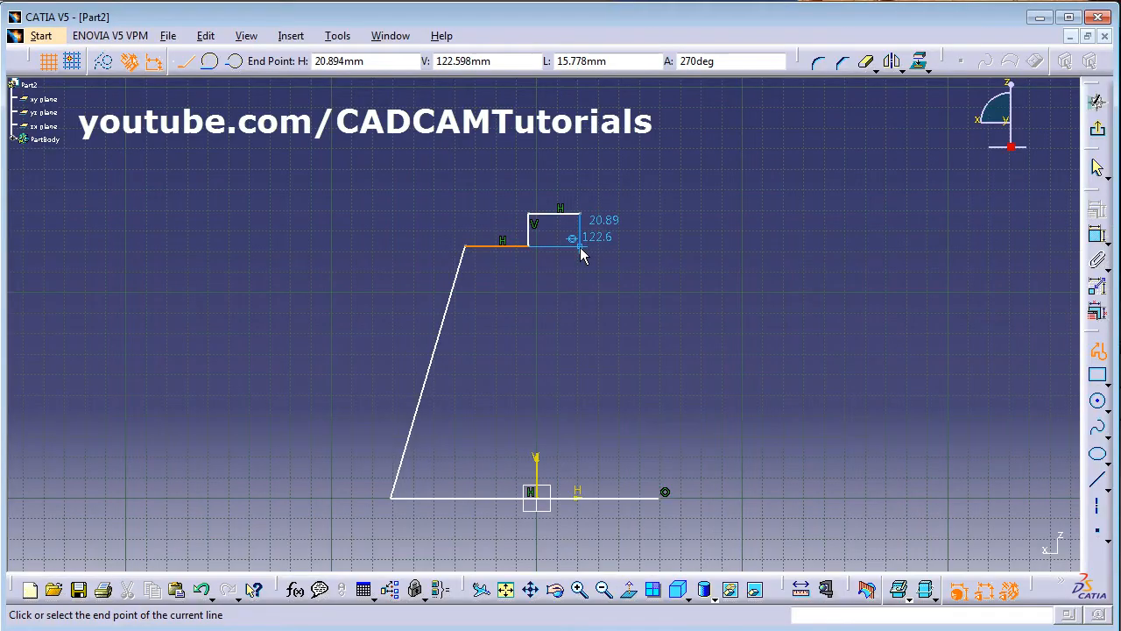
{"action": "left_click", "coordinate": [580, 247]}
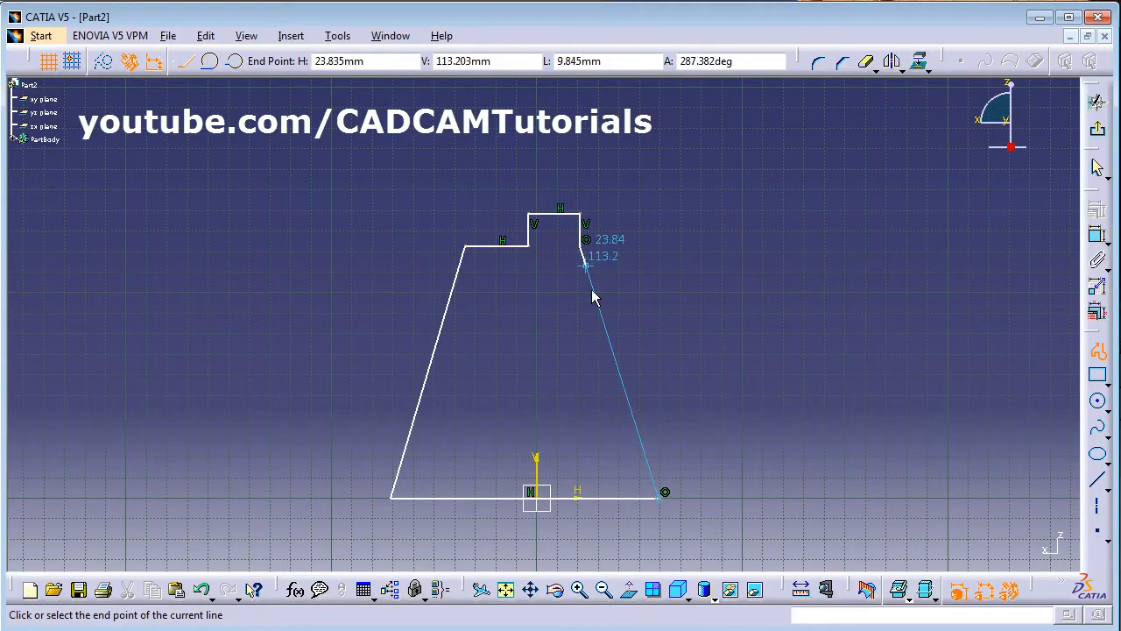
{"action": "left_click", "coordinate": [628, 243]}
{"action": "left_click", "coordinate": [660, 497]}
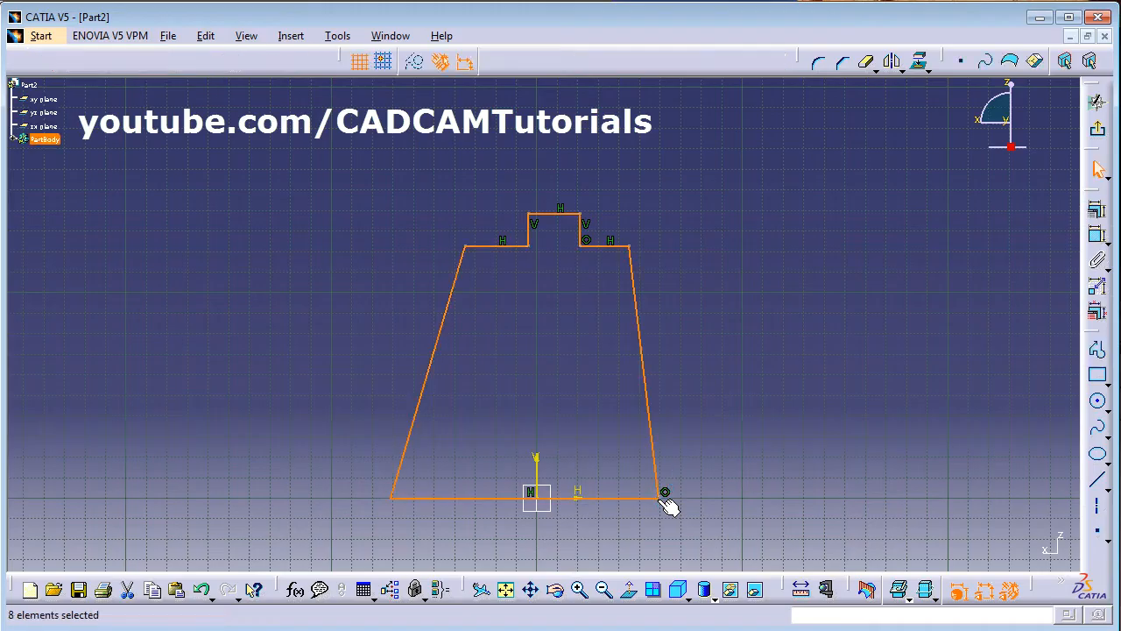
Draw a vertical axis from the sketch origin up past the raised tab of the leg profile.
{"action": "left_click", "coordinate": [783, 393]}
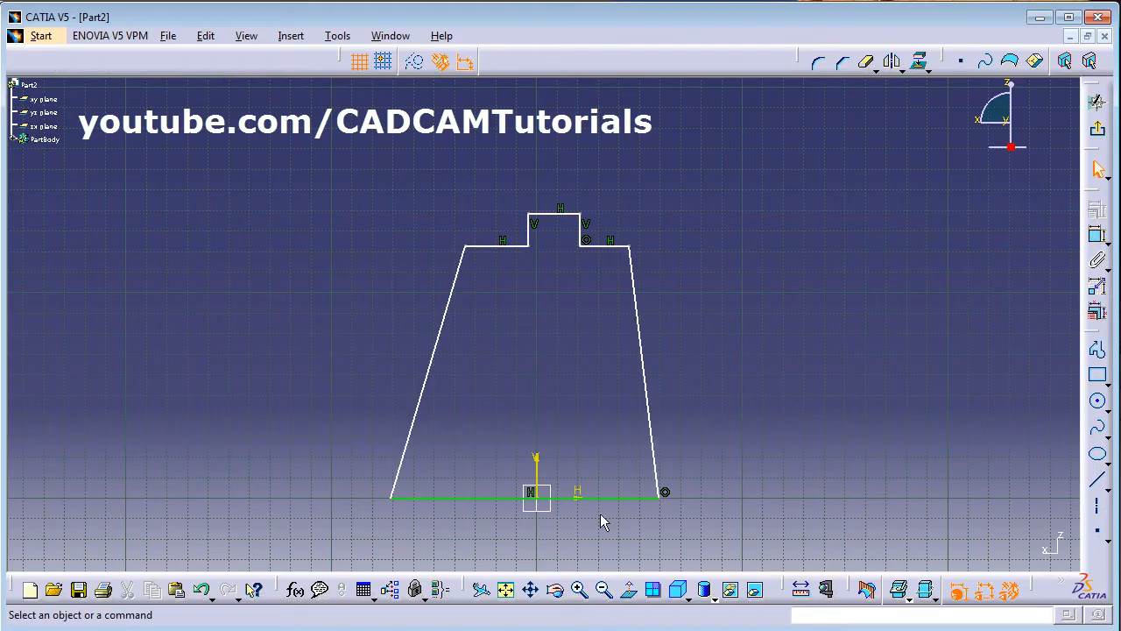
{"action": "left_click", "coordinate": [1097, 505]}
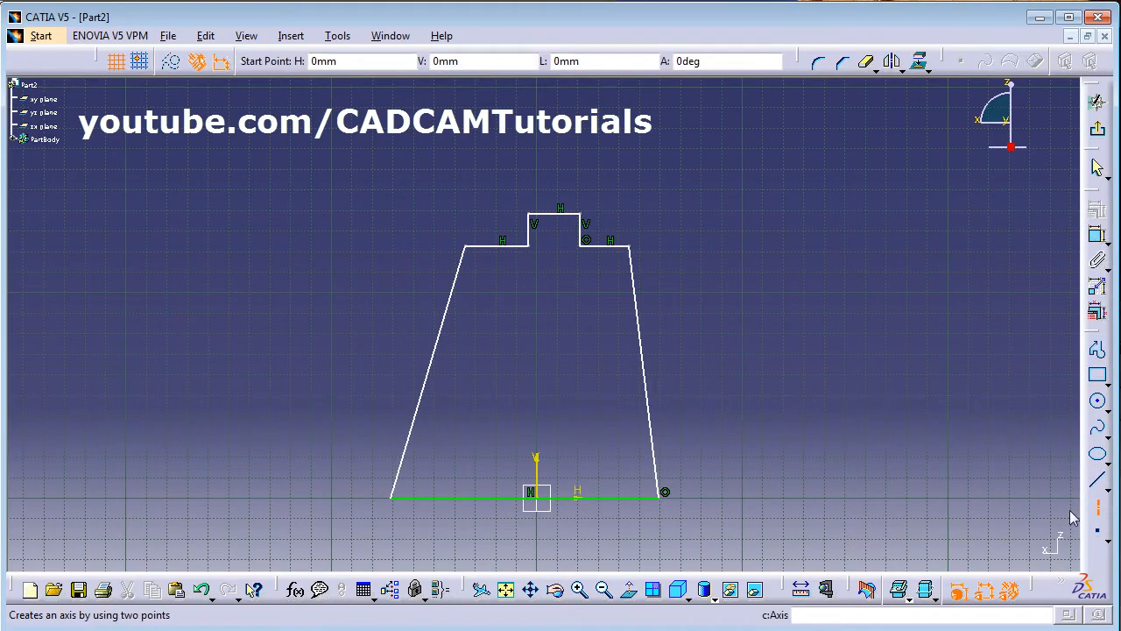
{"action": "left_click", "coordinate": [539, 508]}
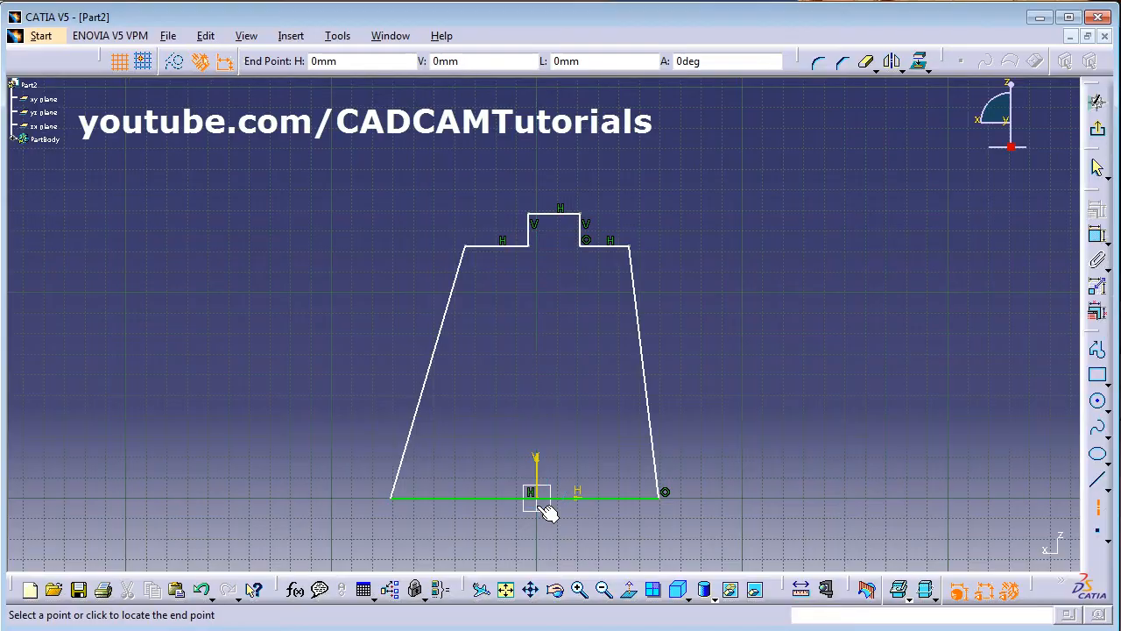
{"action": "left_click", "coordinate": [538, 103]}
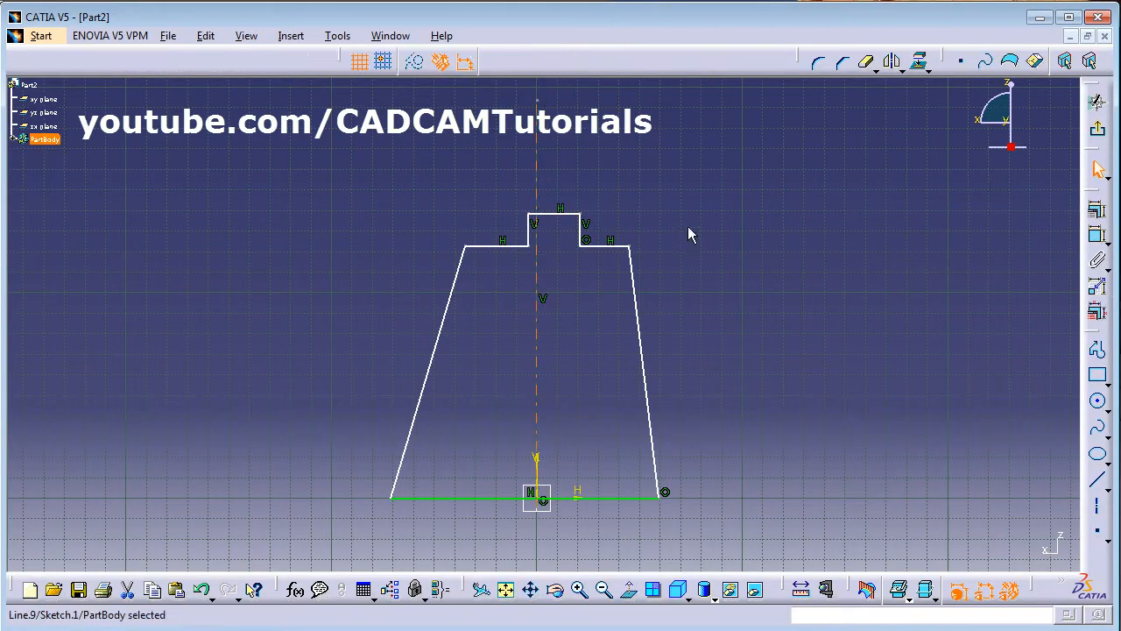
{"action": "left_click", "coordinate": [393, 497]}
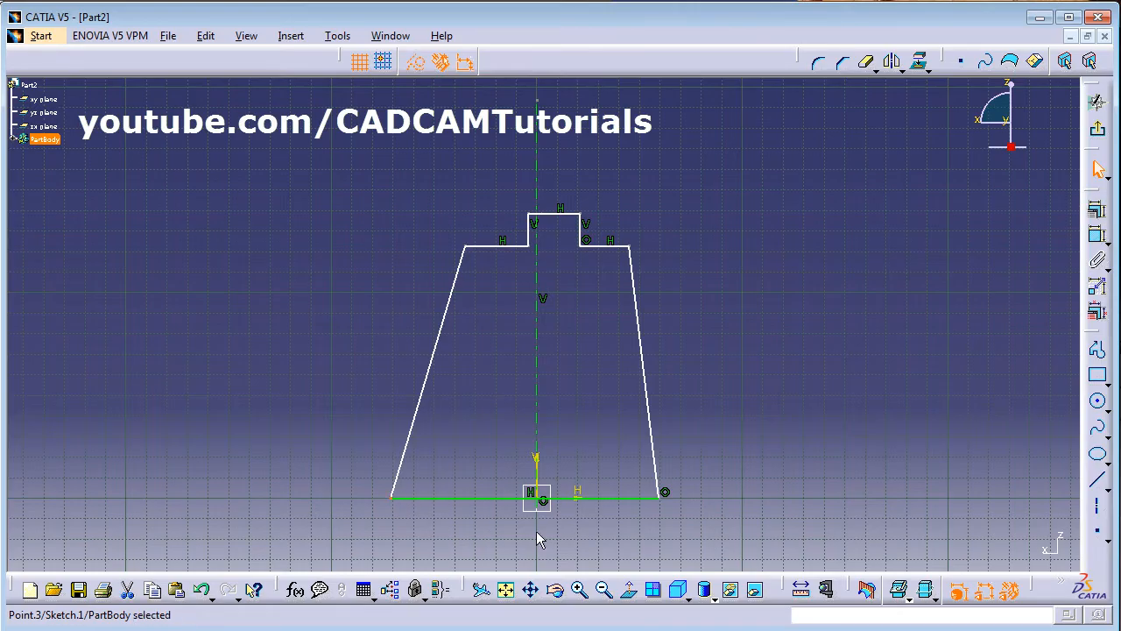
{"action": "left_click", "coordinate": [662, 500], "text": "ctrl"}
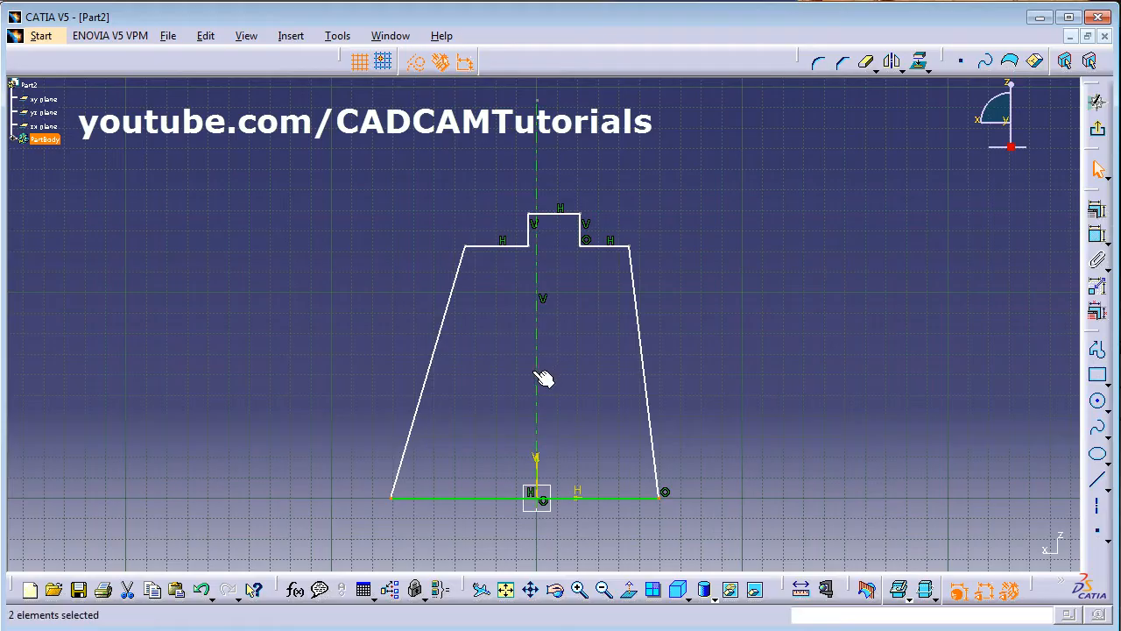
{"action": "left_click", "coordinate": [585, 401]}
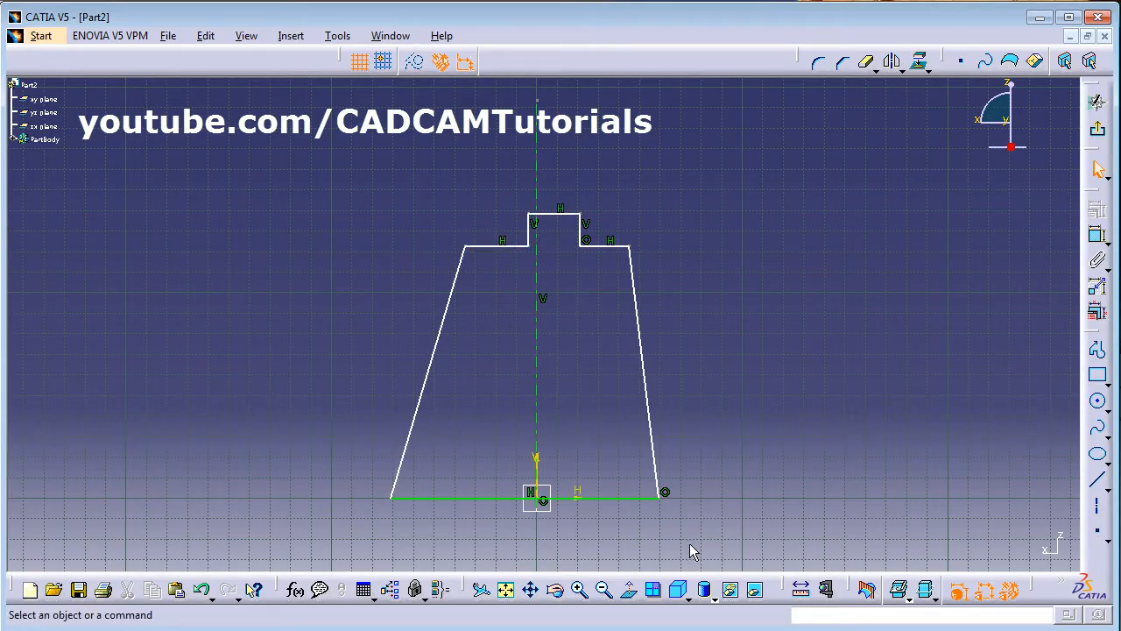
Constrain the two endpoints of the base line to be symmetric about the vertical axis.
{"action": "left_click", "coordinate": [660, 503]}
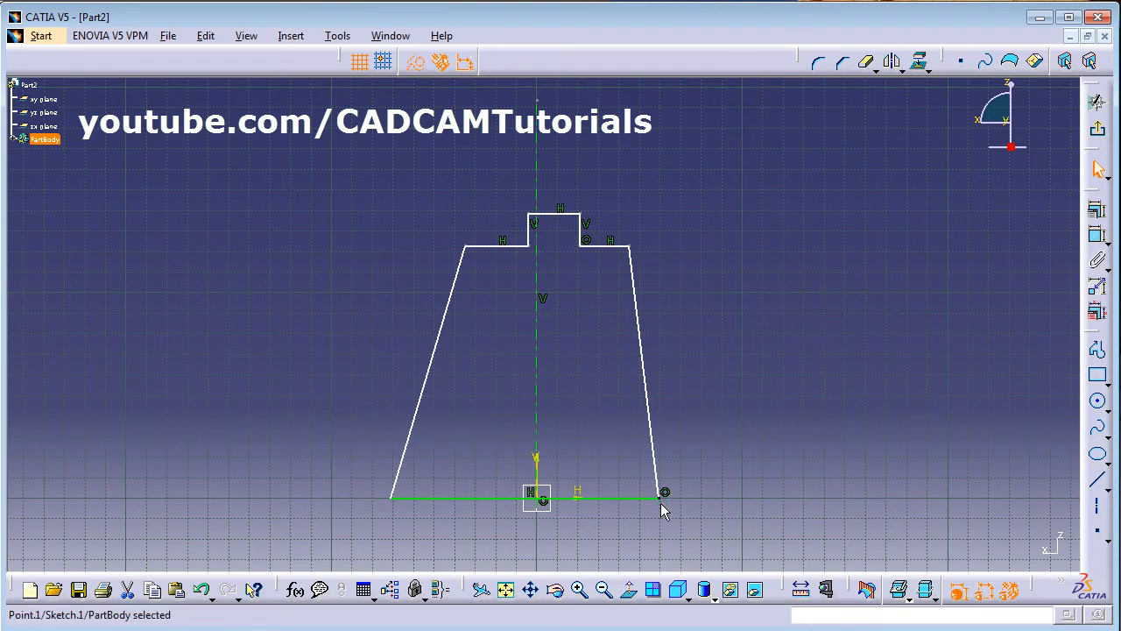
{"action": "left_click", "coordinate": [393, 501], "text": "ctrl"}
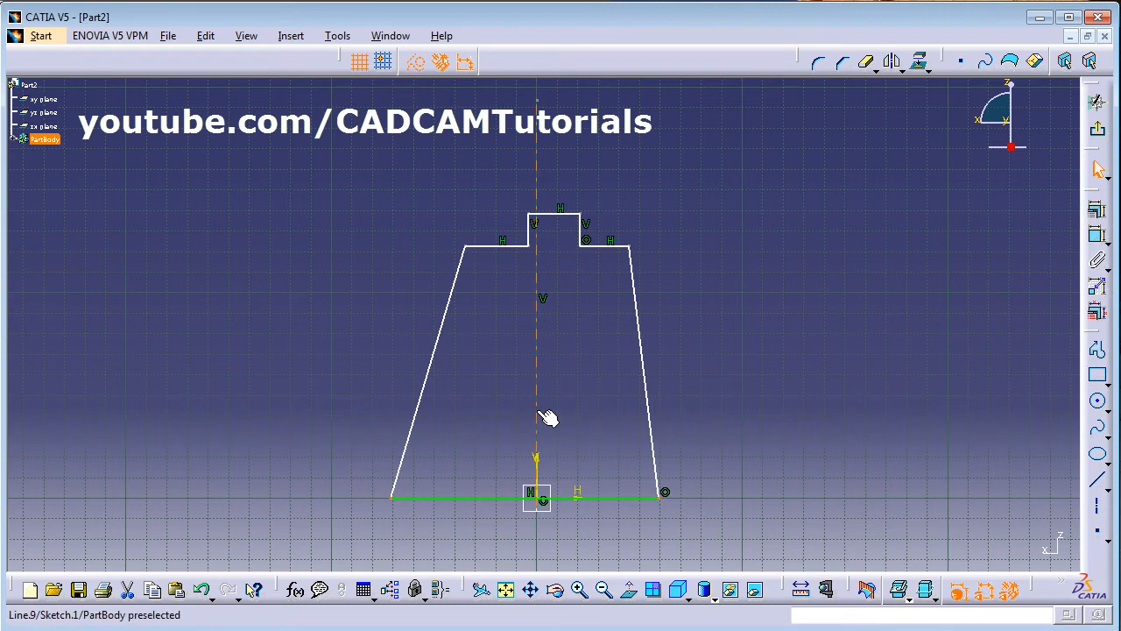
{"action": "left_click", "coordinate": [537, 419], "text": "ctrl"}
{"action": "left_click", "coordinate": [1097, 208]}
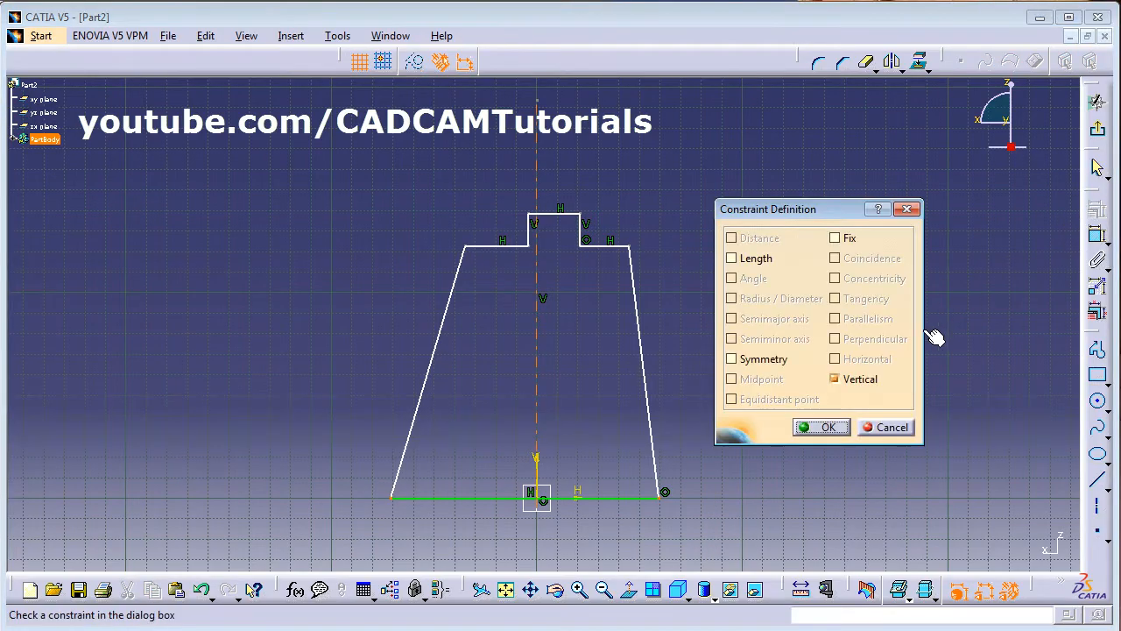
{"action": "left_click", "coordinate": [752, 359]}
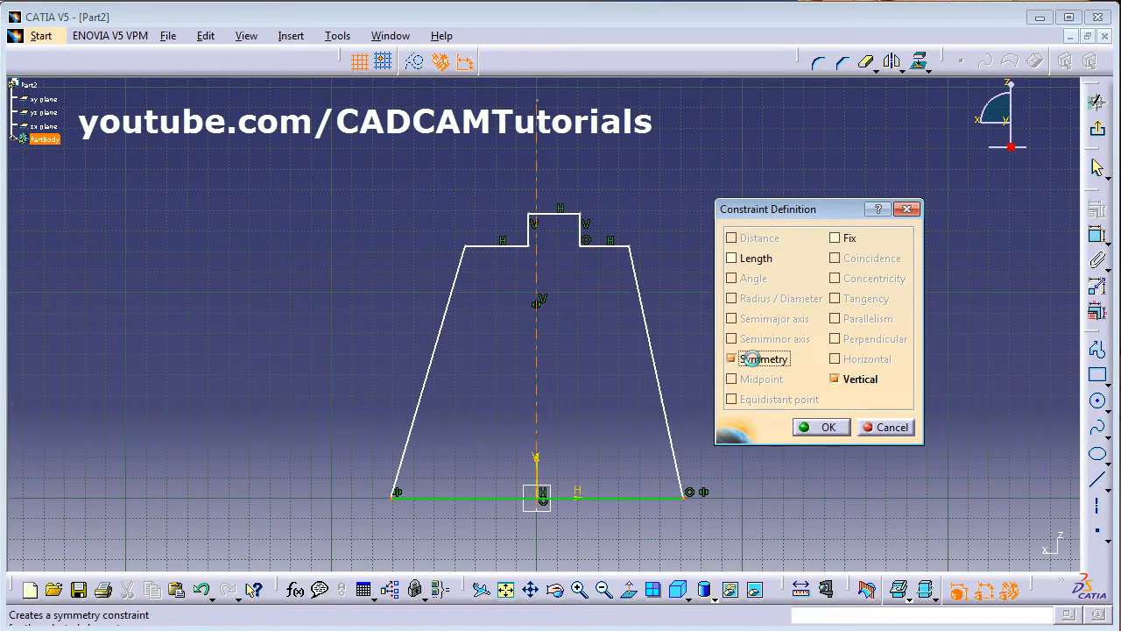
{"action": "left_click", "coordinate": [824, 427]}
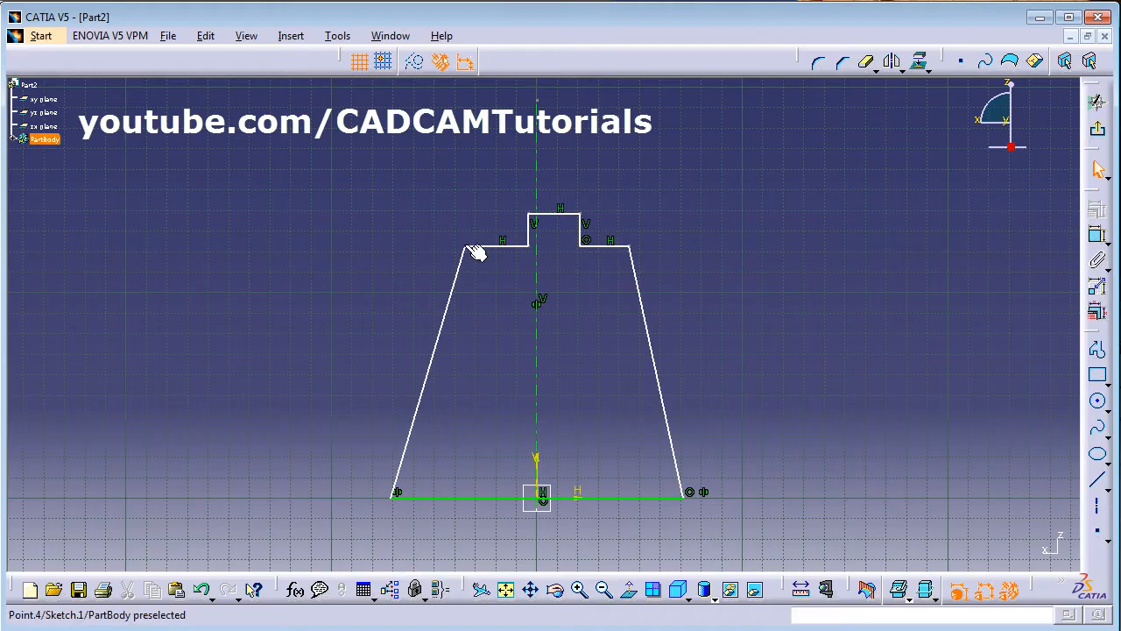
Constrain the two upper corners of the raised tab to be symmetric about the vertical axis.
{"action": "left_click", "coordinate": [538, 218]}
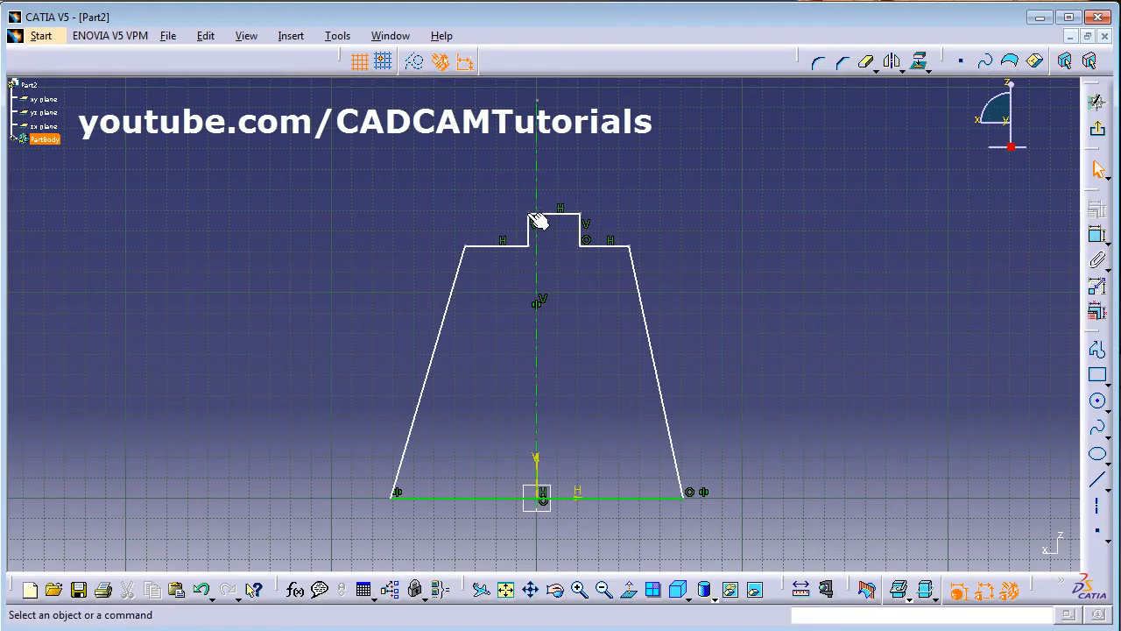
{"action": "left_click", "coordinate": [581, 215], "text": "ctrl"}
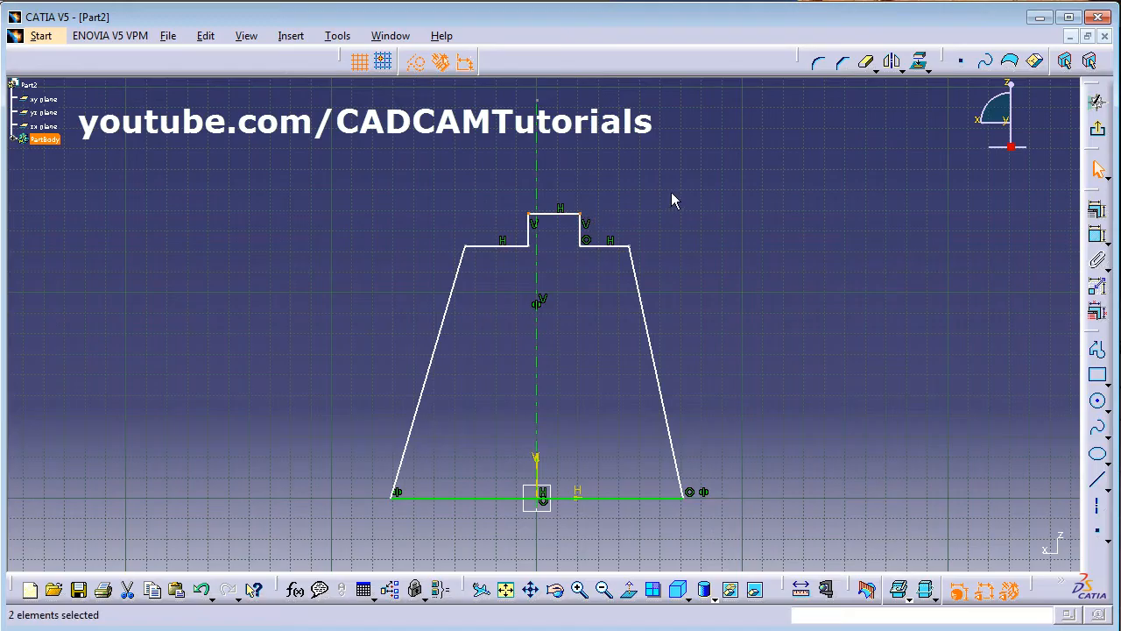
{"action": "left_click", "coordinate": [537, 179], "text": "ctrl"}
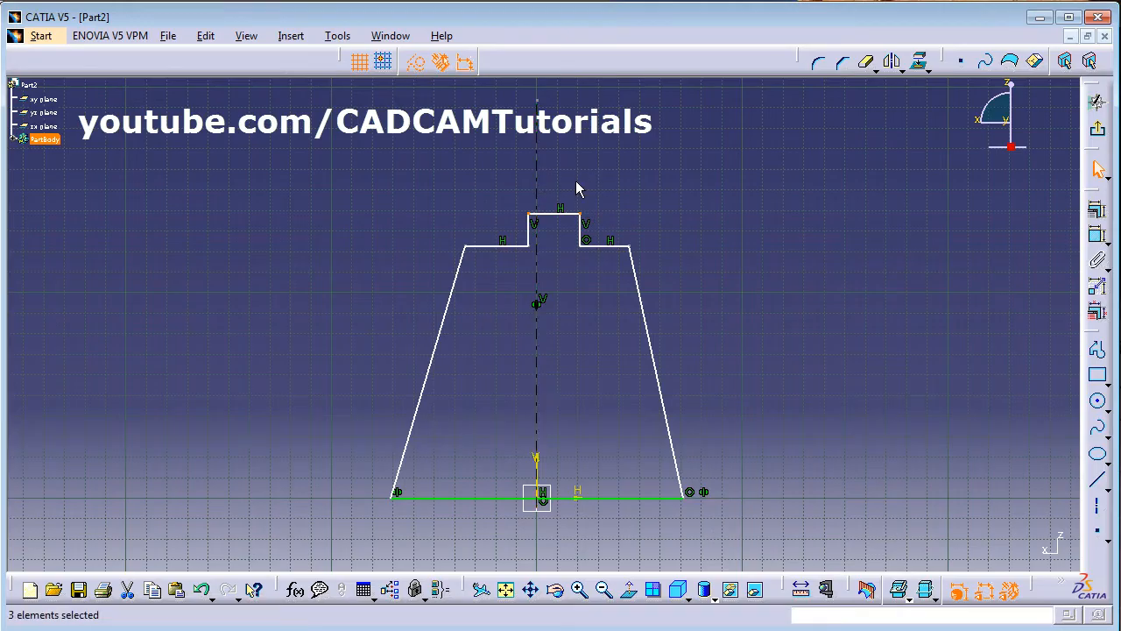
{"action": "left_click", "coordinate": [1094, 235]}
{"action": "left_click", "coordinate": [733, 359]}
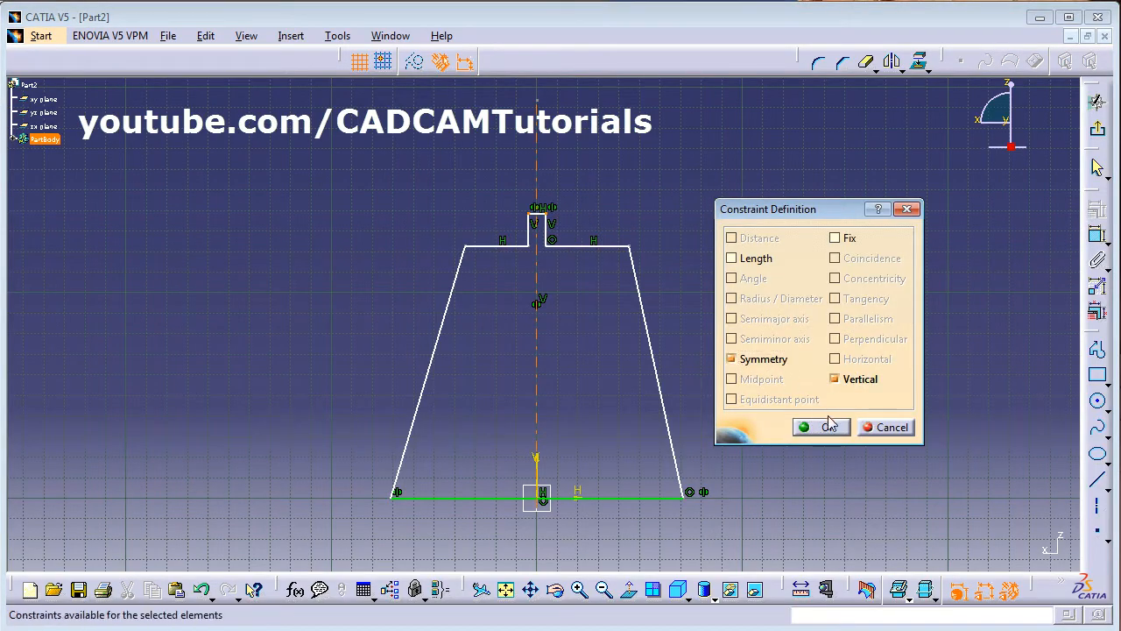
{"action": "left_click", "coordinate": [828, 427]}
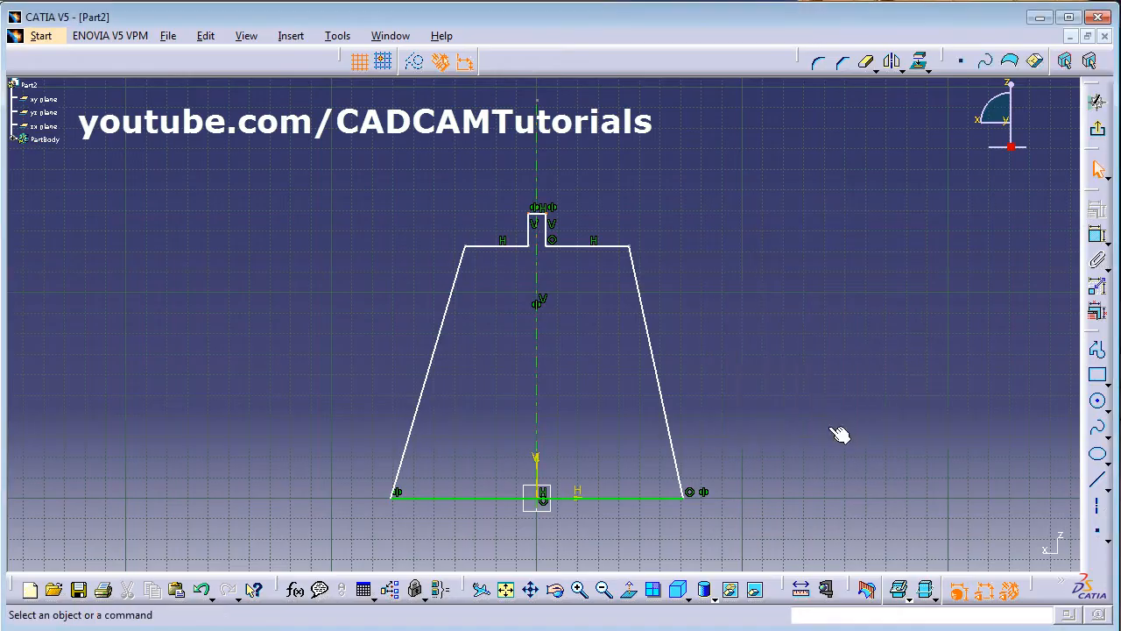
Constrain the upper ends of the two slanted sides to be symmetric about the vertical axis.
{"action": "middle_click_drag", "start_coordinate": [696, 322], "coordinate": [691, 290]}
{"action": "left_click", "coordinate": [695, 322]}
{"action": "mouse_move", "coordinate": [655, 345]}
{"action": "middle_mouse_down"}
{"action": "mouse_move", "coordinate": [644, 288]}
{"action": "mouse_move", "coordinate": [643, 307]}
{"action": "middle_mouse_up"}
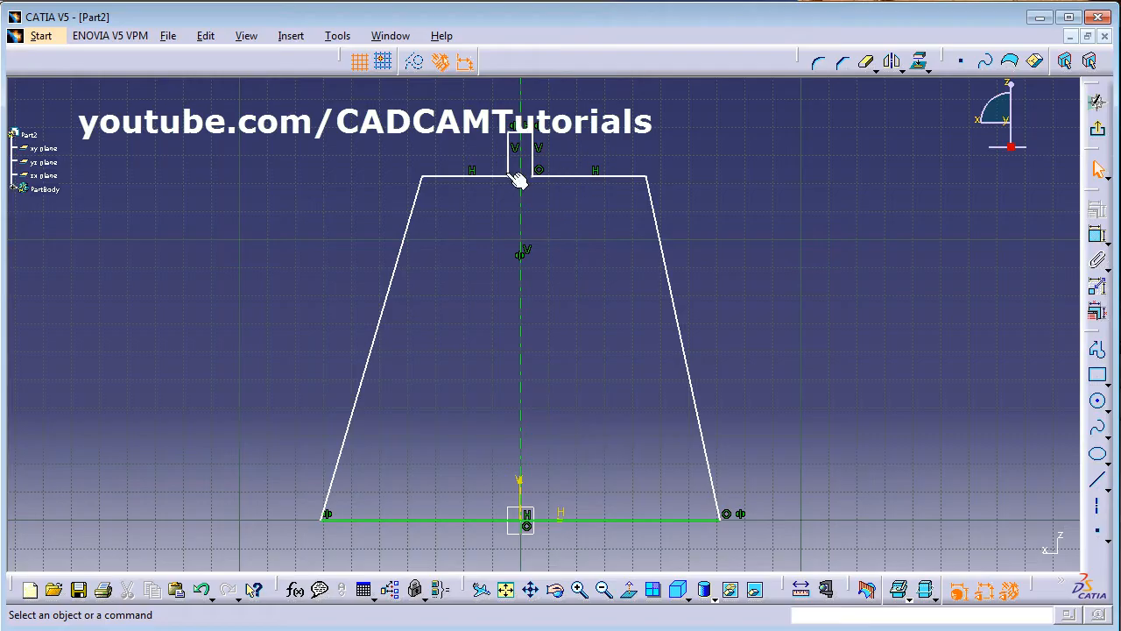
{"action": "left_click", "coordinate": [423, 177]}
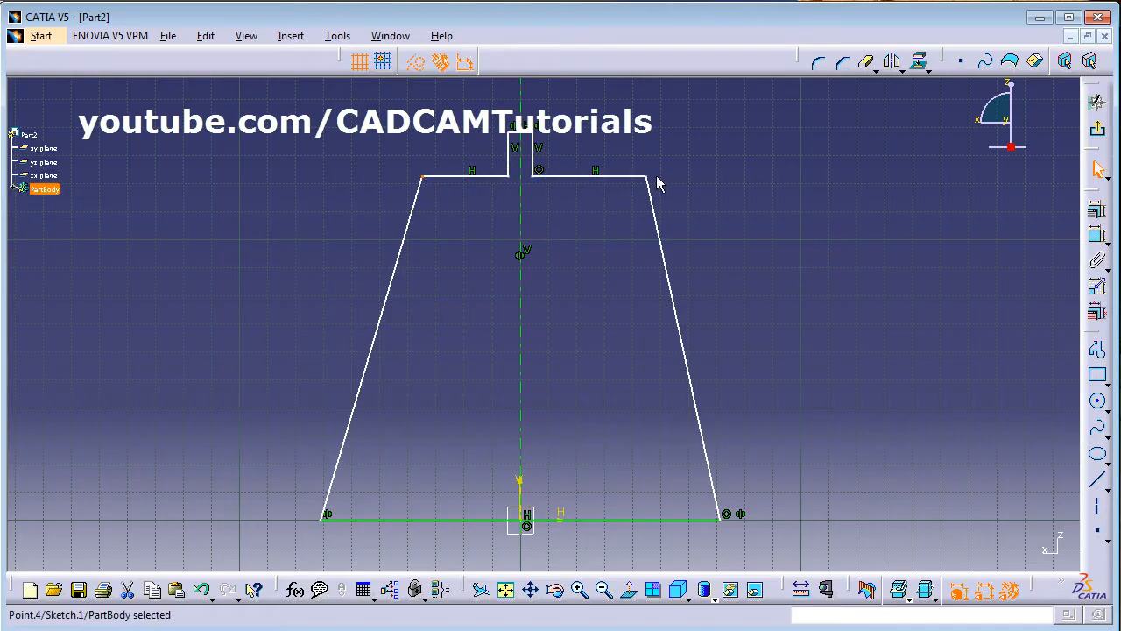
{"action": "left_click", "coordinate": [648, 178], "text": "ctrl"}
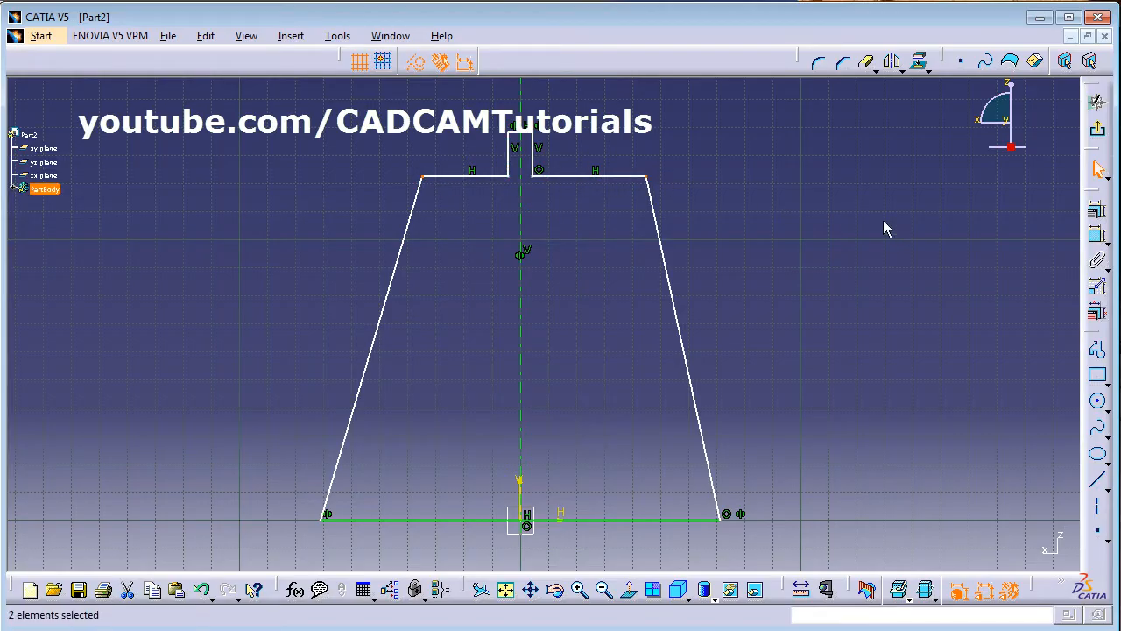
{"action": "left_click", "coordinate": [530, 235], "text": "ctrl"}
{"action": "left_click", "coordinate": [1096, 235]}
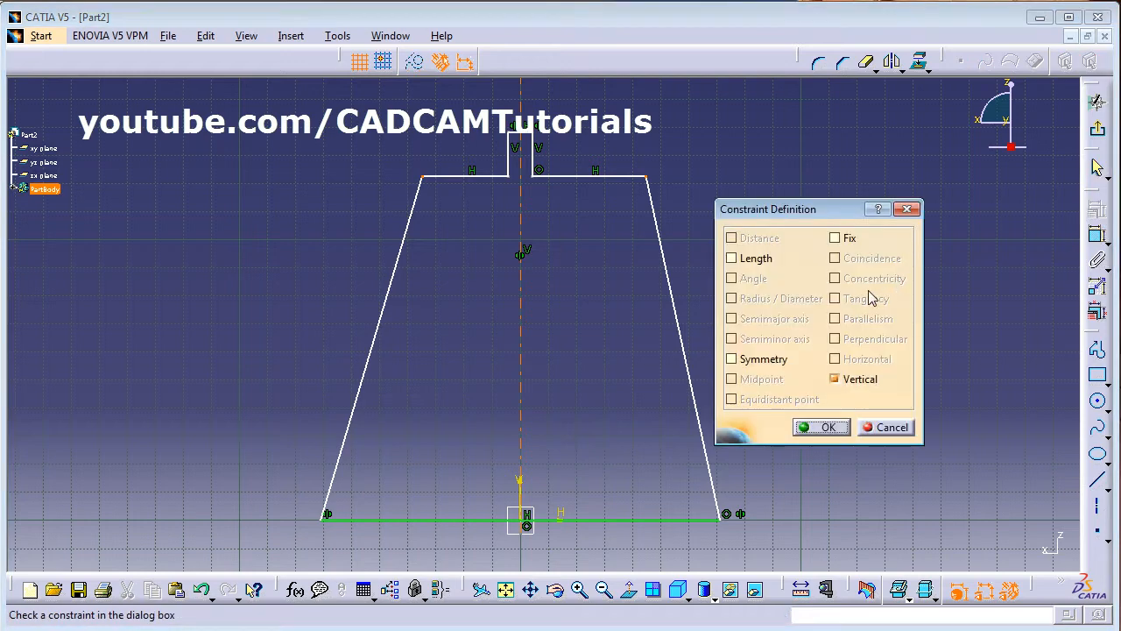
{"action": "left_click", "coordinate": [742, 359]}
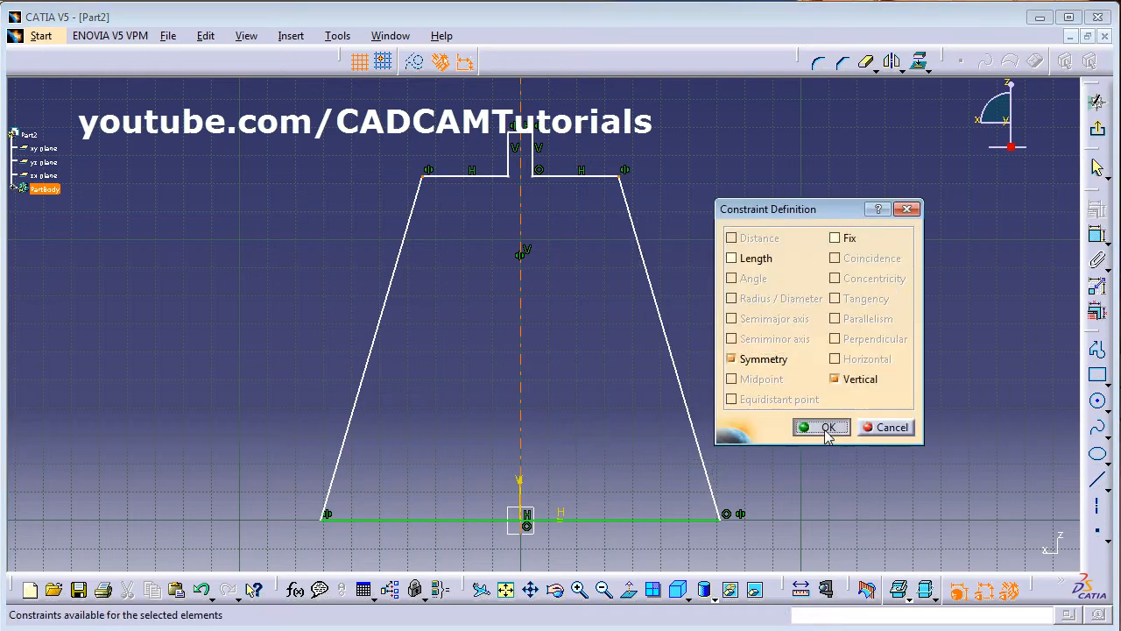
{"action": "left_click", "coordinate": [826, 428]}
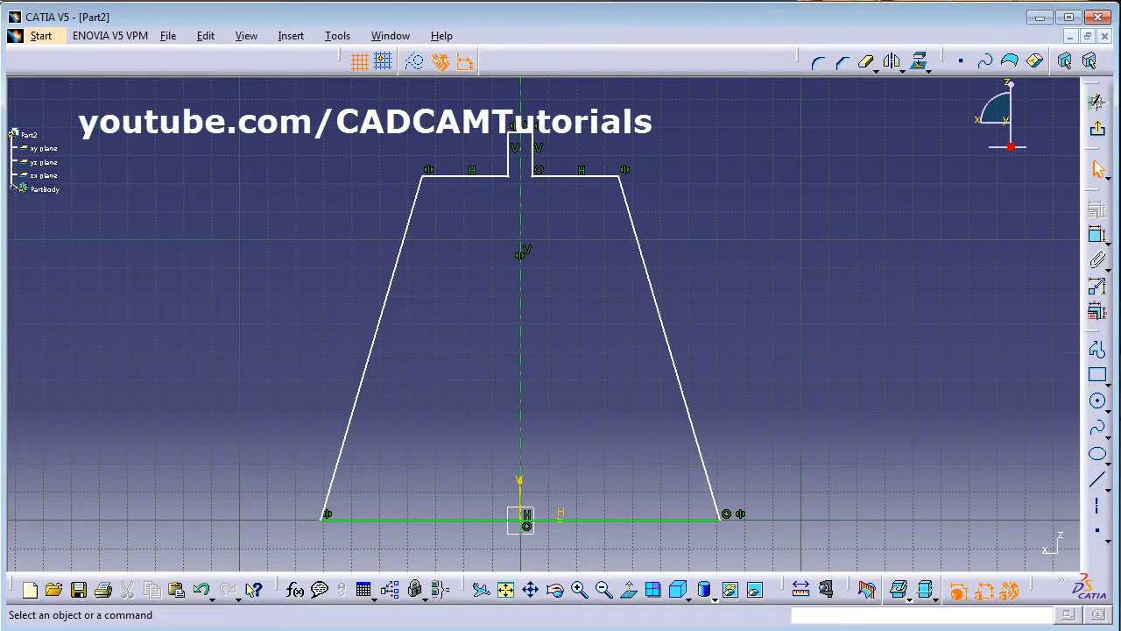
Check the top-edge dimensions on the Leg drawing in Adobe Acrobat and return to the CATIA sketch.
{"action": "key", "text": "alt+Tab"}
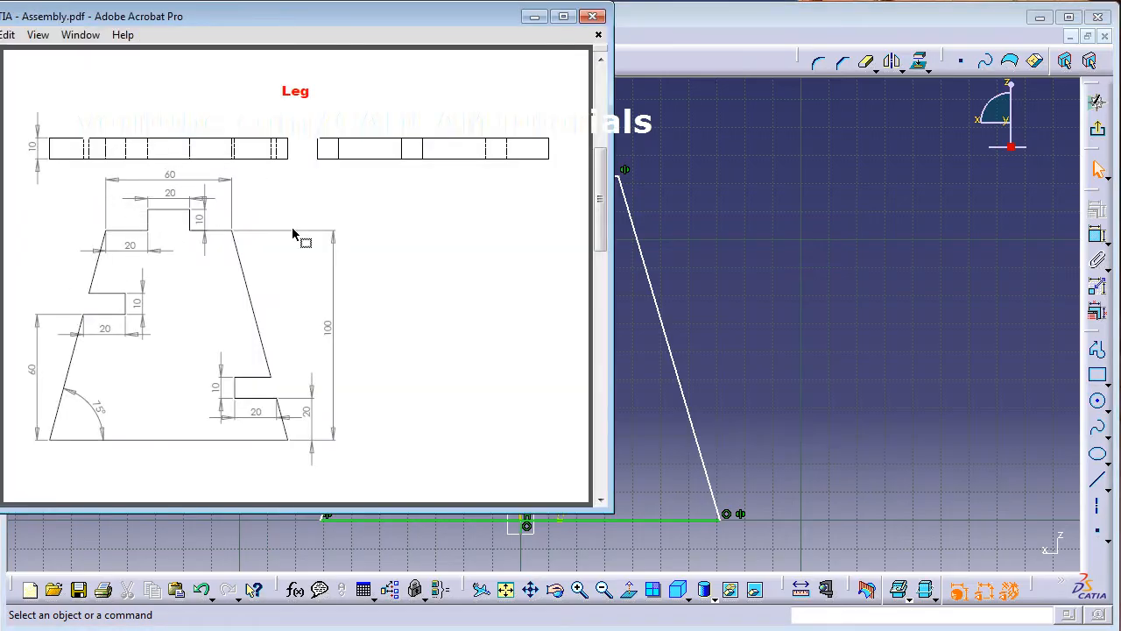
{"action": "key", "text": "alt+Tab"}
{"action": "middle_click_drag", "start_coordinate": [754, 264], "coordinate": [753, 320]}
{"action": "left_click", "coordinate": [1097, 234]}
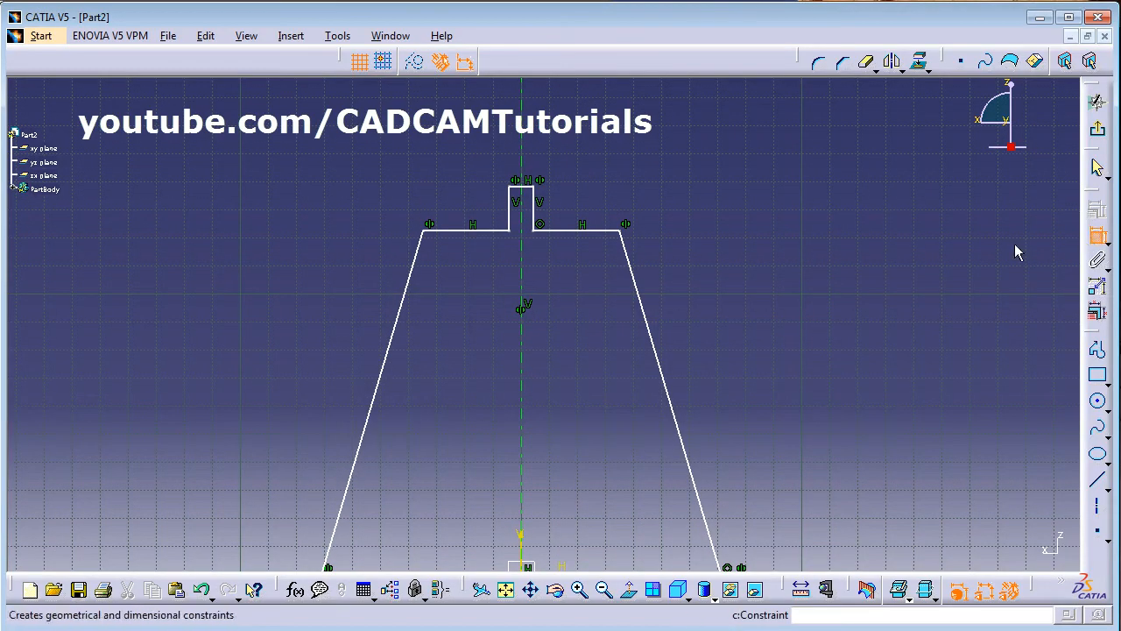
{"action": "left_click", "coordinate": [432, 233]}
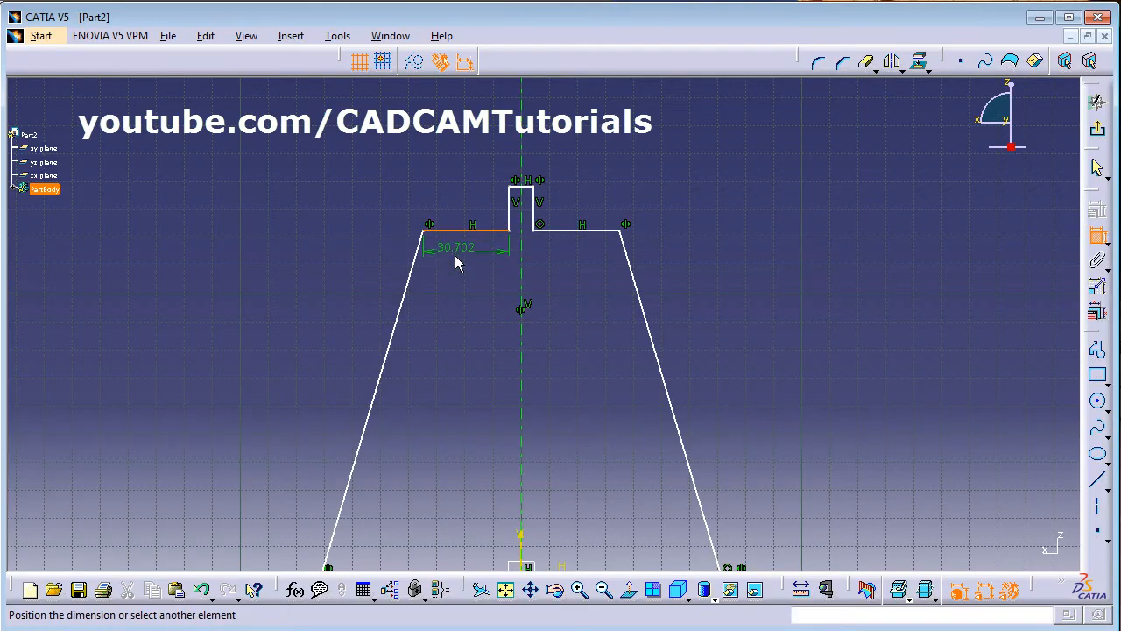
{"action": "key", "text": "Escape"}
Dimension the distance between the upper ends of the two slanted sides and set it to 60 mm.
{"action": "left_click", "coordinate": [1097, 234]}
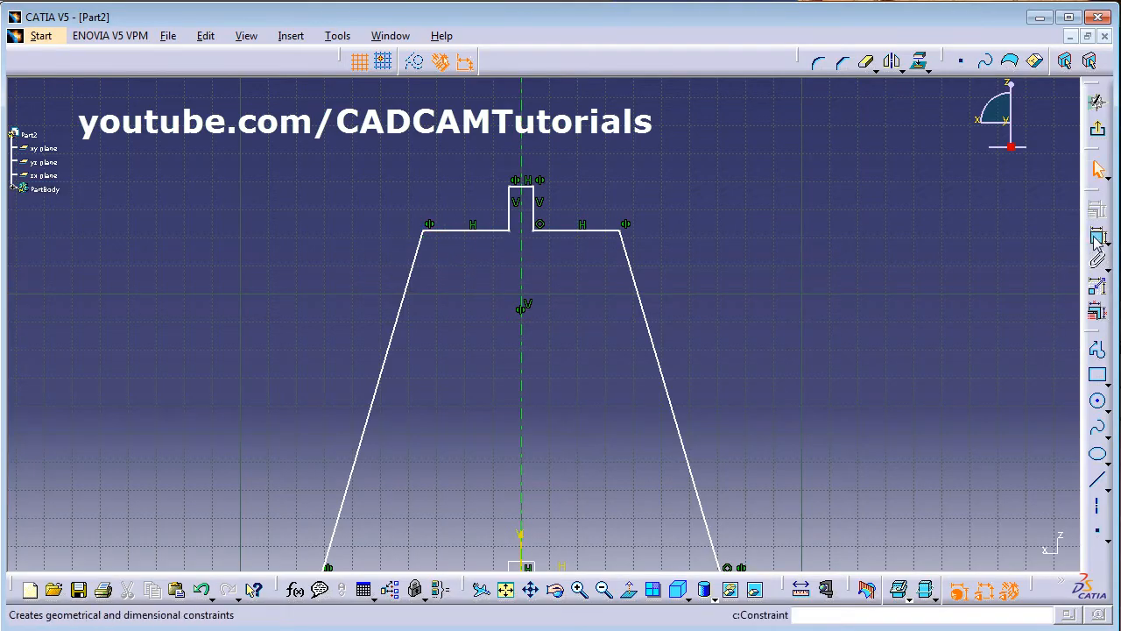
{"action": "left_click", "coordinate": [426, 232]}
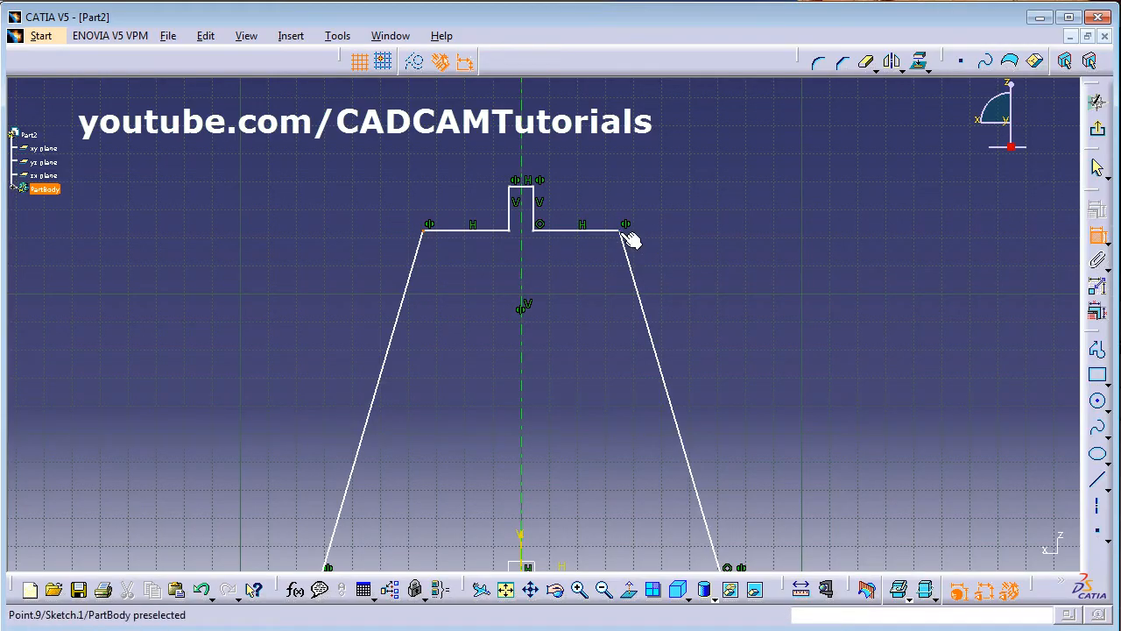
{"action": "left_click", "coordinate": [625, 238]}
{"action": "left_click", "coordinate": [475, 363]}
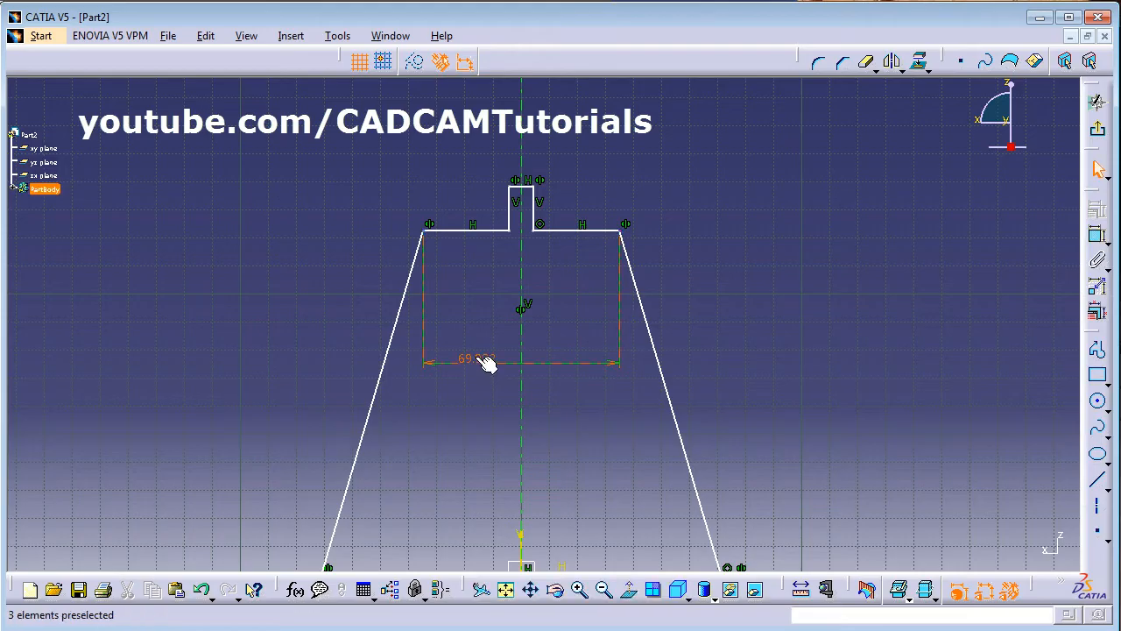
{"action": "double_click", "coordinate": [476, 362]}
{"action": "type", "text": "60"}
{"action": "key", "text": "Return"}
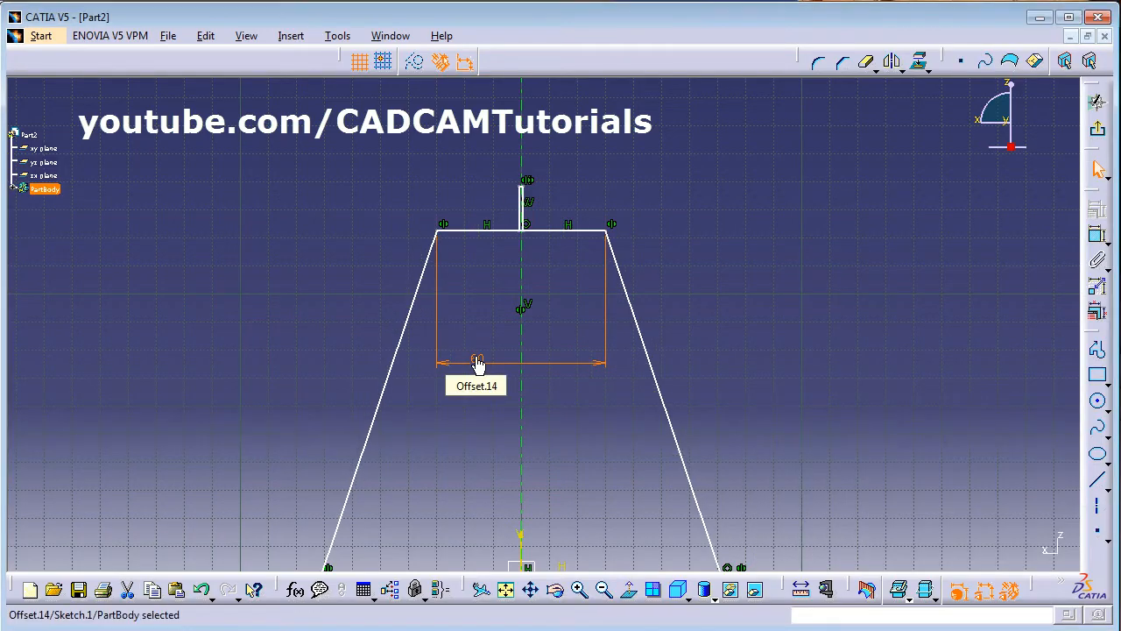
{"action": "left_click", "coordinate": [625, 275]}
Widen the narrow raised tab to about 19 mm by pulling one of its vertical sides outward.
{"action": "left_click", "coordinate": [519, 204]}
{"action": "middle_click_drag", "start_coordinate": [521, 207], "coordinate": [501, 136]}
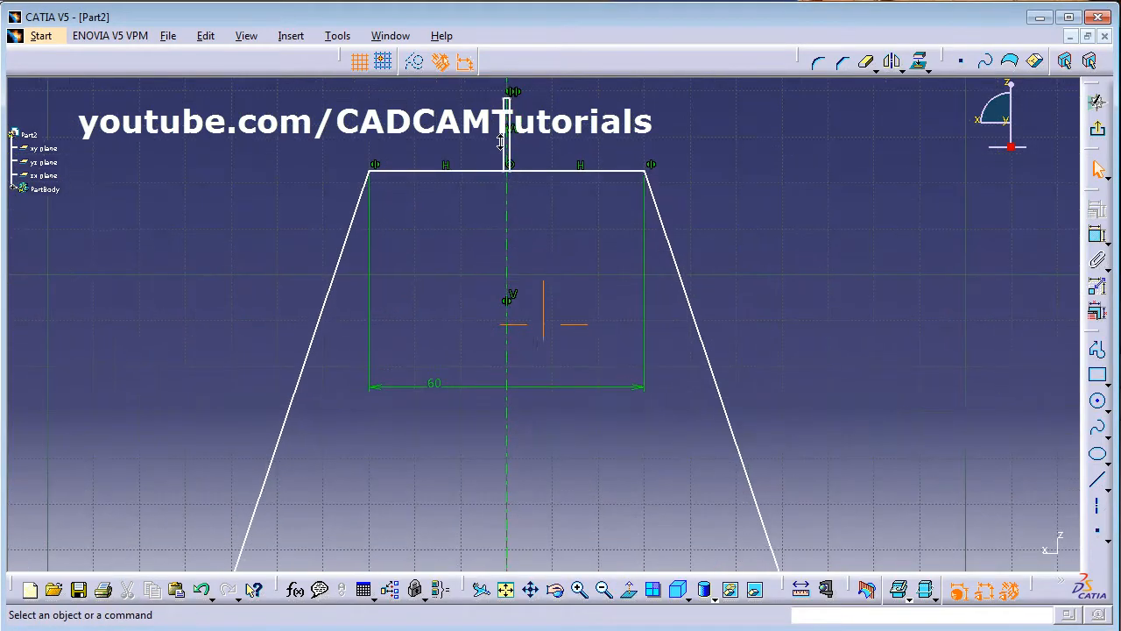
{"action": "middle_click_drag", "start_coordinate": [540, 327], "coordinate": [548, 525]}
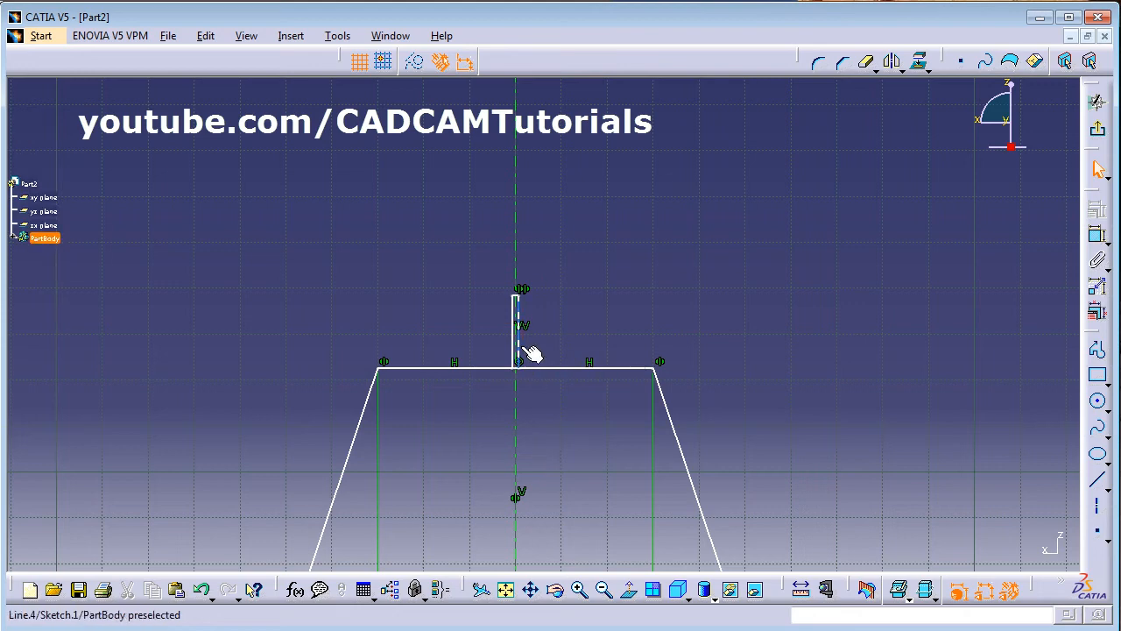
{"action": "left_click_drag", "start_coordinate": [521, 348], "coordinate": [580, 338]}
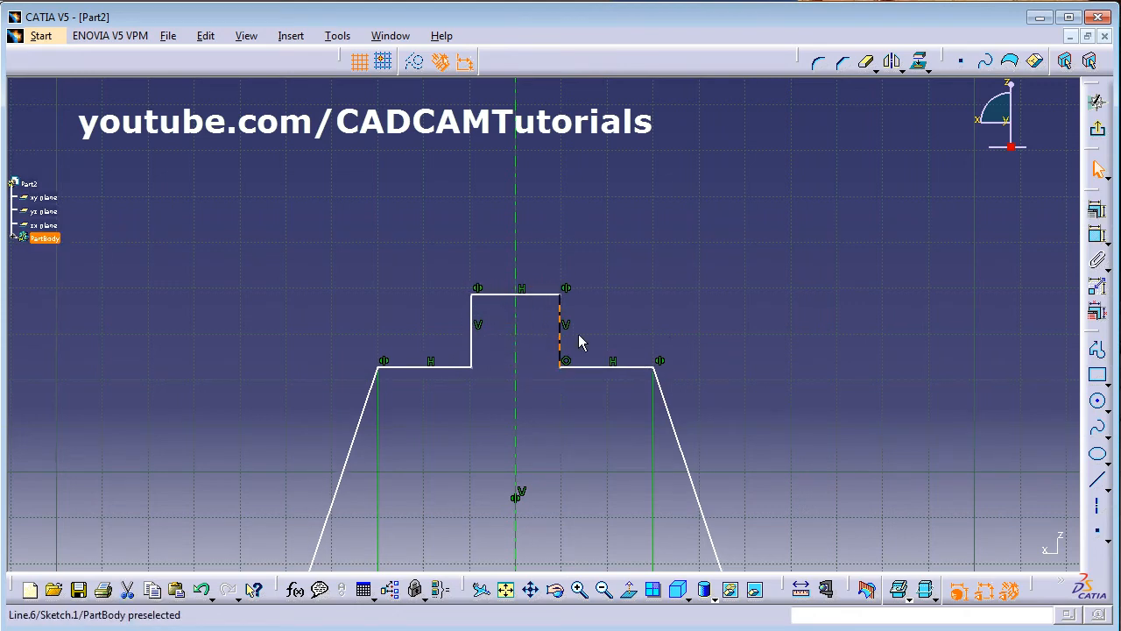
Dimension the distance between the raised tab's two vertical sides and set it to 20 mm.
{"action": "left_click", "coordinate": [1096, 235]}
{"action": "left_click", "coordinate": [472, 323]}
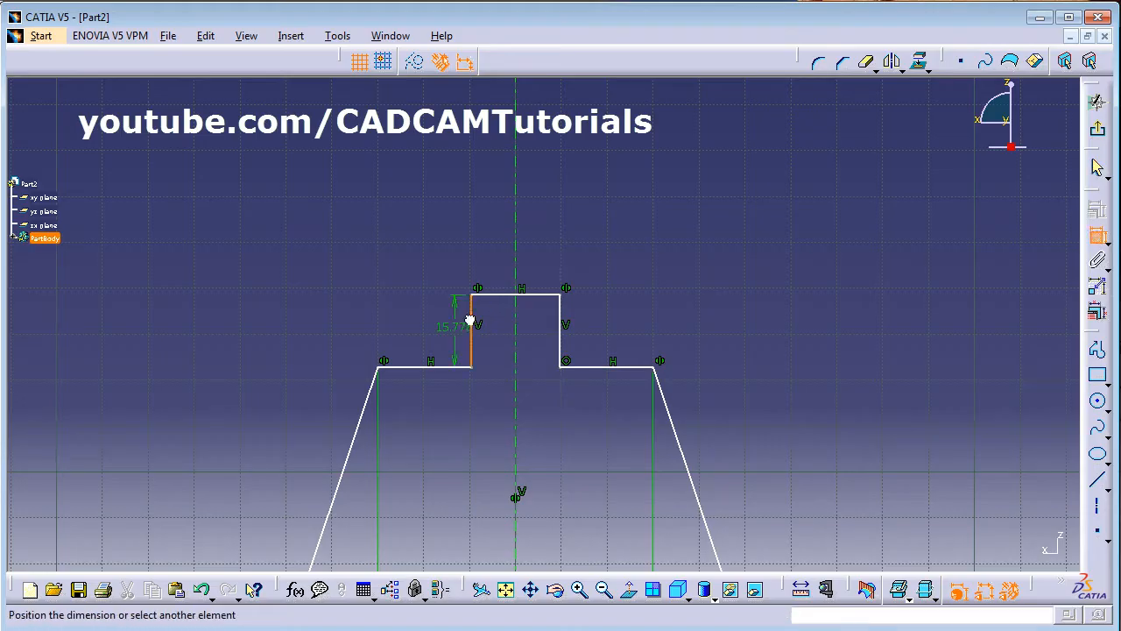
{"action": "left_click", "coordinate": [561, 322]}
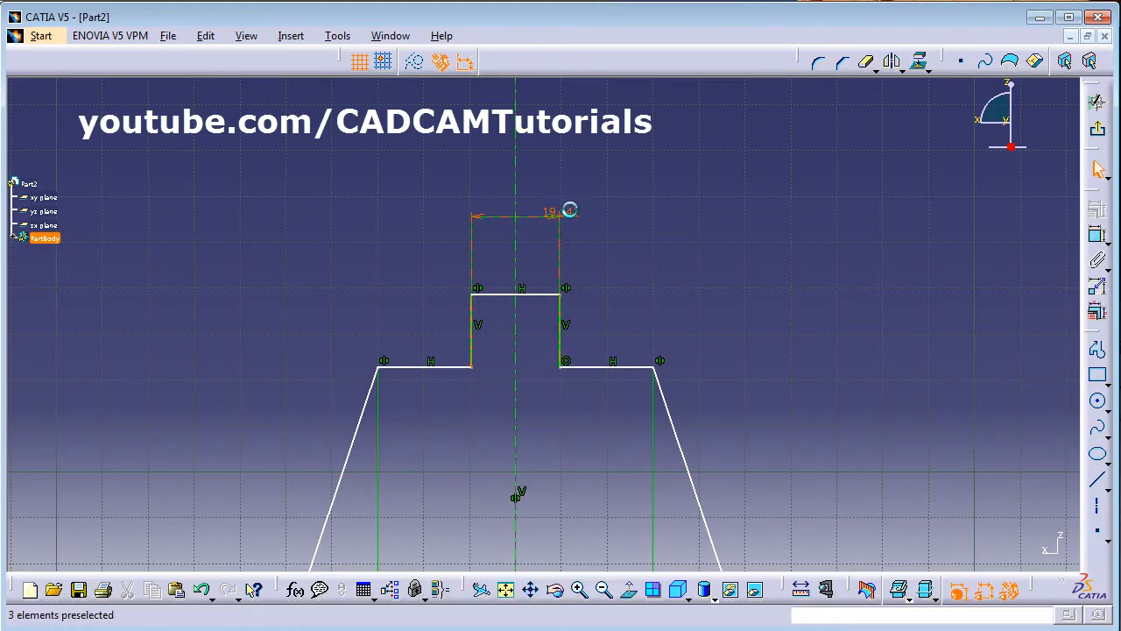
{"action": "left_click", "coordinate": [569, 211]}
{"action": "double_click", "coordinate": [569, 212]}
{"action": "type", "text": "20"}
{"action": "key", "text": "Return"}
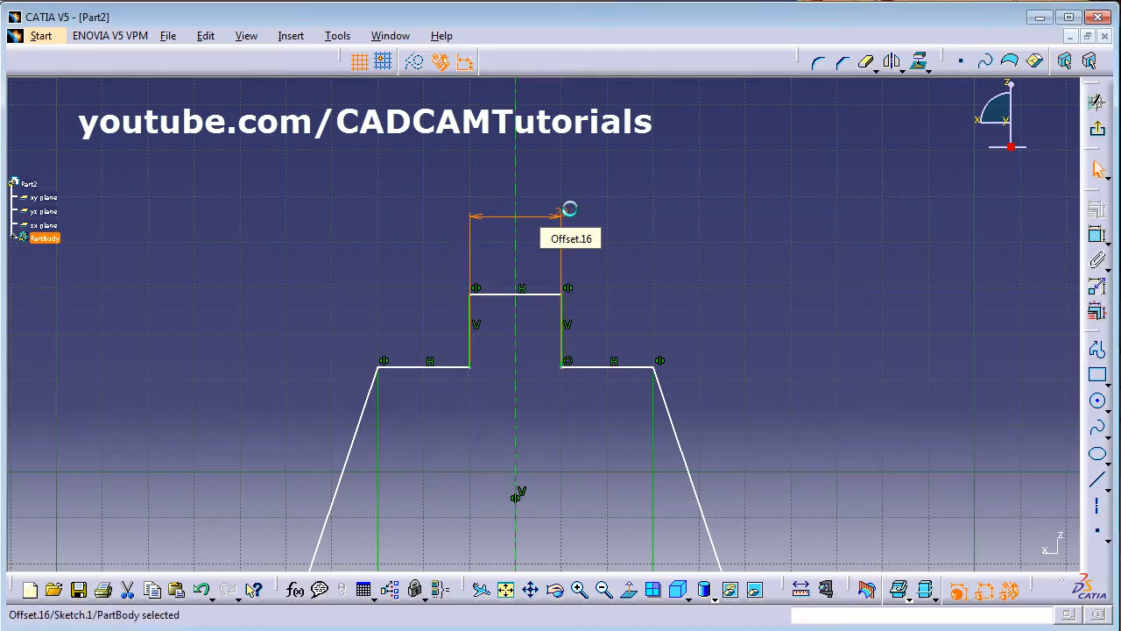
Dimension the height from the shoulder line to the raised tab's top edge and set it to 10 mm.
{"action": "left_click", "coordinate": [608, 367]}
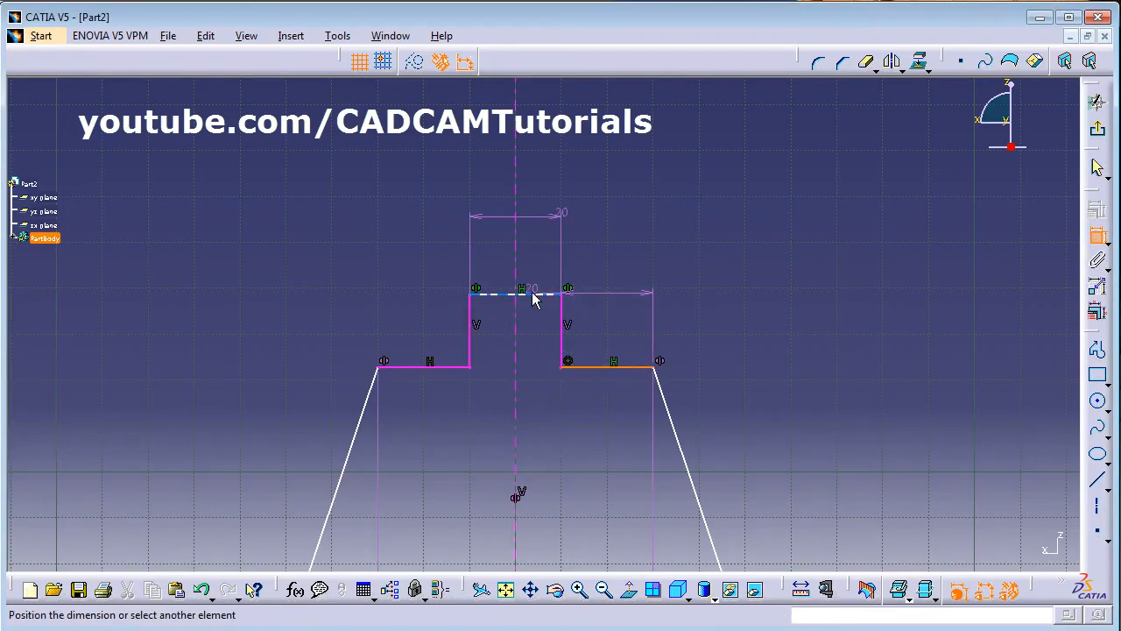
{"action": "left_click", "coordinate": [532, 294]}
{"action": "left_click", "coordinate": [617, 335]}
{"action": "double_click", "coordinate": [627, 326]}
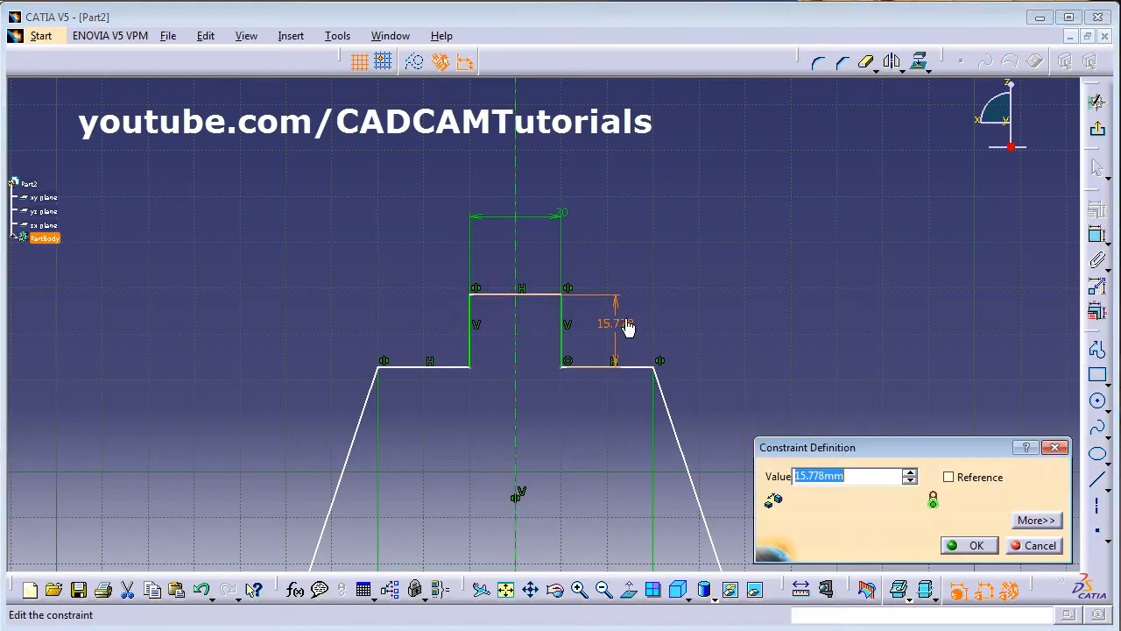
{"action": "type", "text": "10"}
{"action": "key", "text": "Return"}
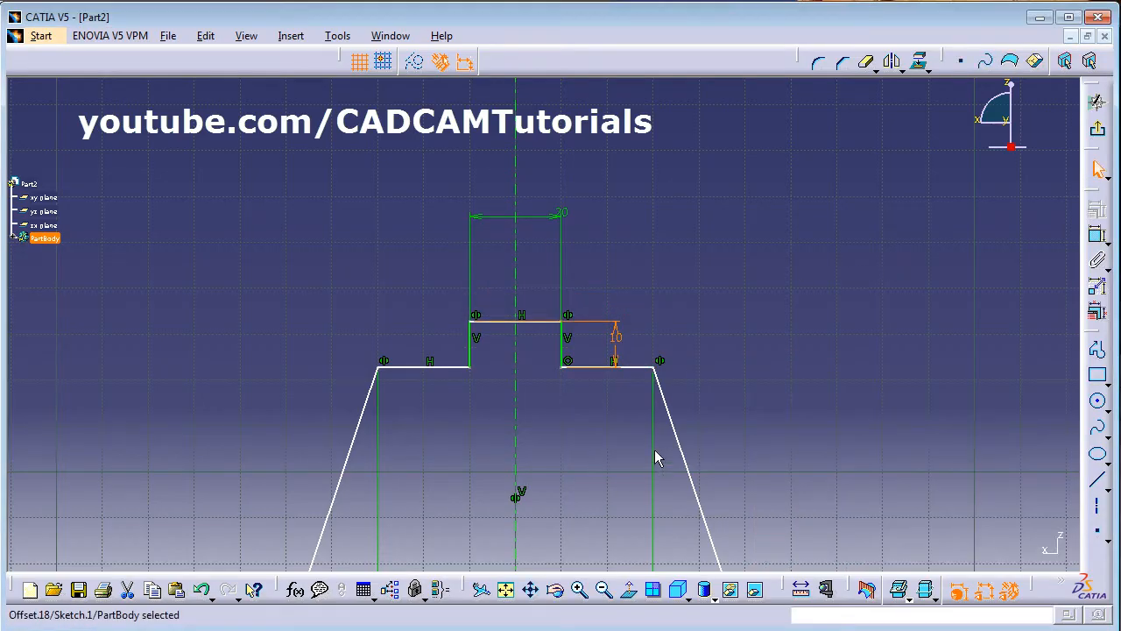
{"action": "left_click", "coordinate": [764, 396]}
Check the overall height on the Leg drawing in Adobe Acrobat and return to the full CATIA sketch.
{"action": "mouse_move", "coordinate": [689, 359]}
{"action": "middle_mouse_down"}
{"action": "mouse_move", "coordinate": [675, 278]}
{"action": "mouse_move", "coordinate": [675, 314]}
{"action": "mouse_move", "coordinate": [557, 381]}
{"action": "middle_mouse_up"}
{"action": "left_click", "coordinate": [675, 277]}
{"action": "key", "text": "alt+Tab"}
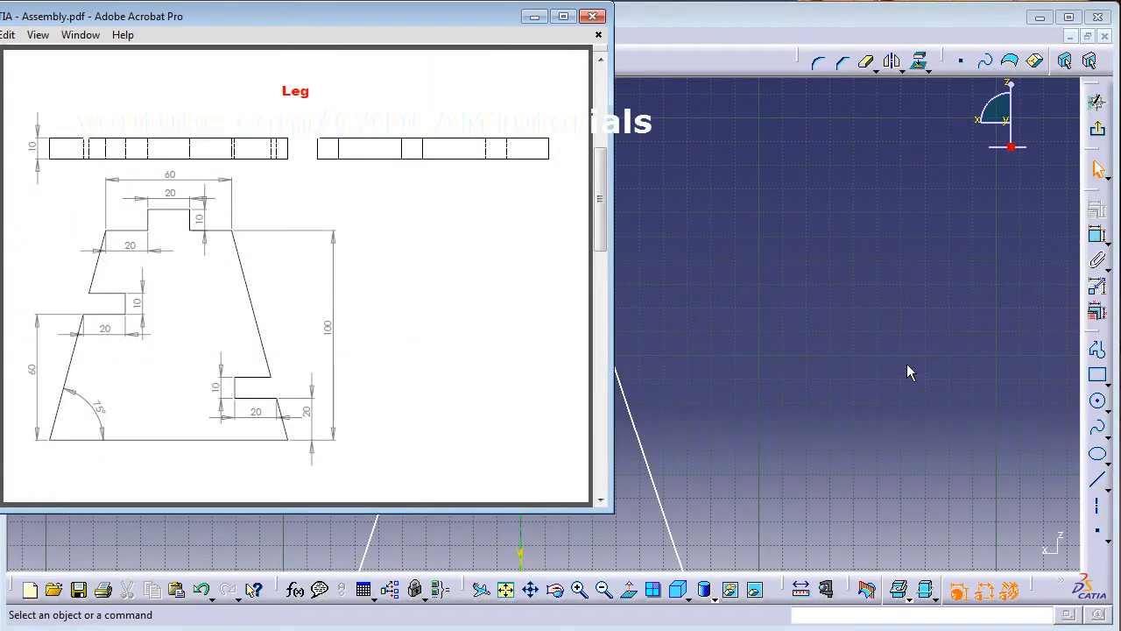
{"action": "key", "text": "alt+Tab"}
{"action": "mouse_move", "coordinate": [907, 371]}
{"action": "middle_mouse_down"}
{"action": "mouse_move", "coordinate": [691, 380]}
{"action": "mouse_move", "coordinate": [691, 310]}
{"action": "middle_mouse_up"}
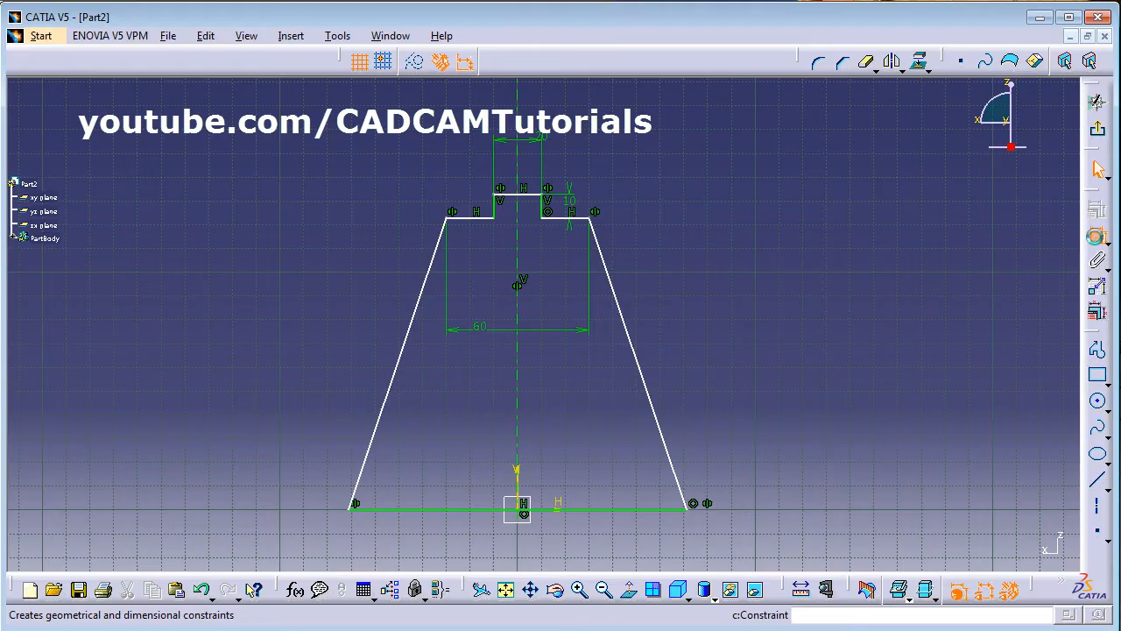
Dimension the height from the base line to the shoulder line beside the tab and set it to 100 mm.
{"action": "left_click", "coordinate": [633, 511]}
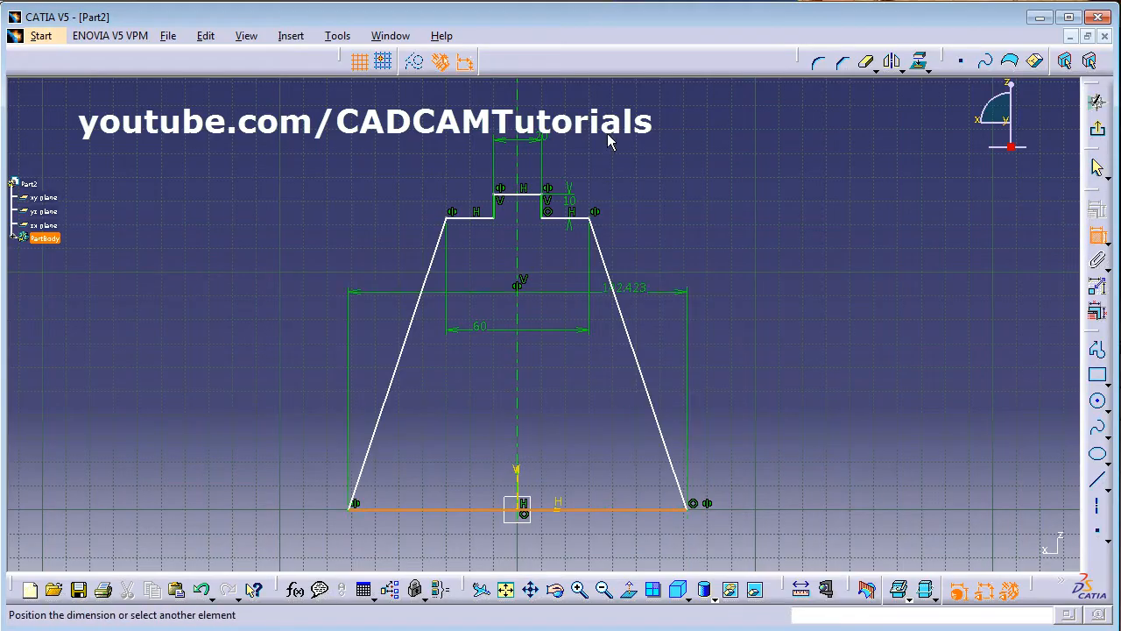
{"action": "left_click", "coordinate": [536, 194]}
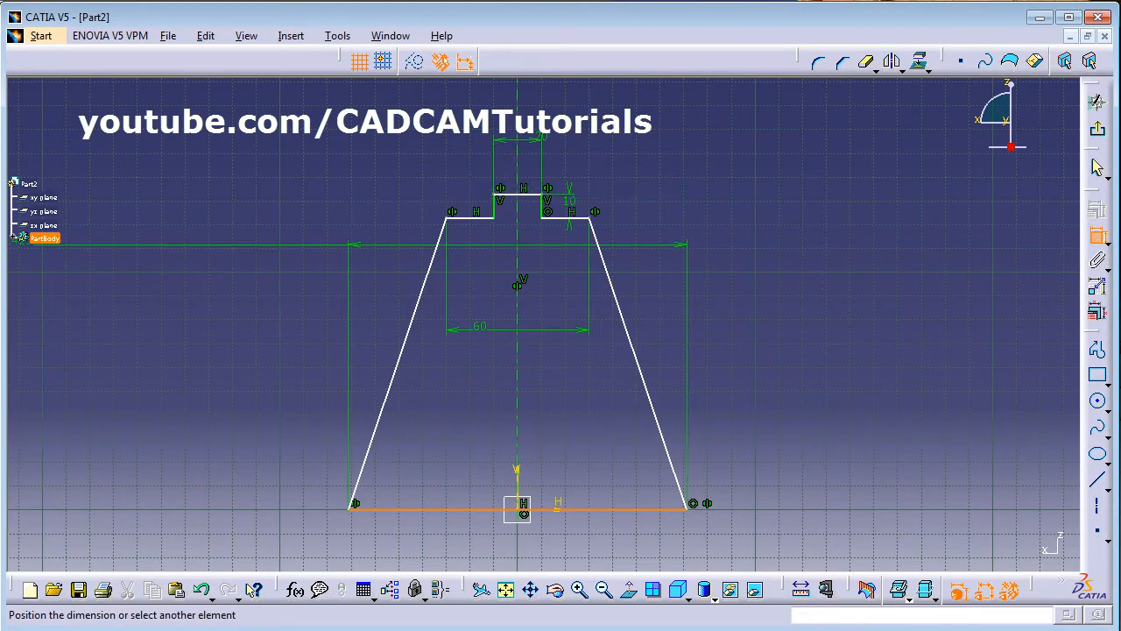
{"action": "key", "text": "alt+Tab"}
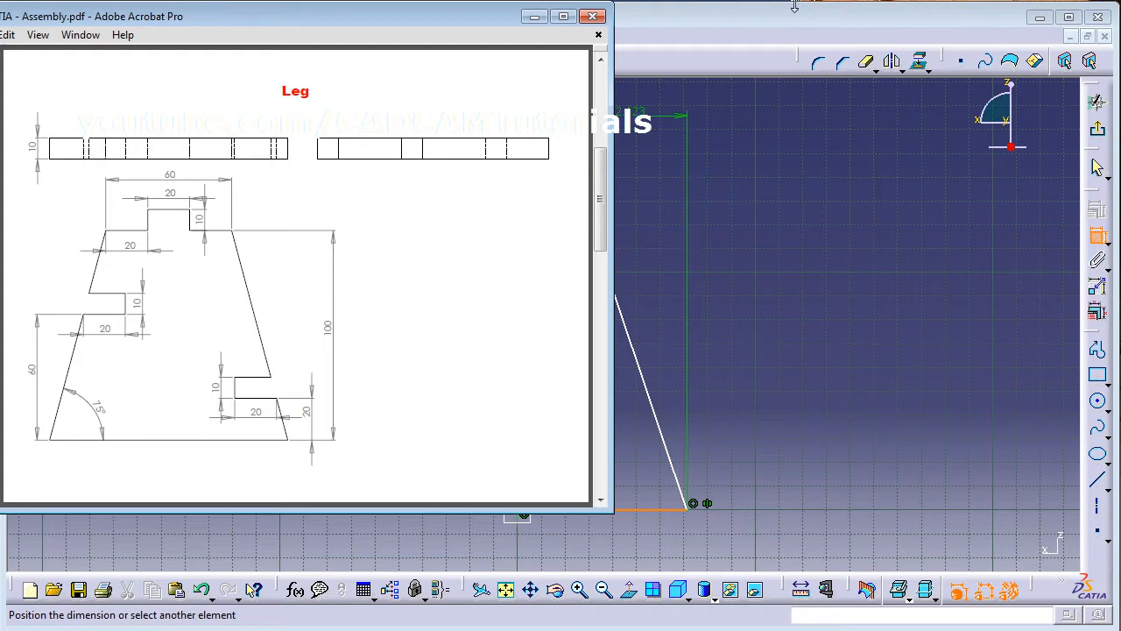
{"action": "key", "text": "alt+Tab"}
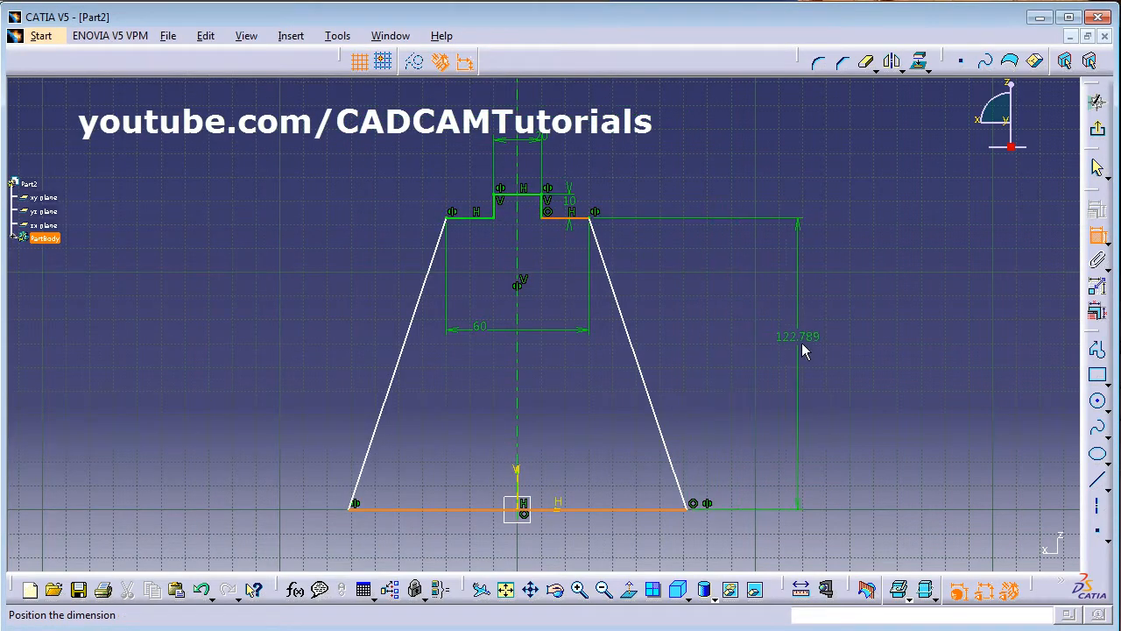
{"action": "left_click", "coordinate": [802, 343]}
{"action": "double_click", "coordinate": [813, 341]}
{"action": "type", "text": "1"}
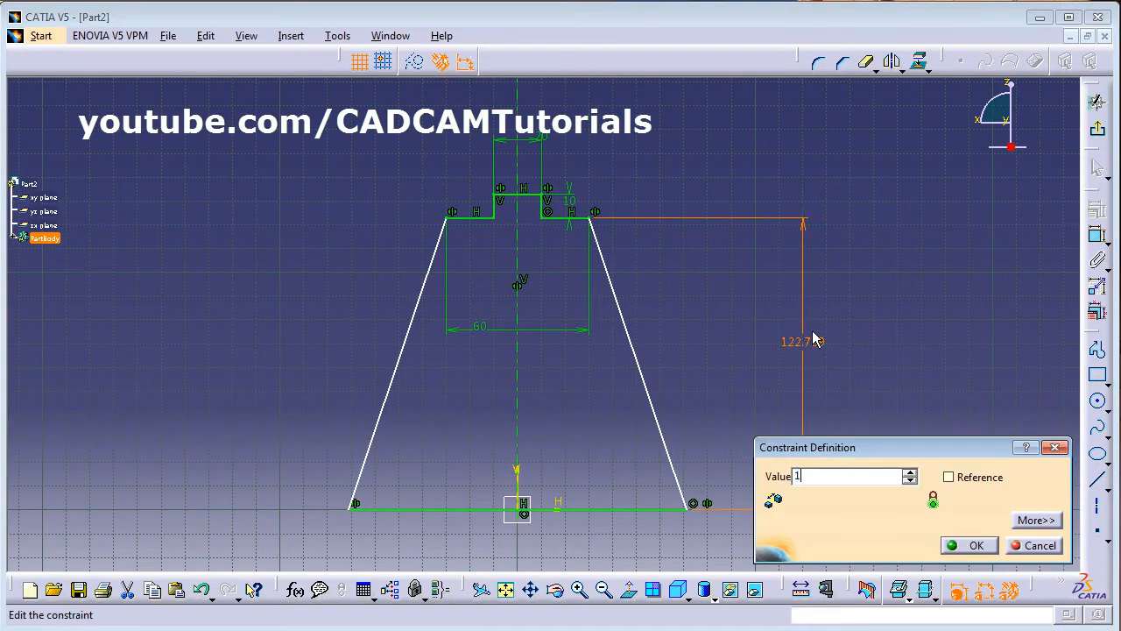
{"action": "type", "text": "00"}
{"action": "key", "text": "Return"}
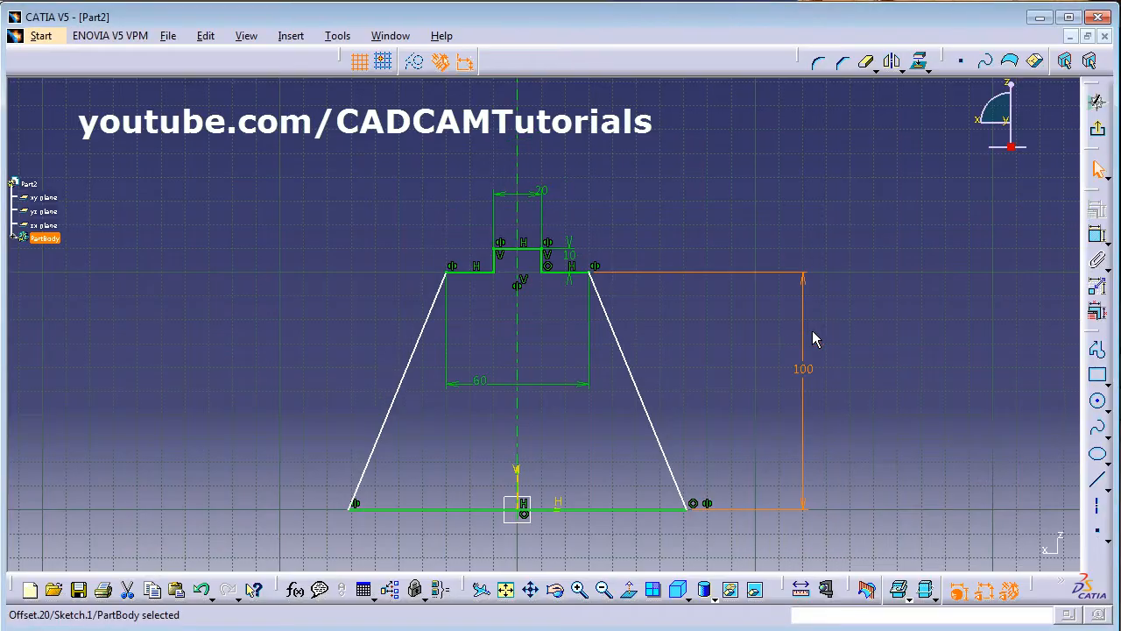
{"action": "left_click", "coordinate": [693, 385]}
Consult the Leg drawing, then dimension the angle between the left slanted side and the base line and set it to 75 degrees.
{"action": "key", "text": "alt+Tab"}
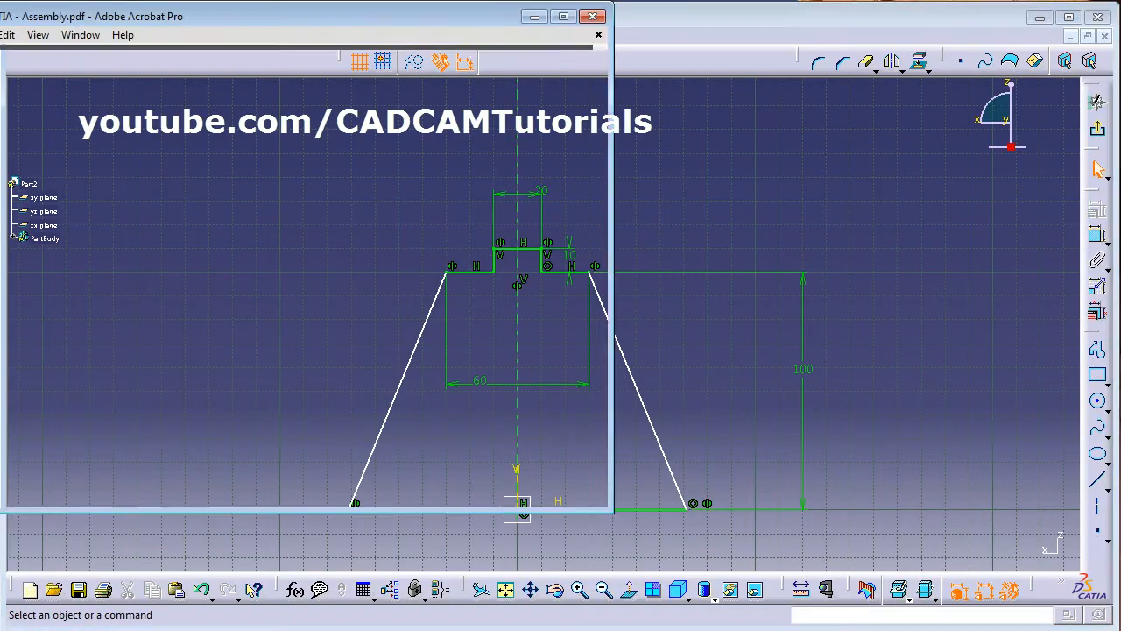
{"action": "key", "text": "alt+Tab"}
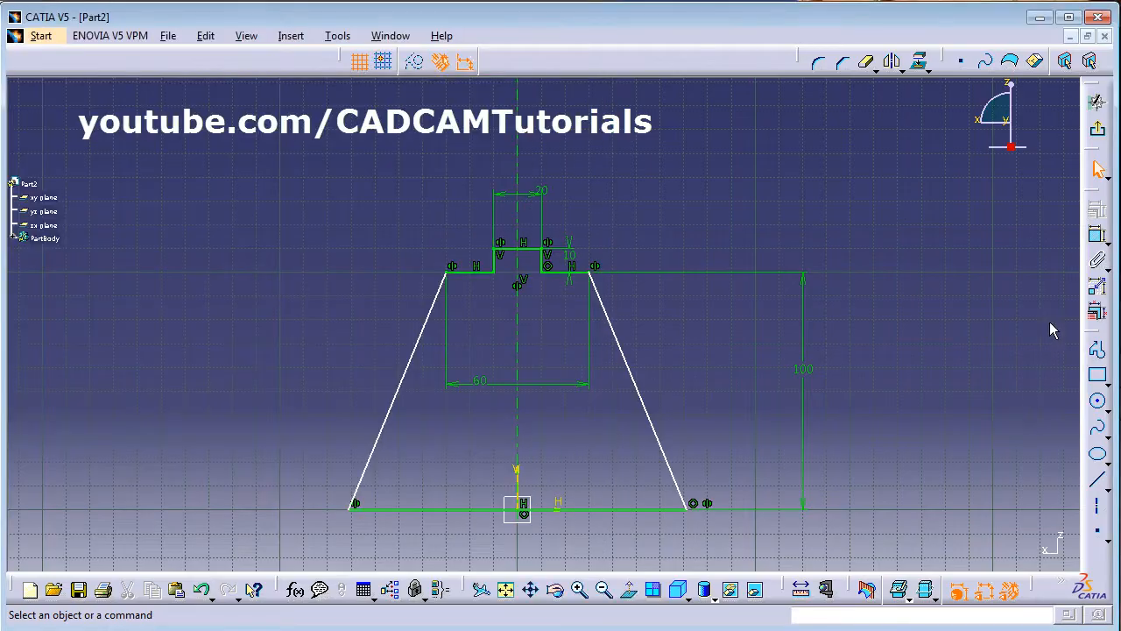
{"action": "left_click", "coordinate": [1097, 237]}
{"action": "left_click", "coordinate": [366, 472]}
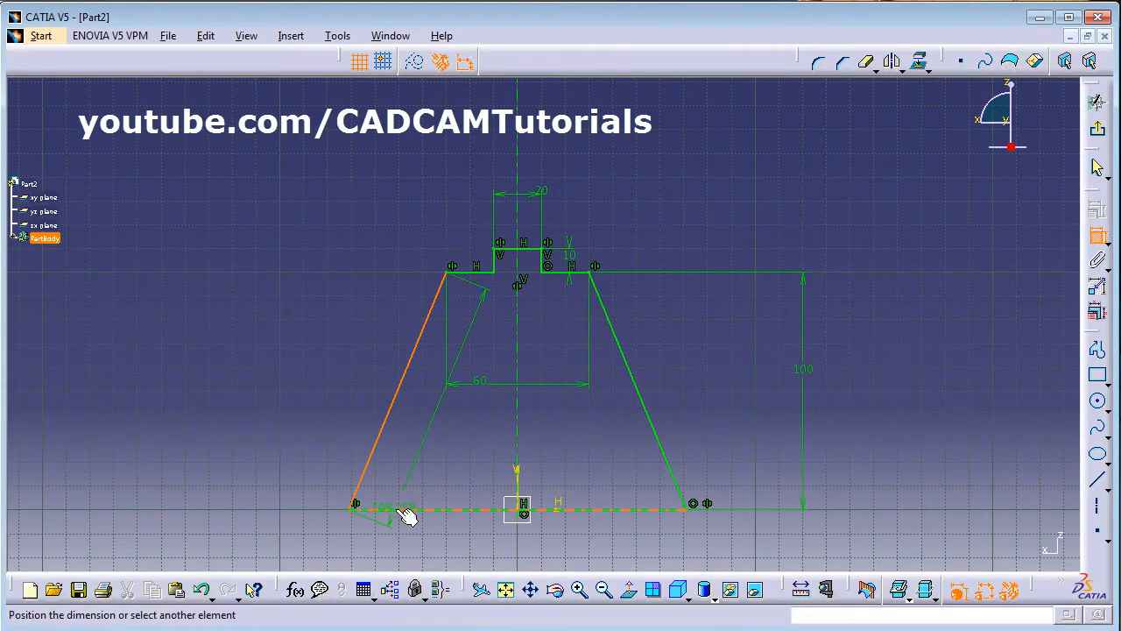
{"action": "left_click", "coordinate": [401, 508]}
{"action": "left_click", "coordinate": [393, 487]}
{"action": "double_click", "coordinate": [397, 482]}
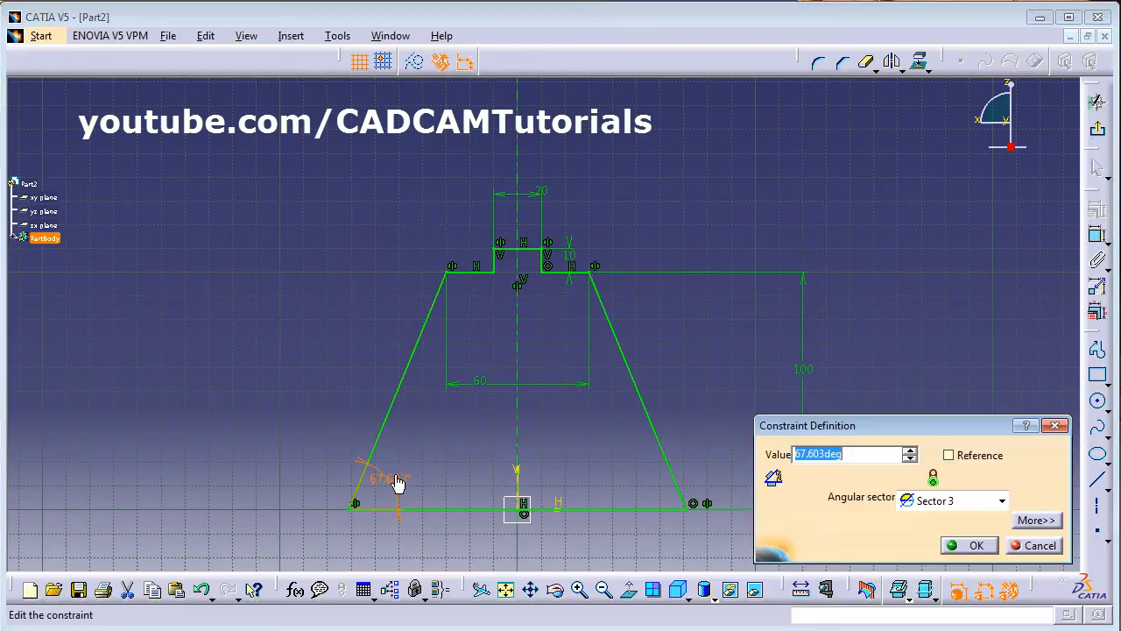
{"action": "type", "text": "75"}
{"action": "key", "text": "Return"}
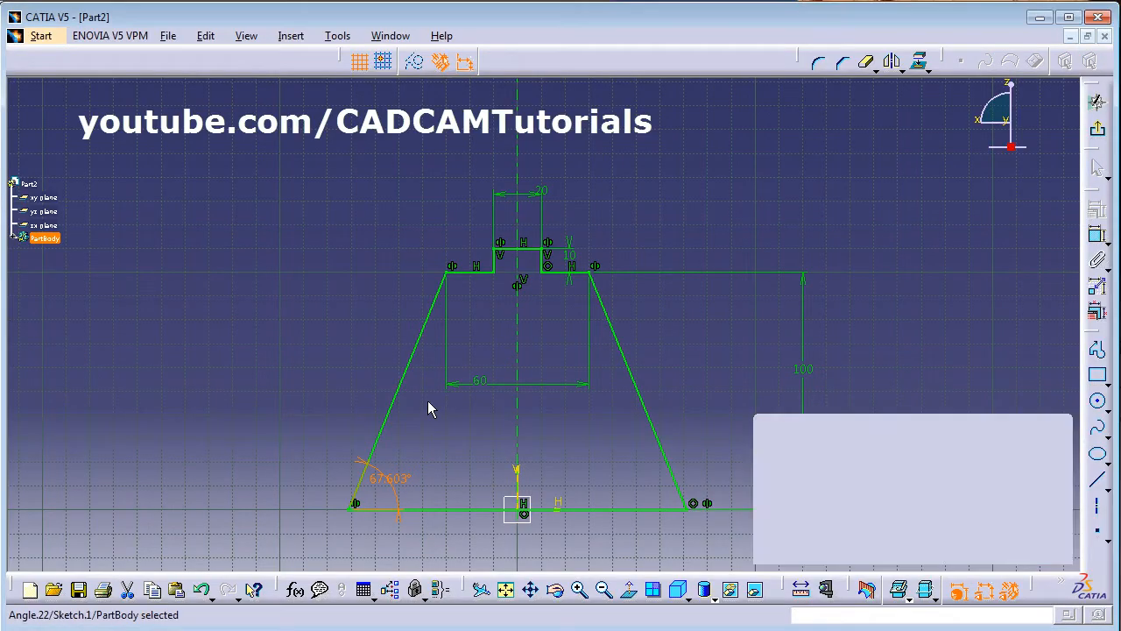
{"action": "left_click", "coordinate": [648, 425]}
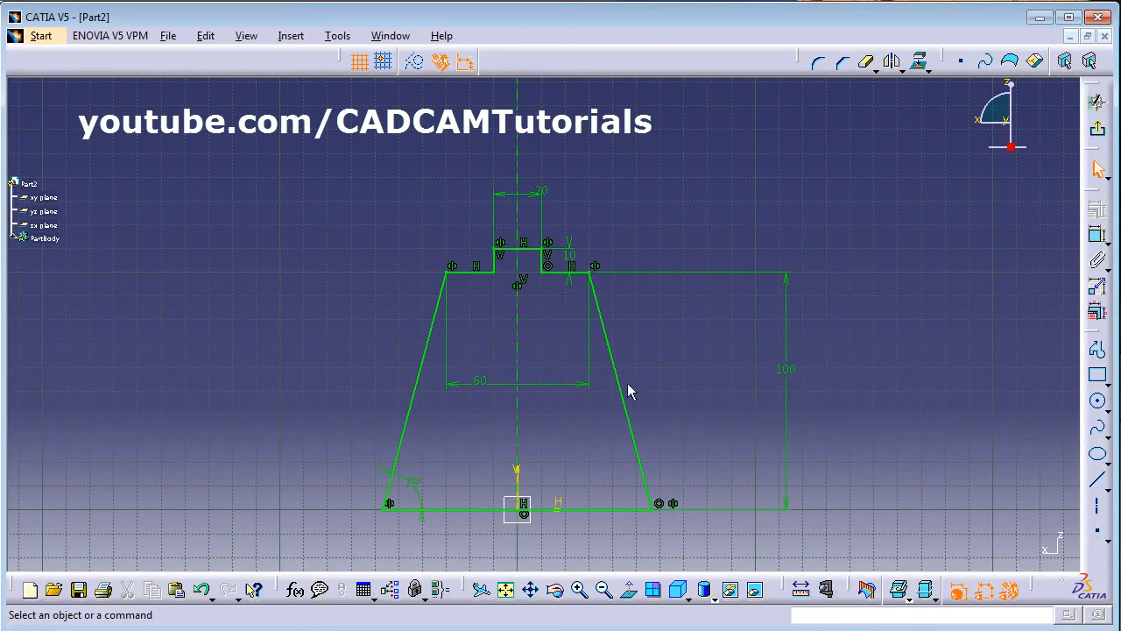
Reposition the 60 mm shoulder width dimension above the raised tab, outside the profile.
{"action": "left_click", "coordinate": [491, 377]}
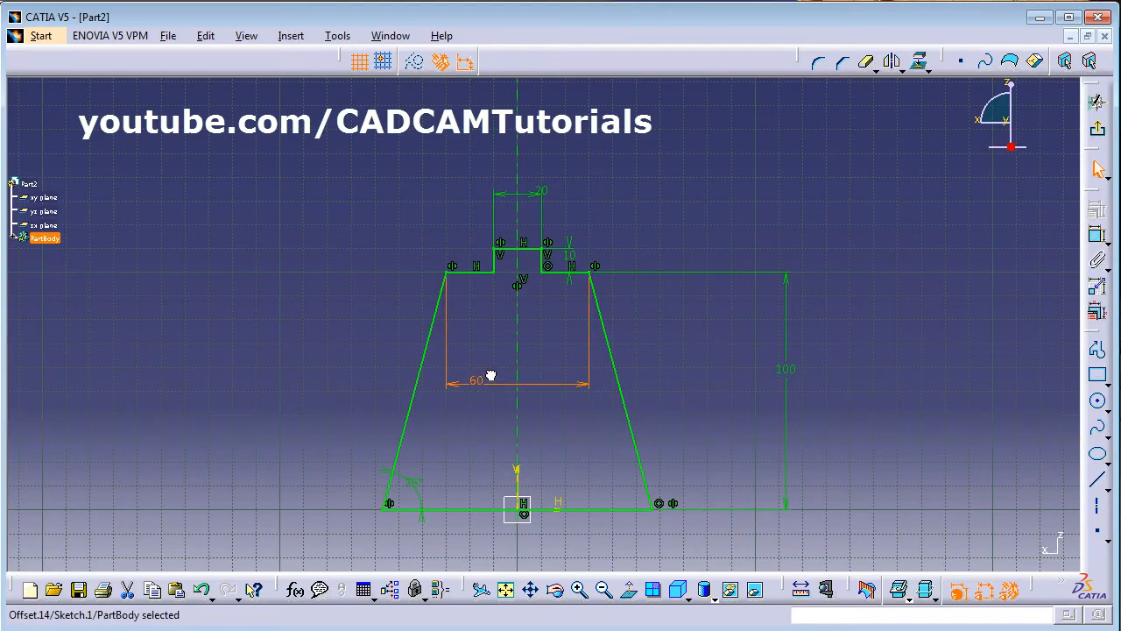
{"action": "left_click_drag", "start_coordinate": [593, 380], "coordinate": [604, 141]}
{"action": "left_click", "coordinate": [619, 200]}
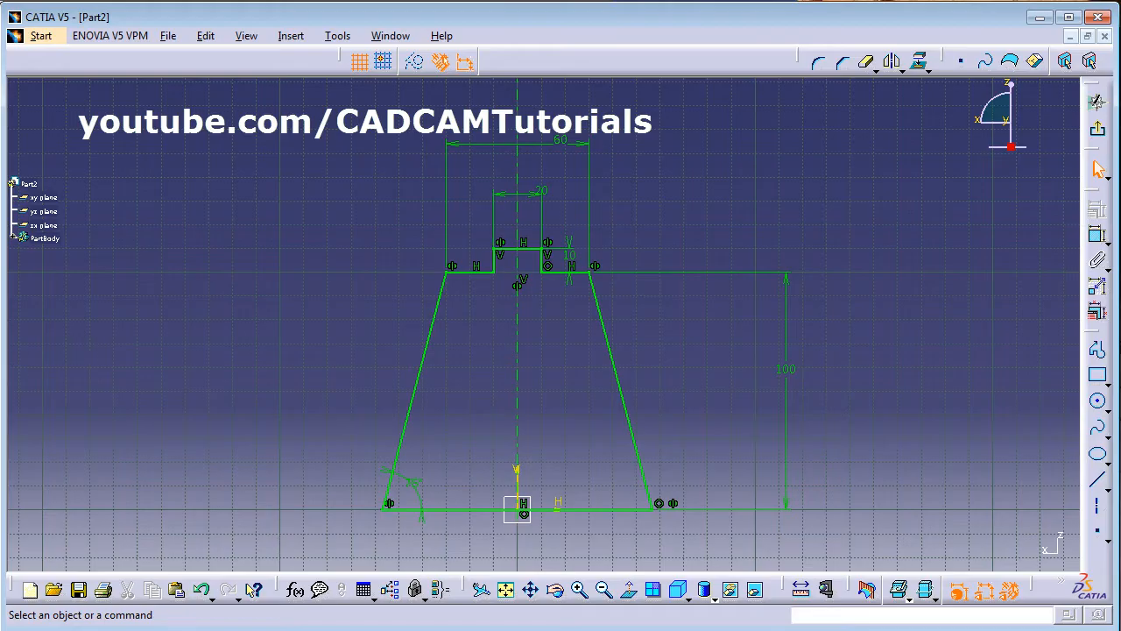
Sketch a three-sided notch inward from the left slanted side with the Profile tool, about 13 mm high and 23 mm long at its lower edge.
{"action": "key", "text": "alt+Tab"}
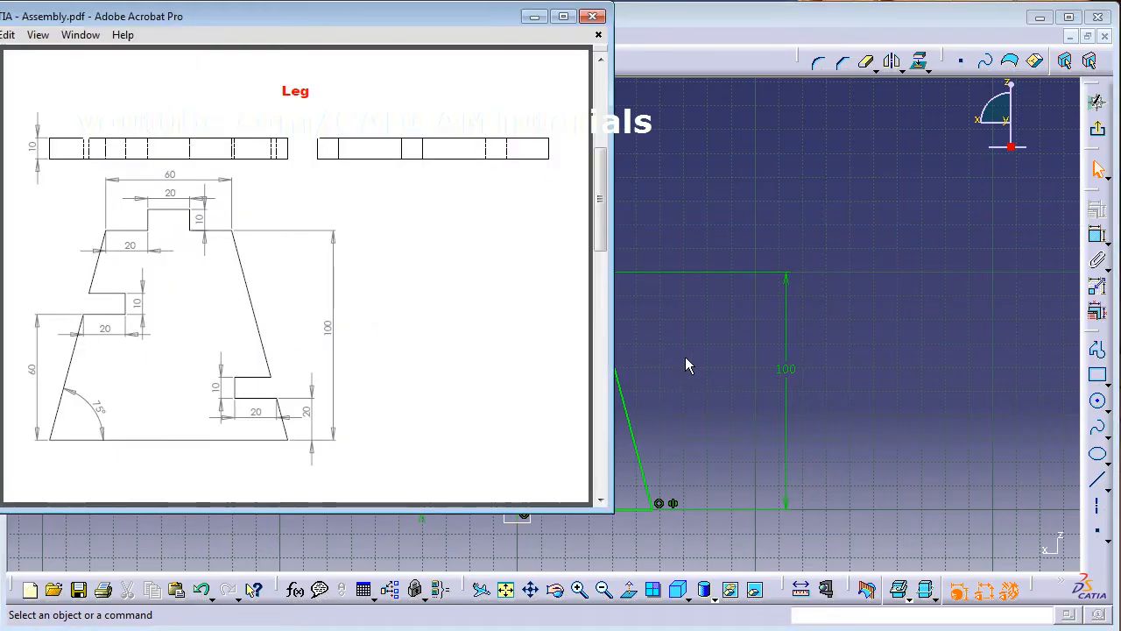
{"action": "key", "text": "alt+Tab"}
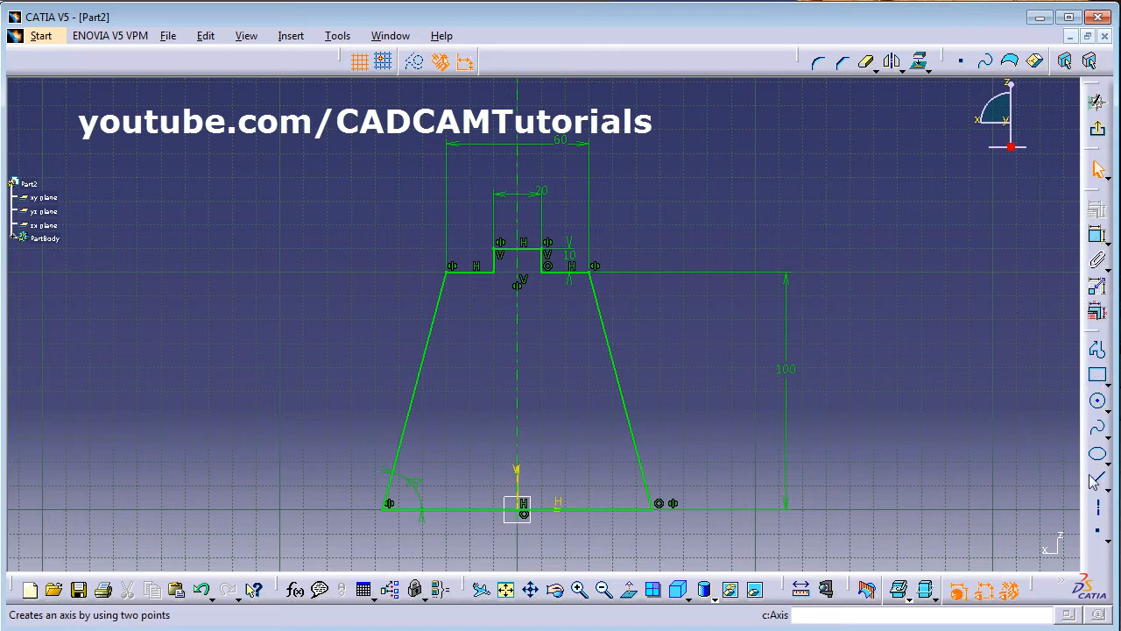
{"action": "left_click", "coordinate": [1098, 349]}
{"action": "left_click", "coordinate": [436, 336]}
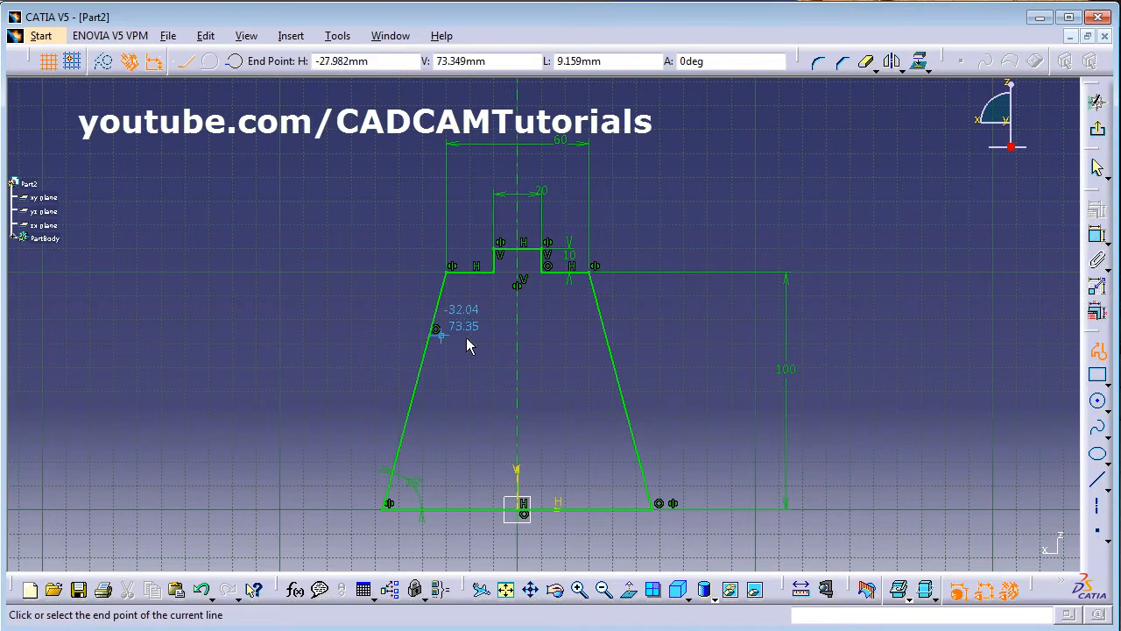
{"action": "left_click", "coordinate": [474, 338]}
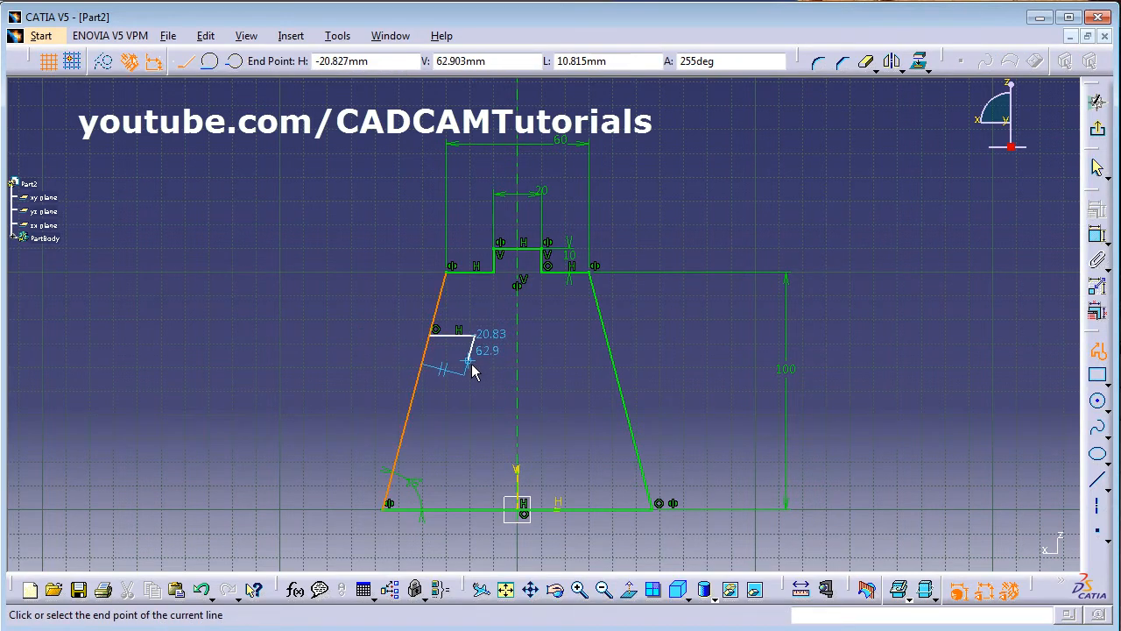
{"action": "left_click", "coordinate": [476, 367]}
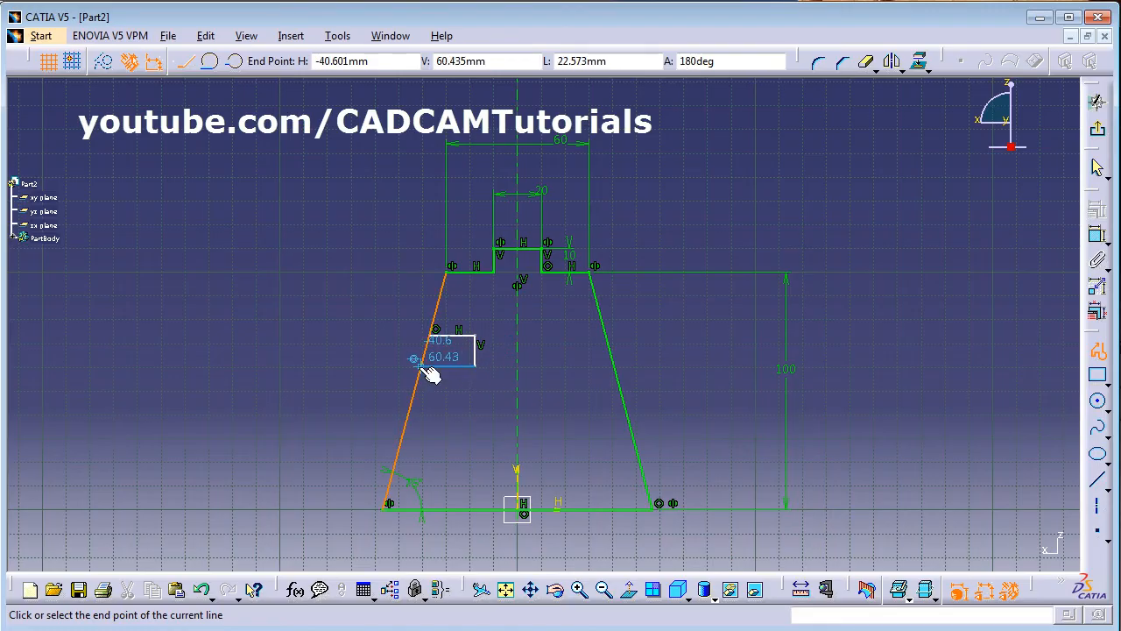
{"action": "left_click", "coordinate": [424, 365]}
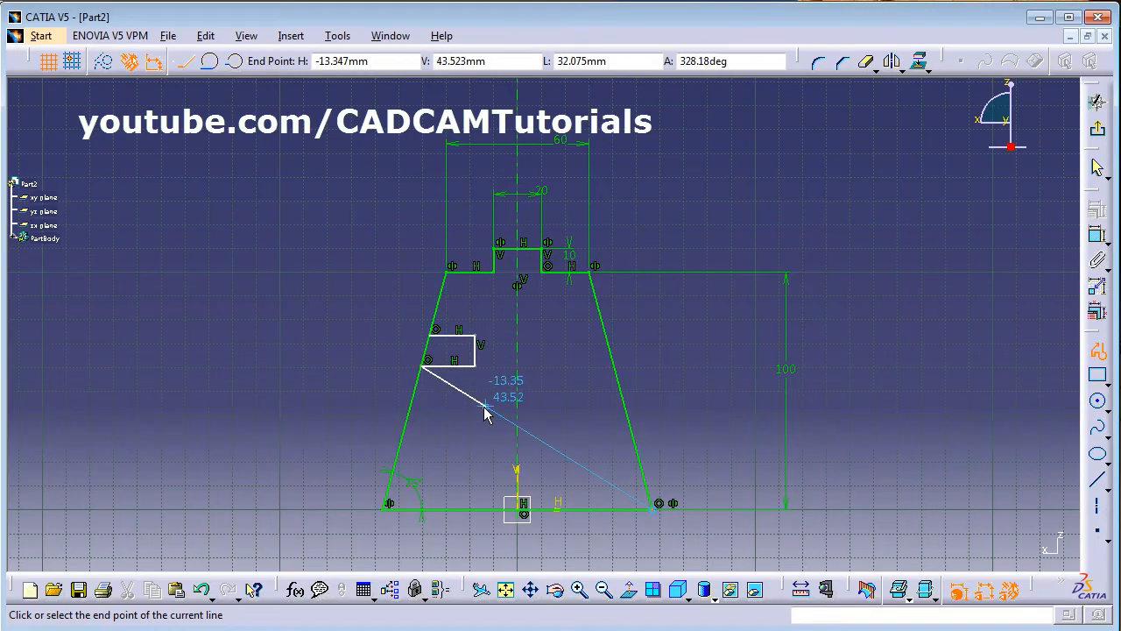
{"action": "key", "text": "Escape"}
{"action": "left_click", "coordinate": [339, 376]}
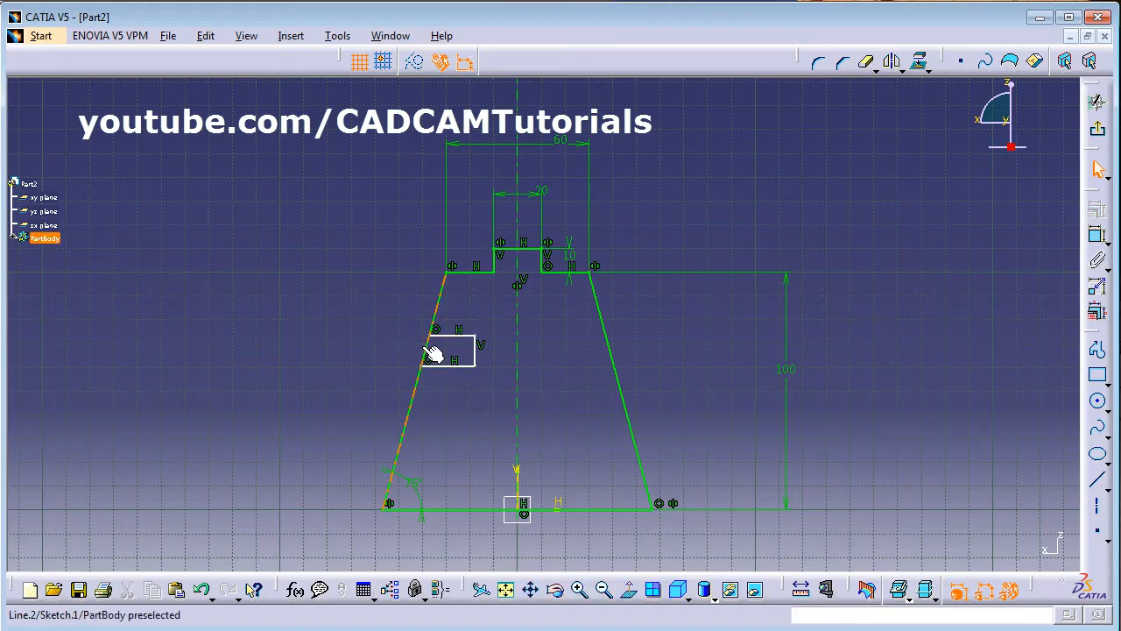
Dimension the height from the base line to the notch's lower edge and set it to 60 mm.
{"action": "middle_click_drag", "start_coordinate": [424, 354], "coordinate": [424, 313]}
{"action": "middle_click_drag", "start_coordinate": [501, 383], "coordinate": [549, 395]}
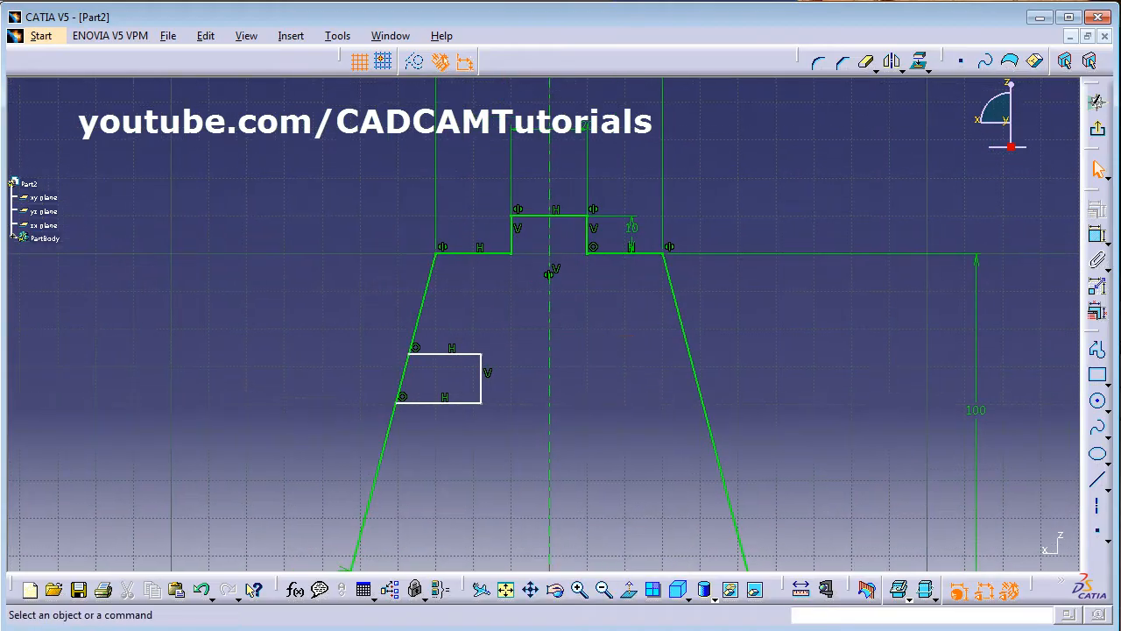
{"action": "key", "text": "alt+Tab"}
{"action": "middle_click_drag", "start_coordinate": [774, 370], "coordinate": [798, 257]}
{"action": "left_click", "coordinate": [1096, 235]}
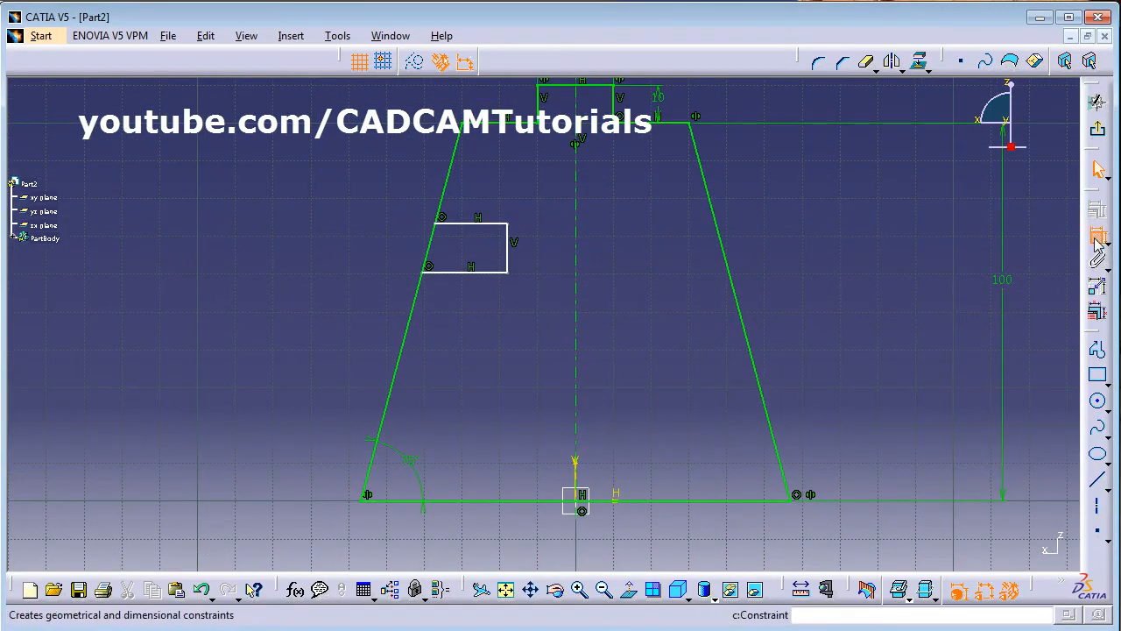
{"action": "left_click", "coordinate": [495, 500]}
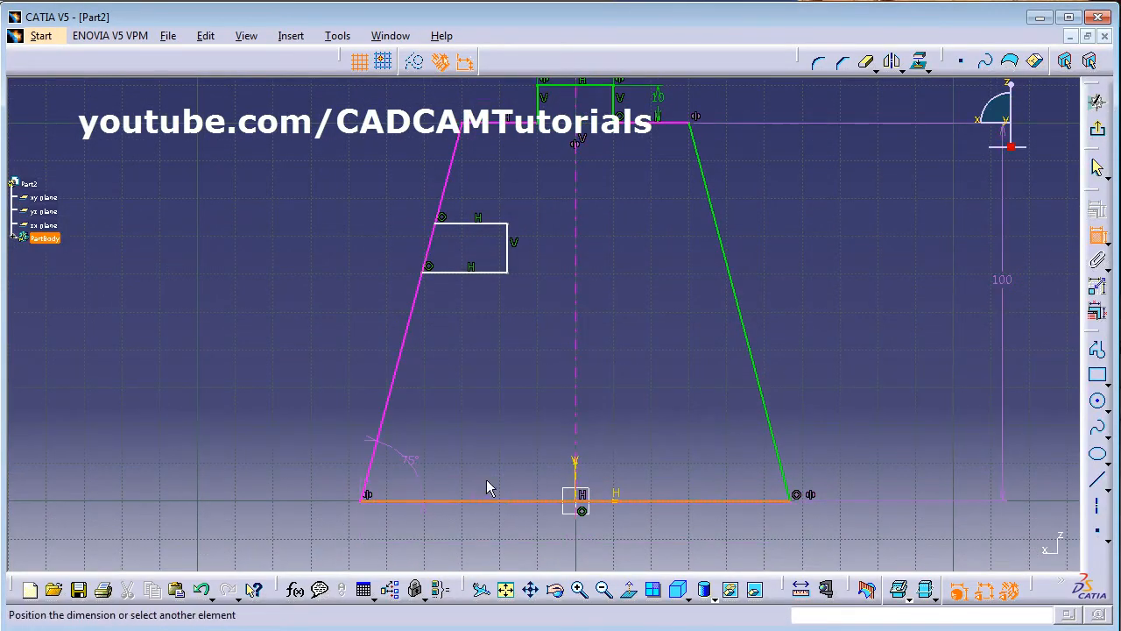
{"action": "left_click", "coordinate": [464, 274]}
{"action": "left_click", "coordinate": [286, 376]}
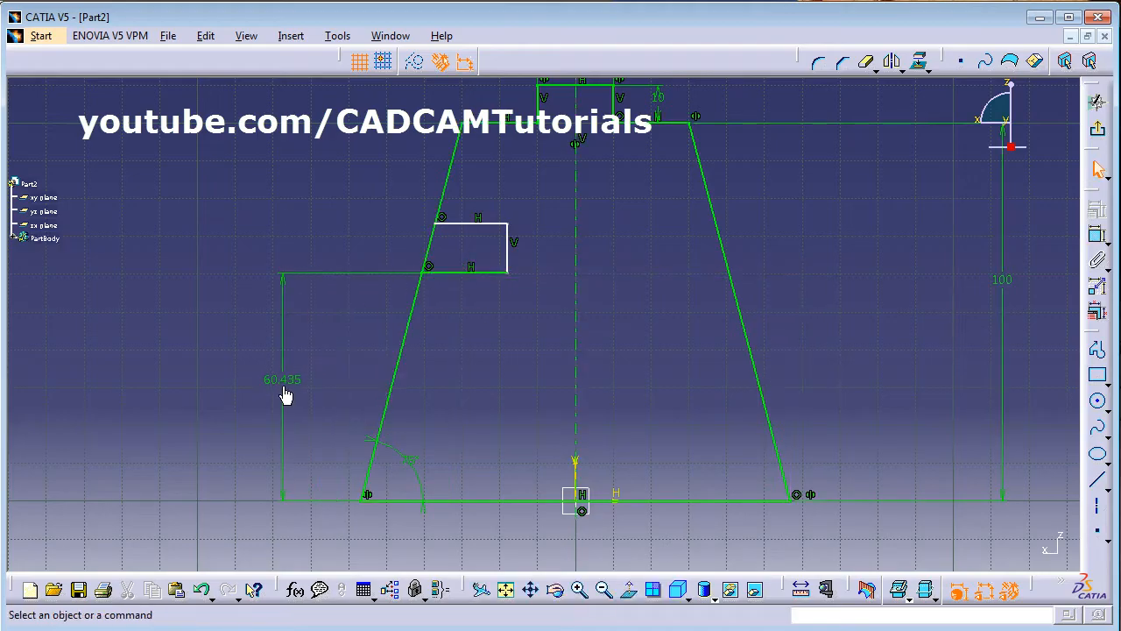
{"action": "double_click", "coordinate": [287, 383]}
{"action": "type", "text": "60"}
{"action": "key", "text": "Return"}
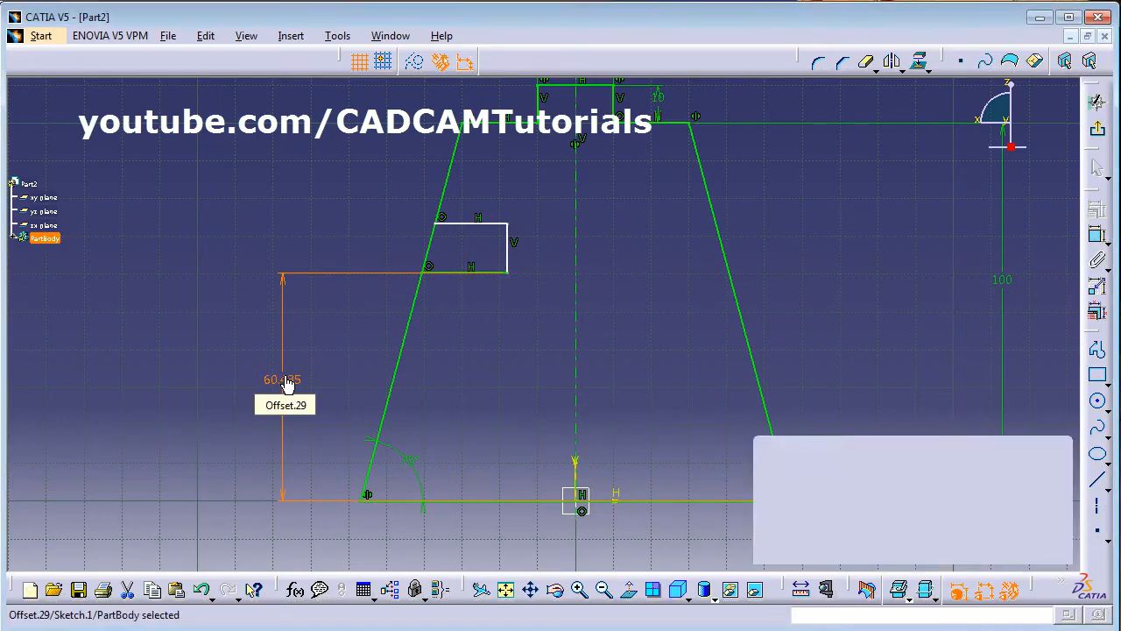
Consult the Leg drawing, then dimension the lower edge of the left notch and set its length to 20 mm.
{"action": "key", "text": "alt+Tab"}
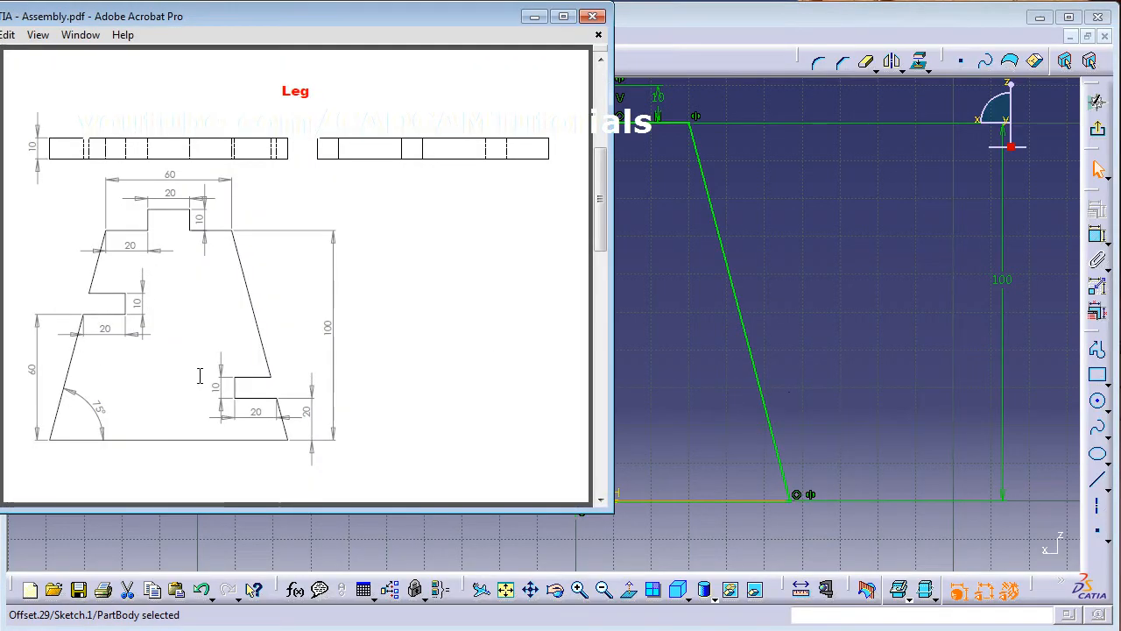
{"action": "left_click", "coordinate": [854, 350]}
{"action": "left_click", "coordinate": [1097, 235]}
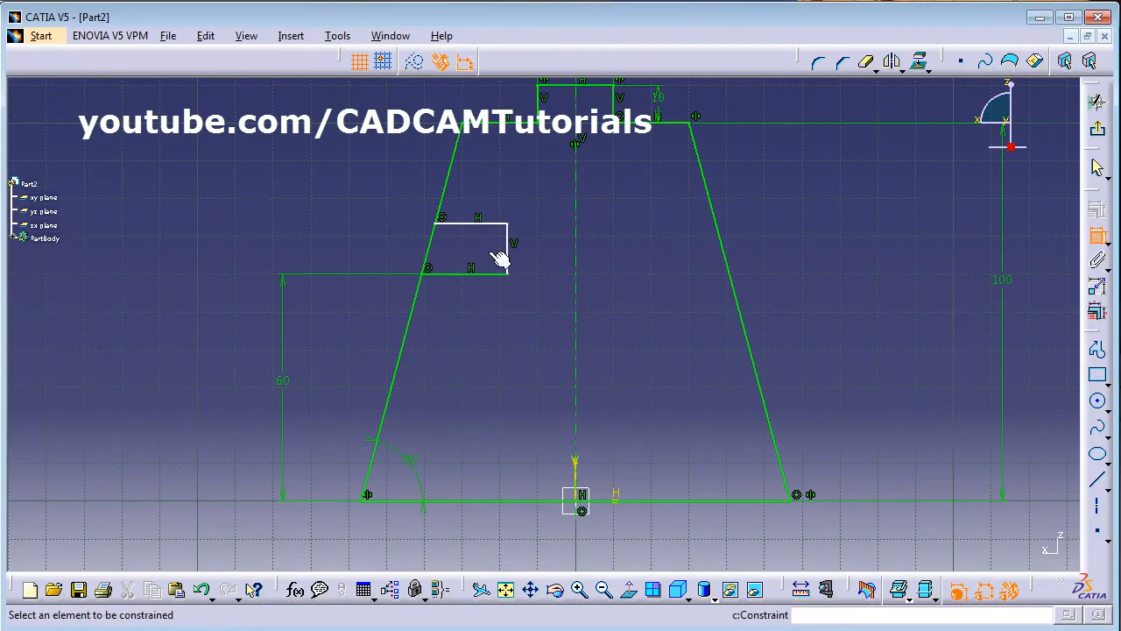
{"action": "left_click", "coordinate": [468, 273]}
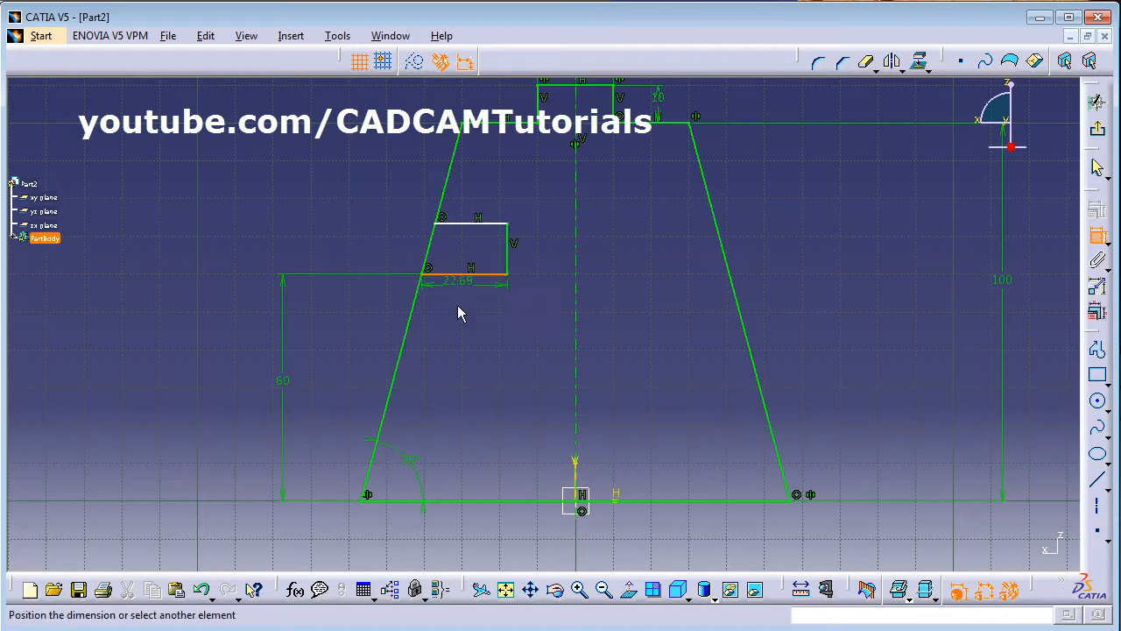
{"action": "left_click", "coordinate": [457, 307]}
{"action": "double_click", "coordinate": [459, 308]}
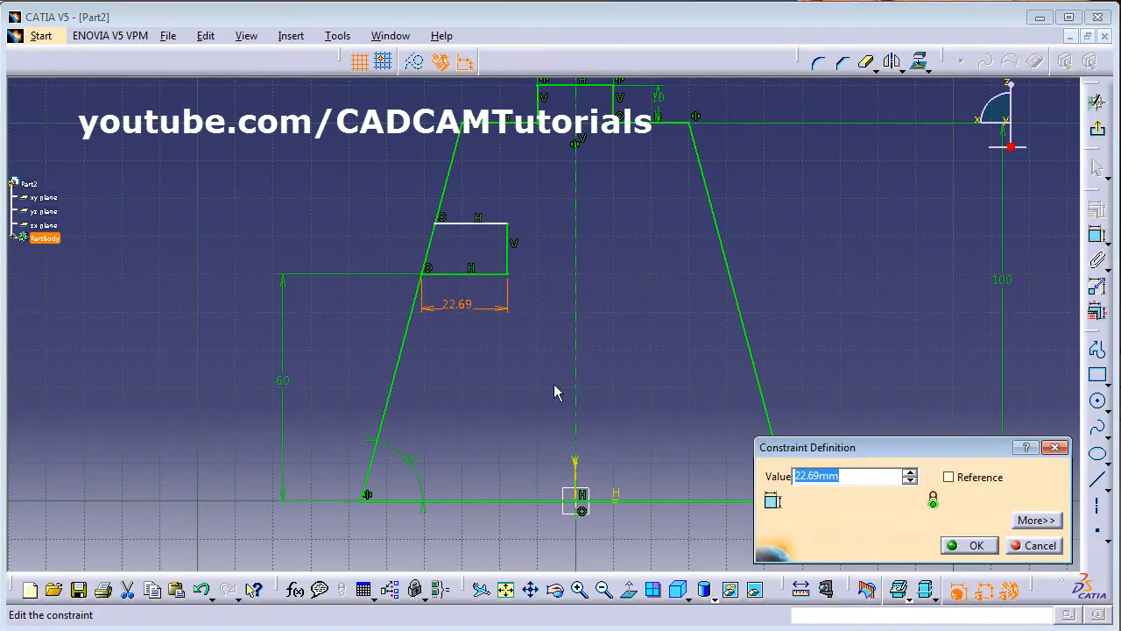
{"action": "type", "text": "20"}
{"action": "key", "text": "Return"}
Dimension the vertical inner edge of the left notch and set its height to 10 mm.
{"action": "left_click", "coordinate": [1103, 256]}
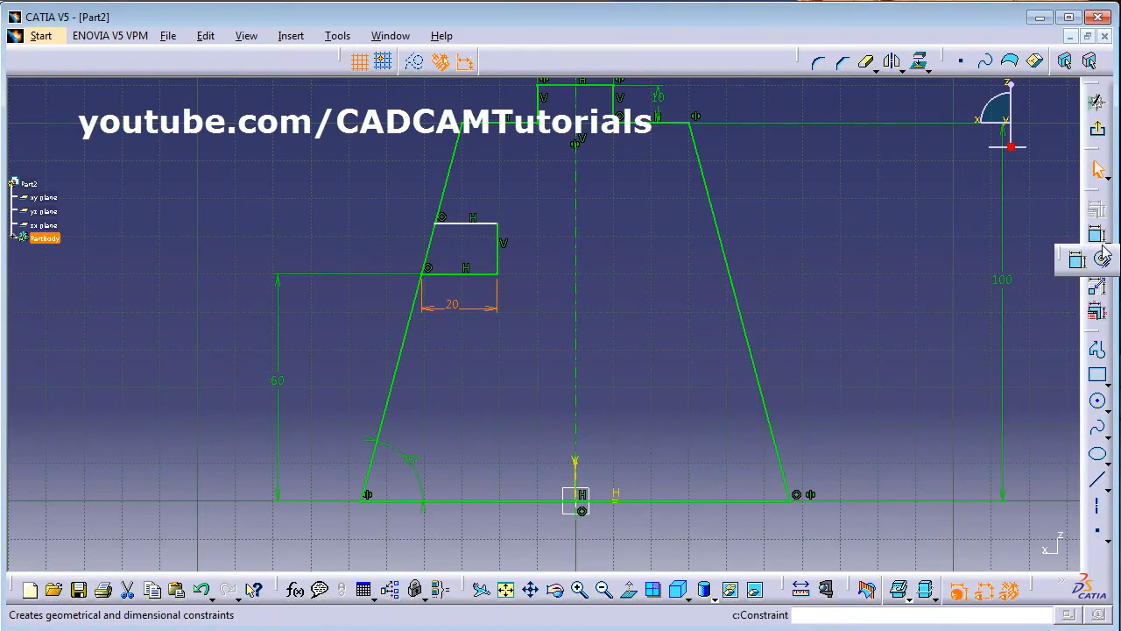
{"action": "left_click", "coordinate": [1076, 271]}
{"action": "left_click", "coordinate": [498, 256]}
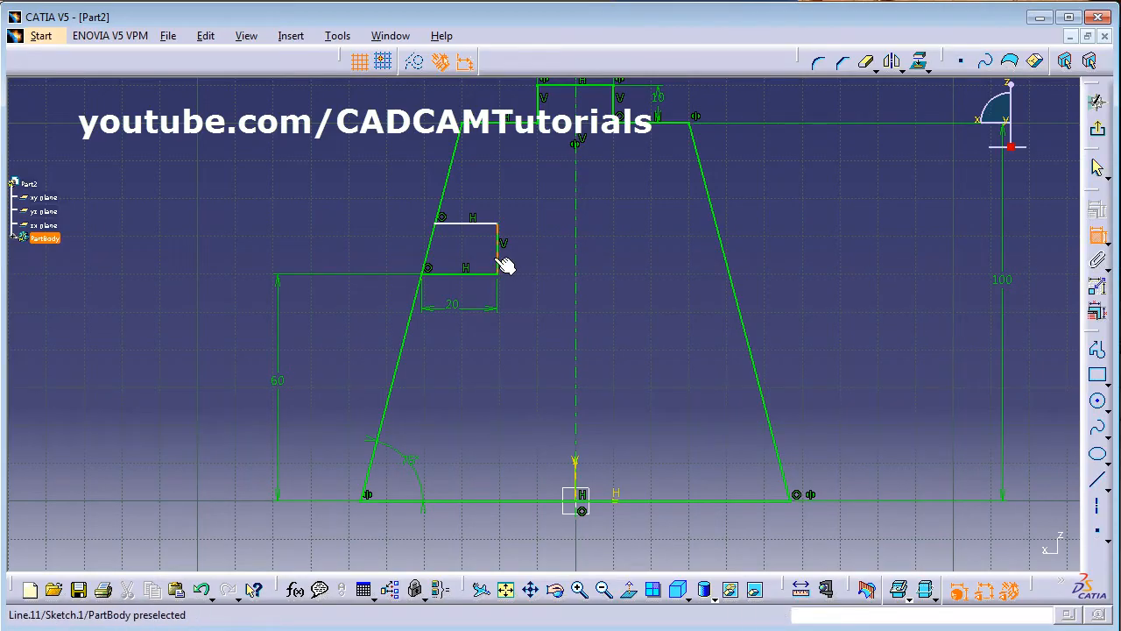
{"action": "left_click", "coordinate": [534, 251]}
{"action": "double_click", "coordinate": [534, 250]}
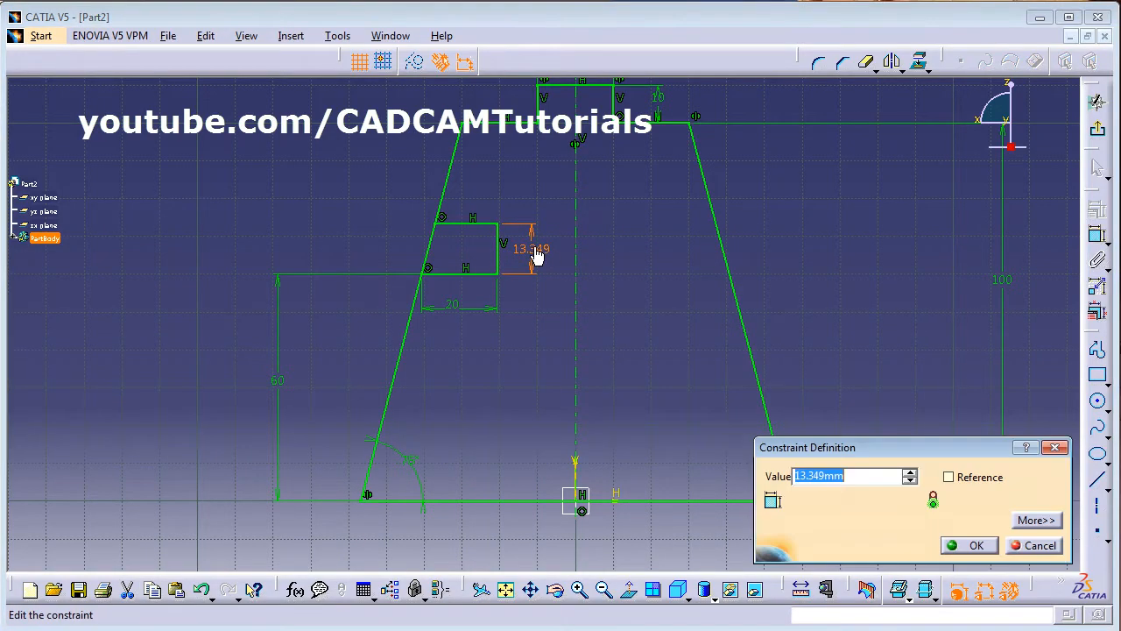
{"action": "type", "text": "10"}
{"action": "key", "text": "Return"}
Quick Trim the piece of the left slanted side that closes the mouth of the notch.
{"action": "left_click", "coordinate": [538, 349]}
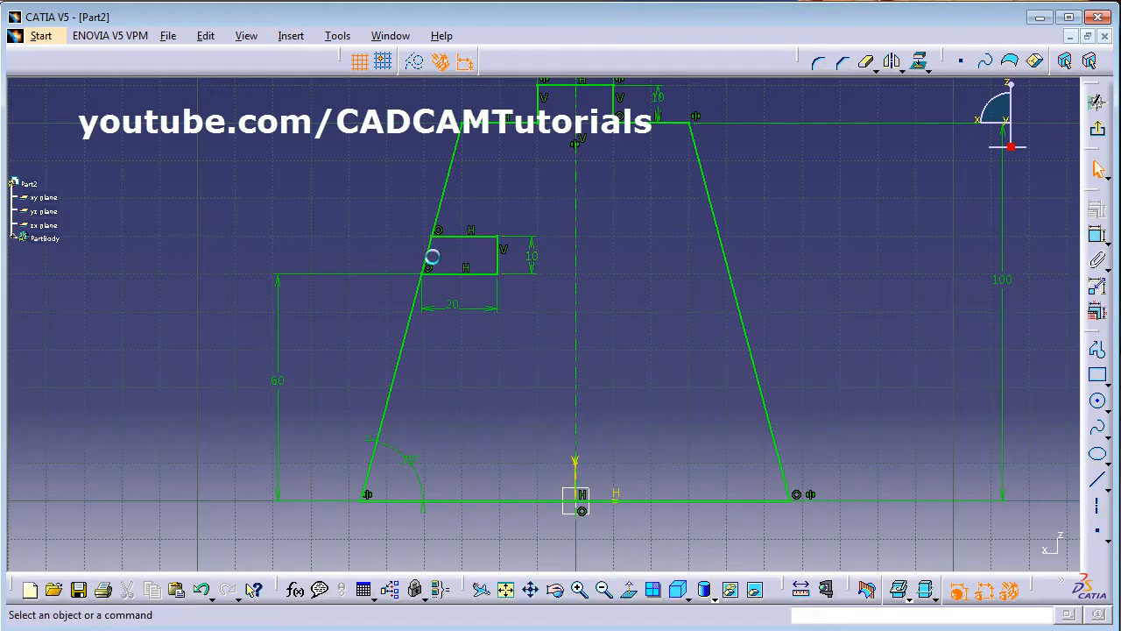
{"action": "left_click", "coordinate": [865, 67]}
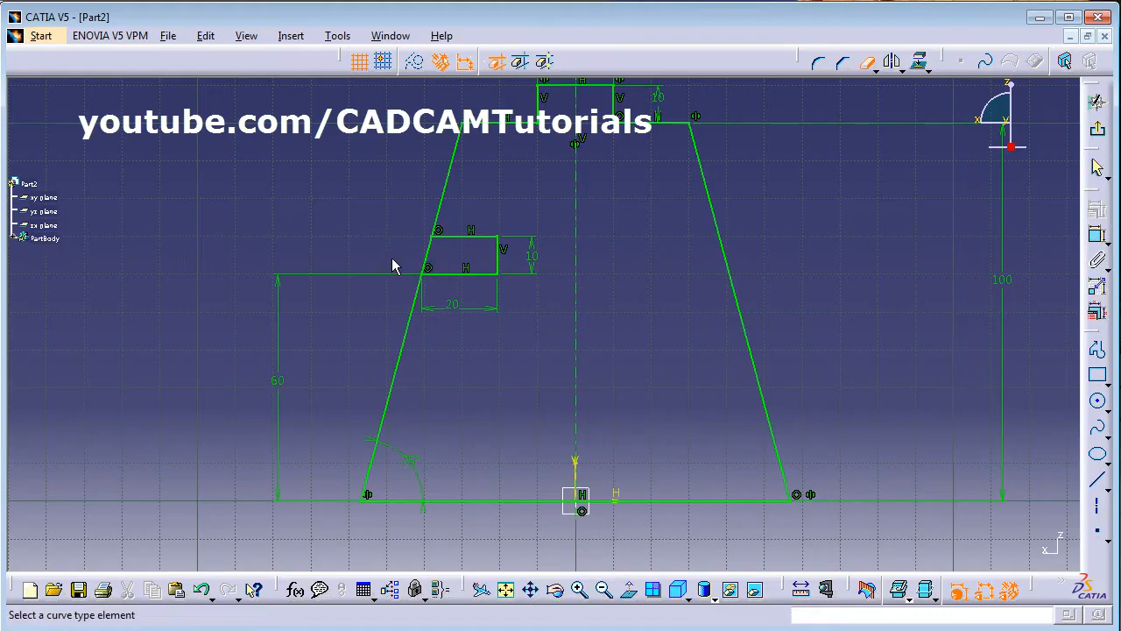
{"action": "left_click", "coordinate": [431, 260]}
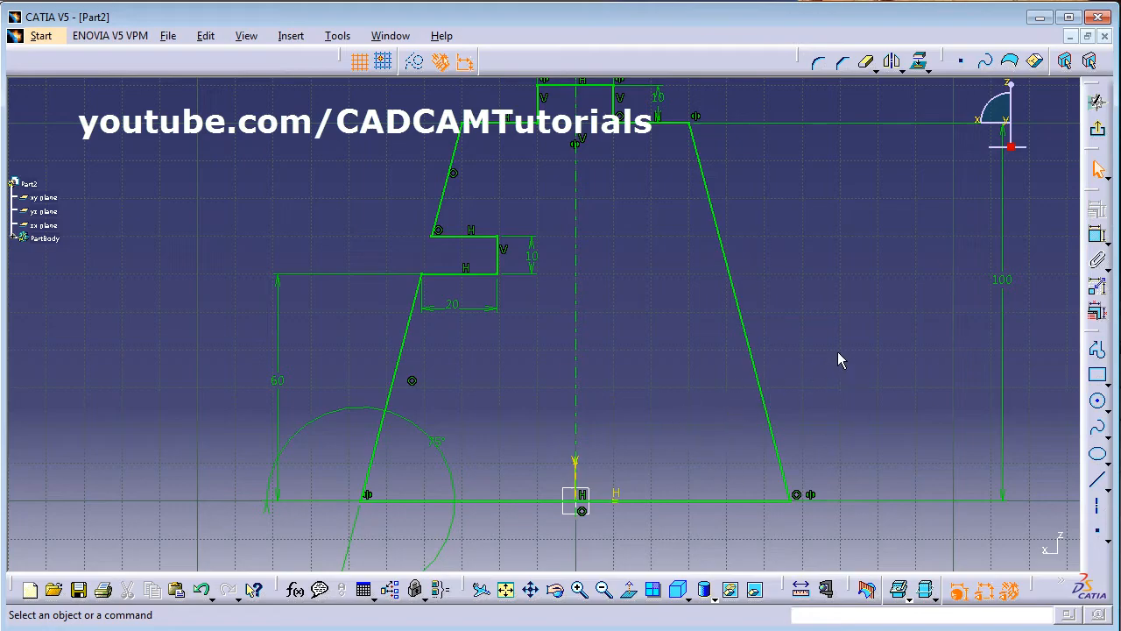
Sketch a three-sided notch inward from the right slanted side with the Profile tool, its lower edge about 23 mm long and about 25 mm above the base.
{"action": "middle_click_drag", "start_coordinate": [837, 359], "coordinate": [770, 366]}
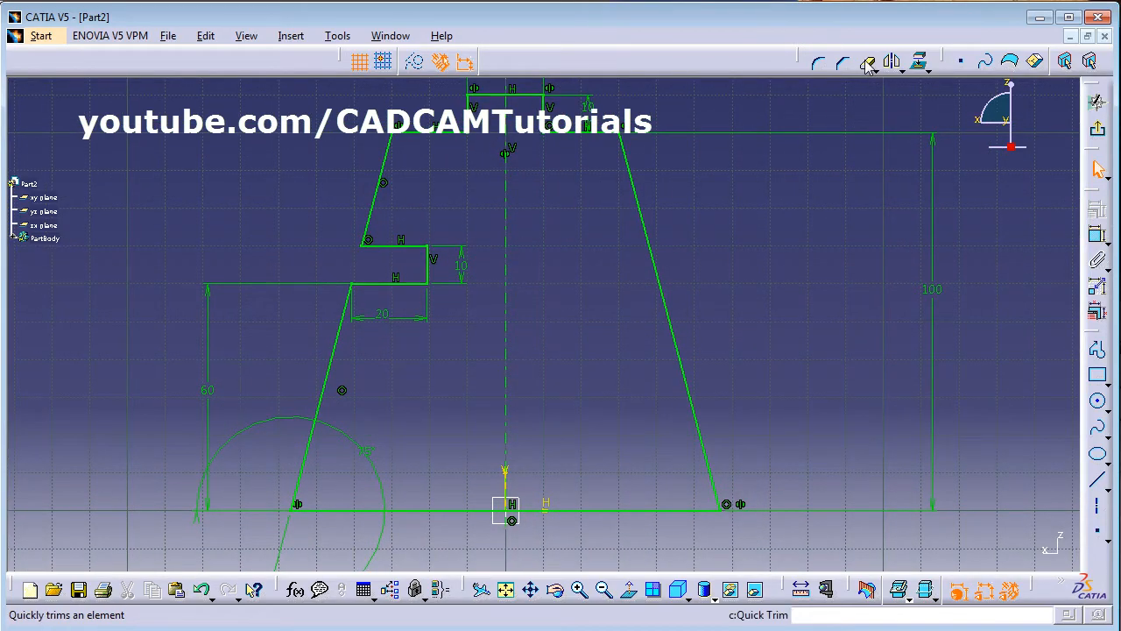
{"action": "left_click", "coordinate": [1096, 353]}
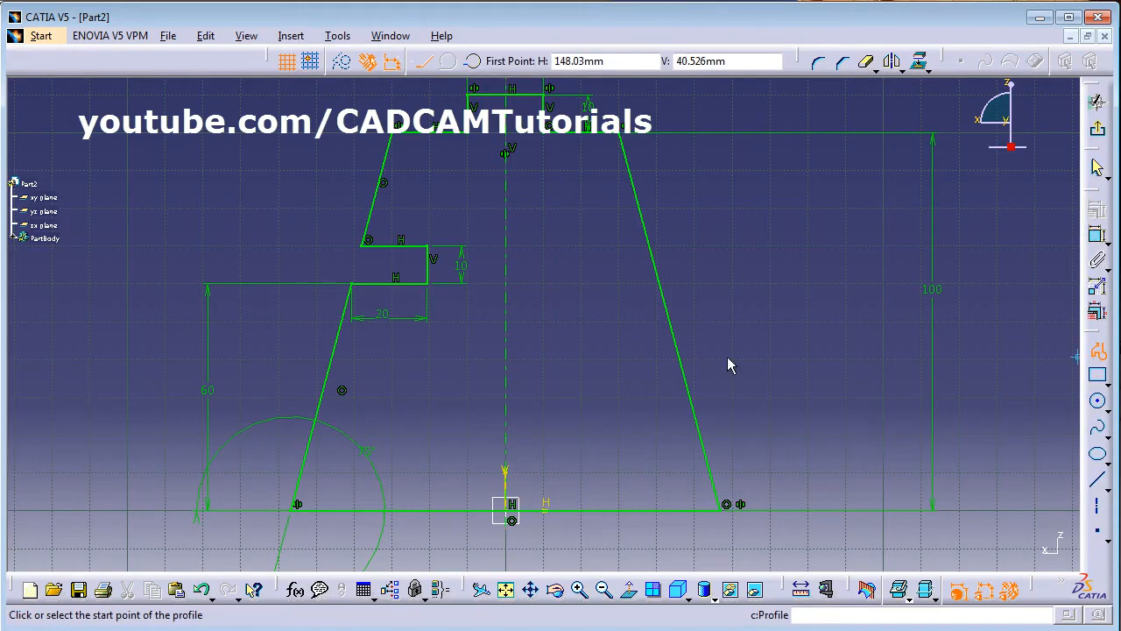
{"action": "left_click", "coordinate": [687, 367]}
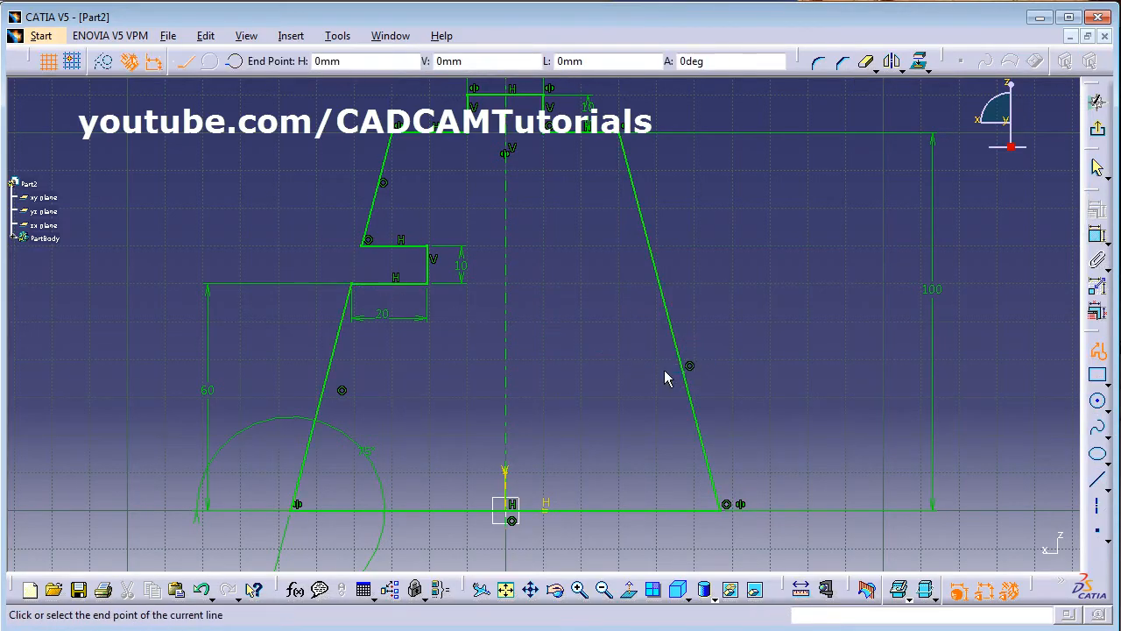
{"action": "left_click", "coordinate": [608, 373]}
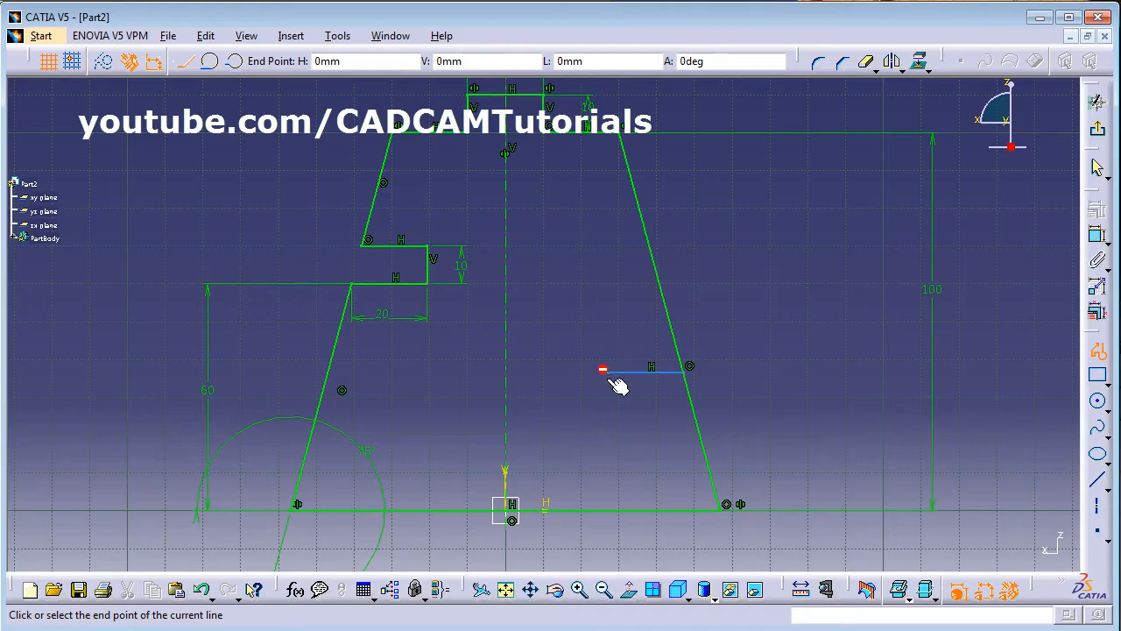
{"action": "left_click", "coordinate": [608, 416]}
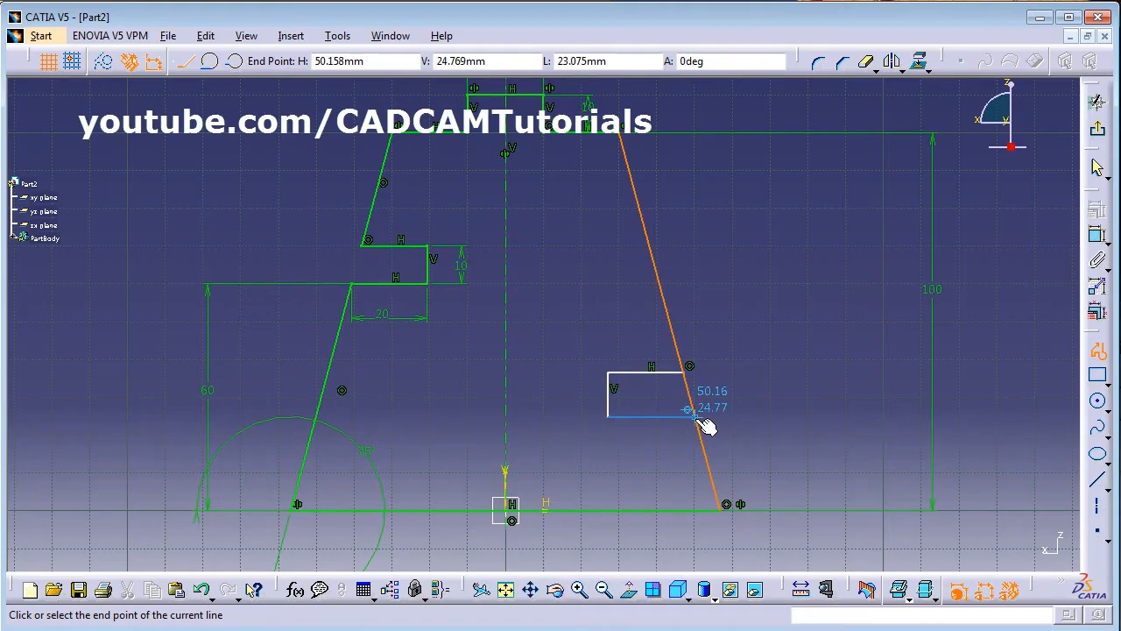
{"action": "left_click", "coordinate": [698, 417]}
{"action": "key", "text": "Escape"}
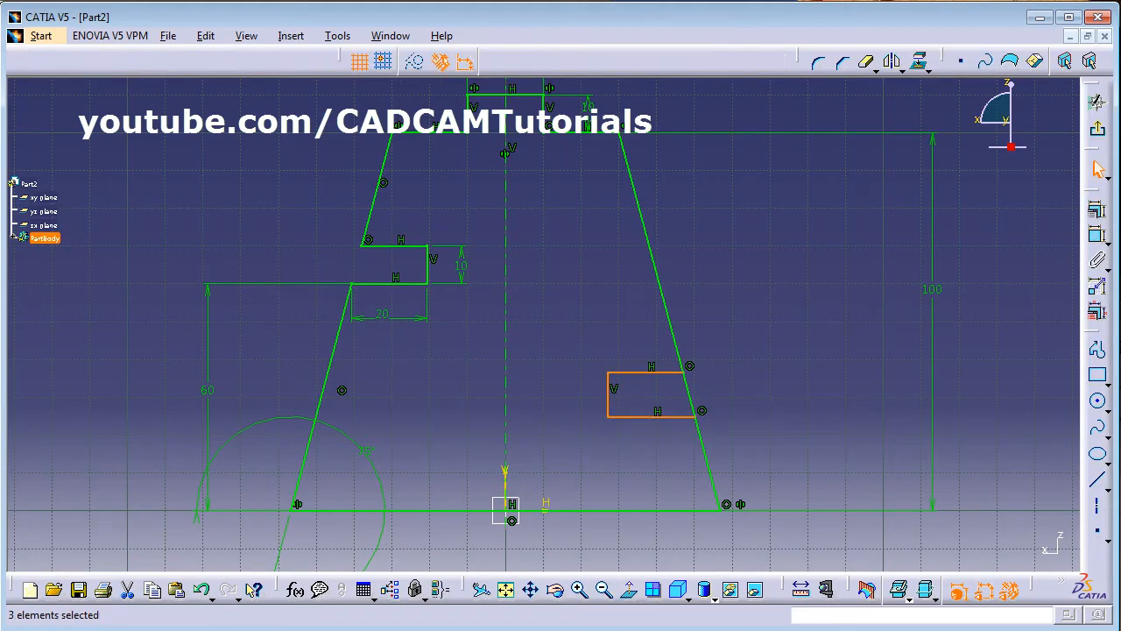
Consult the Leg drawing, then dimension the height from the base line to the right notch's lower edge and set it to 20 mm.
{"action": "key", "text": "alt+Tab"}
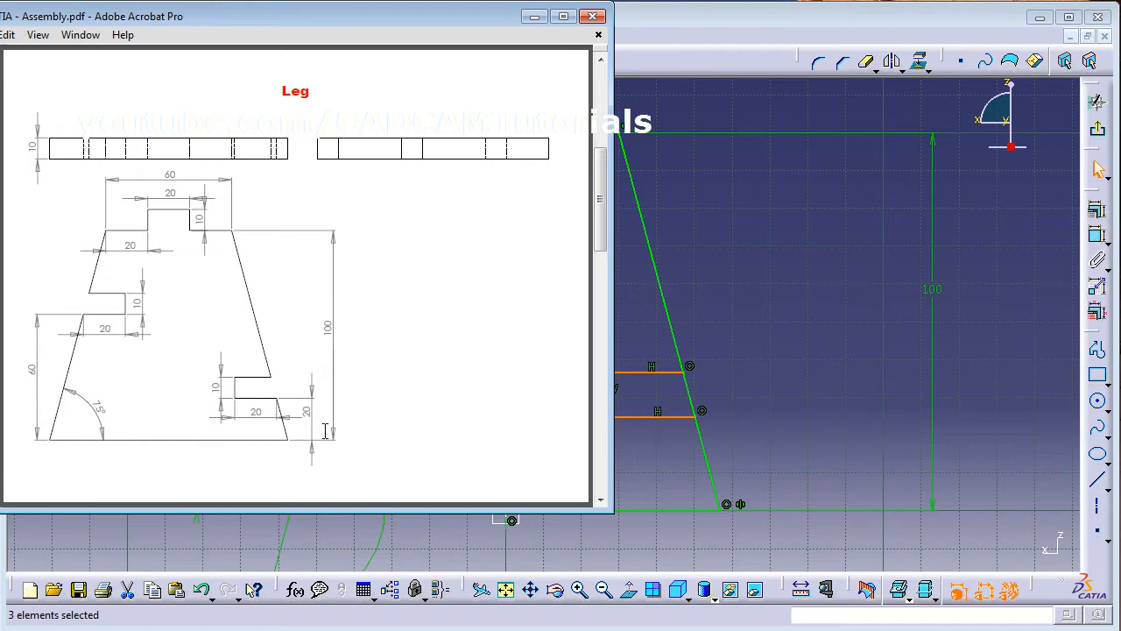
{"action": "key", "text": "alt+Tab"}
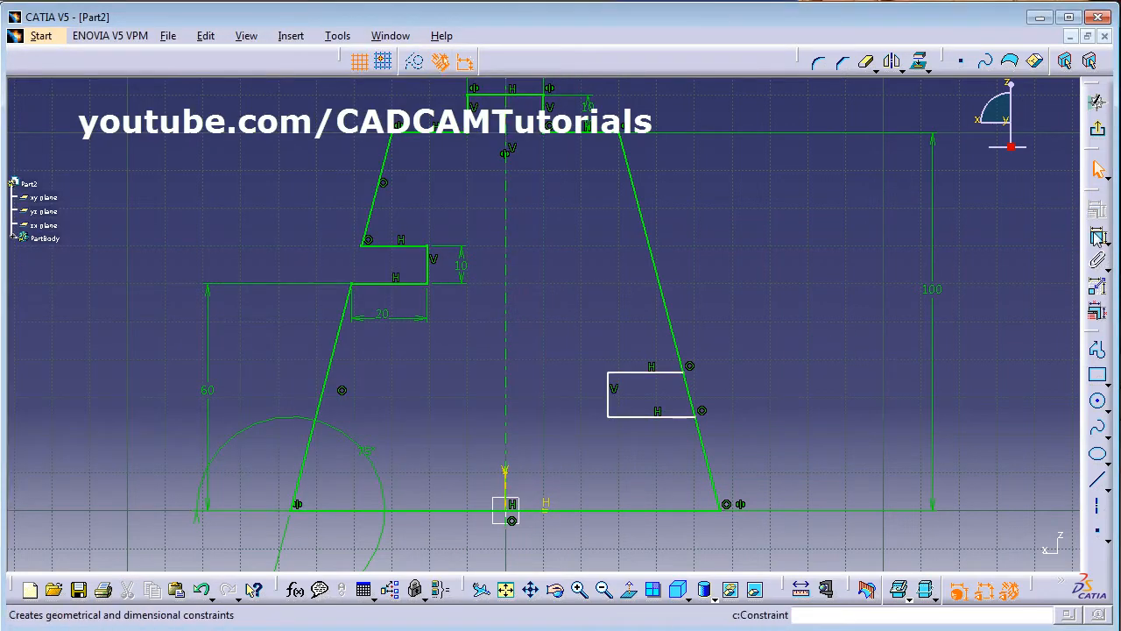
{"action": "left_click", "coordinate": [676, 510]}
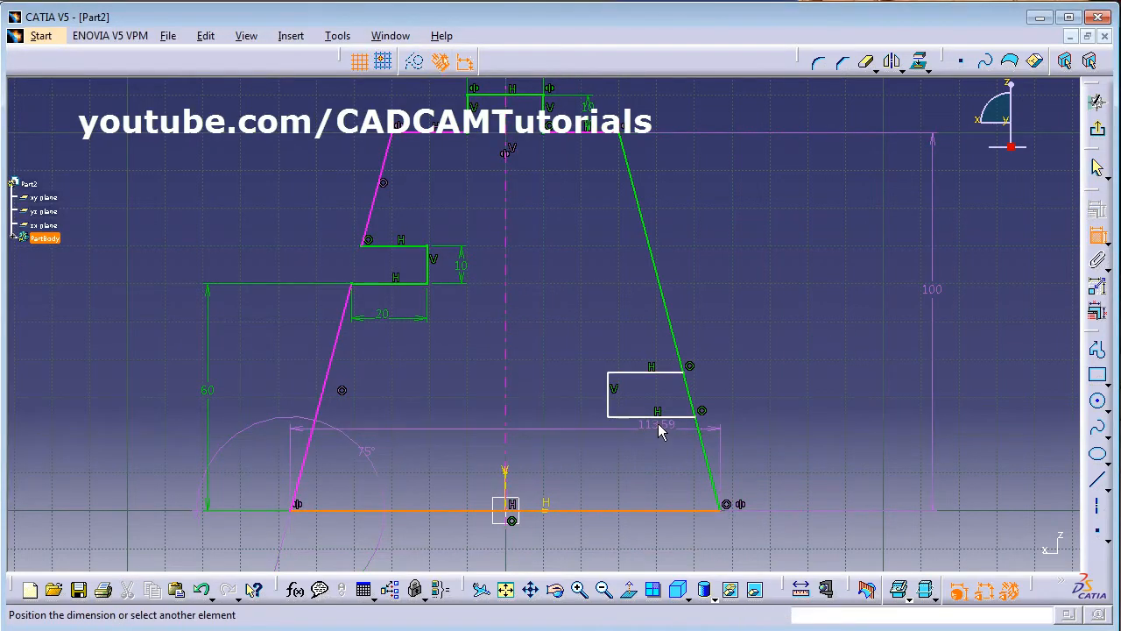
{"action": "left_click", "coordinate": [662, 417]}
{"action": "left_click", "coordinate": [809, 474]}
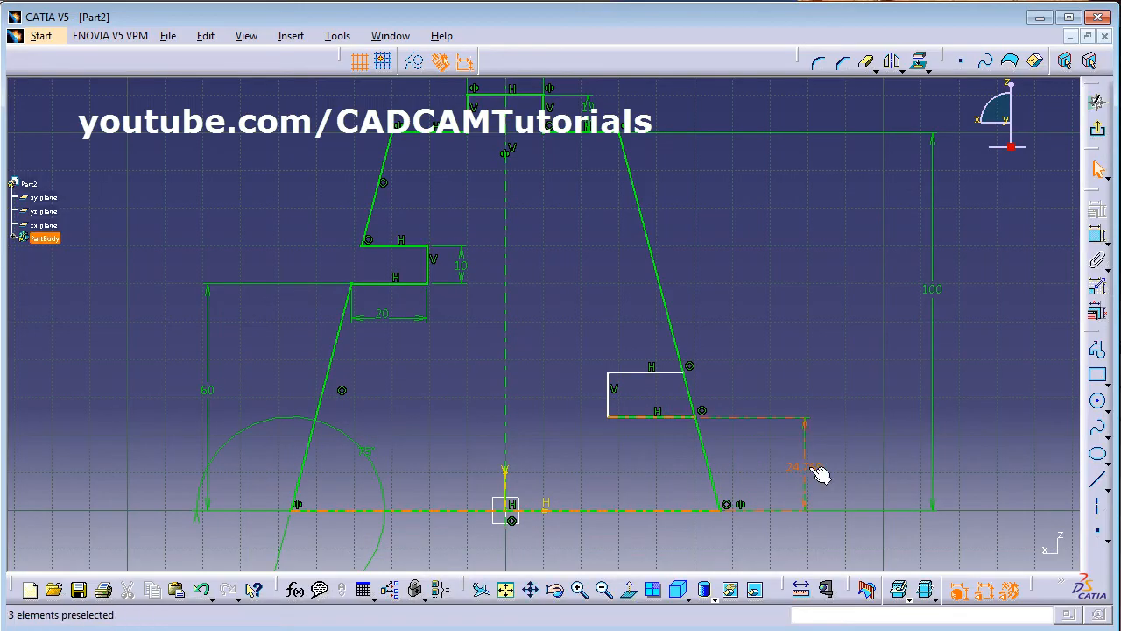
{"action": "double_click", "coordinate": [813, 476]}
{"action": "type", "text": "20"}
{"action": "key", "text": "Return"}
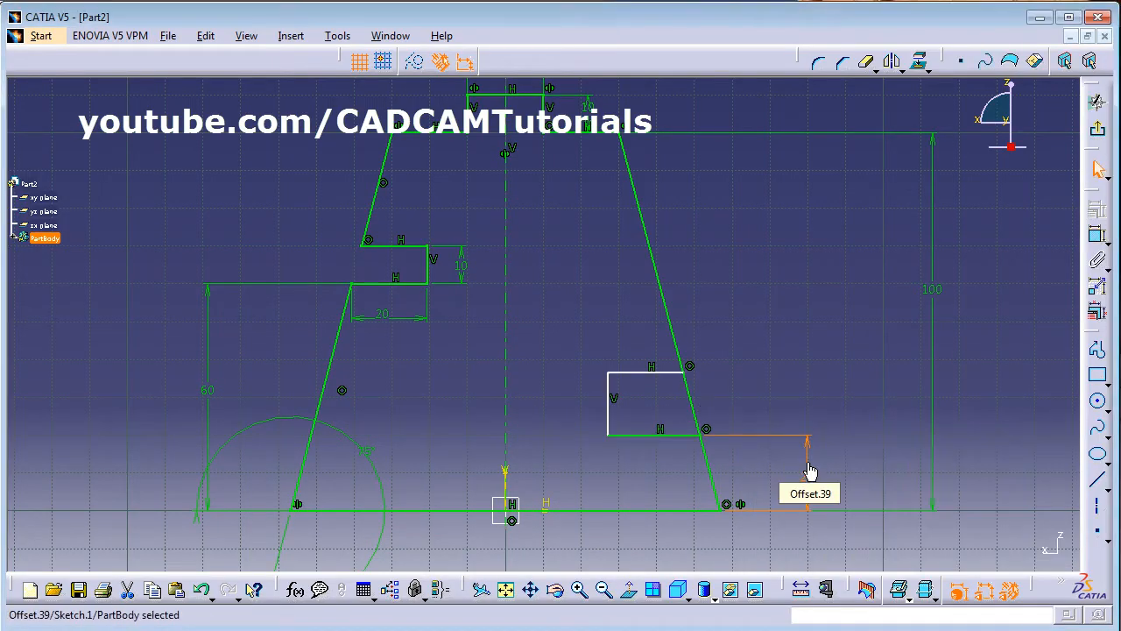
Dimension the lower edge of the right notch and set its length to 20 mm.
{"action": "left_click", "coordinate": [640, 434]}
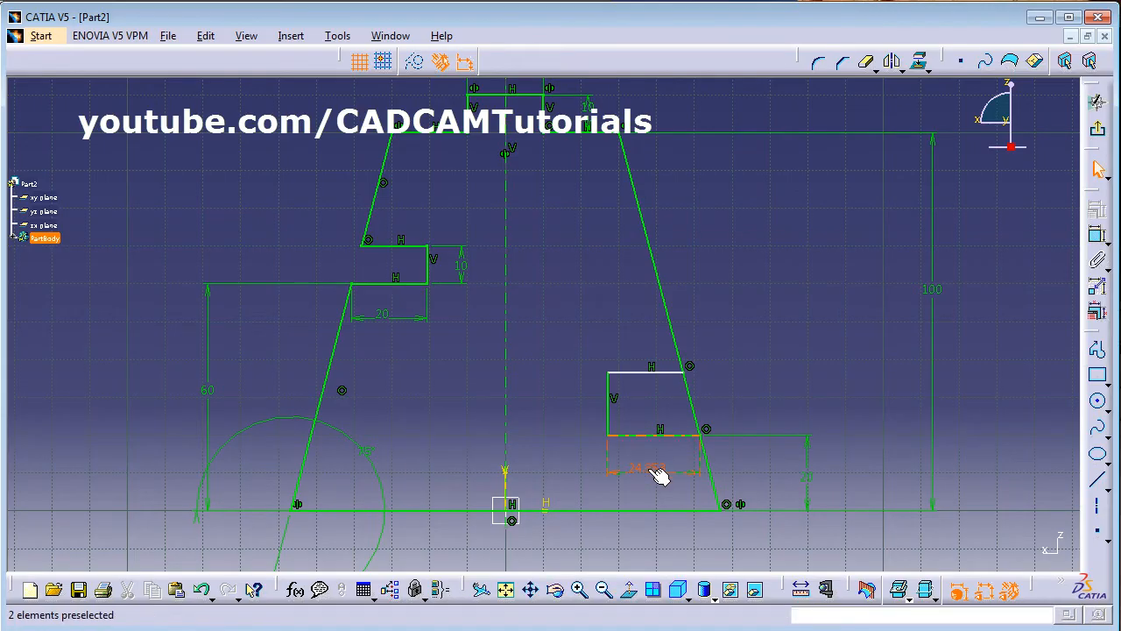
{"action": "left_click", "coordinate": [652, 472]}
{"action": "double_click", "coordinate": [648, 469]}
{"action": "type", "text": "40"}
{"action": "key", "text": "Return"}
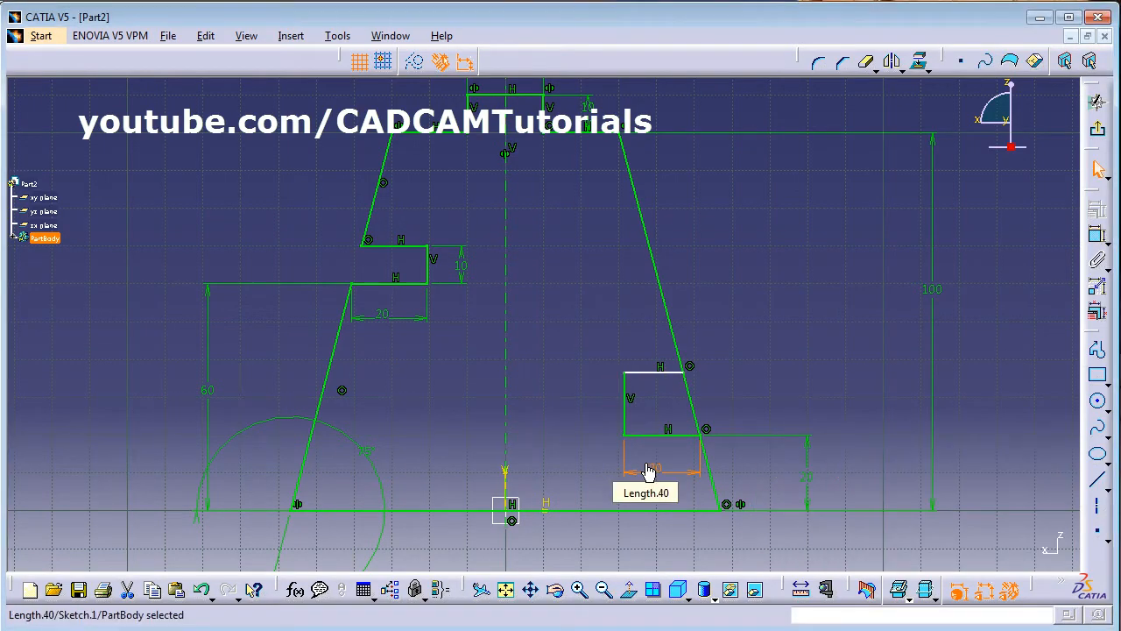
Dimension the vertical inner edge of the right notch and set its height to 10 mm.
{"action": "left_click", "coordinate": [633, 421]}
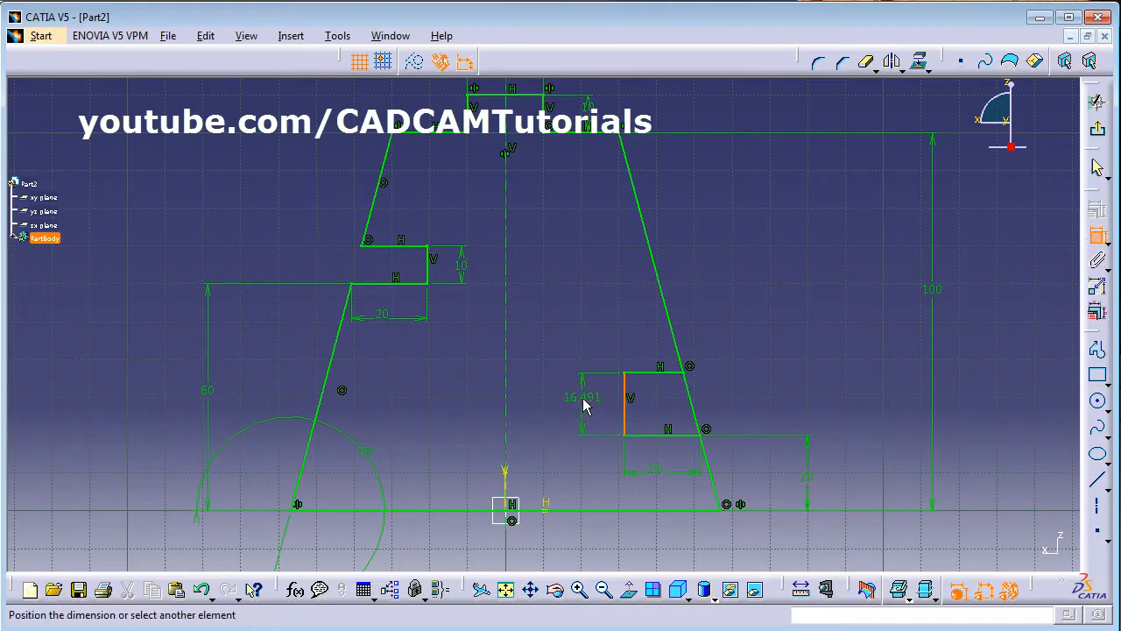
{"action": "left_click", "coordinate": [585, 404]}
{"action": "double_click", "coordinate": [586, 403]}
{"action": "type", "text": "1"}
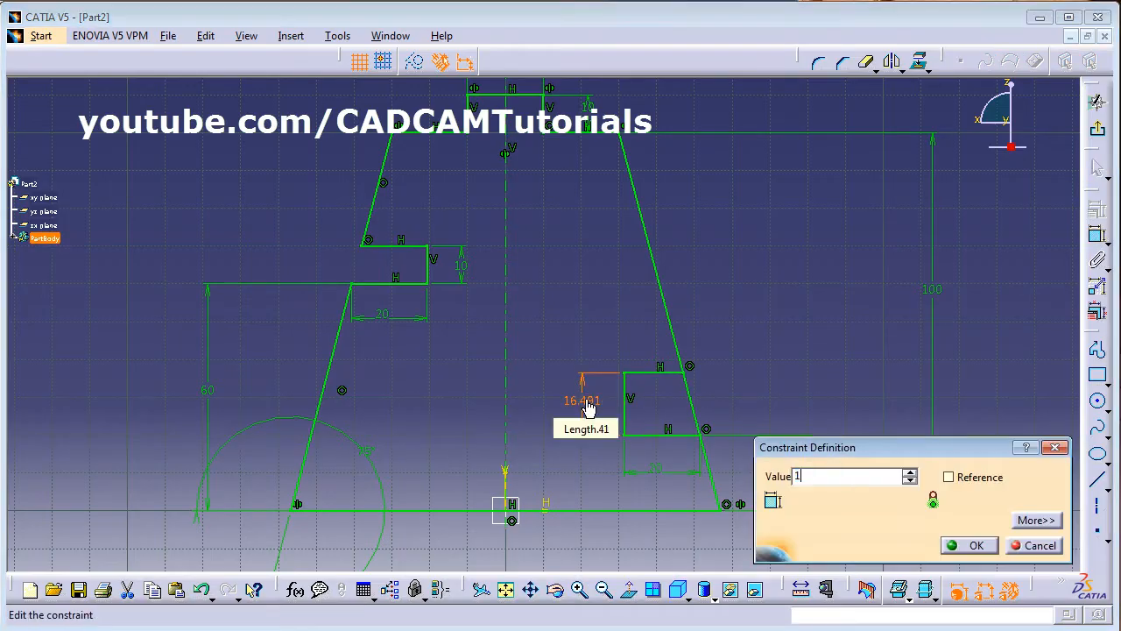
{"action": "type", "text": "0"}
{"action": "key", "text": "Return"}
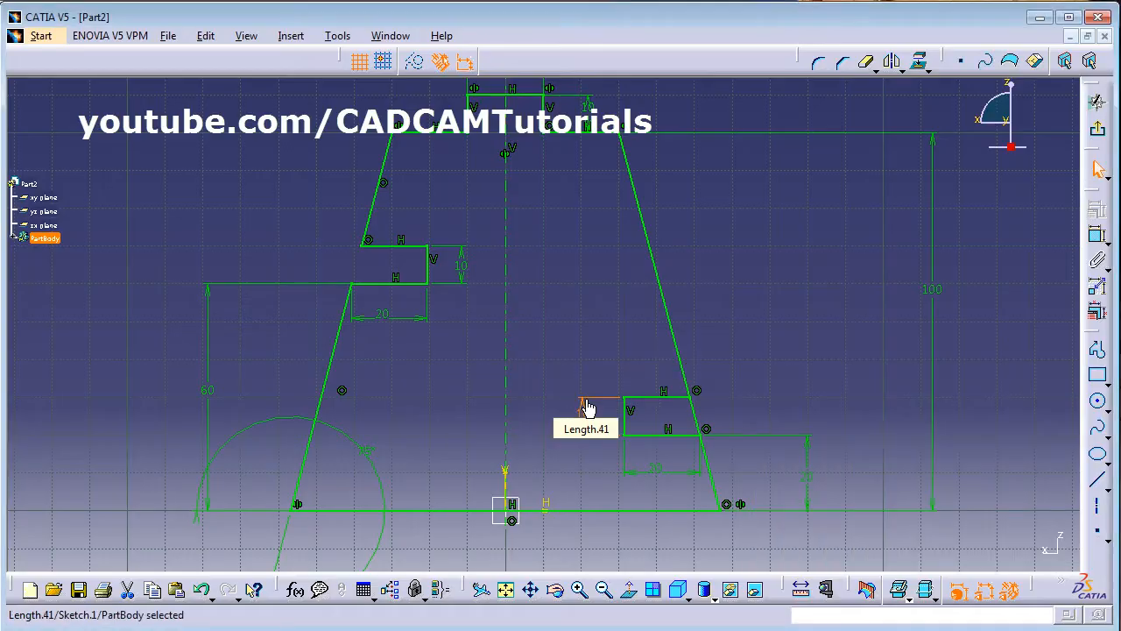
Quick Trim the piece of the right slanted side across the notch's mouth and exit the sketch.
{"action": "left_click", "coordinate": [862, 73]}
{"action": "left_click", "coordinate": [694, 419]}
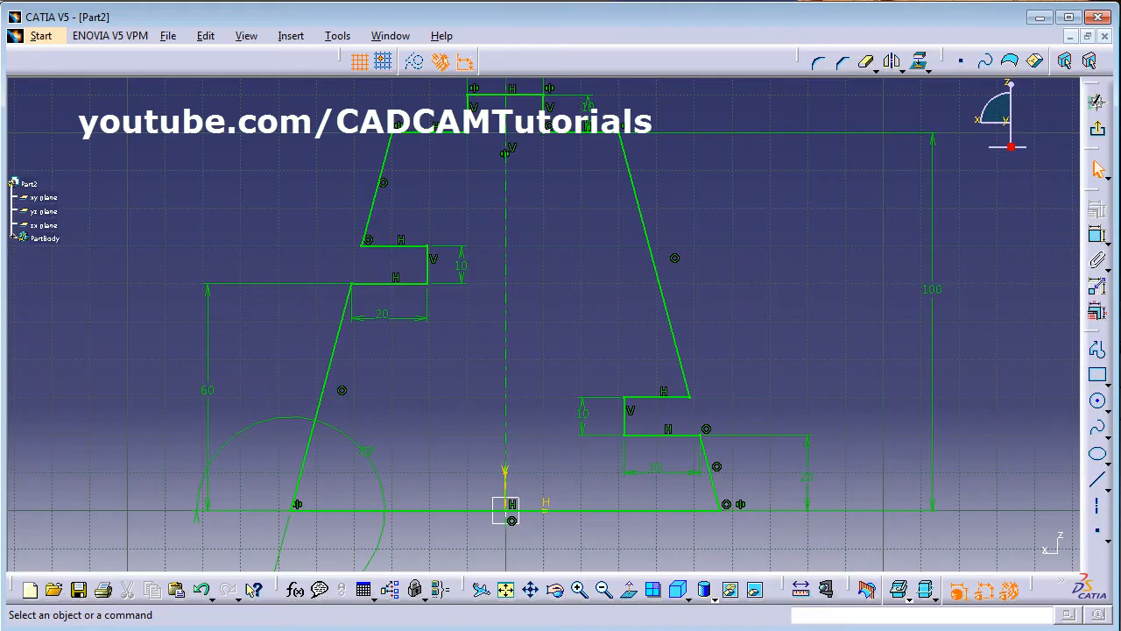
{"action": "left_click", "coordinate": [1097, 101]}
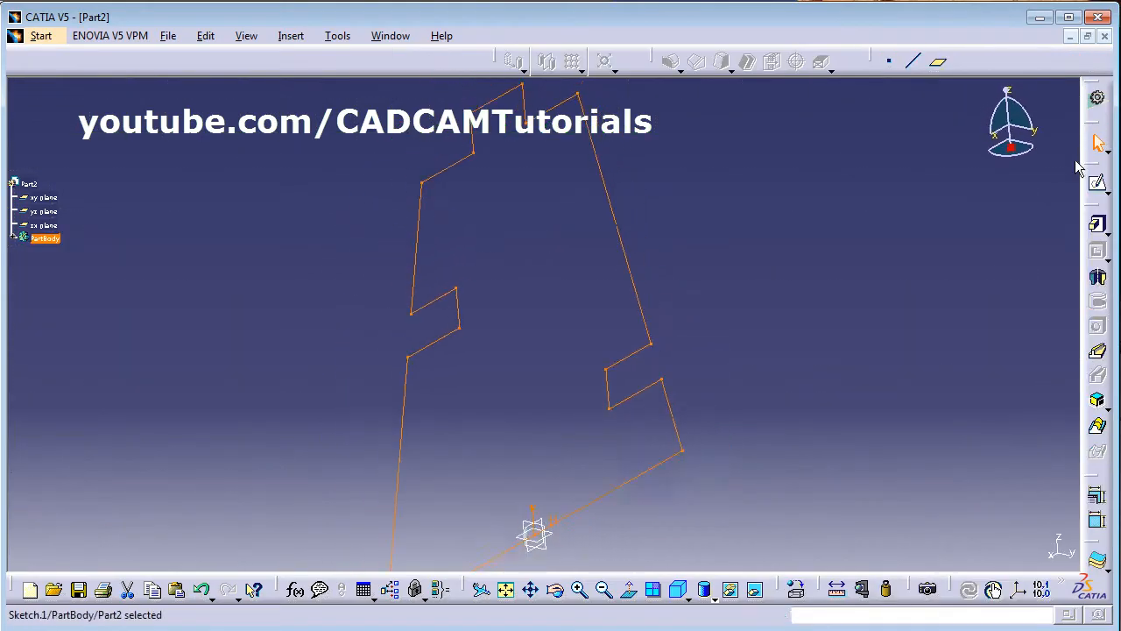
Pad the Leg profile with a length of 10 mm.
{"action": "left_click", "coordinate": [505, 588]}
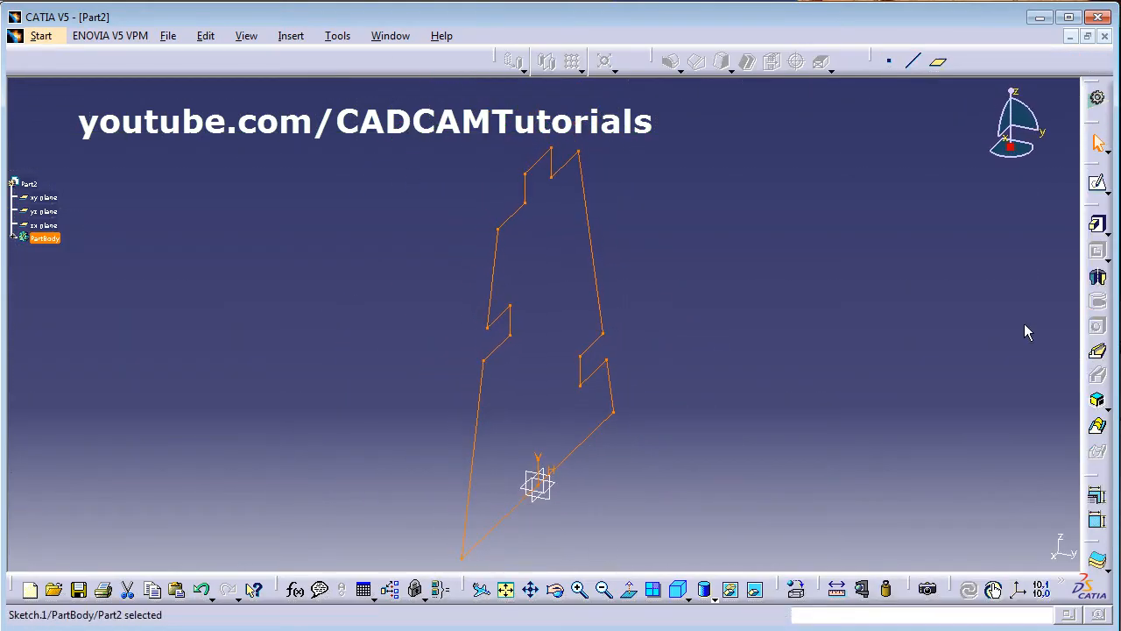
{"action": "left_click", "coordinate": [1098, 228]}
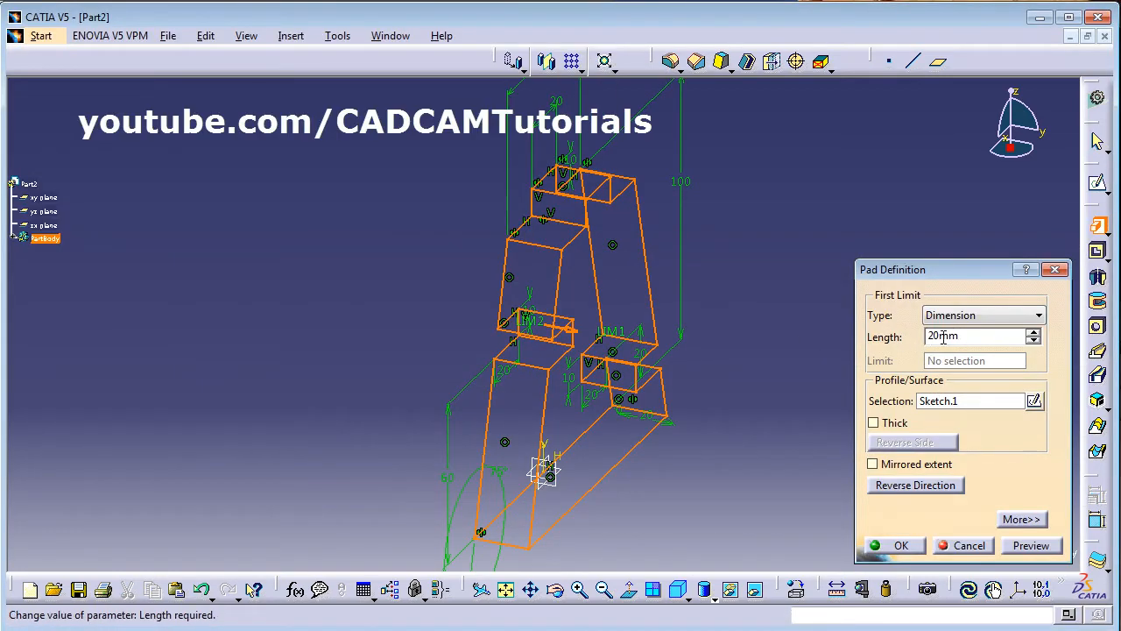
{"action": "double_click", "coordinate": [942, 337]}
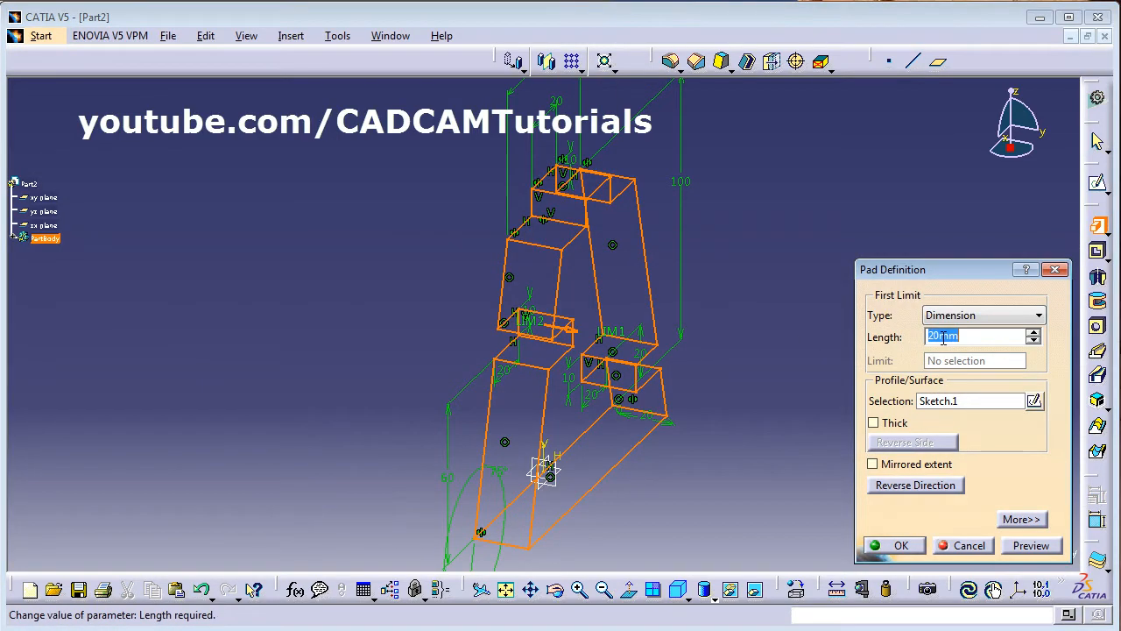
{"action": "type", "text": "10mm"}
{"action": "key", "text": "Return"}
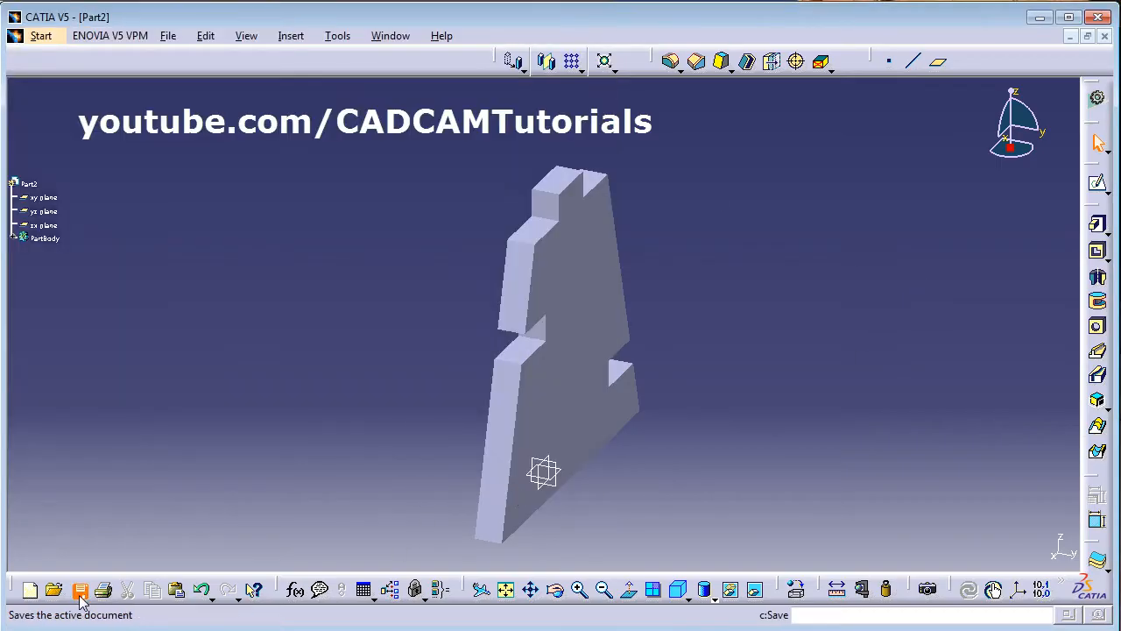
Save the part as LEG in the Documents library as a CATPart.
{"action": "left_click", "coordinate": [79, 589]}
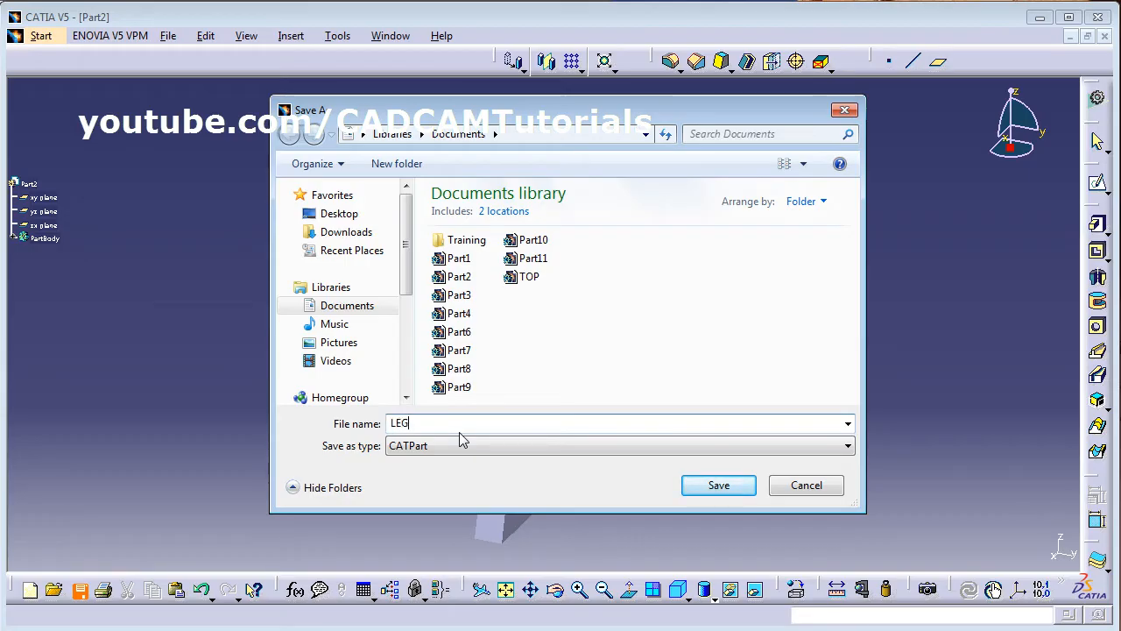
{"action": "left_click", "coordinate": [720, 486]}
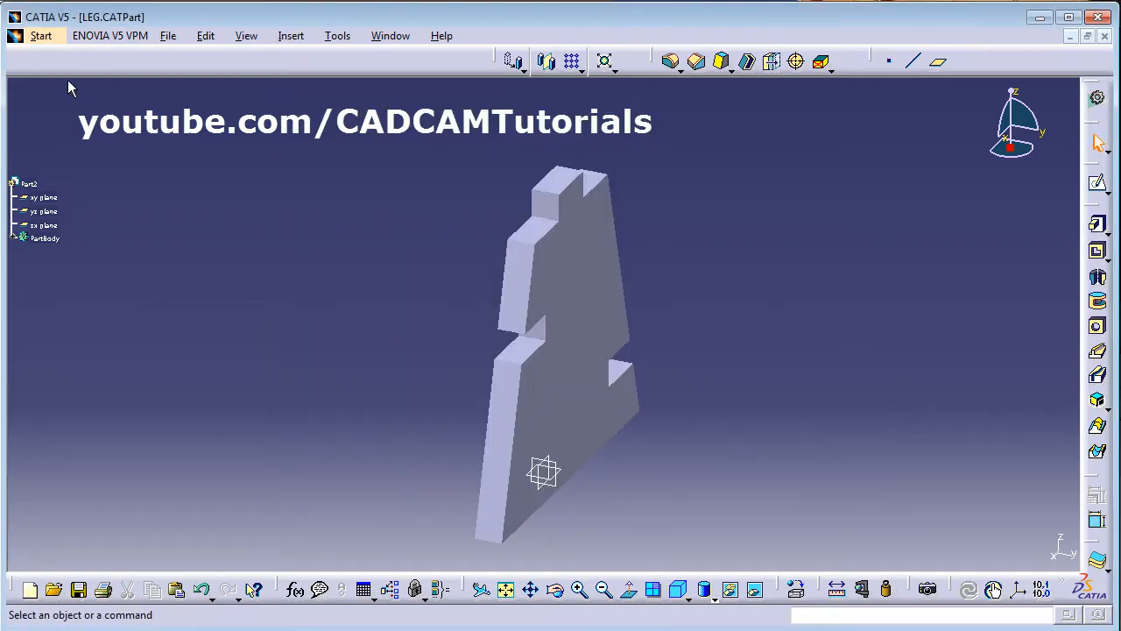
Switch to Assembly.pdf in Adobe Acrobat Pro and examine the drawing page of the Step part.
{"action": "key", "text": "alt+Tab"}
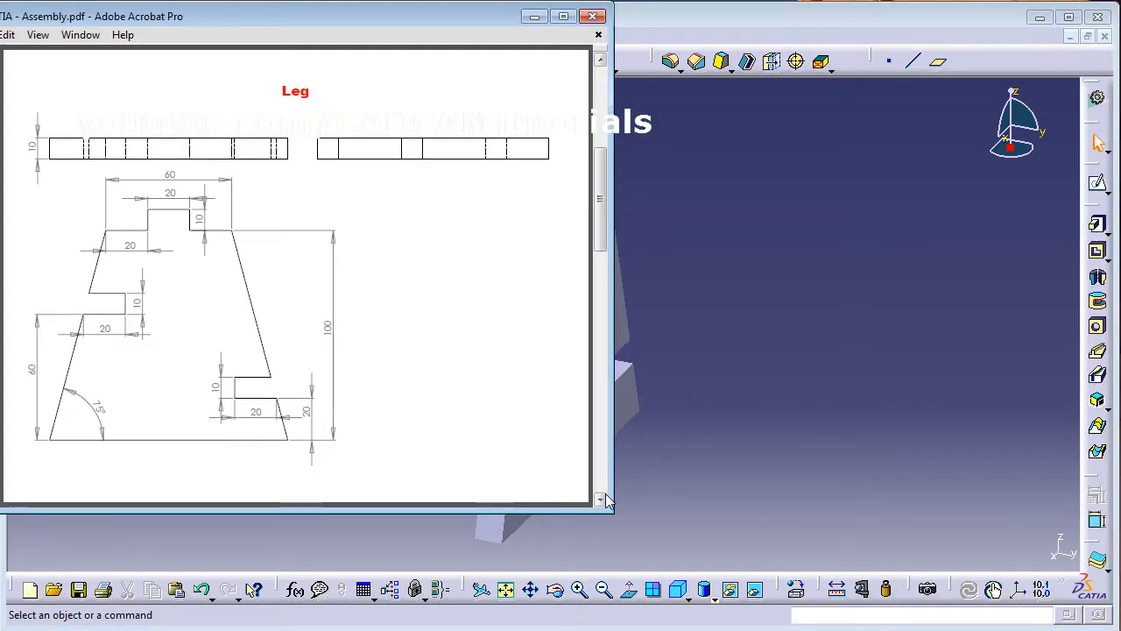
{"action": "left_click", "coordinate": [601, 502]}
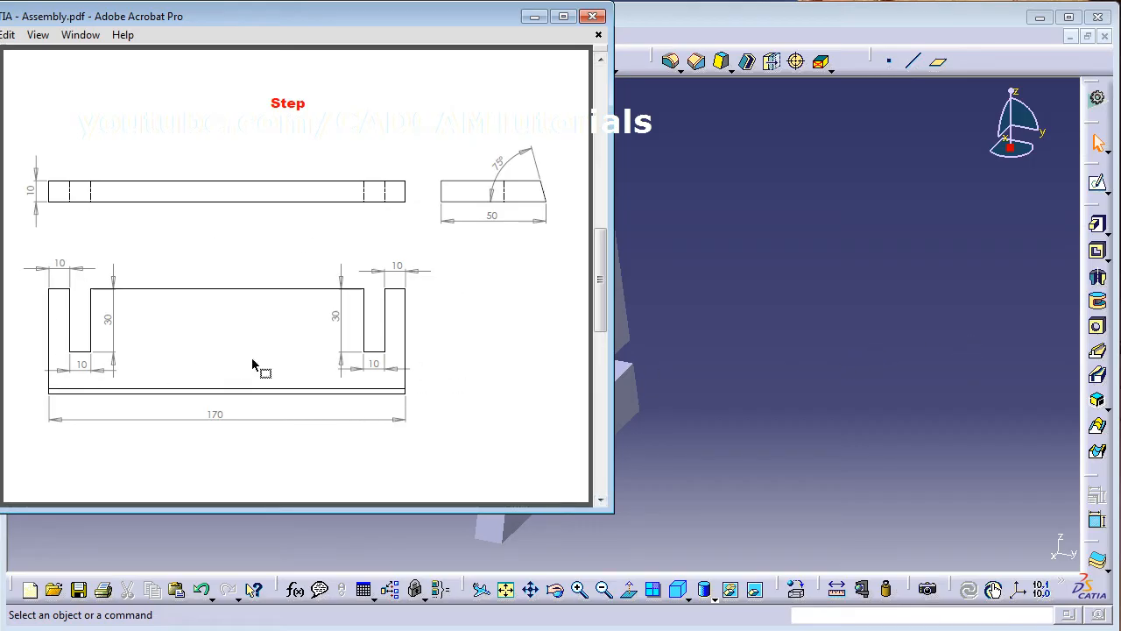
{"action": "left_click", "coordinate": [789, 353]}
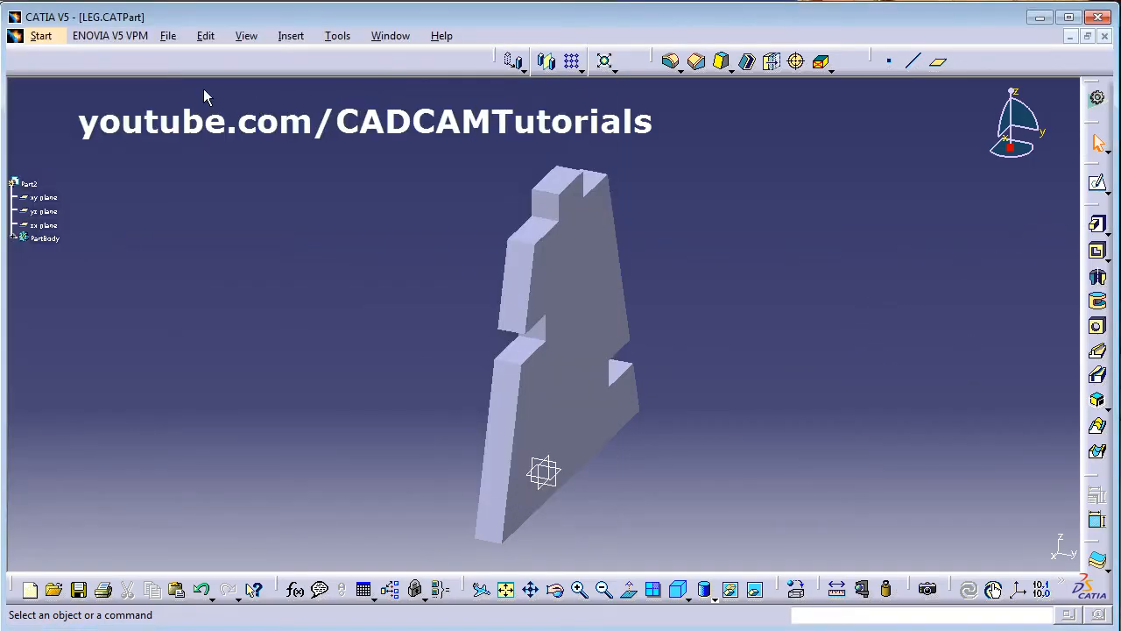
Create a new Part Design part named Part3 with hybrid design enabled and open a sketch on its xy plane.
{"action": "left_click", "coordinate": [19, 37]}
{"action": "mouse_move", "coordinate": [170, 78]}
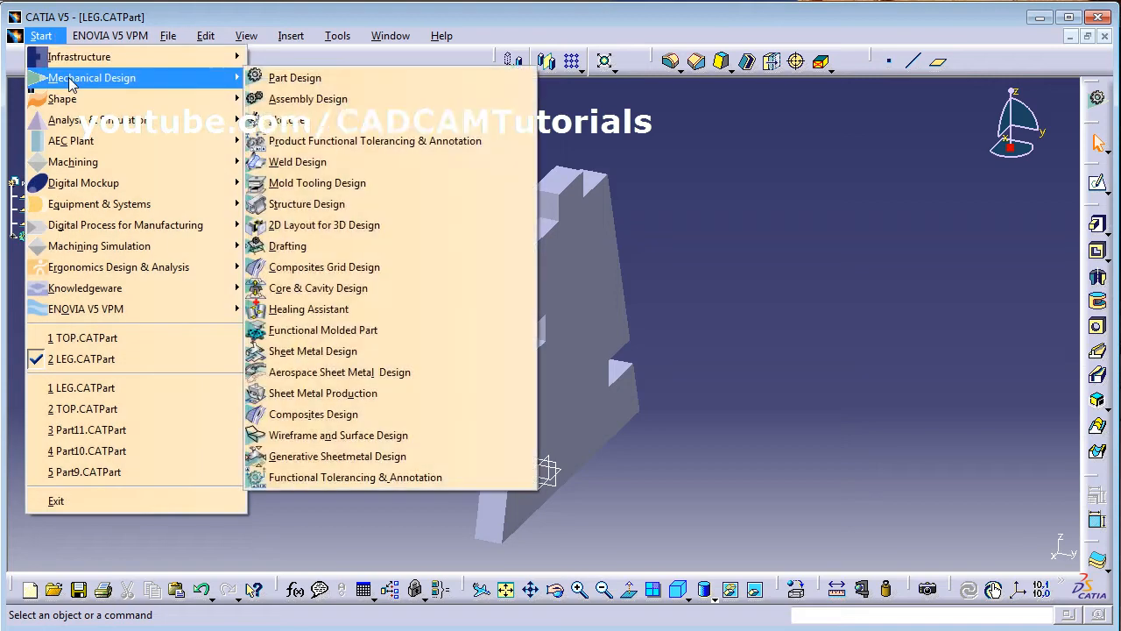
{"action": "left_click", "coordinate": [273, 78]}
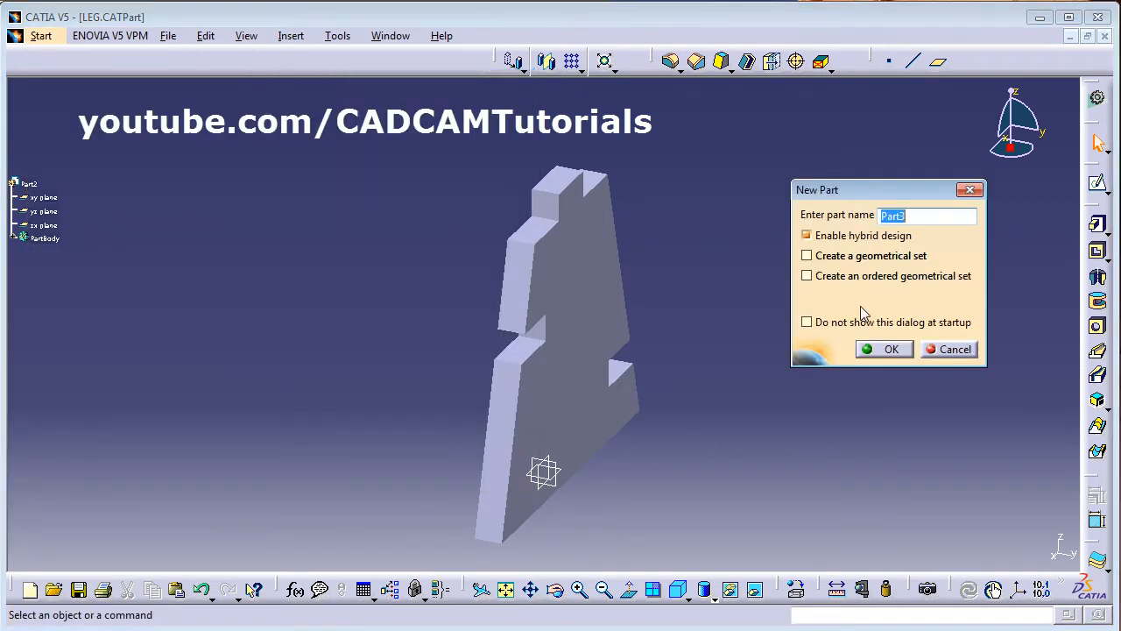
{"action": "left_click", "coordinate": [895, 350]}
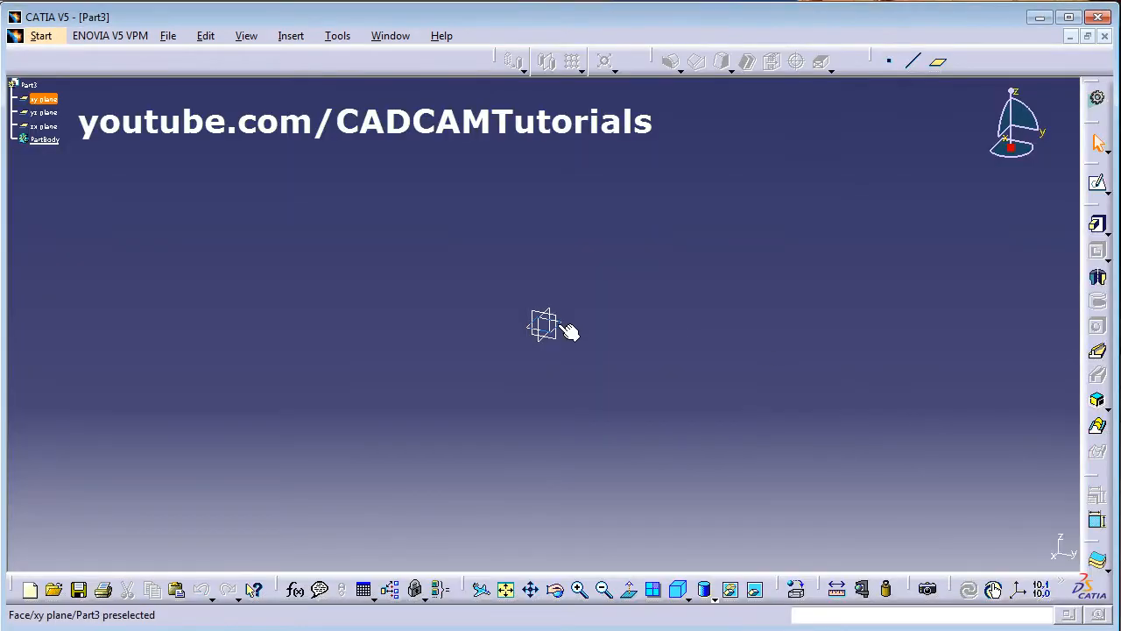
{"action": "left_click", "coordinate": [564, 324]}
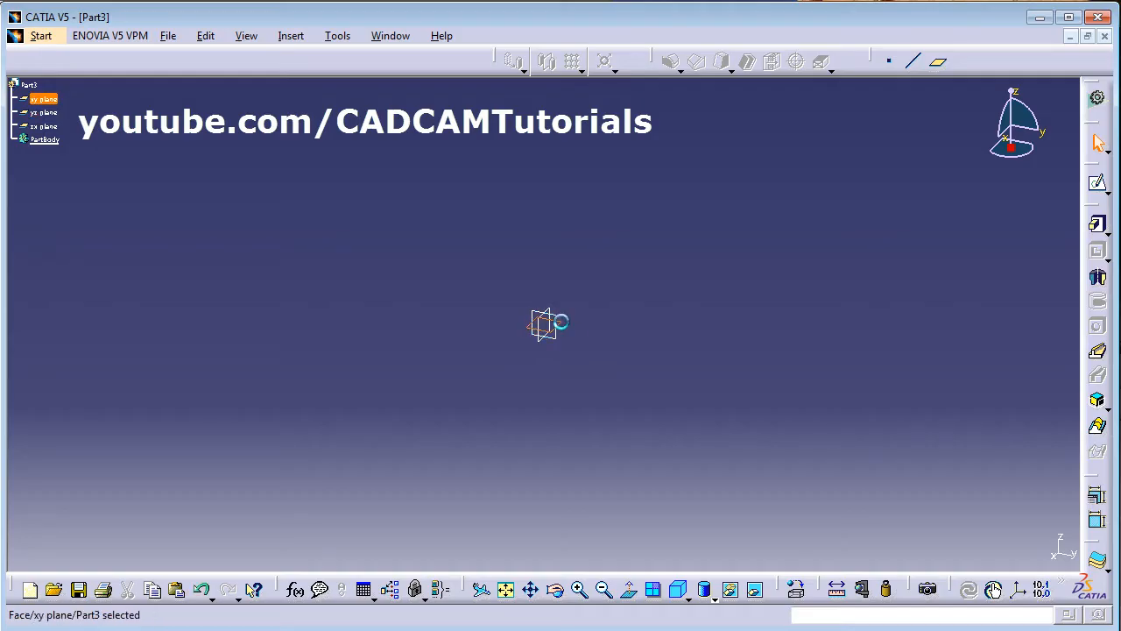
{"action": "left_click", "coordinate": [1097, 182]}
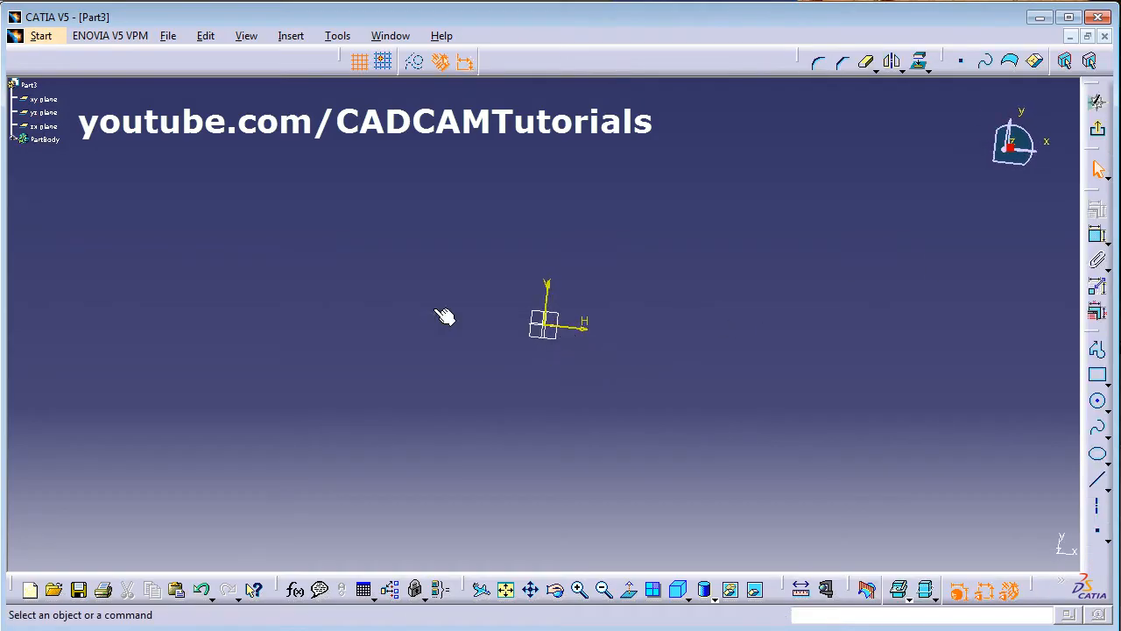
Check the Step drawing and sketch a centered rectangle about 194 mm by 82 mm on the sketch origin.
{"action": "left_click", "coordinate": [1, 325]}
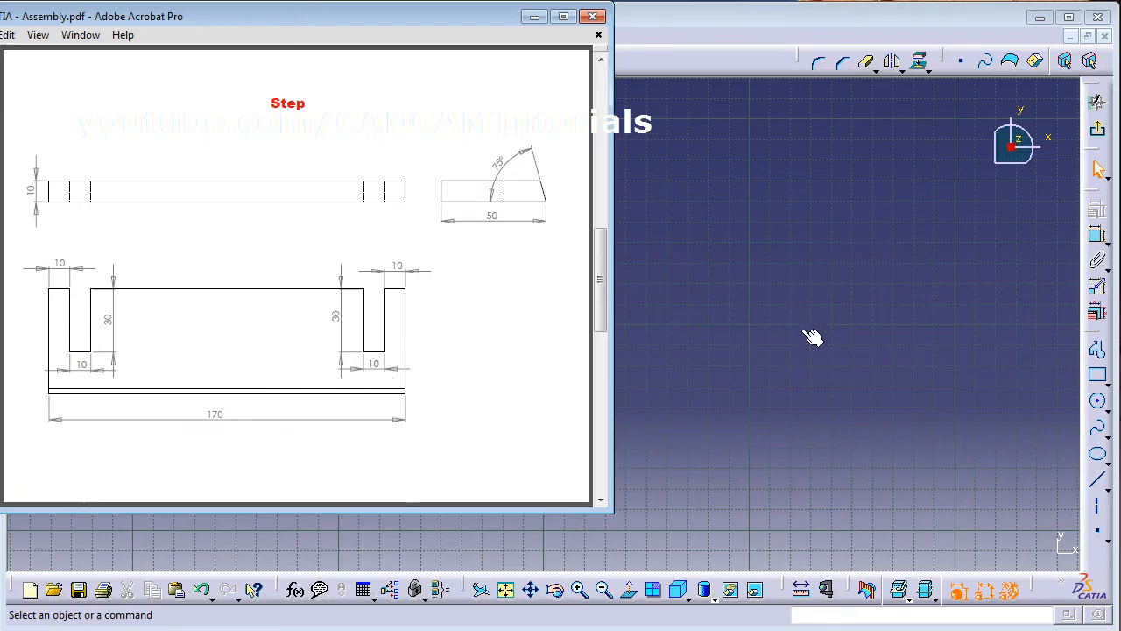
{"action": "left_click", "coordinate": [856, 348]}
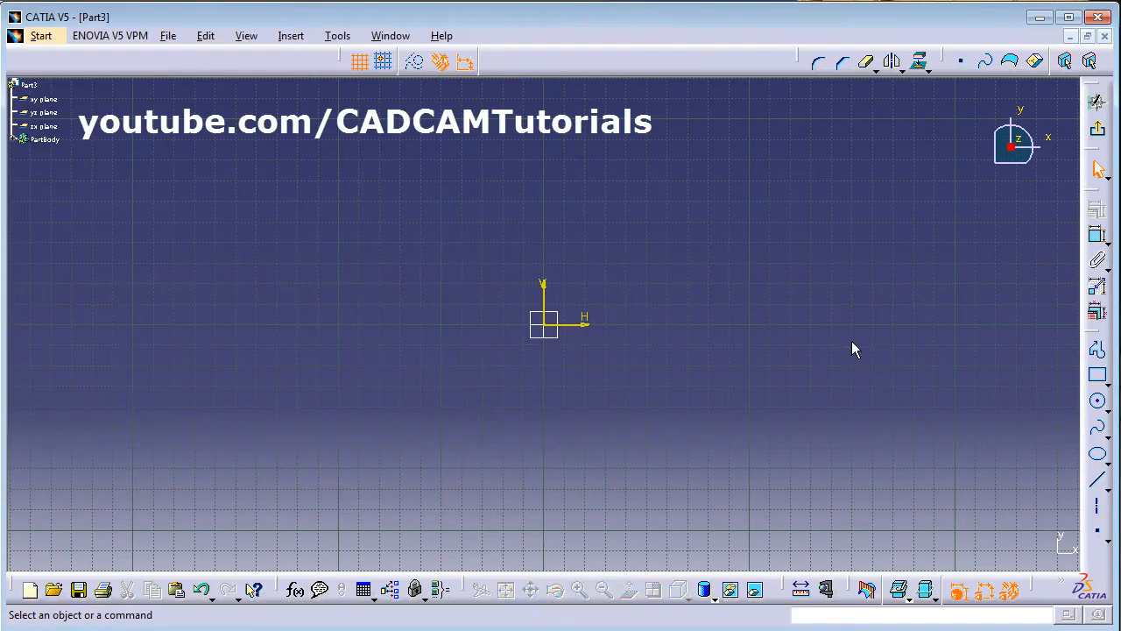
{"action": "left_click", "coordinate": [1106, 383]}
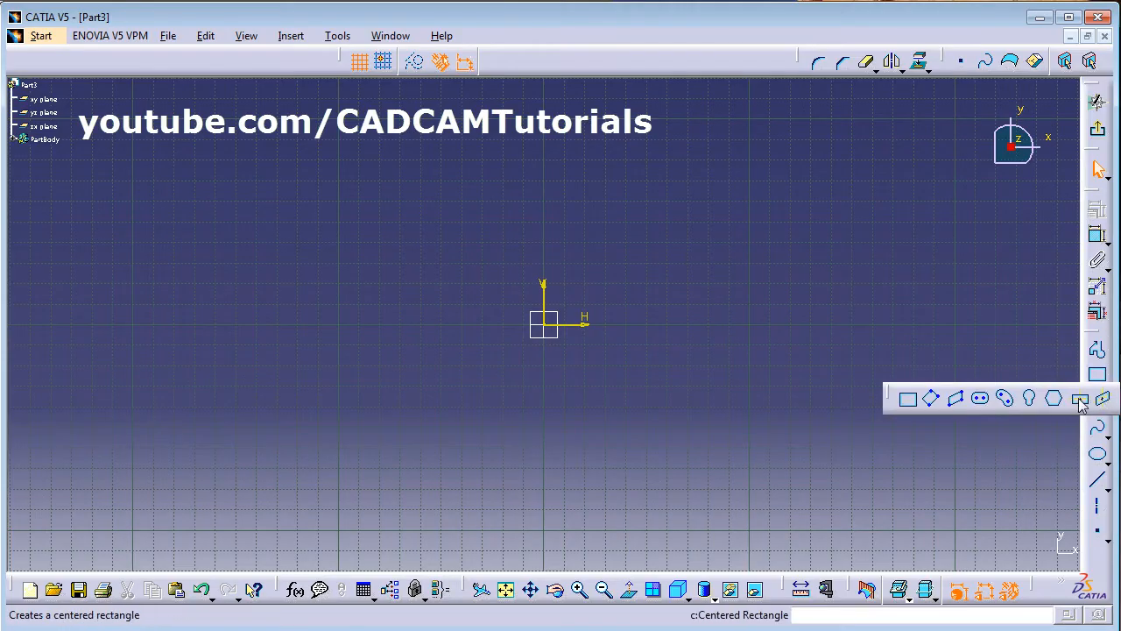
{"action": "left_click", "coordinate": [1081, 399]}
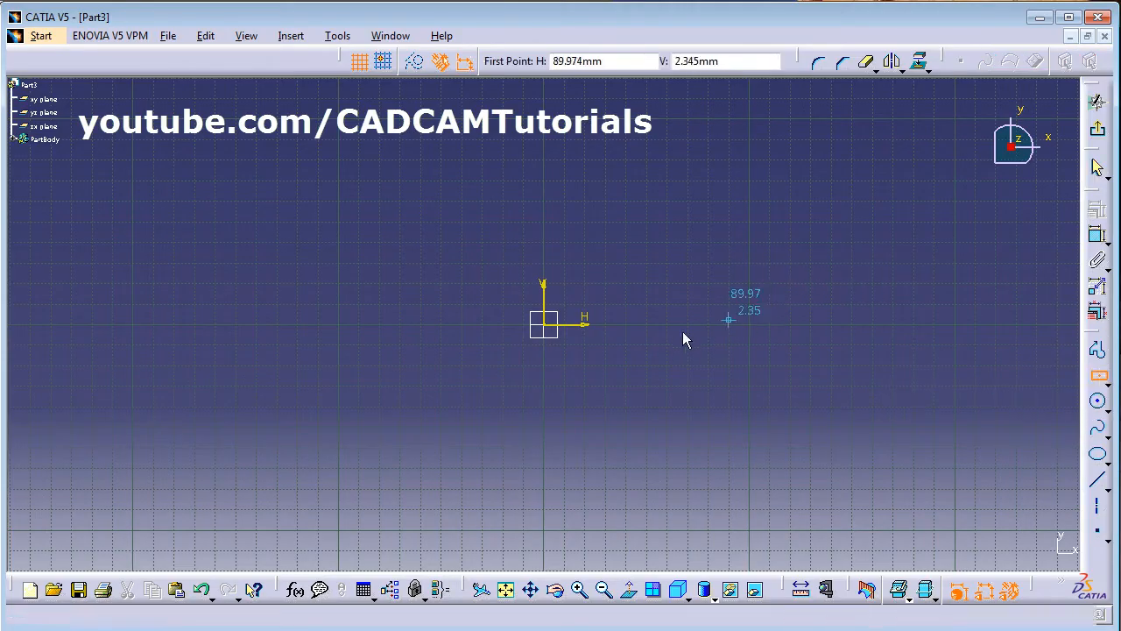
{"action": "left_click", "coordinate": [543, 324]}
{"action": "left_click", "coordinate": [745, 409]}
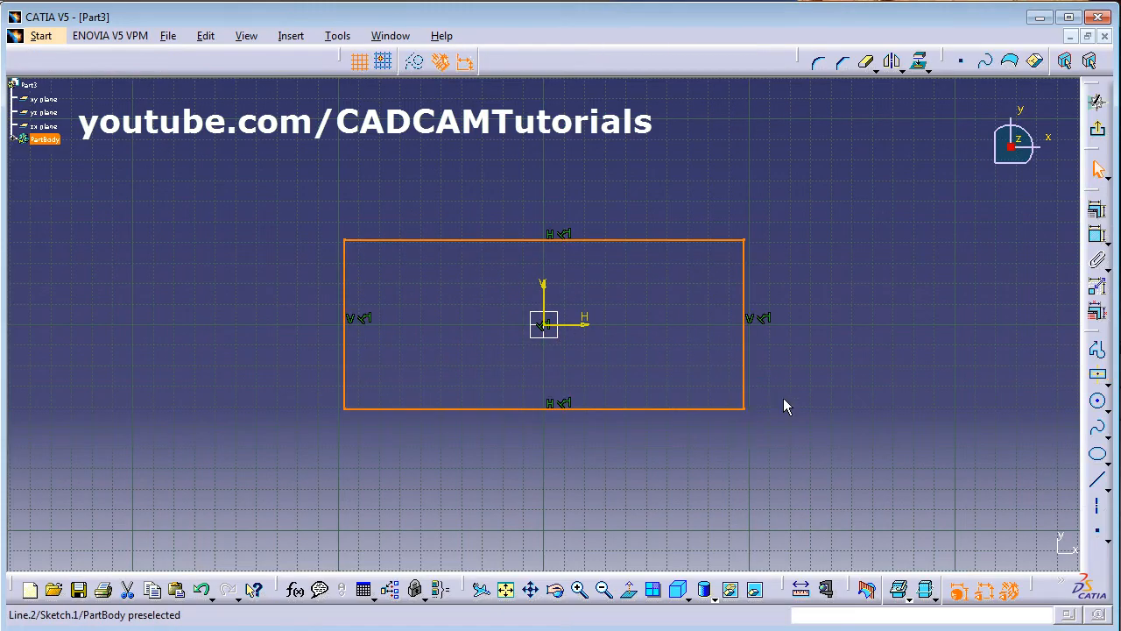
Add dimensional constraints to the rectangle's lower horizontal edge and its right vertical edge.
{"action": "left_click", "coordinate": [1096, 239]}
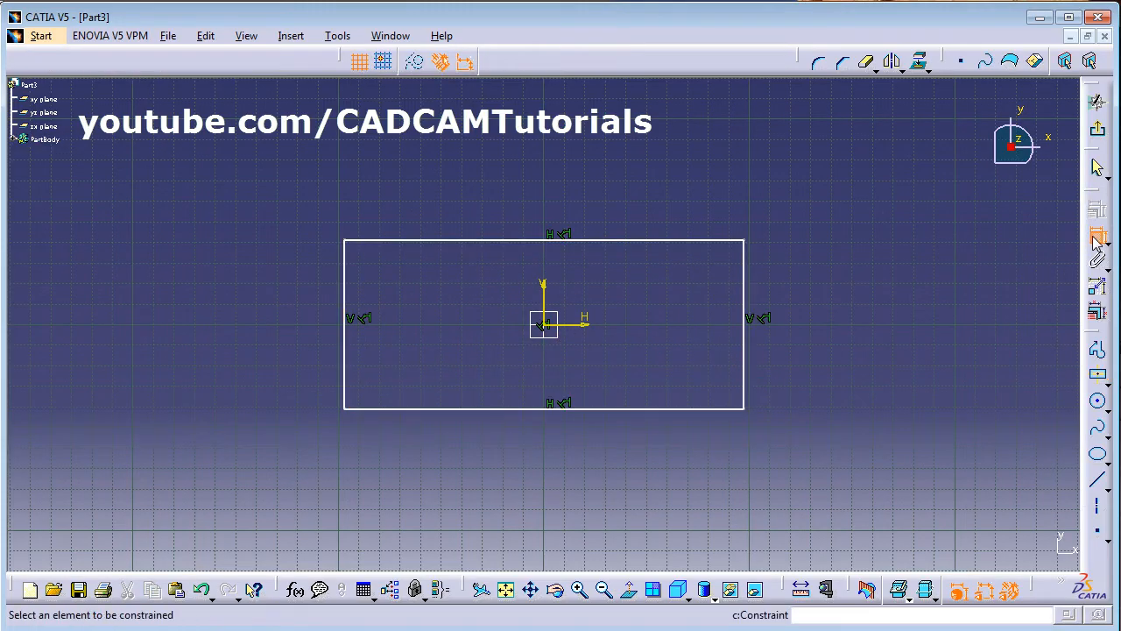
{"action": "left_click", "coordinate": [604, 409]}
{"action": "left_click", "coordinate": [573, 454]}
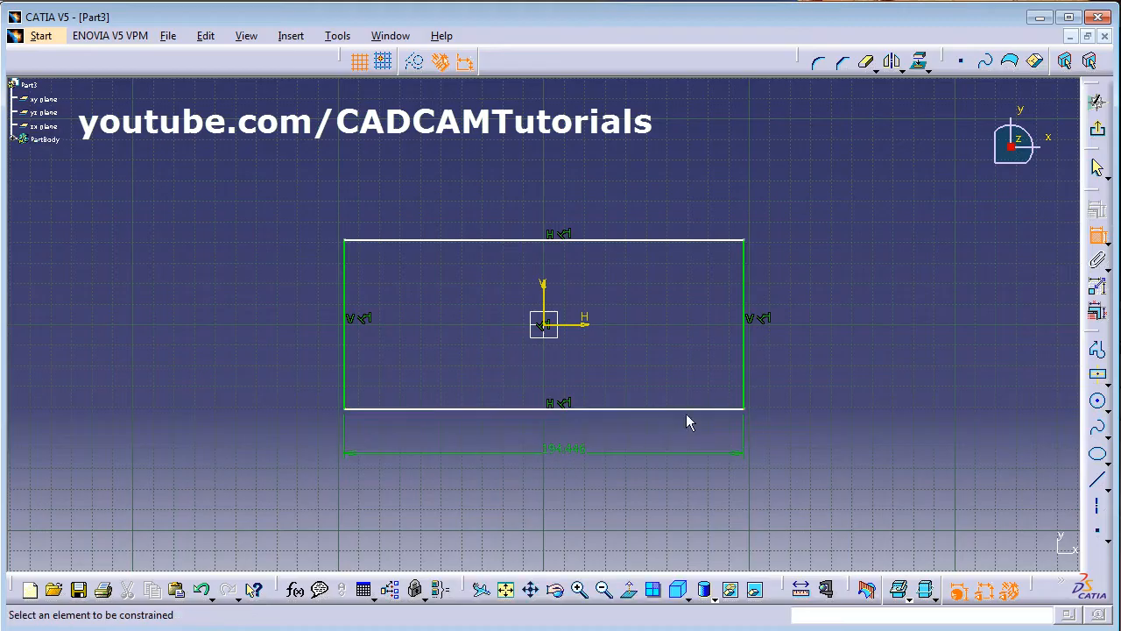
{"action": "left_click", "coordinate": [745, 368]}
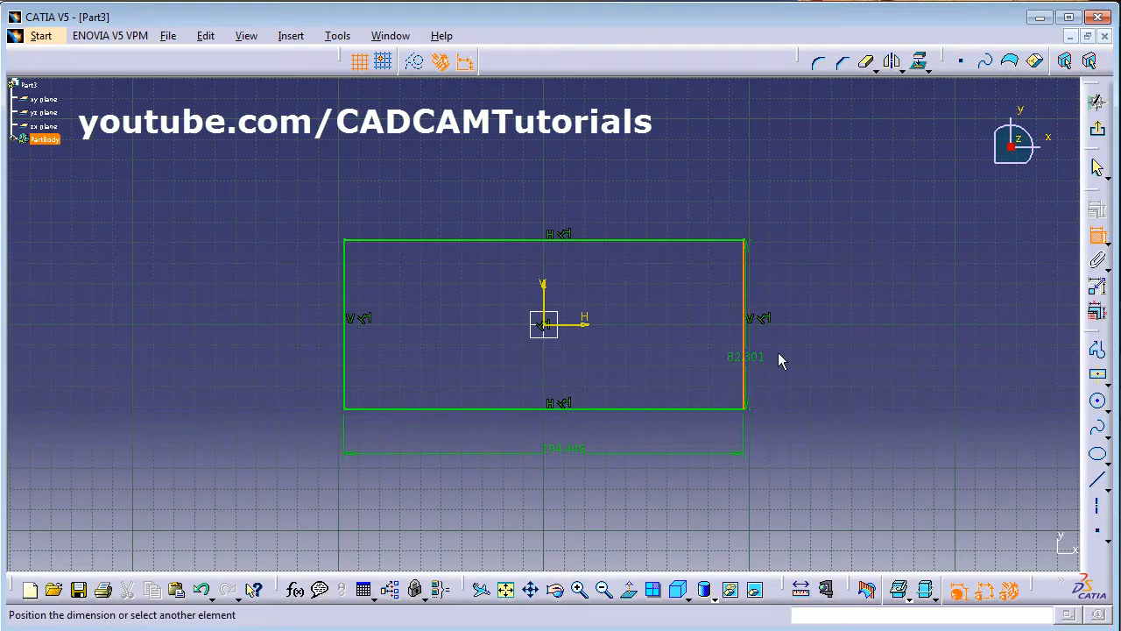
{"action": "left_click", "coordinate": [804, 348]}
{"action": "left_click", "coordinate": [1097, 235]}
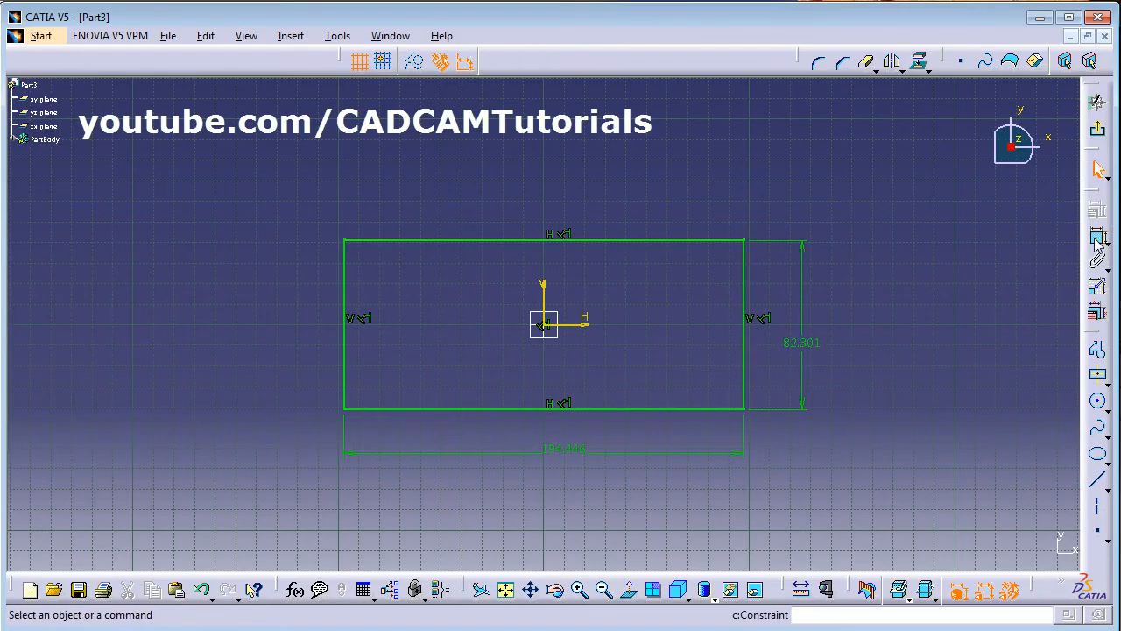
Set the rectangle's length to 170 mm and its height to 50 mm, following the Step drawing.
{"action": "double_click", "coordinate": [580, 451]}
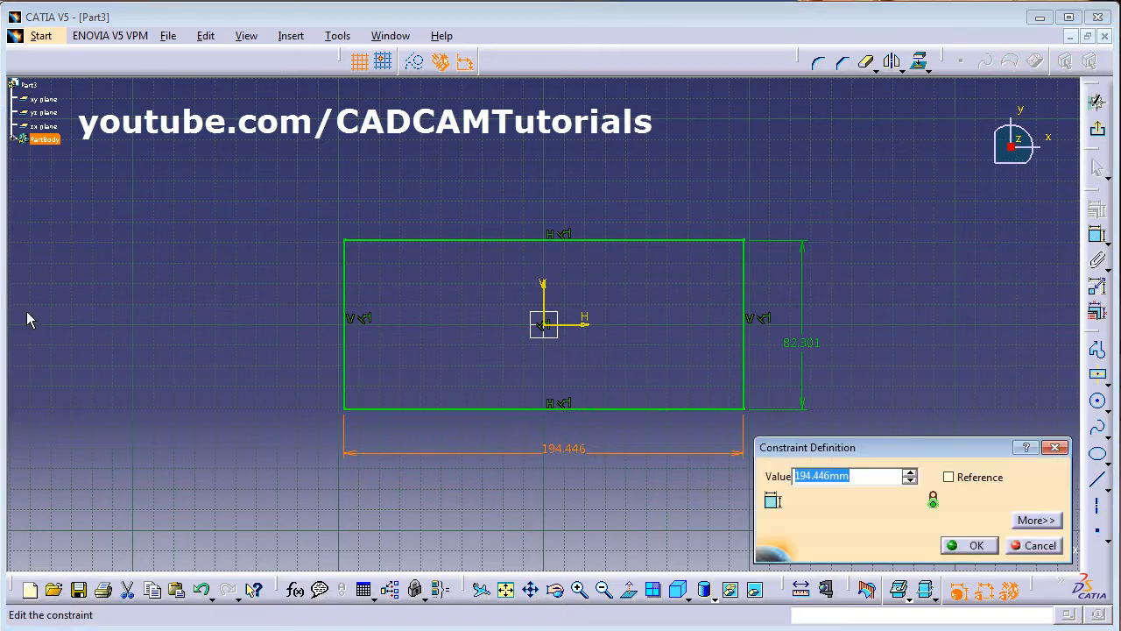
{"action": "key", "text": "alt+Tab"}
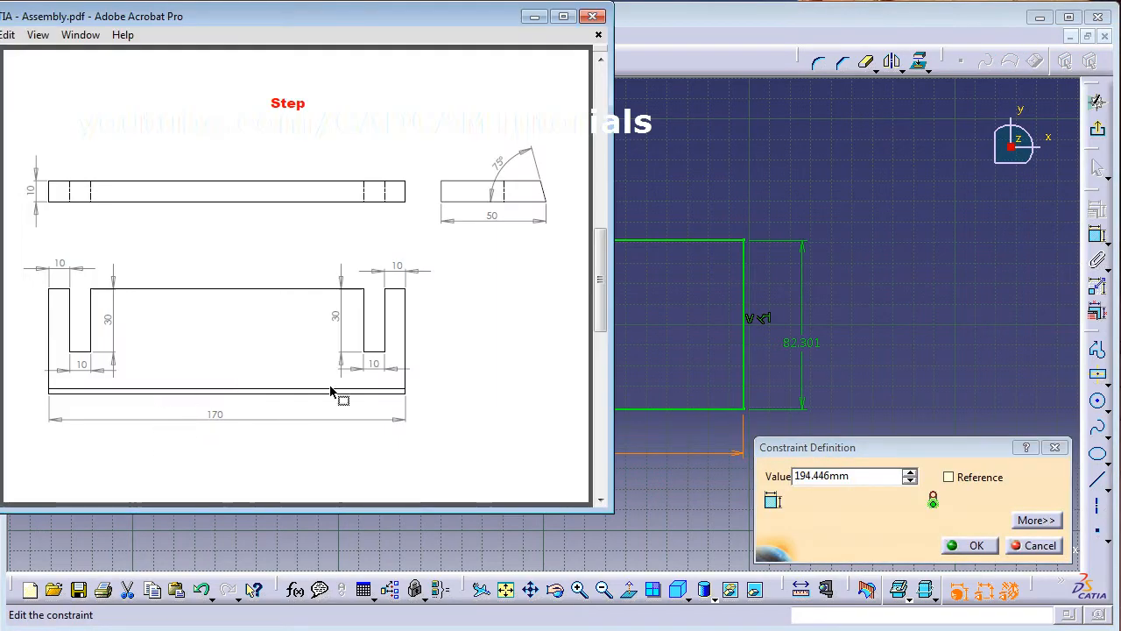
{"action": "left_click", "coordinate": [940, 306]}
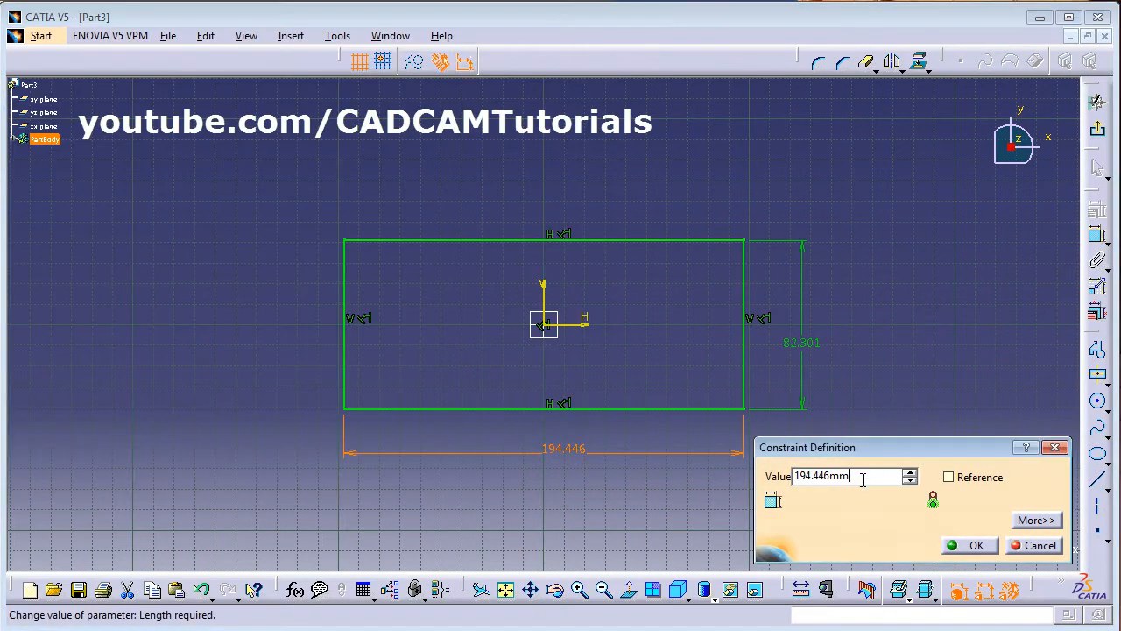
{"action": "double_click", "coordinate": [864, 475]}
{"action": "type", "text": "170"}
{"action": "key", "text": "Return"}
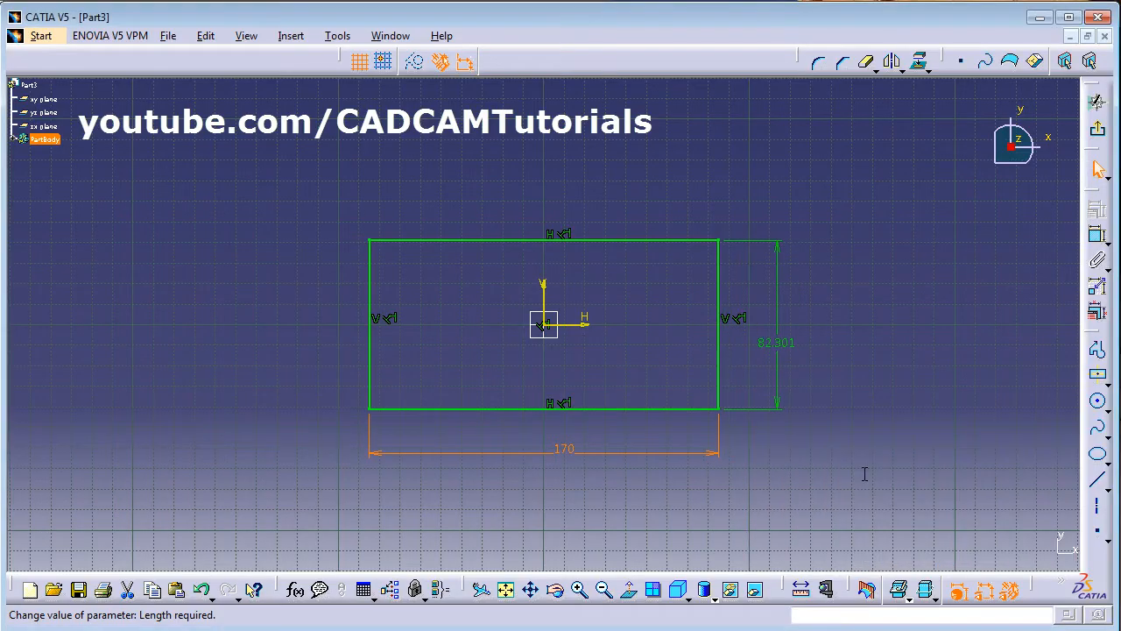
{"action": "double_click", "coordinate": [777, 349]}
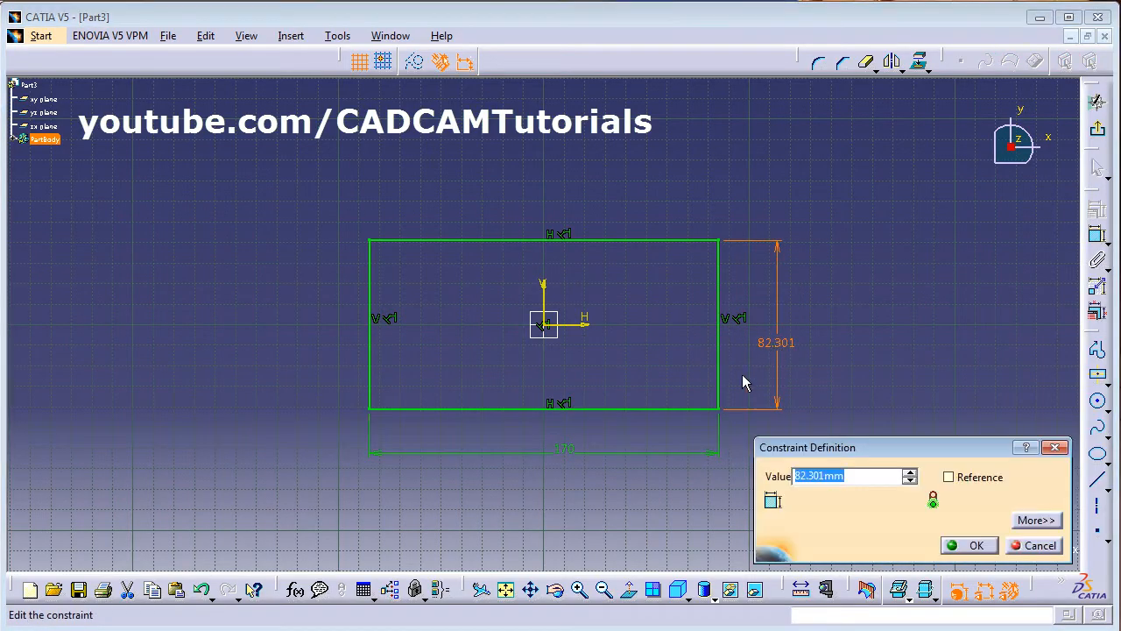
{"action": "type", "text": "50"}
{"action": "key", "text": "Return"}
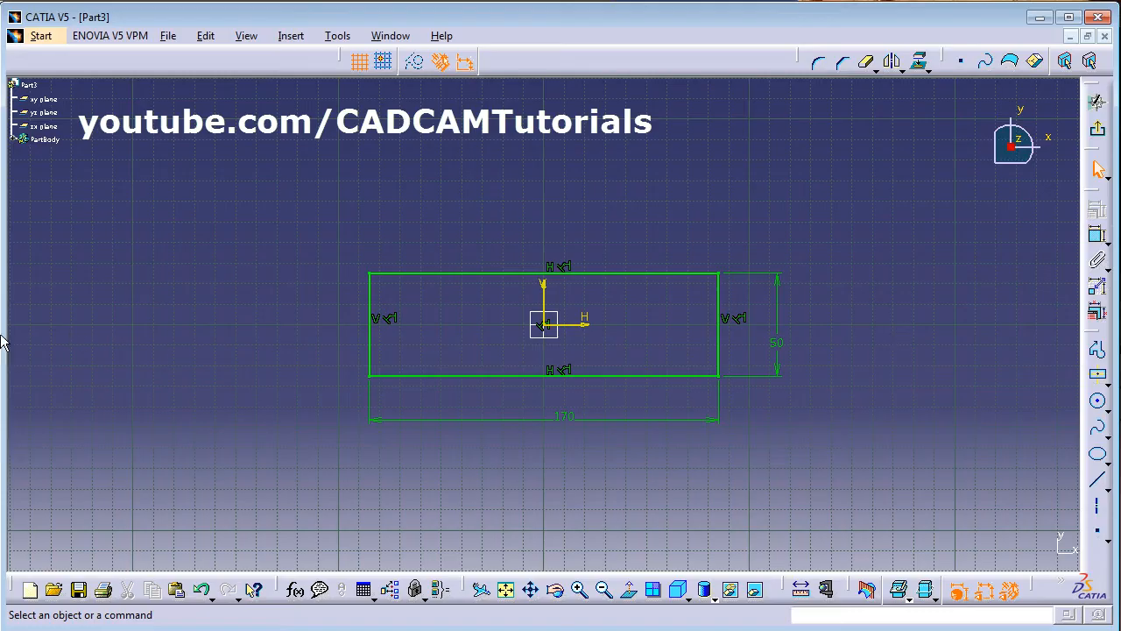
Sketch an open U-shaped slot profile about 10.5 mm wide and 21 mm deep, hanging from the rectangle's upper edge near its left end.
{"action": "key", "text": "alt+Tab"}
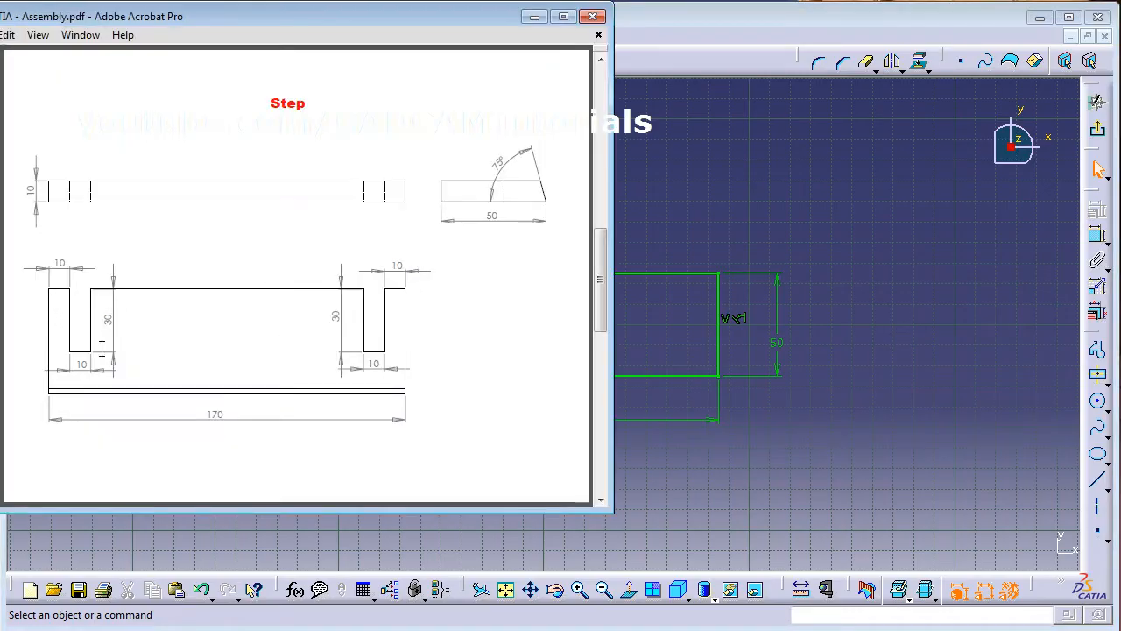
{"action": "left_click", "coordinate": [880, 361]}
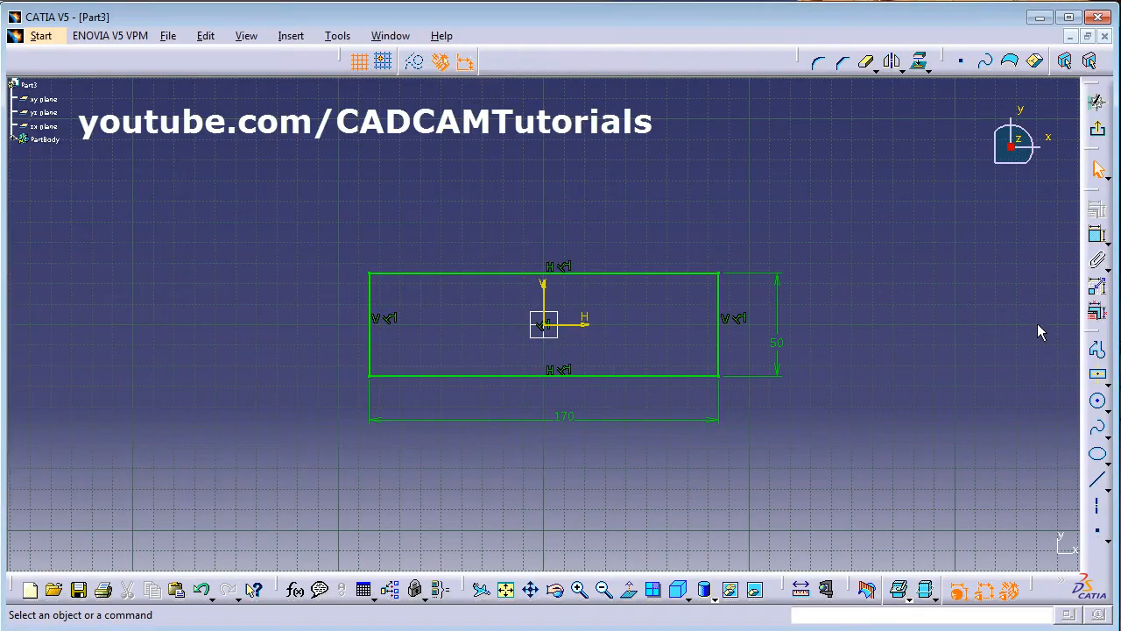
{"action": "left_click", "coordinate": [1099, 350]}
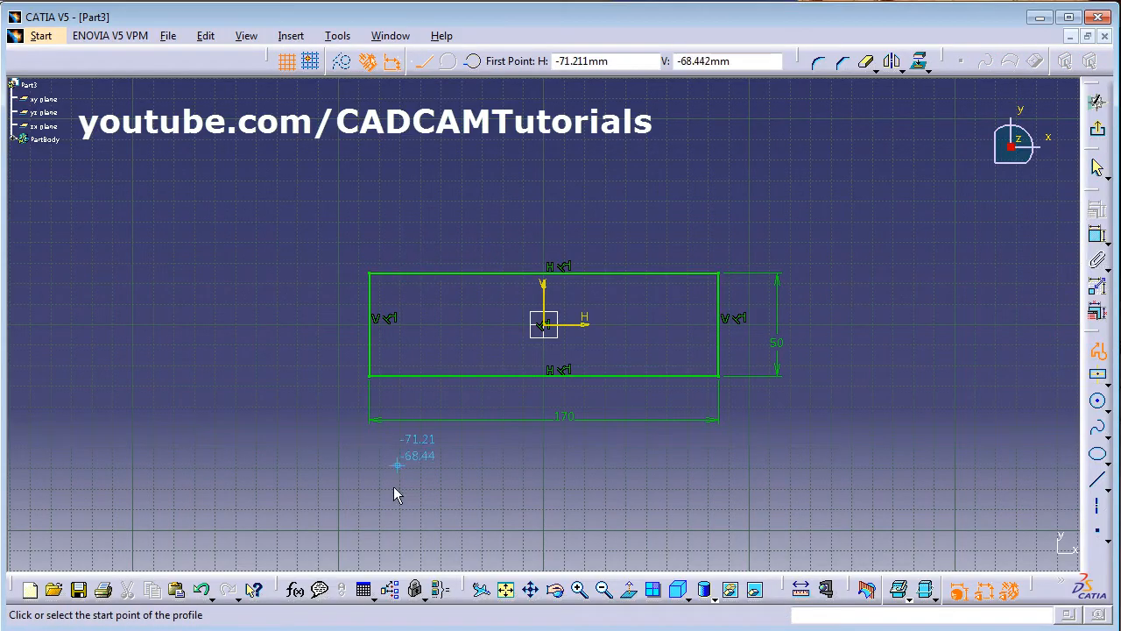
{"action": "left_click", "coordinate": [604, 588]}
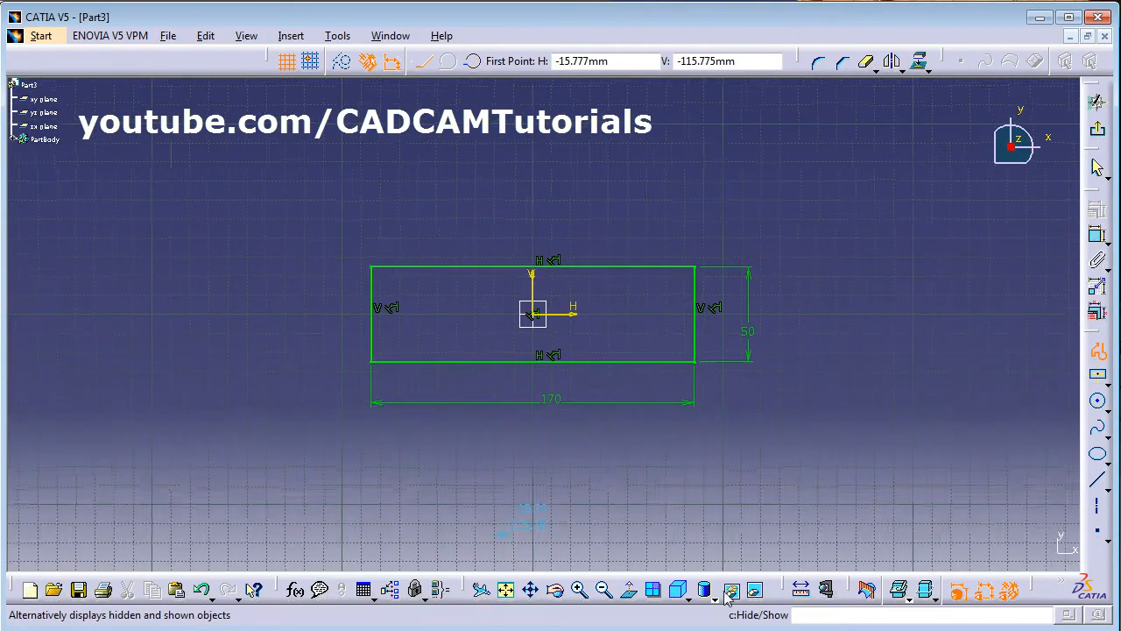
{"action": "left_click", "coordinate": [579, 588]}
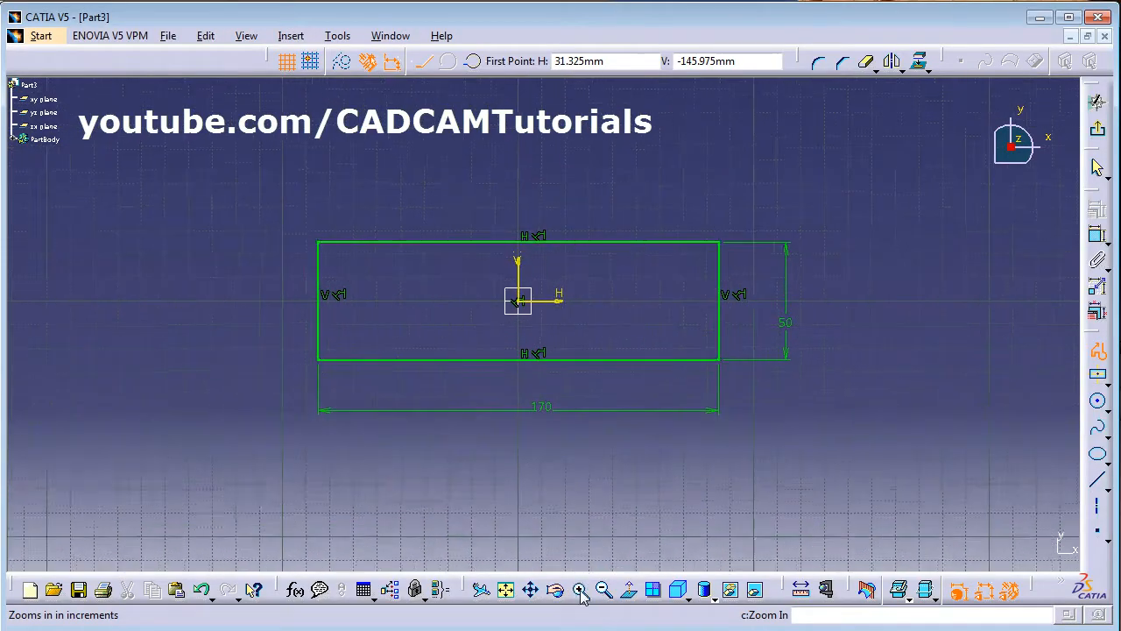
{"action": "left_click", "coordinate": [580, 590]}
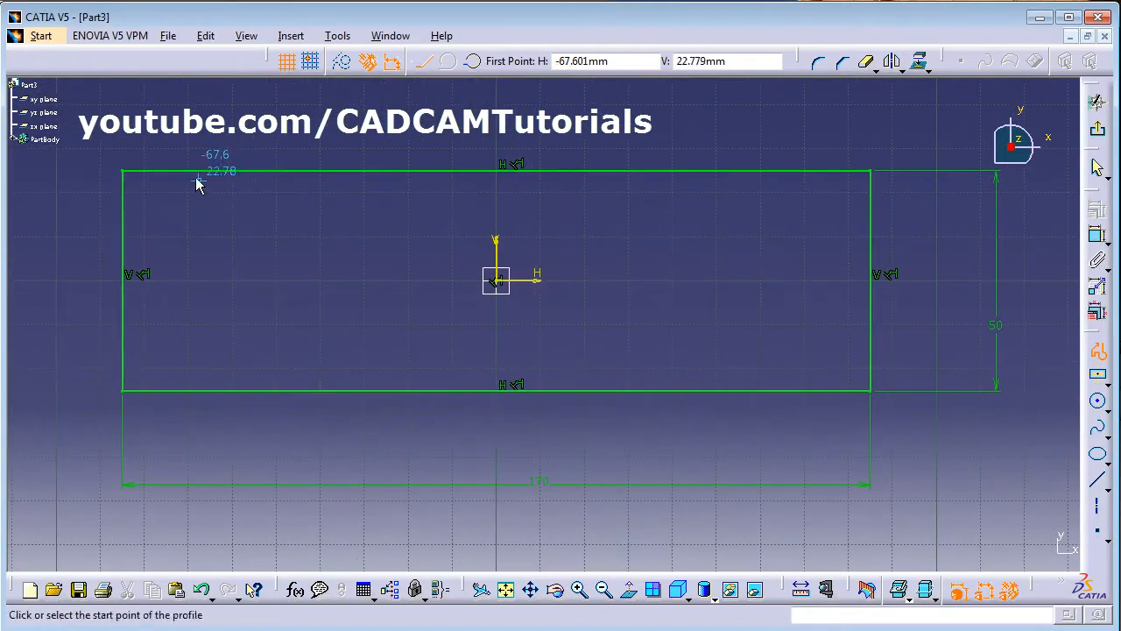
{"action": "left_click", "coordinate": [187, 172]}
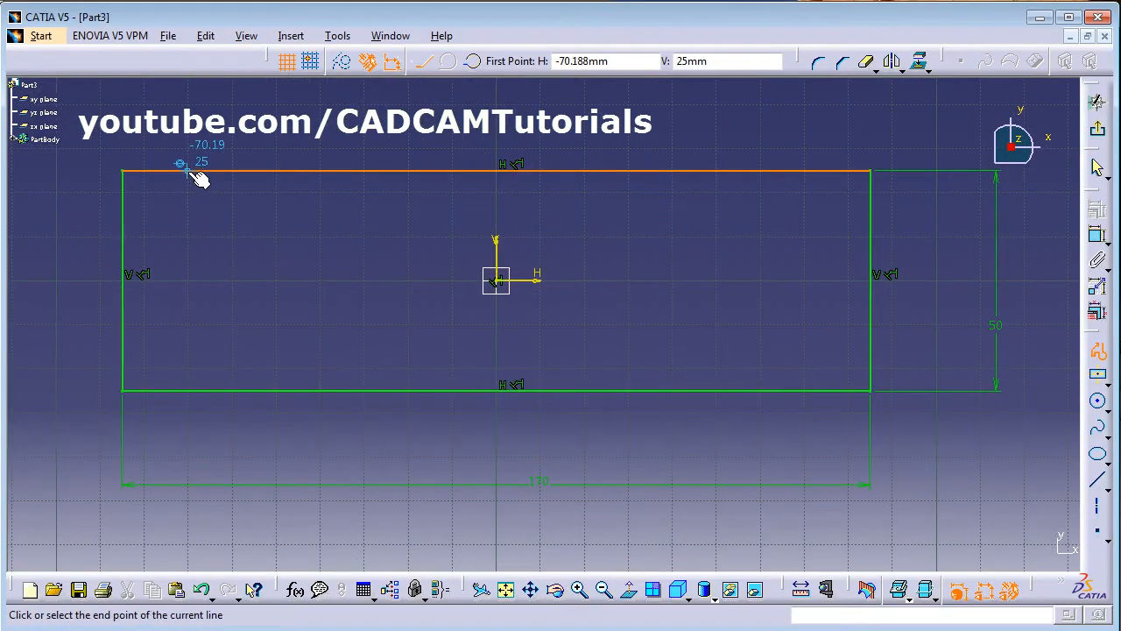
{"action": "left_click", "coordinate": [186, 262]}
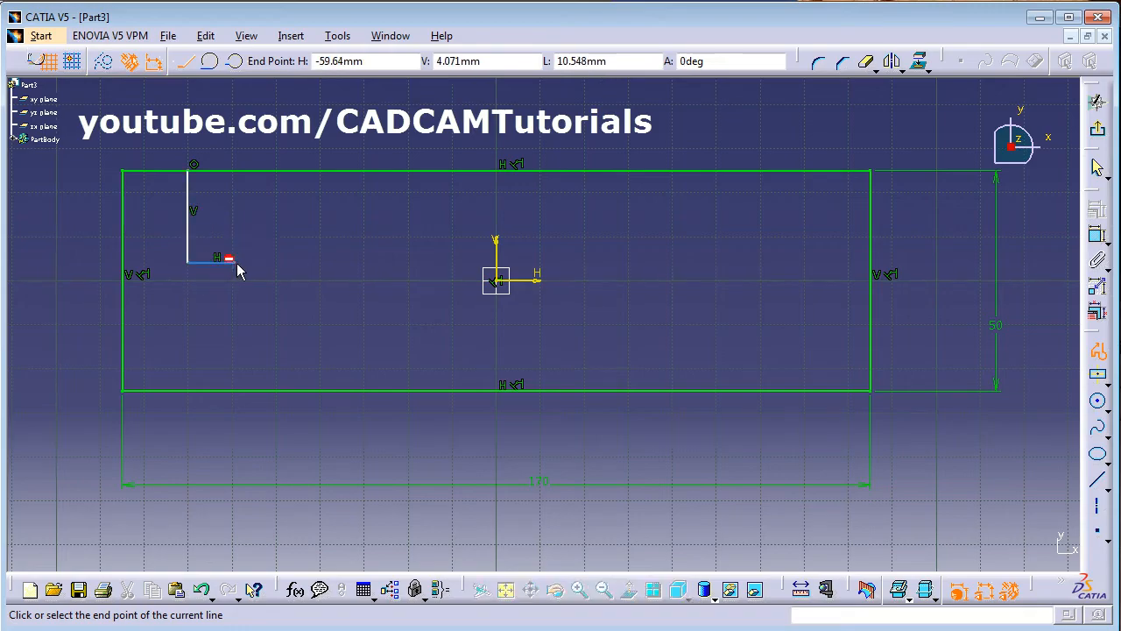
{"action": "left_click", "coordinate": [234, 261]}
{"action": "left_click", "coordinate": [233, 171]}
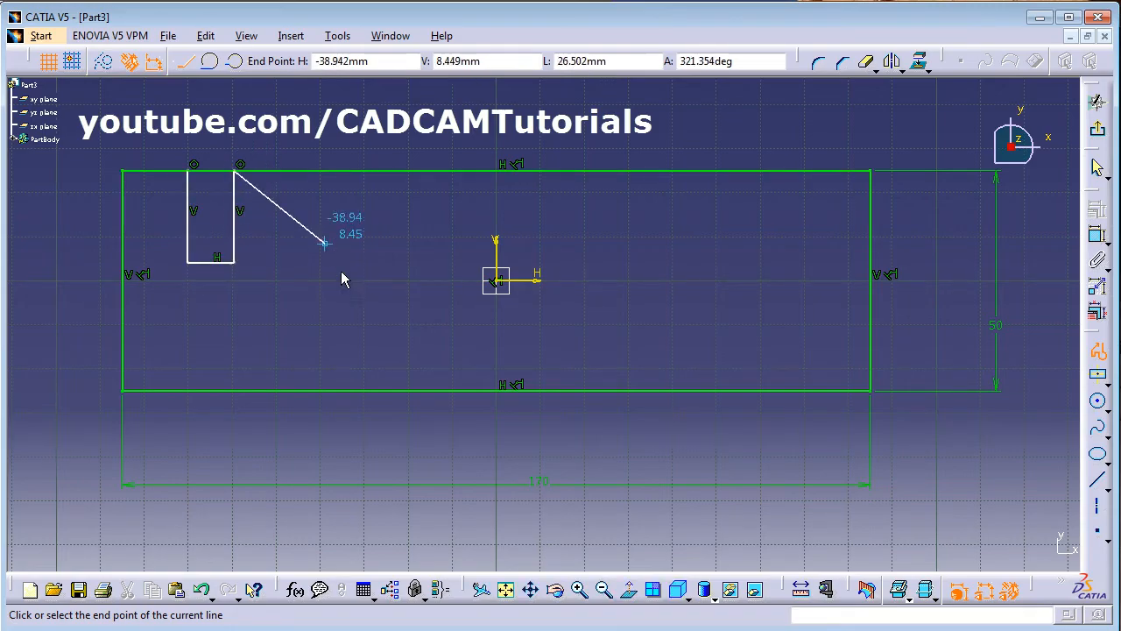
{"action": "key", "text": "Escape"}
Check the Step drawing and add a dimension from the rectangle's left edge to the slot's nearest side.
{"action": "key", "text": "alt+Tab"}
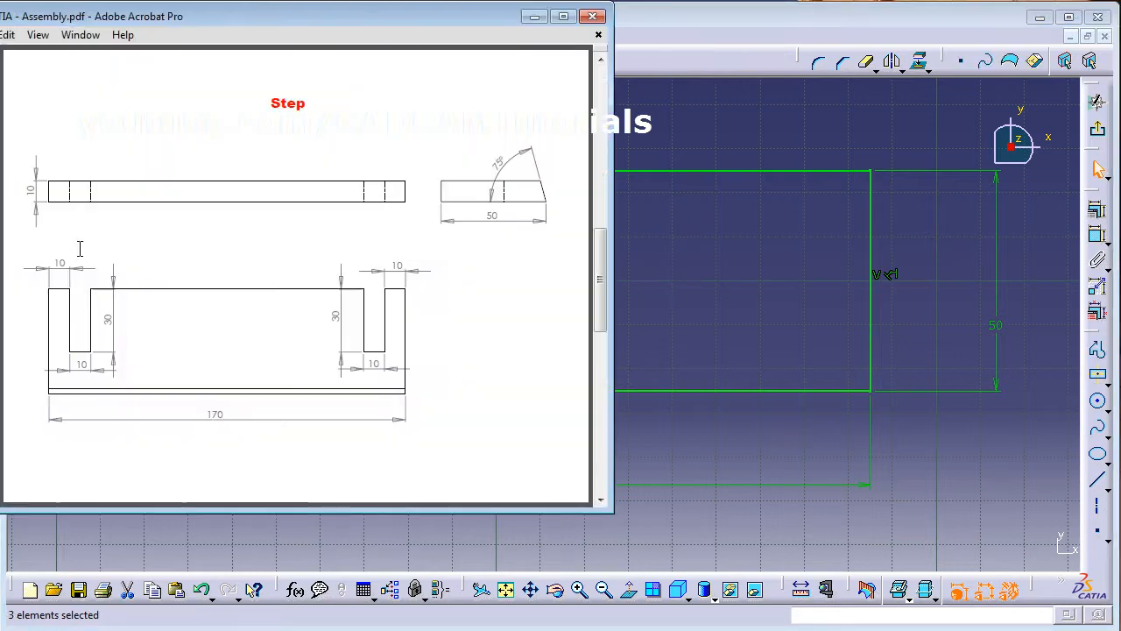
{"action": "left_click", "coordinate": [768, 296]}
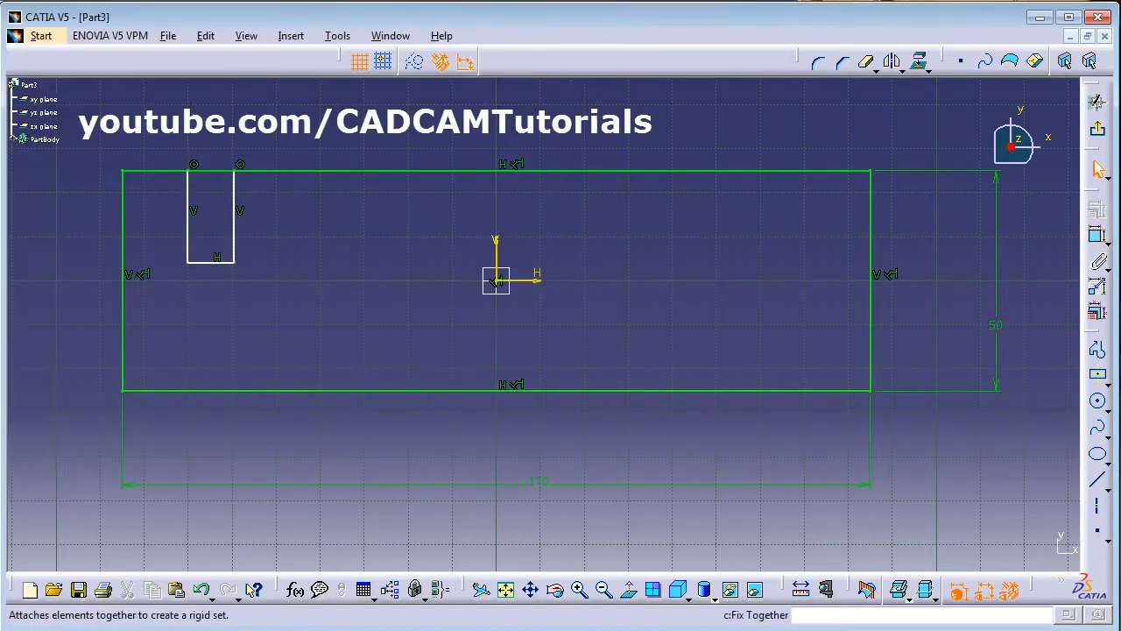
{"action": "left_click", "coordinate": [1097, 243]}
{"action": "left_click", "coordinate": [124, 221]}
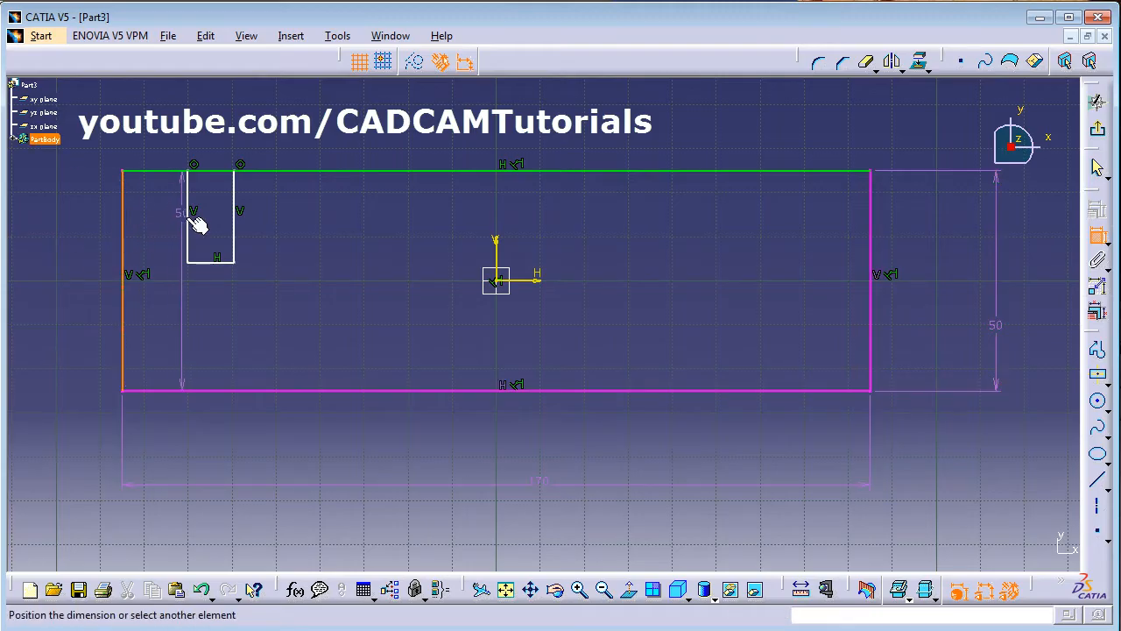
{"action": "left_click", "coordinate": [189, 219]}
{"action": "left_click", "coordinate": [163, 140]}
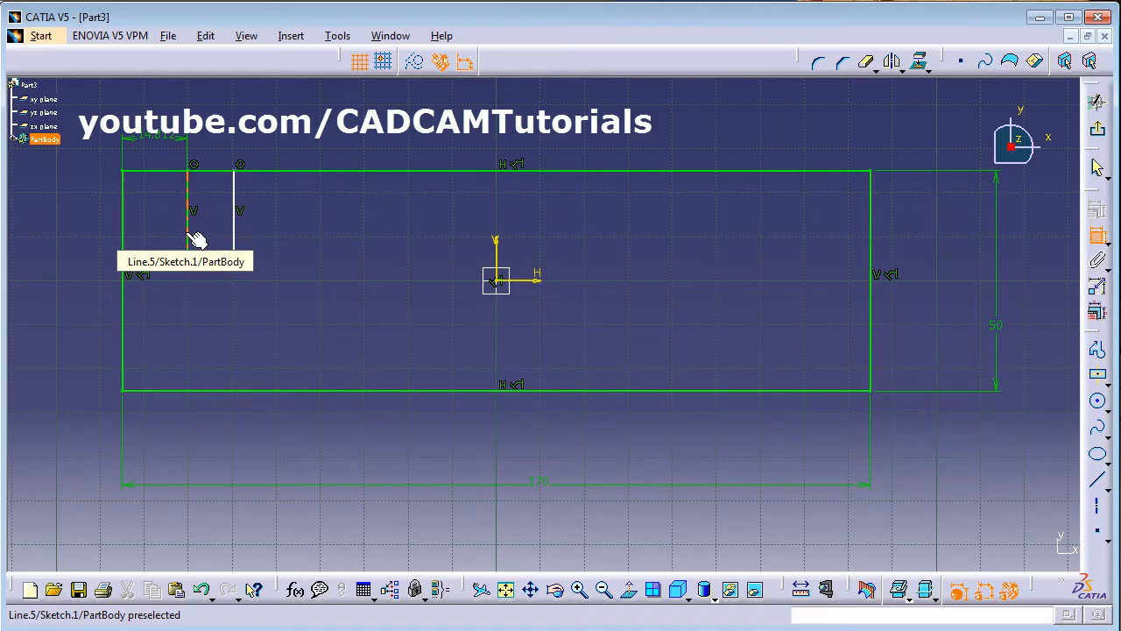
Dimension the slot's depth from the rectangle's upper edge and the width between the slot's two vertical sides.
{"action": "left_click", "coordinate": [175, 172]}
{"action": "left_click", "coordinate": [214, 262]}
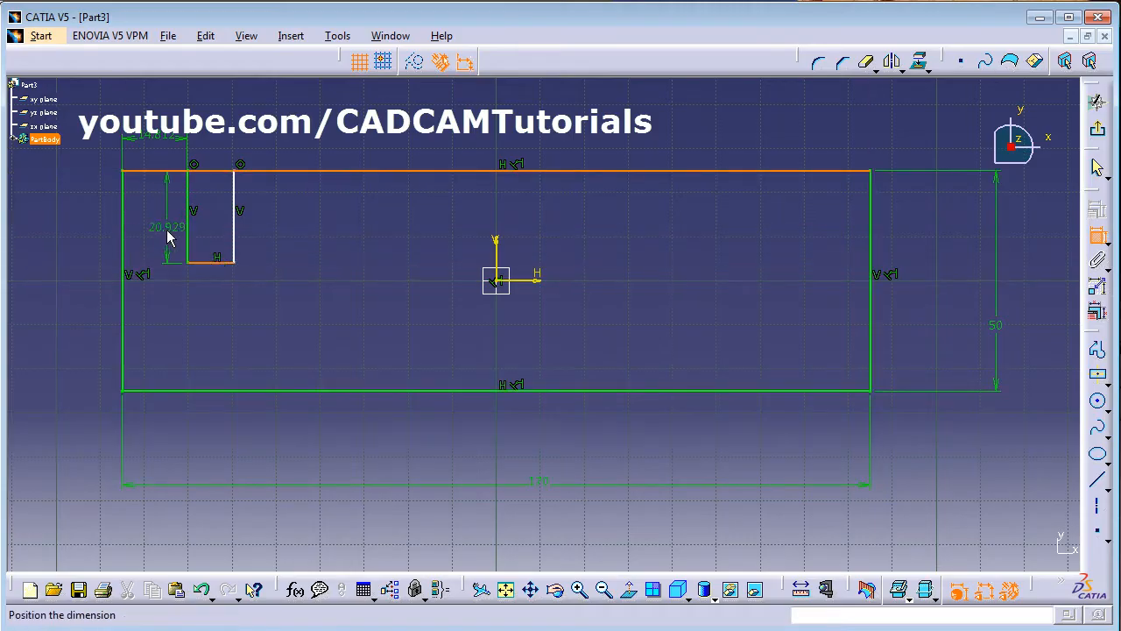
{"action": "left_click", "coordinate": [158, 219]}
{"action": "left_click", "coordinate": [189, 242]}
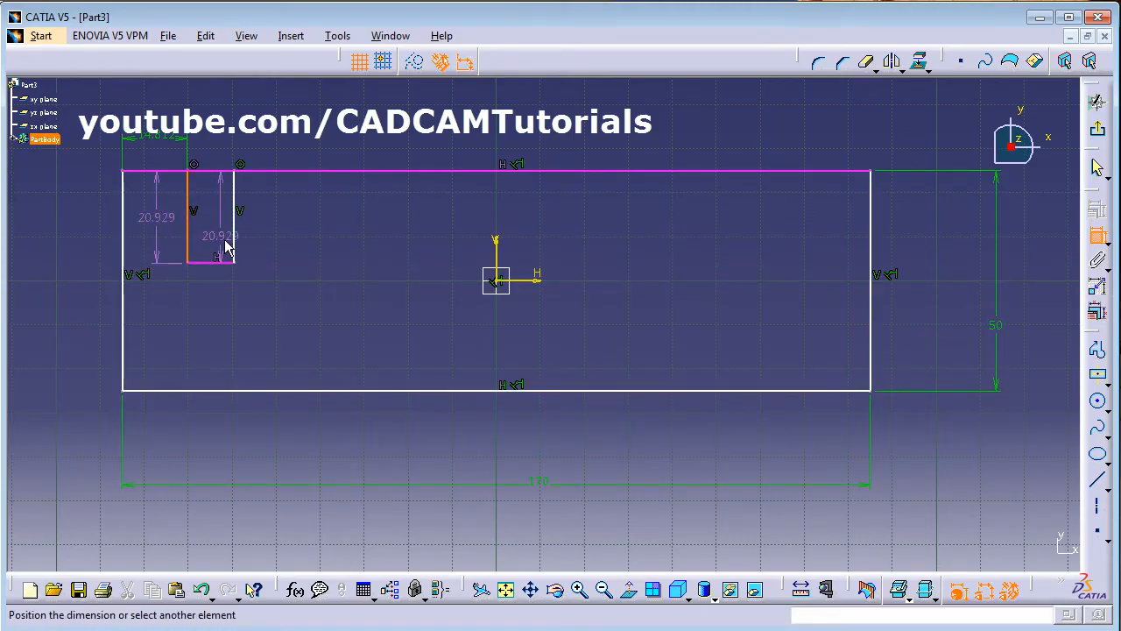
{"action": "left_click", "coordinate": [234, 250]}
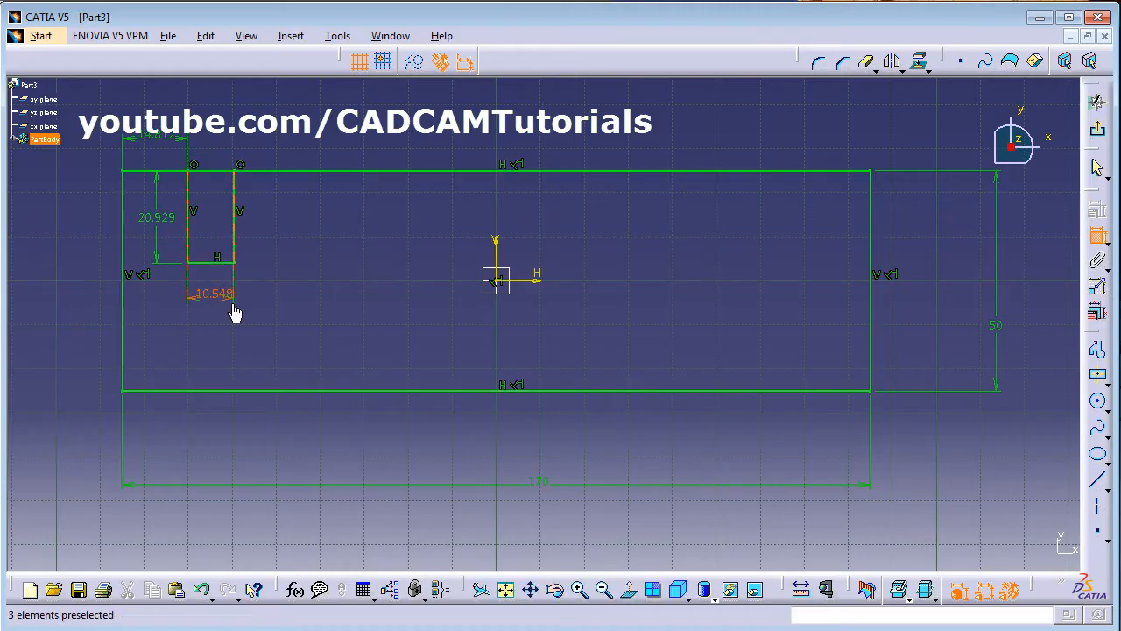
{"action": "left_click", "coordinate": [231, 308]}
Set the slot's distance from the left edge to 10 mm, its depth to 30 mm and its width to 10 mm.
{"action": "double_click", "coordinate": [150, 143]}
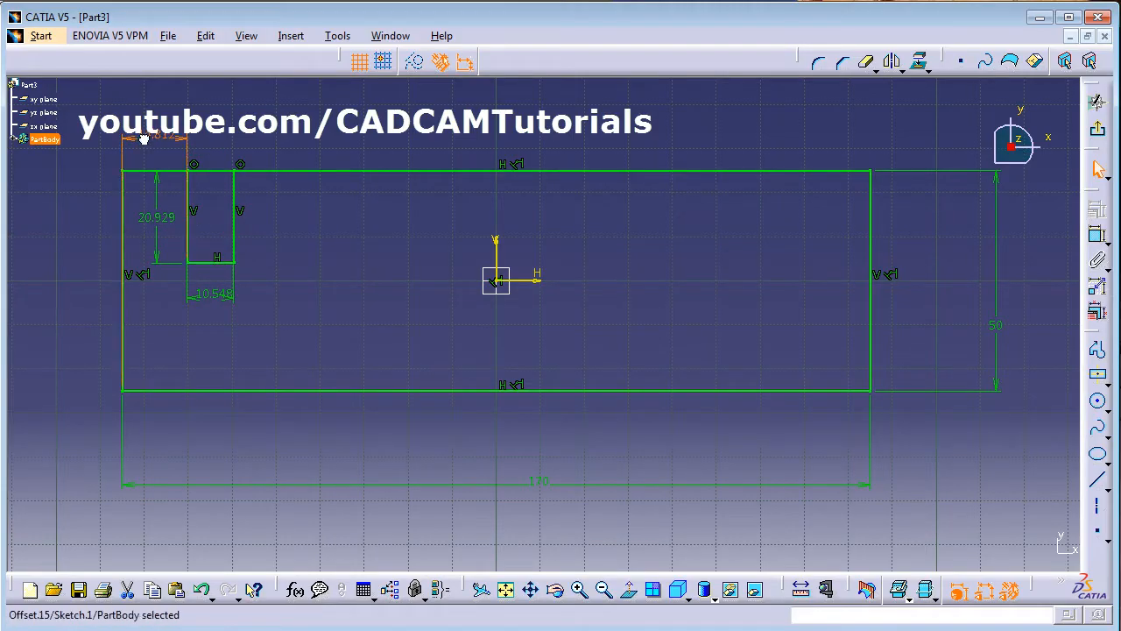
{"action": "type", "text": "10"}
{"action": "key", "text": "Return"}
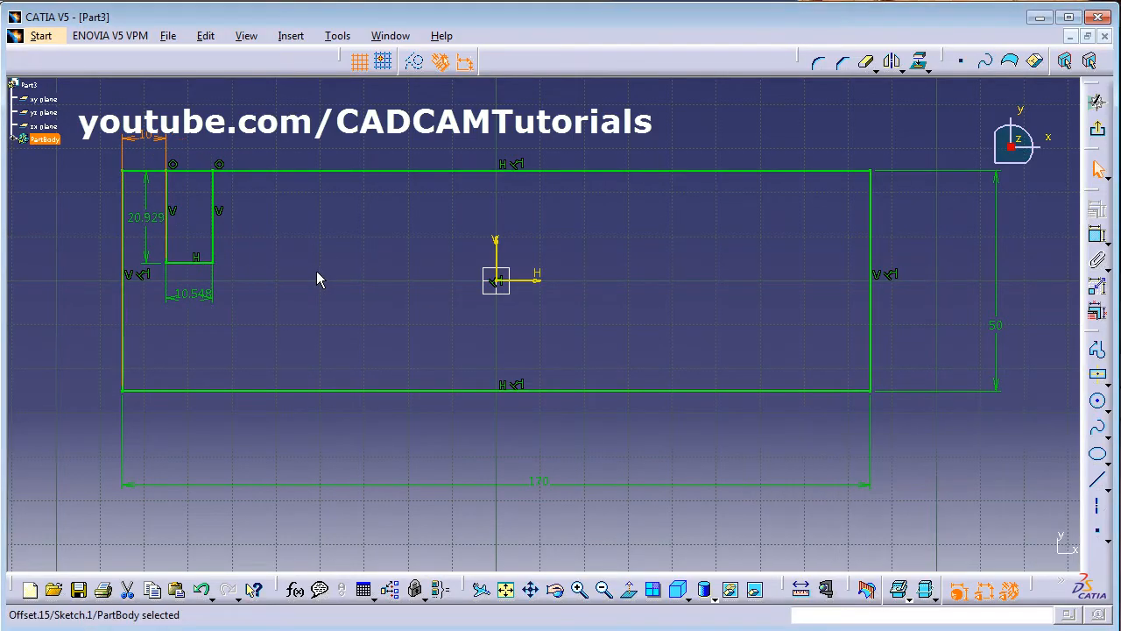
{"action": "double_click", "coordinate": [144, 217]}
{"action": "type", "text": "30"}
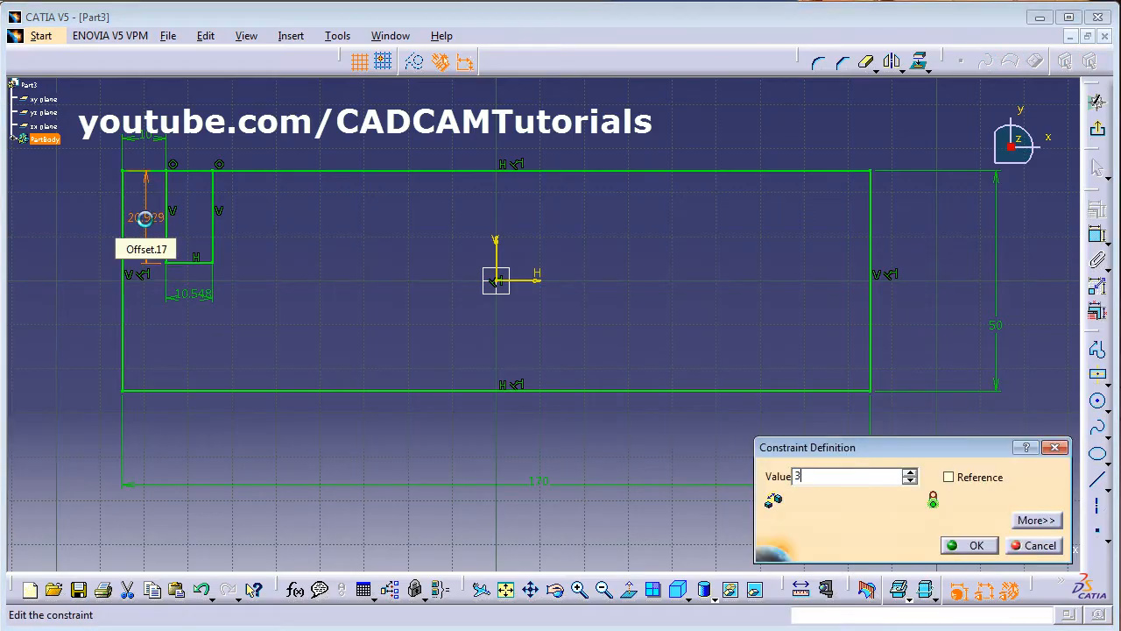
{"action": "key", "text": "Return"}
{"action": "double_click", "coordinate": [198, 296]}
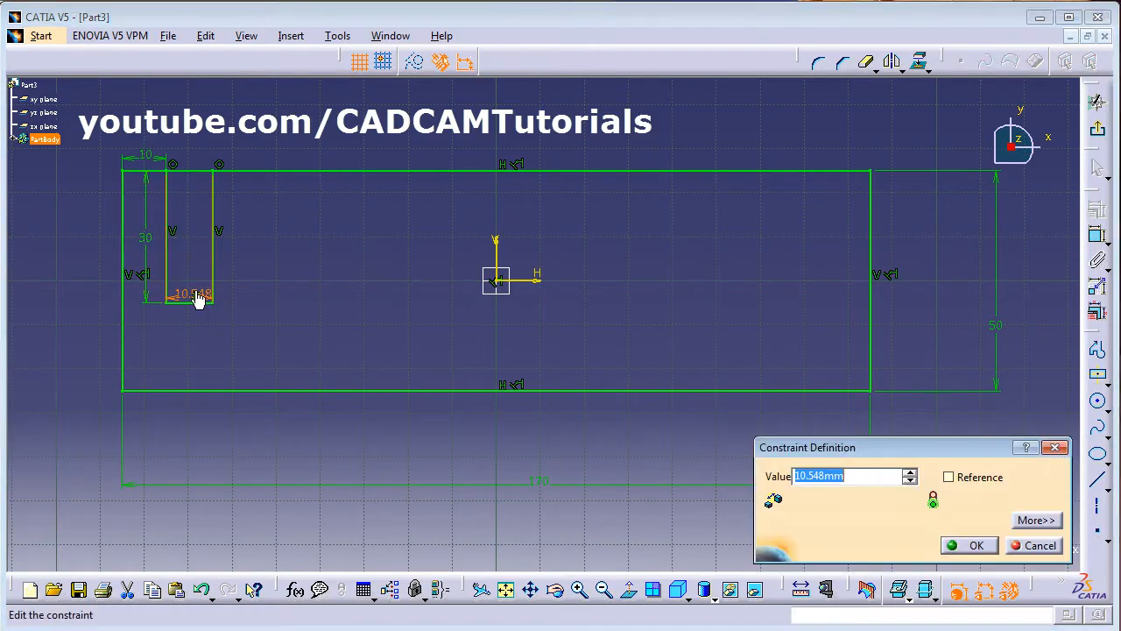
{"action": "type", "text": "10"}
{"action": "key", "text": "Return"}
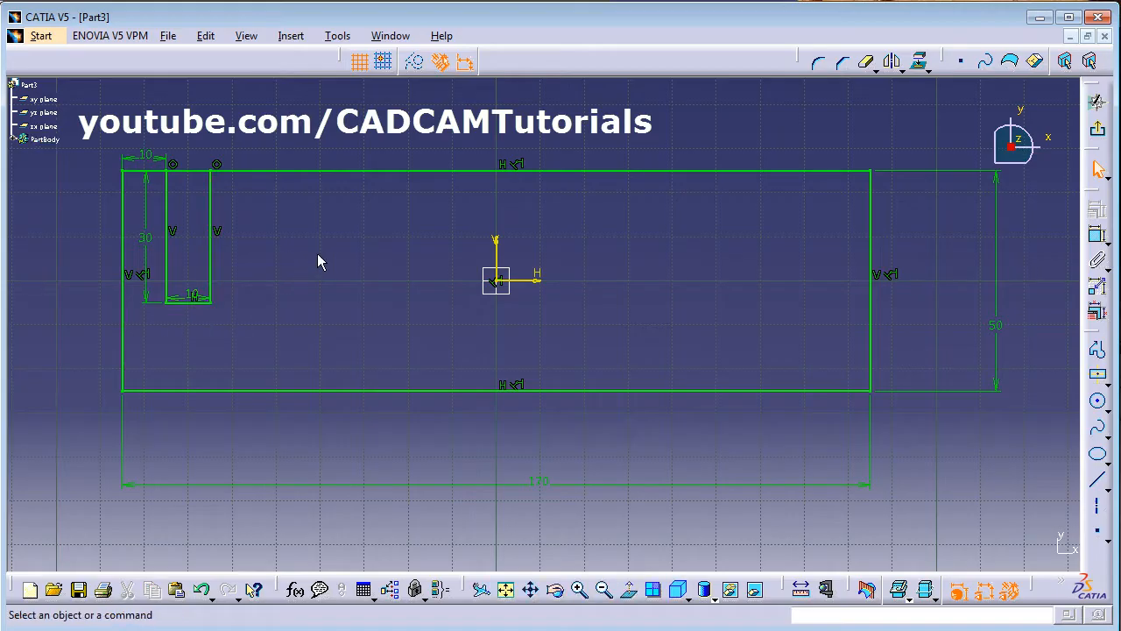
Trim away the rectangle's upper edge across the slot opening and check the second slot in the Step drawing.
{"action": "left_click", "coordinate": [865, 62]}
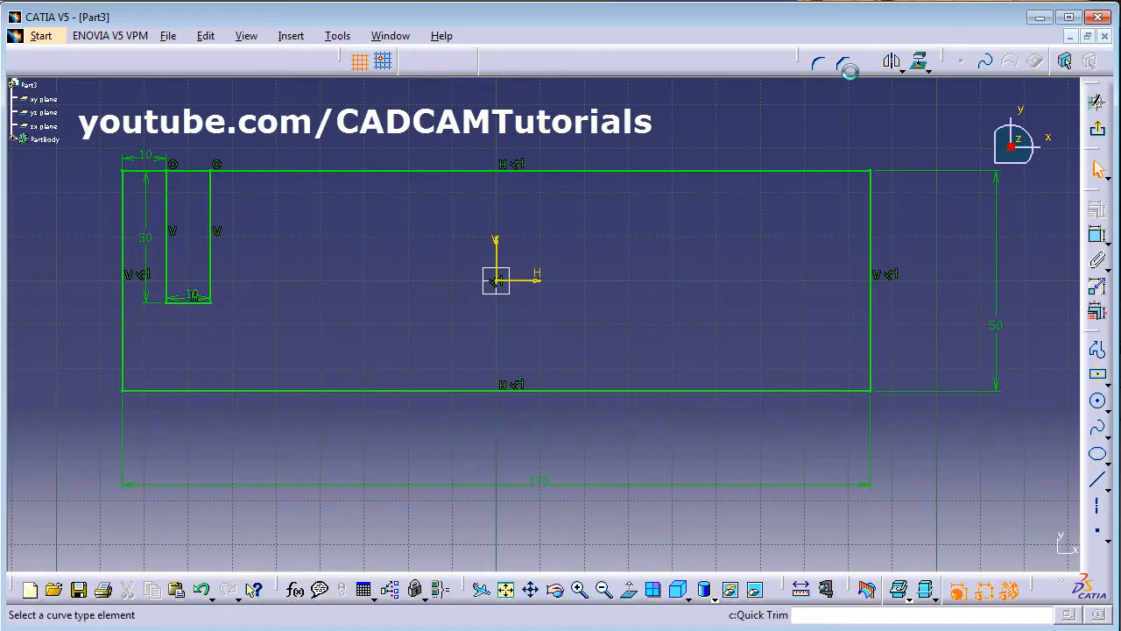
{"action": "left_click", "coordinate": [200, 173]}
{"action": "left_click", "coordinate": [0, 275]}
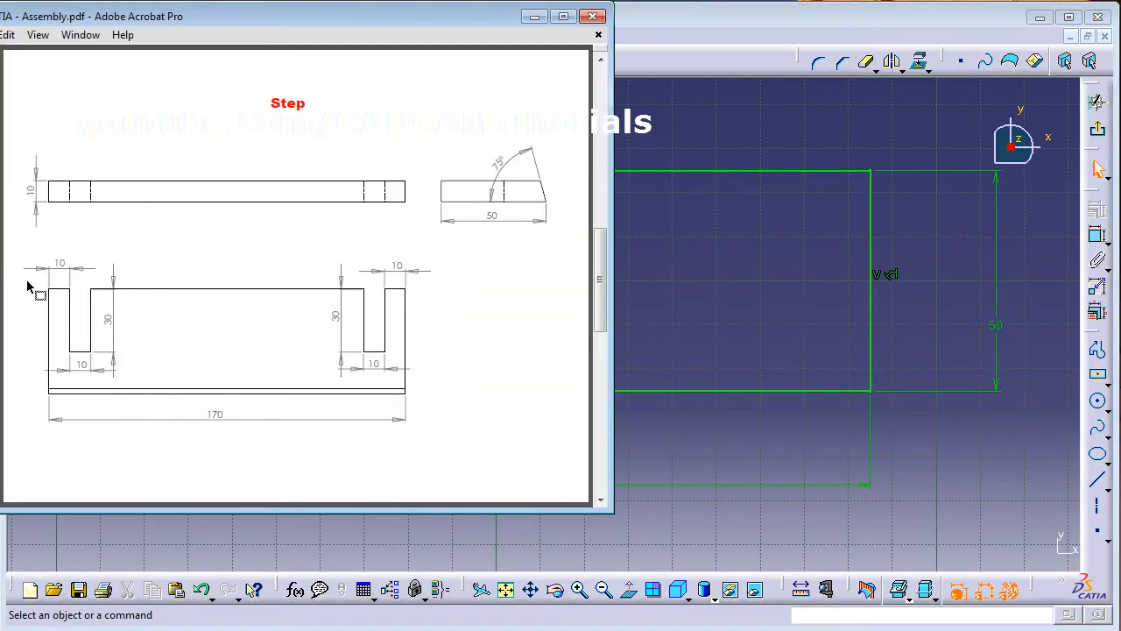
{"action": "left_click", "coordinate": [680, 289]}
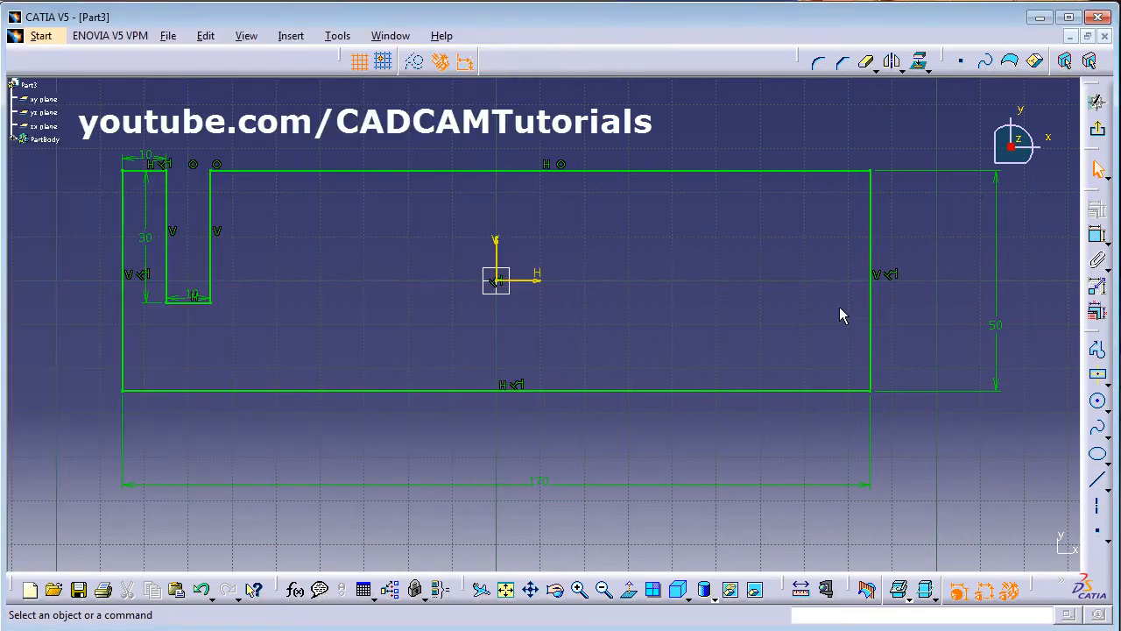
Draw a vertical axis in line with the sketch origin, from about 17 mm below it to above the rectangle.
{"action": "left_click", "coordinate": [1097, 506]}
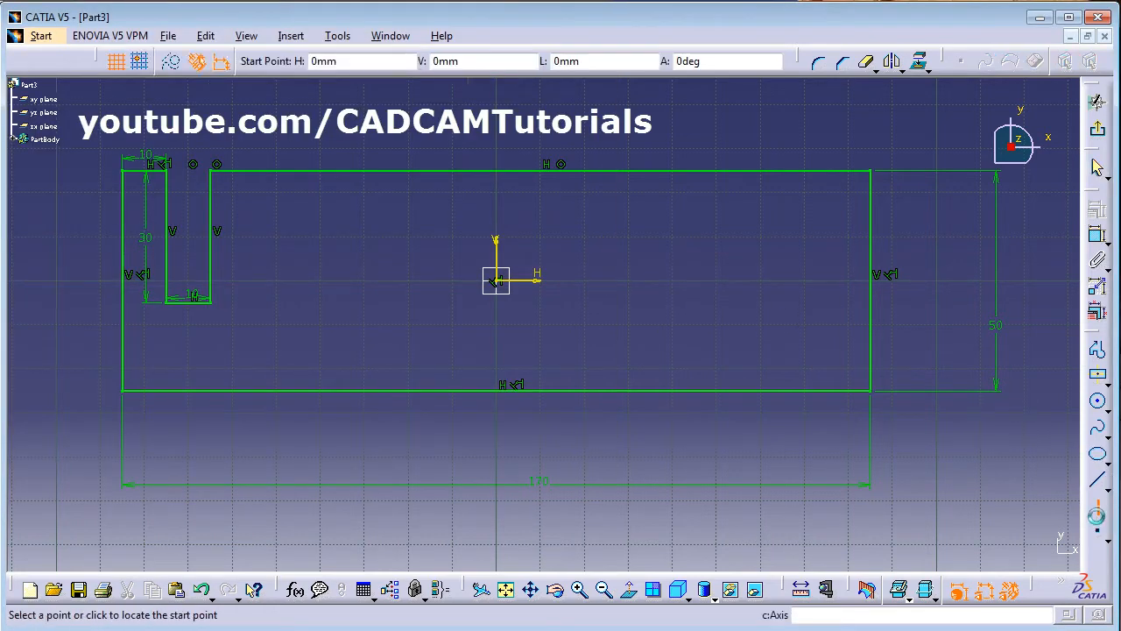
{"action": "left_click", "coordinate": [496, 355]}
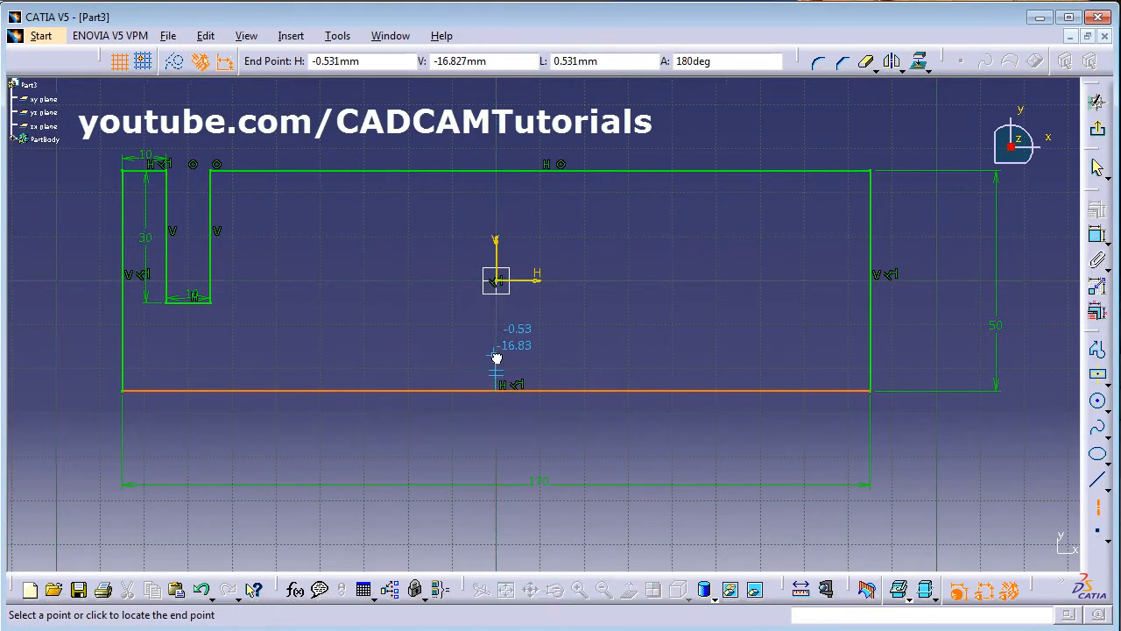
{"action": "left_click", "coordinate": [503, 131]}
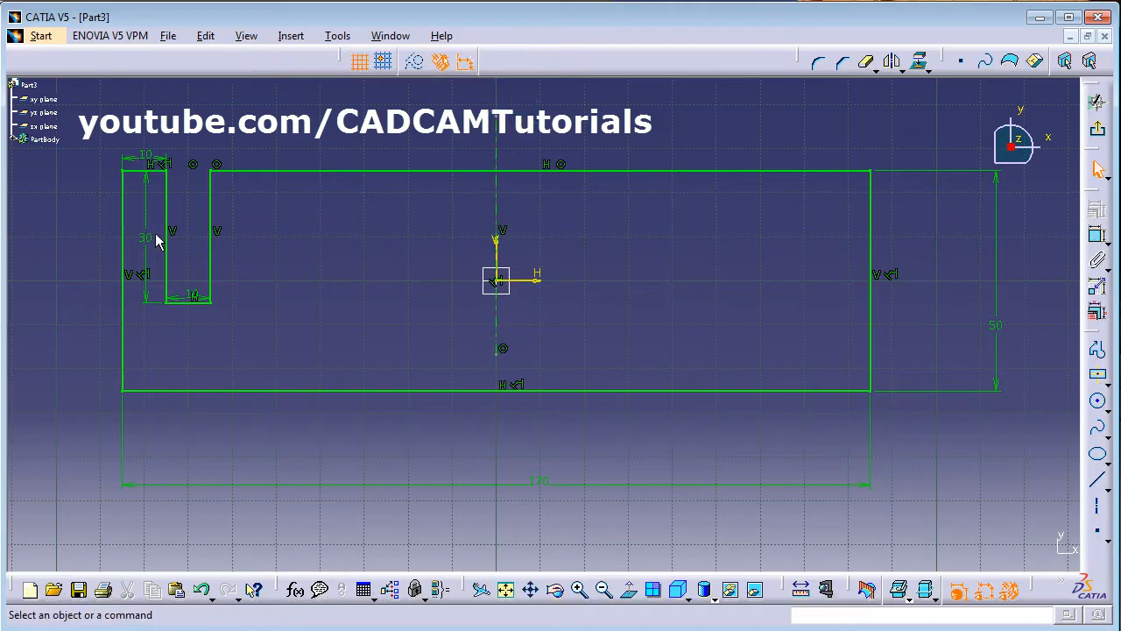
Mirror the three slot lines about the vertical axis.
{"action": "left_click_drag", "start_coordinate": [147, 129], "coordinate": [266, 345]}
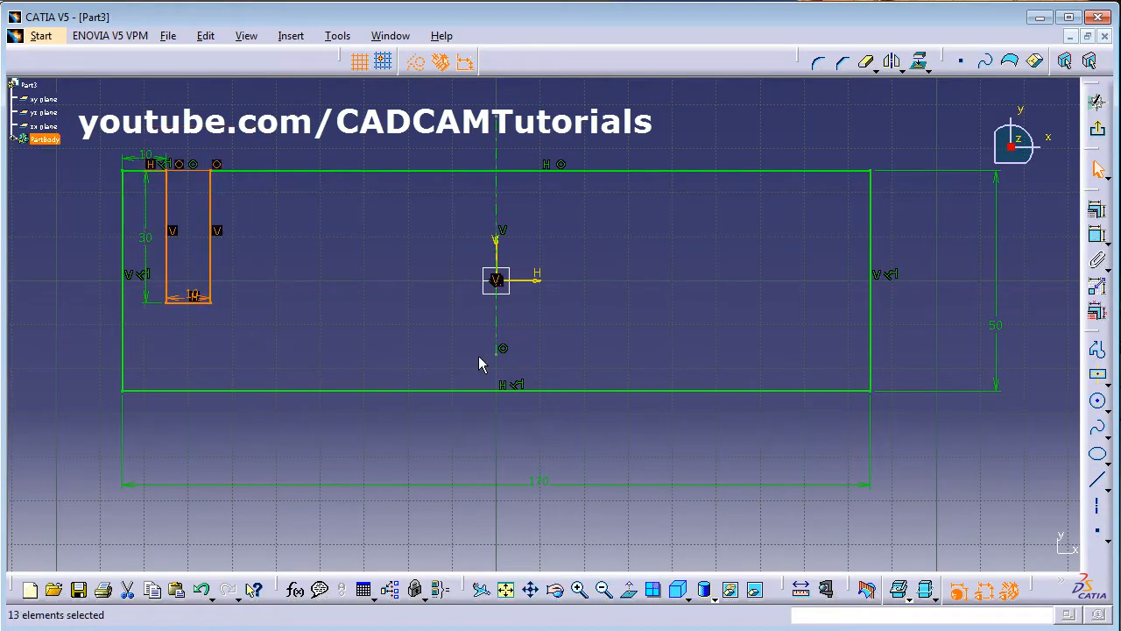
{"action": "left_click", "coordinate": [891, 61]}
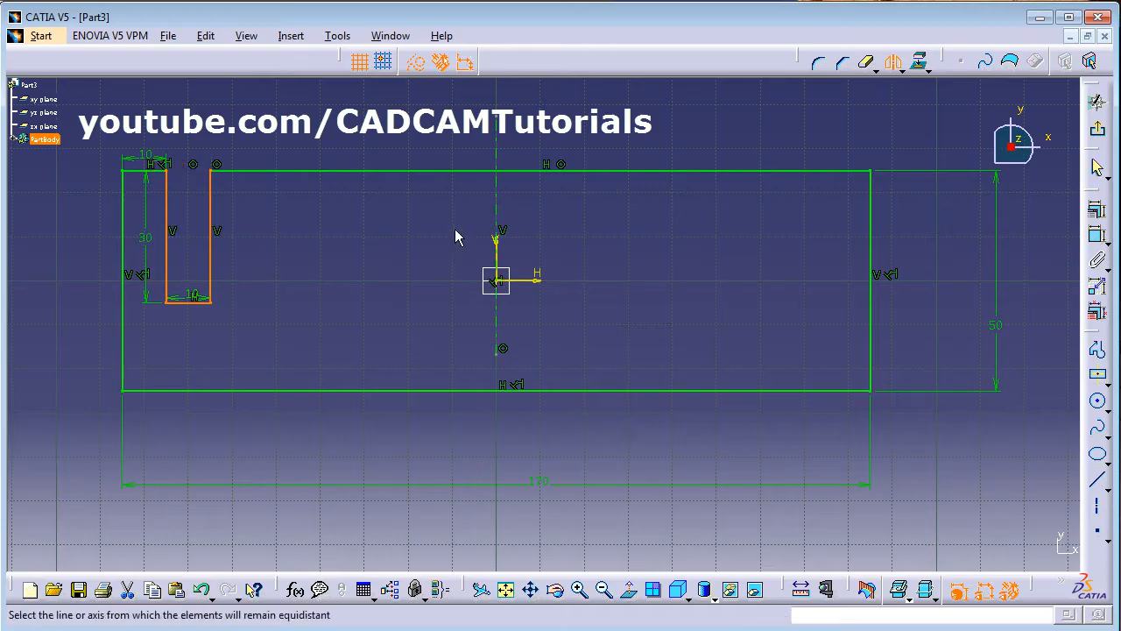
{"action": "left_click", "coordinate": [501, 213]}
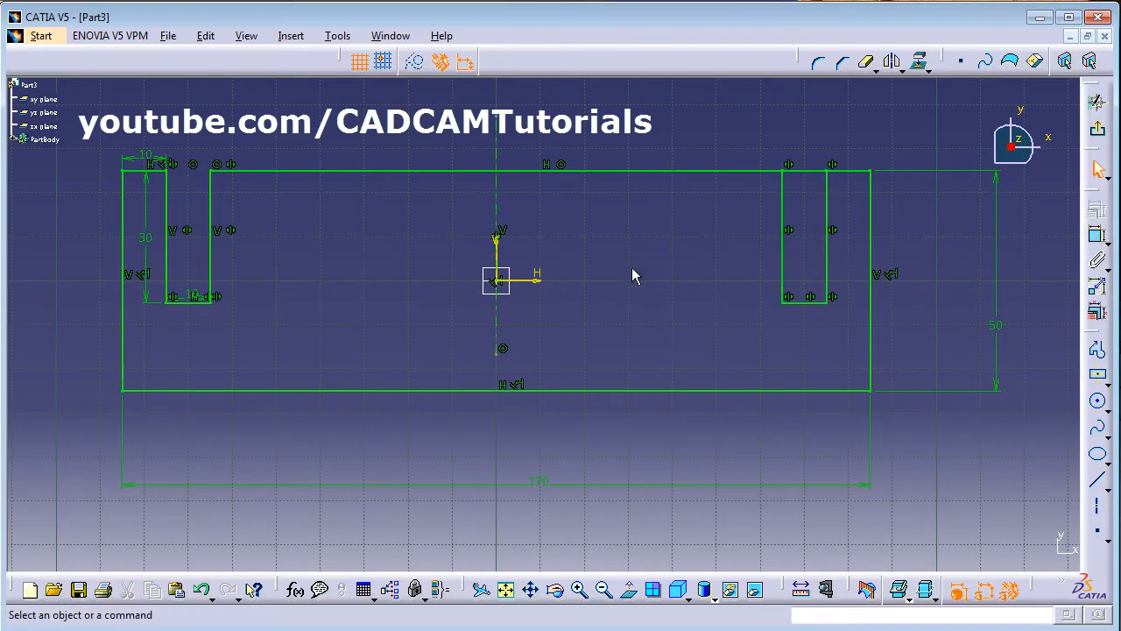
Trim the upper edge across the mirrored slot's opening and exit the sketch.
{"action": "left_click", "coordinate": [867, 62]}
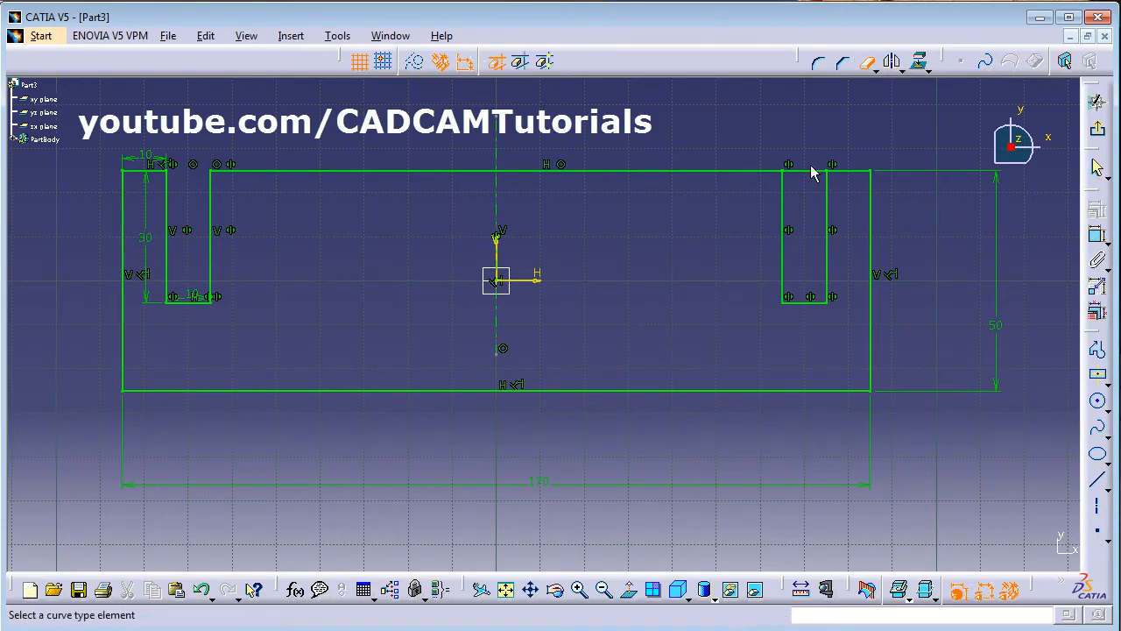
{"action": "left_click", "coordinate": [819, 179]}
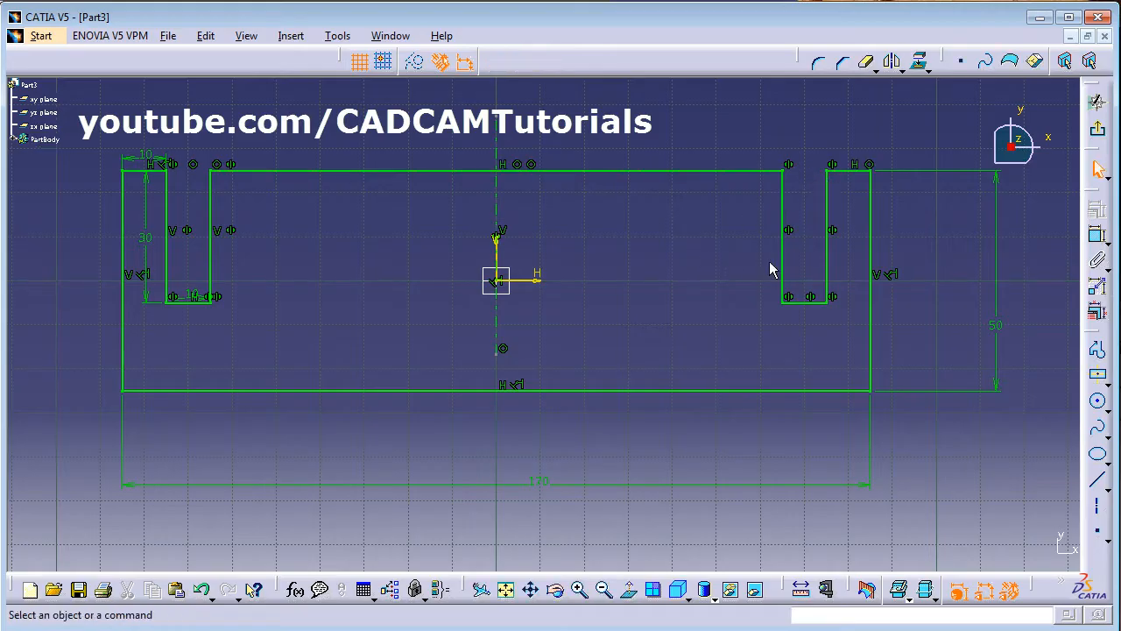
{"action": "left_click", "coordinate": [1097, 103]}
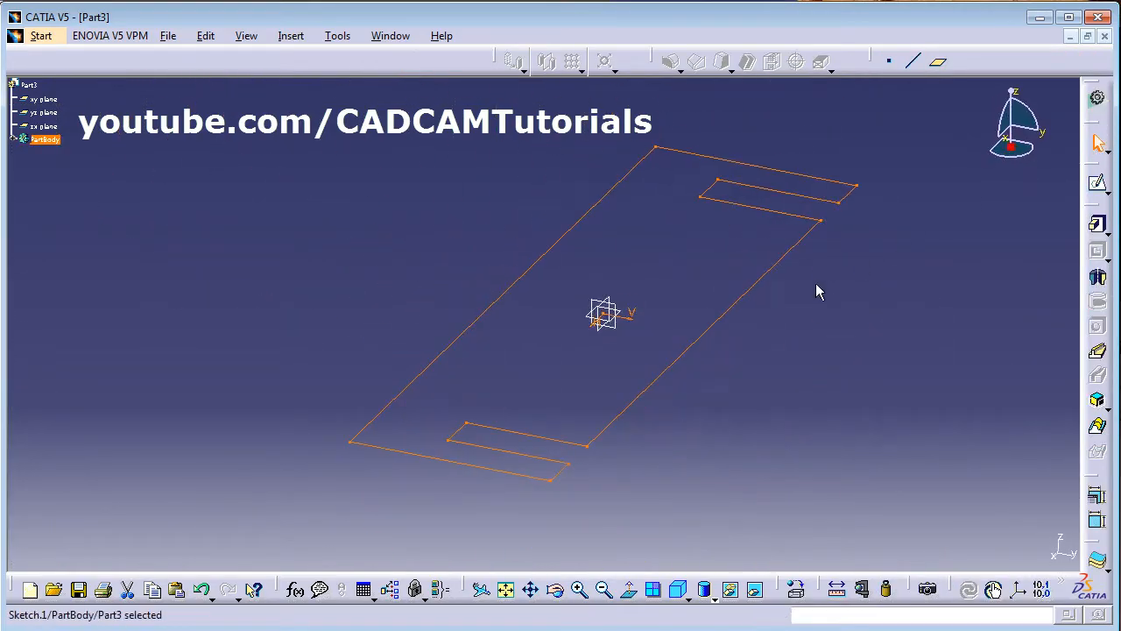
Check the thickness in the Step drawing and pad the slotted profile by 10 mm.
{"action": "key", "text": "alt+Tab"}
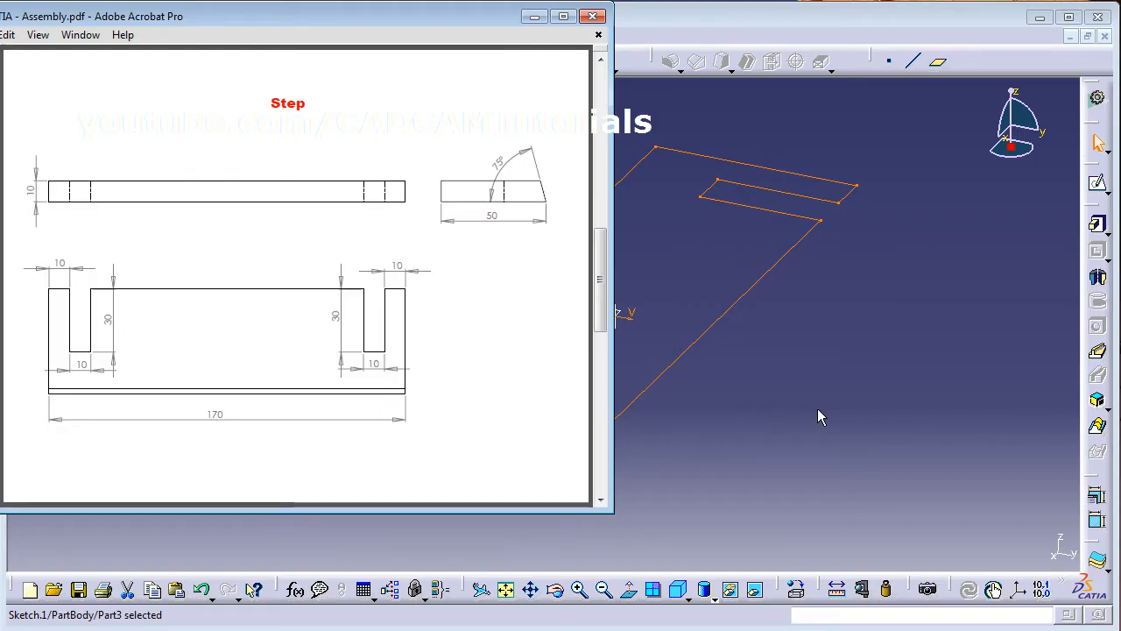
{"action": "left_click", "coordinate": [969, 418]}
{"action": "left_click", "coordinate": [1098, 225]}
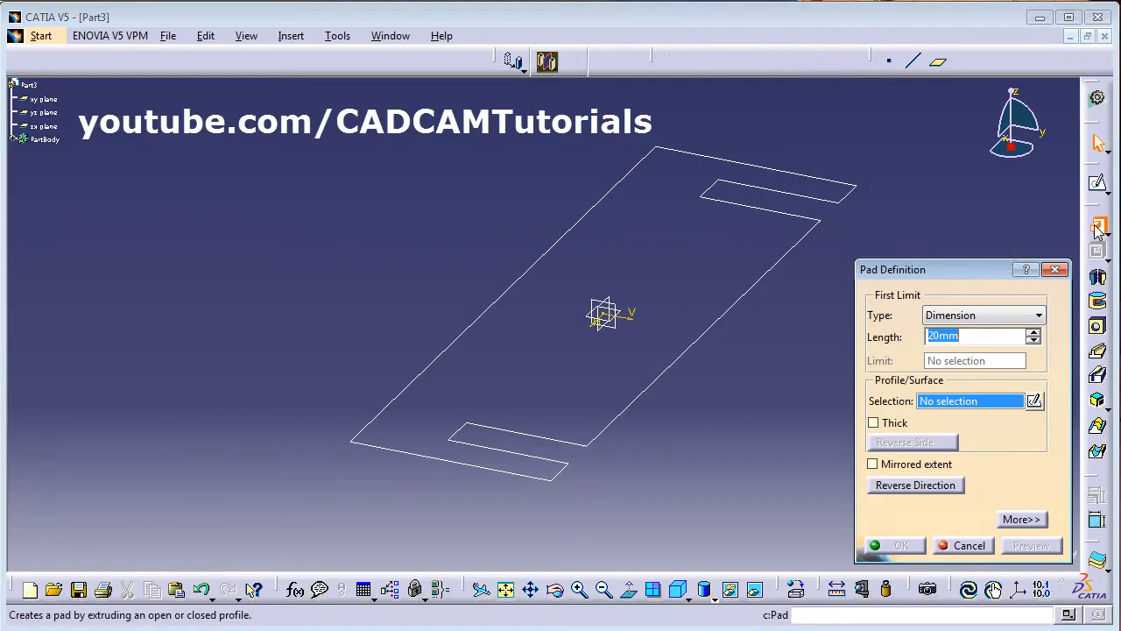
{"action": "left_click", "coordinate": [709, 340]}
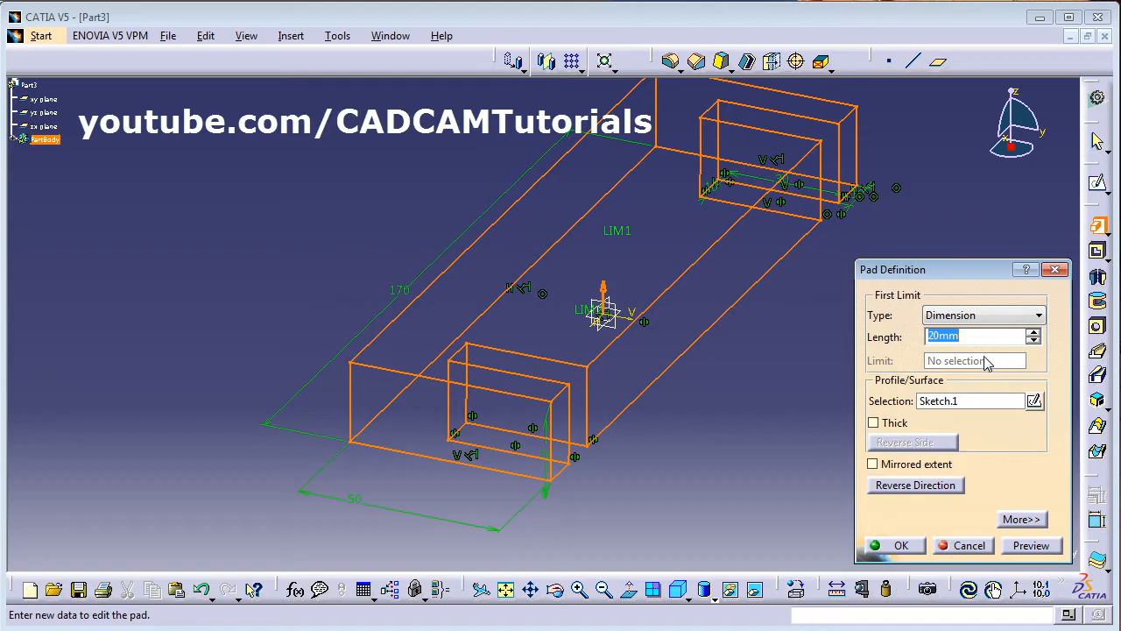
{"action": "type", "text": "10"}
{"action": "key", "text": "Return"}
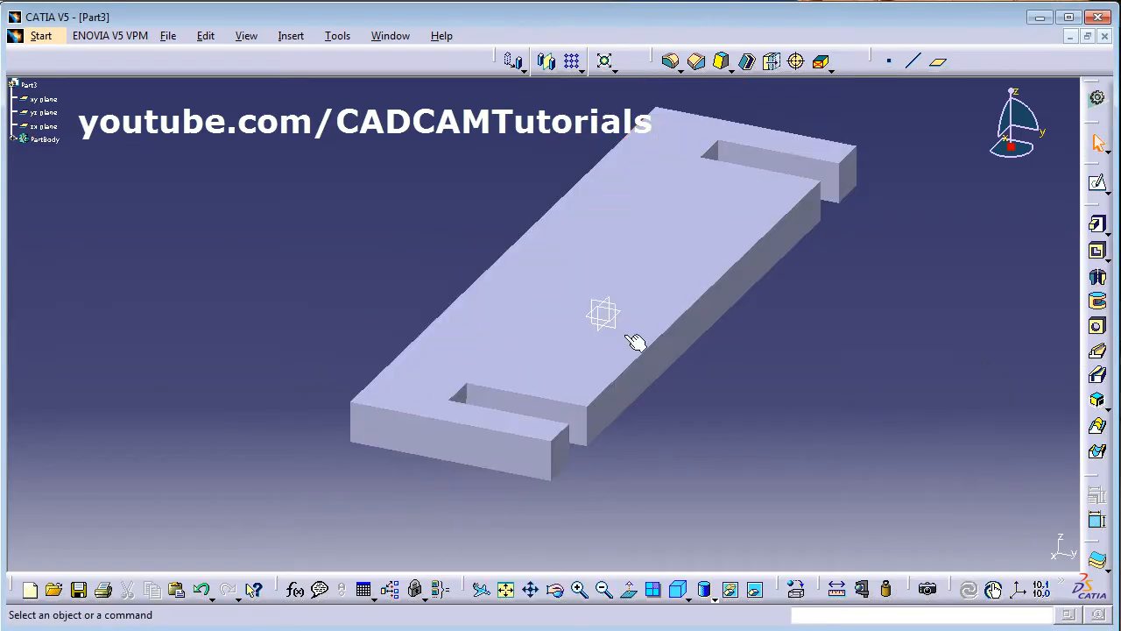
Check the draft angle in the Step drawing and define a 15° draft on the long face opposite the slots, with the underside as neutral element.
{"action": "key", "text": "alt+Tab"}
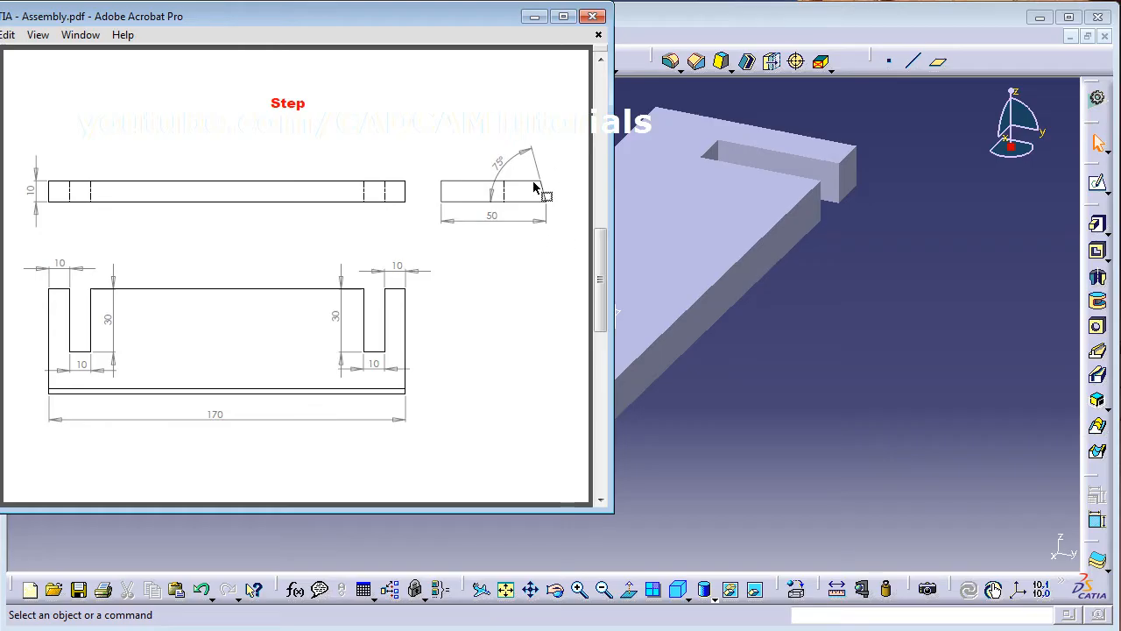
{"action": "left_click", "coordinate": [815, 377]}
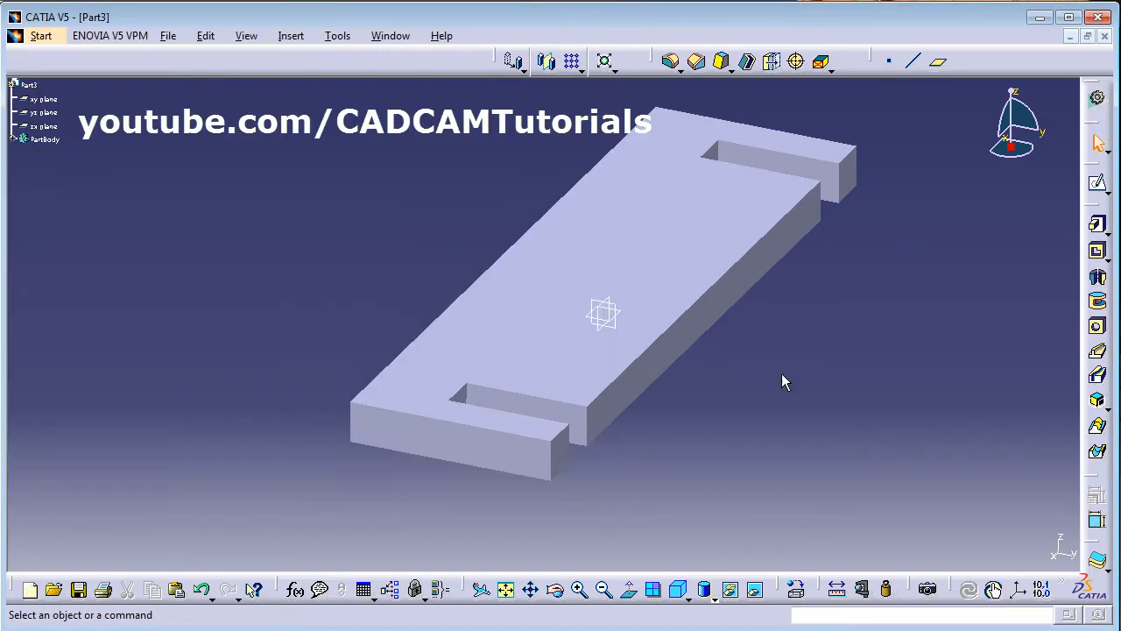
{"action": "middle_click_drag", "start_coordinate": [502, 438], "coordinate": [694, 422]}
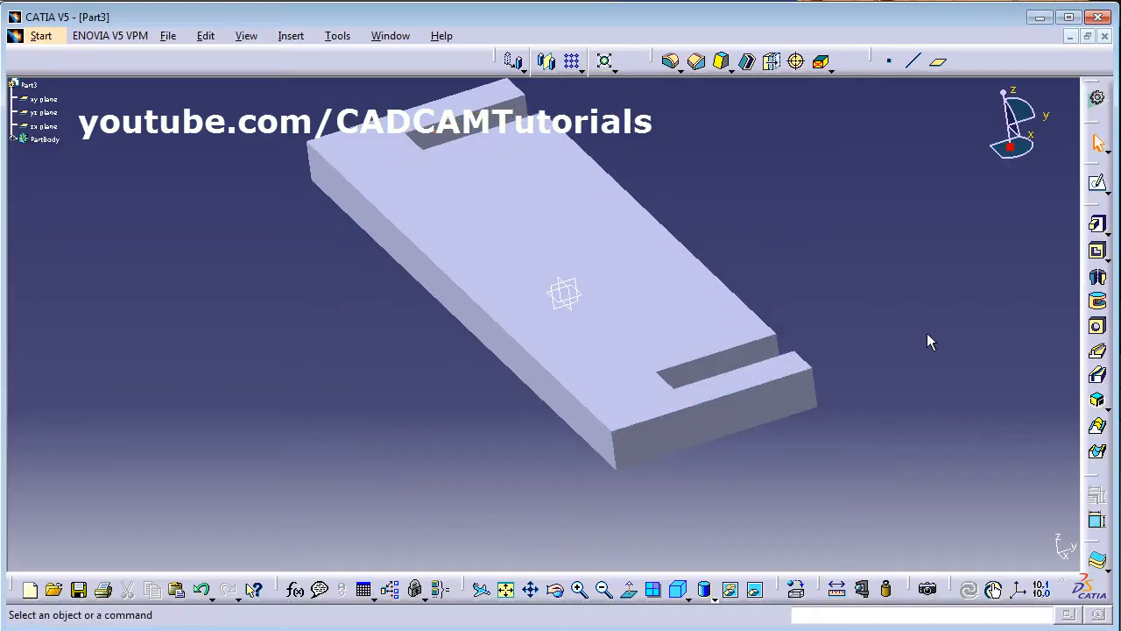
{"action": "left_click", "coordinate": [723, 63]}
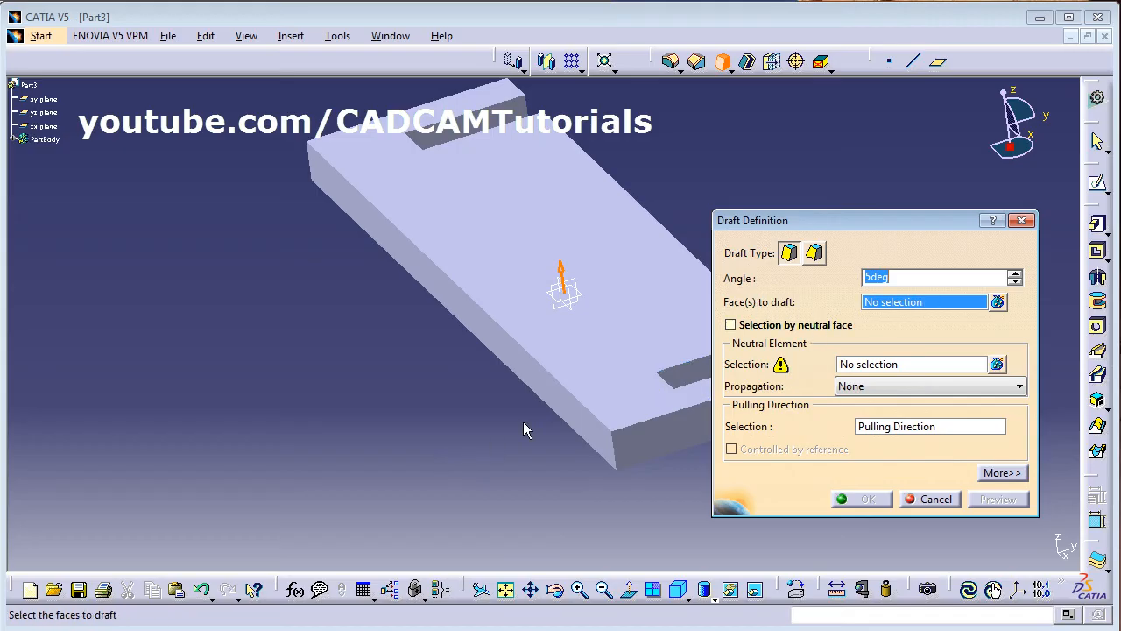
{"action": "left_click", "coordinate": [570, 409]}
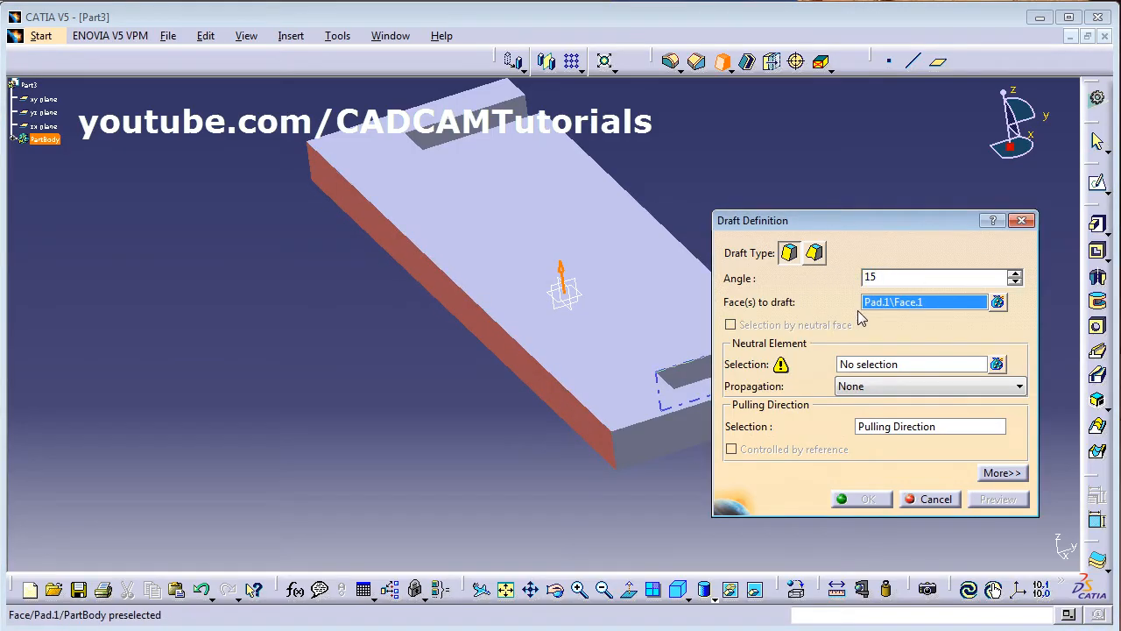
{"action": "left_click", "coordinate": [882, 372]}
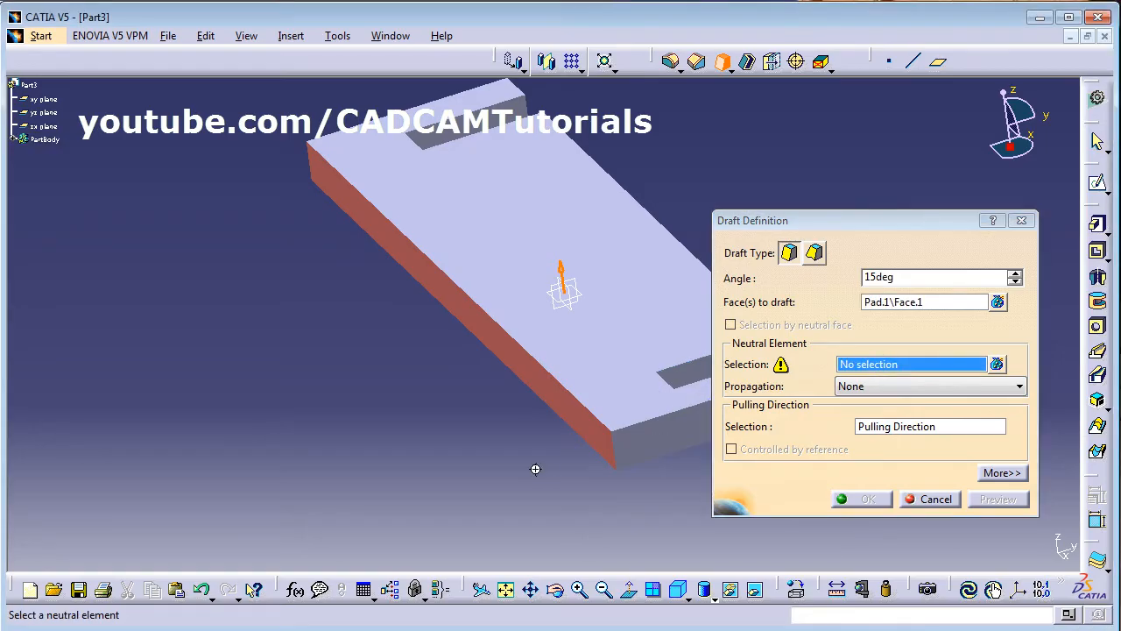
{"action": "middle_click_drag", "start_coordinate": [534, 466], "coordinate": [543, 352]}
{"action": "left_click", "coordinate": [625, 320]}
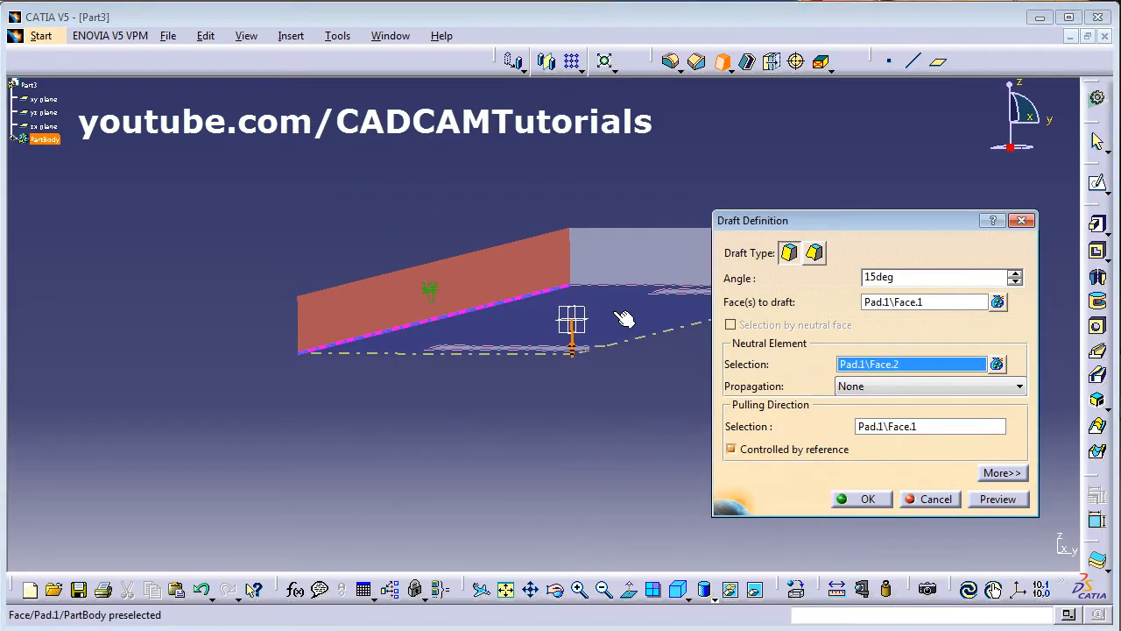
Preview the draft, reverse its pulling direction to point upward and apply it.
{"action": "left_click", "coordinate": [999, 499]}
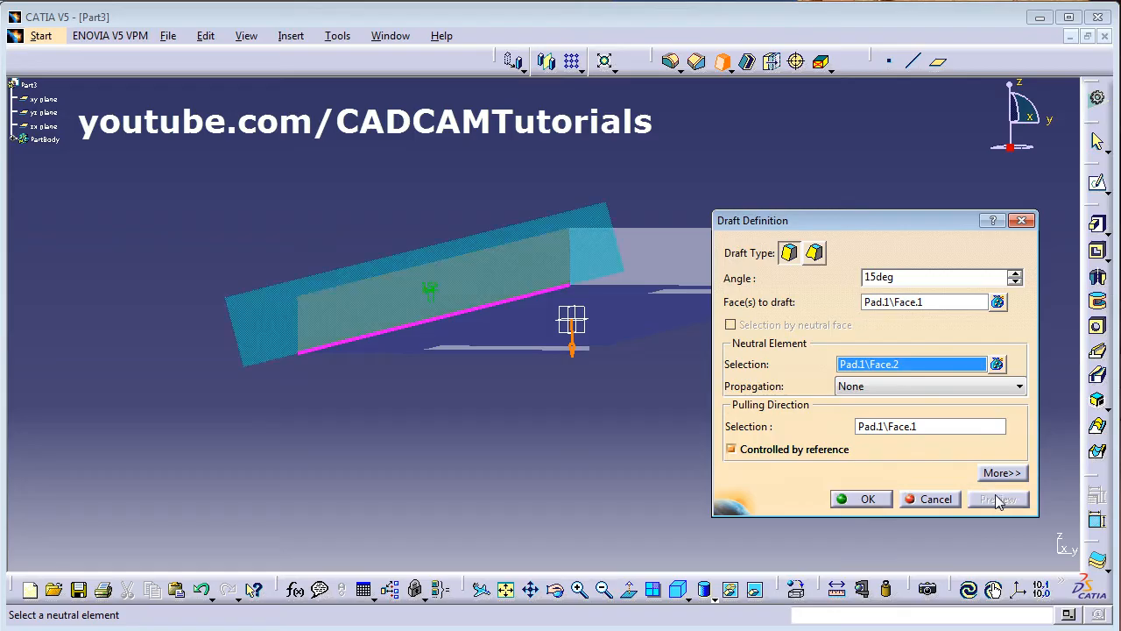
{"action": "middle_click_drag", "start_coordinate": [570, 270], "coordinate": [475, 391]}
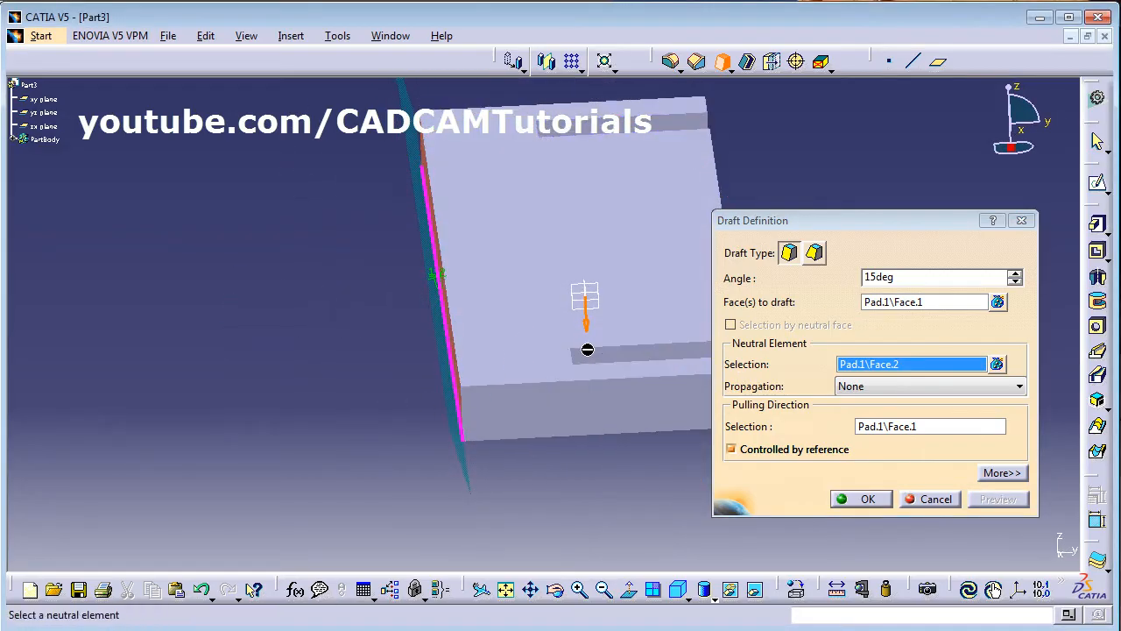
{"action": "left_click", "coordinate": [586, 325]}
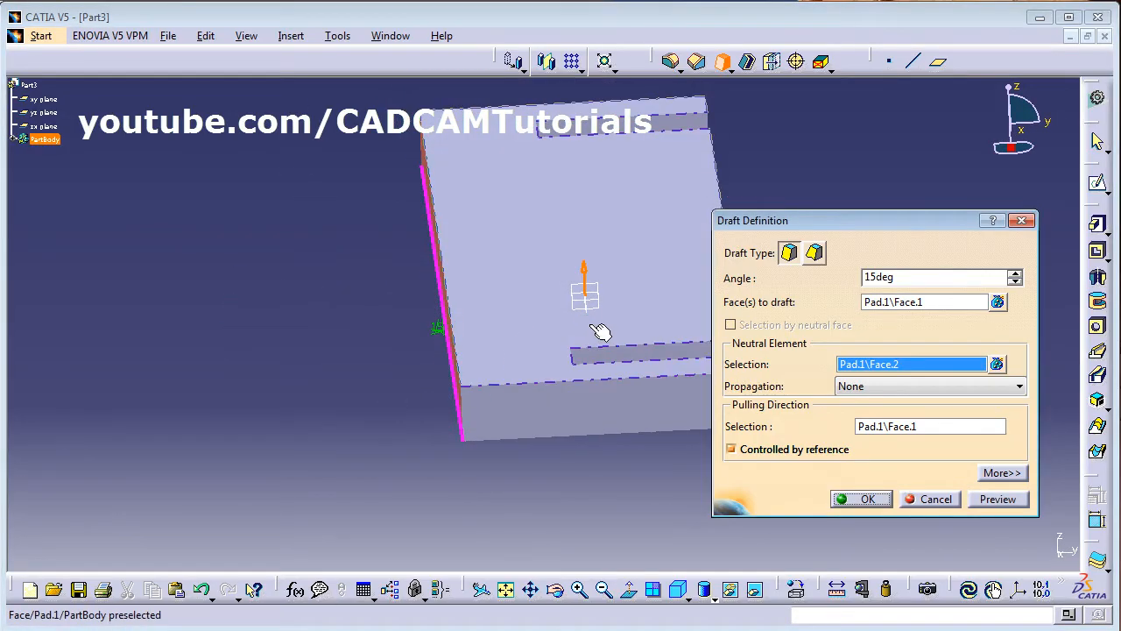
{"action": "left_click", "coordinate": [867, 499]}
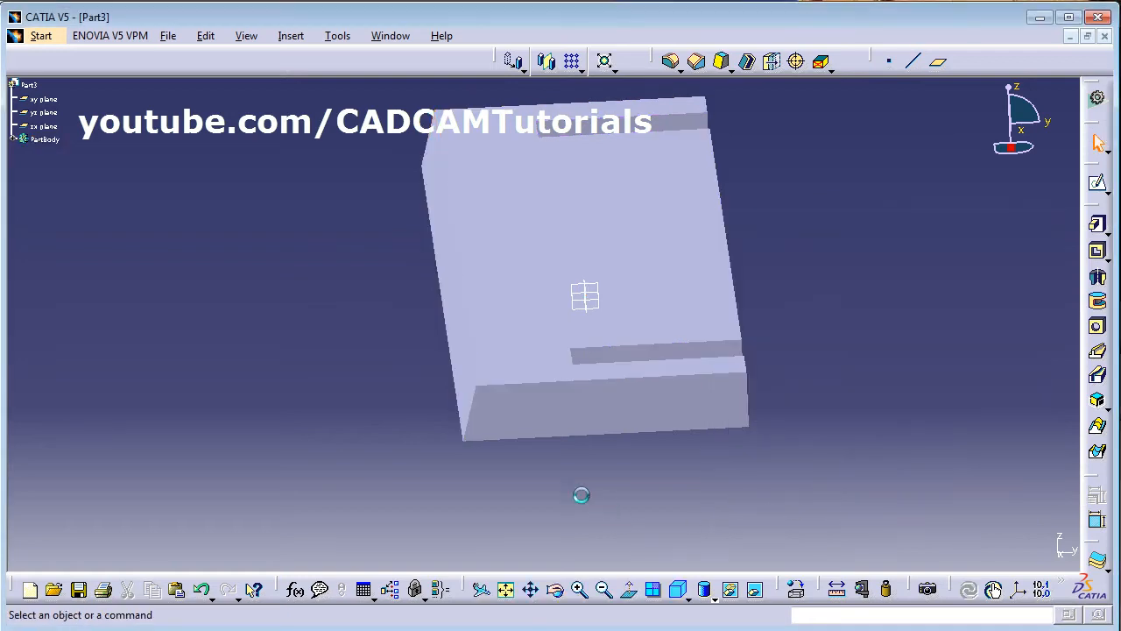
{"action": "middle_click_drag", "start_coordinate": [580, 498], "coordinate": [615, 471]}
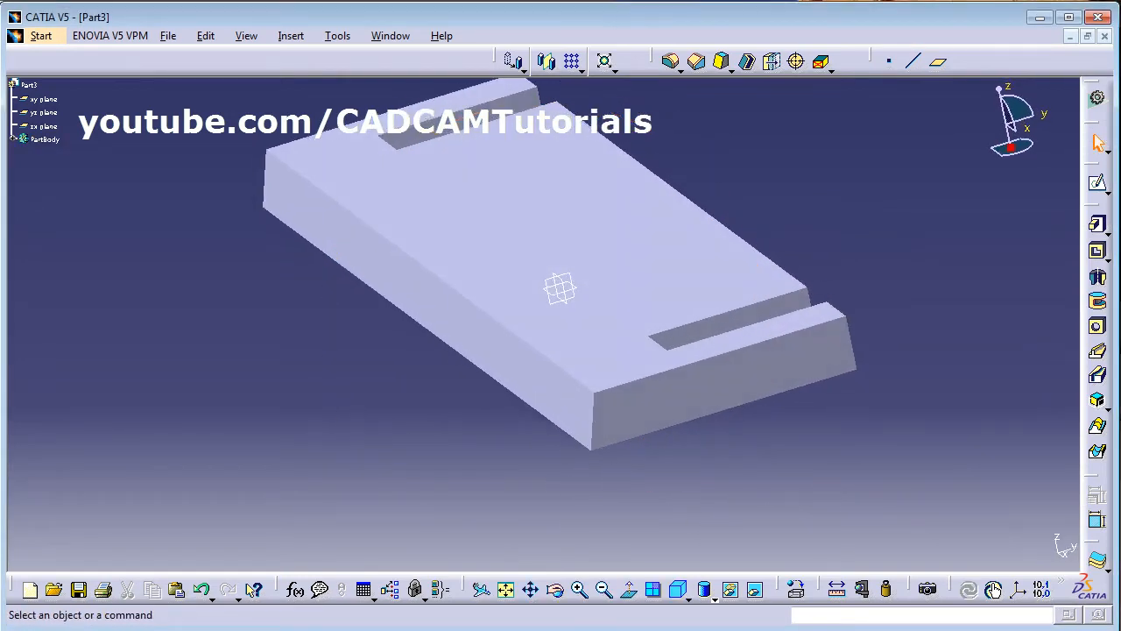
Check the part's name in the PDF drawing and save the part in Documents as STEP.
{"action": "key", "text": "alt+Tab"}
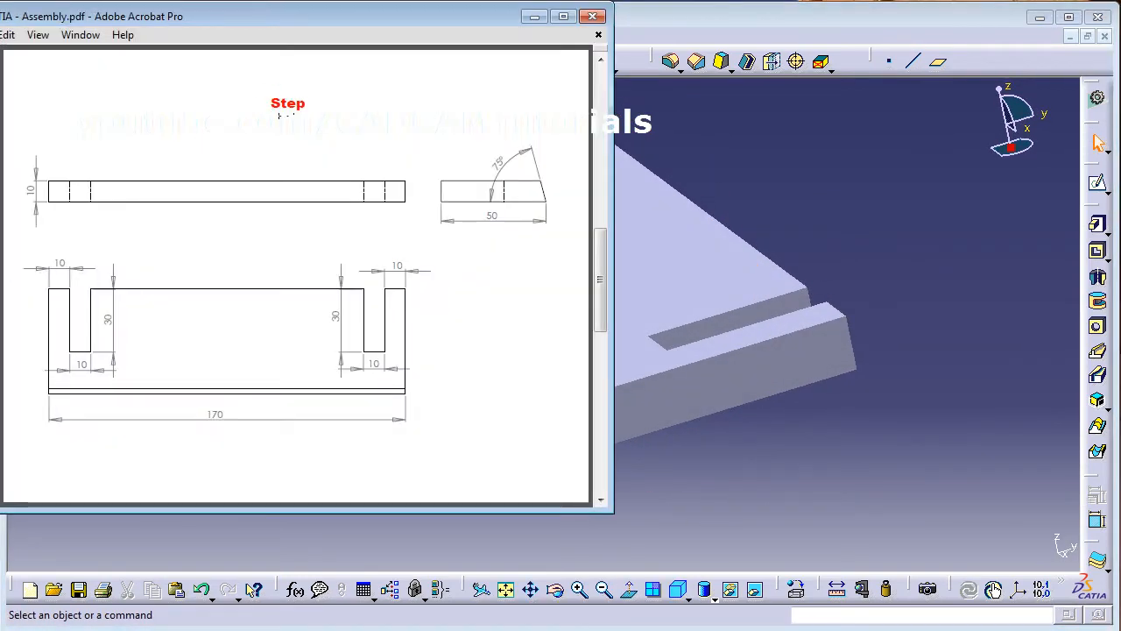
{"action": "left_click", "coordinate": [731, 146]}
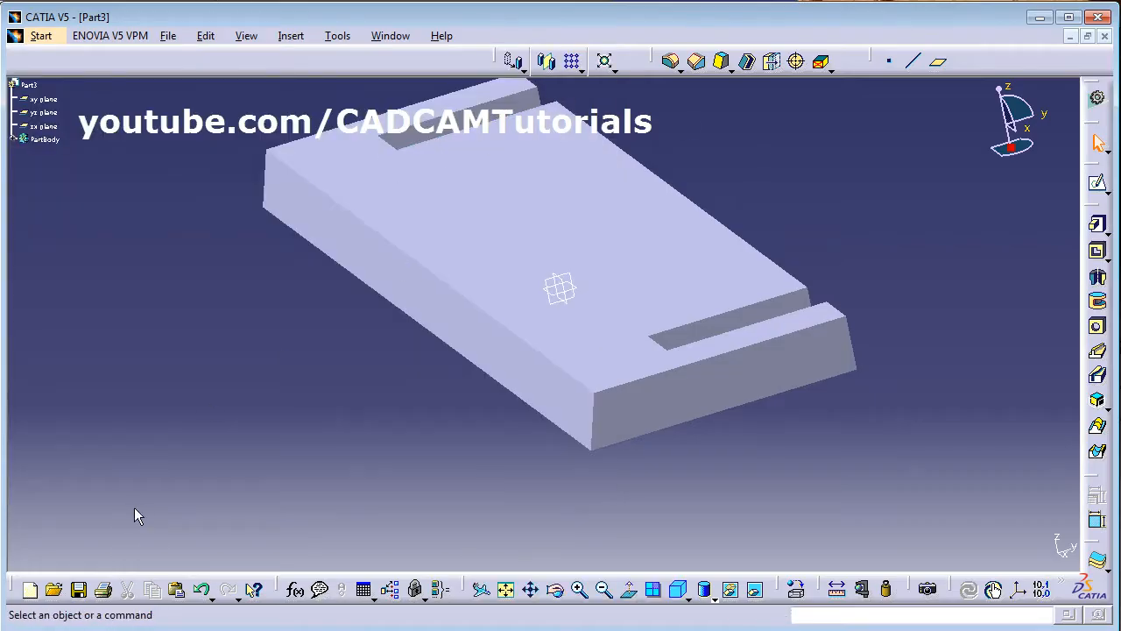
{"action": "left_click", "coordinate": [79, 589]}
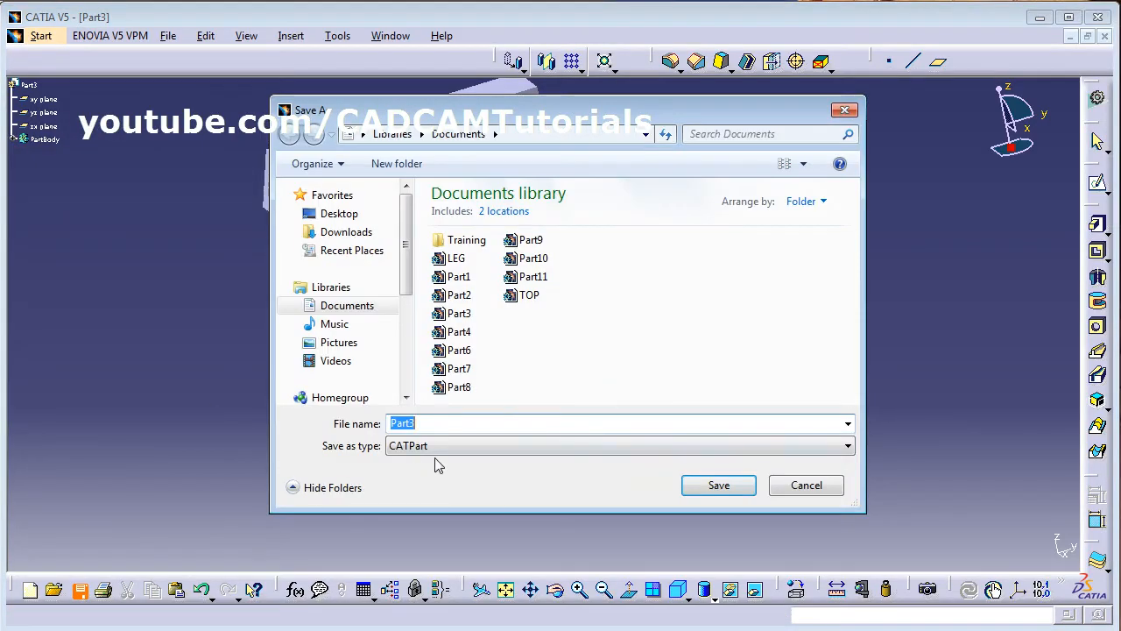
{"action": "type", "text": "STEP"}
{"action": "left_click", "coordinate": [728, 491]}
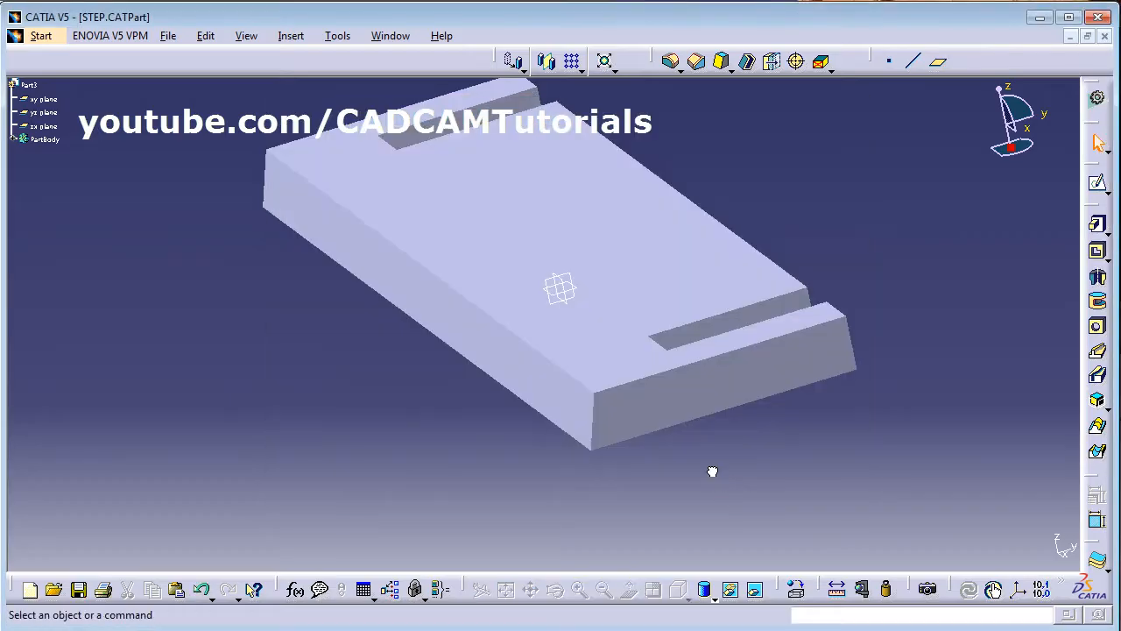
Review the assembly page of the PDF drawing and create a new product in the Assembly Design workbench.
{"action": "middle_click_drag", "start_coordinate": [403, 353], "coordinate": [387, 409]}
{"action": "key", "text": "alt+Tab"}
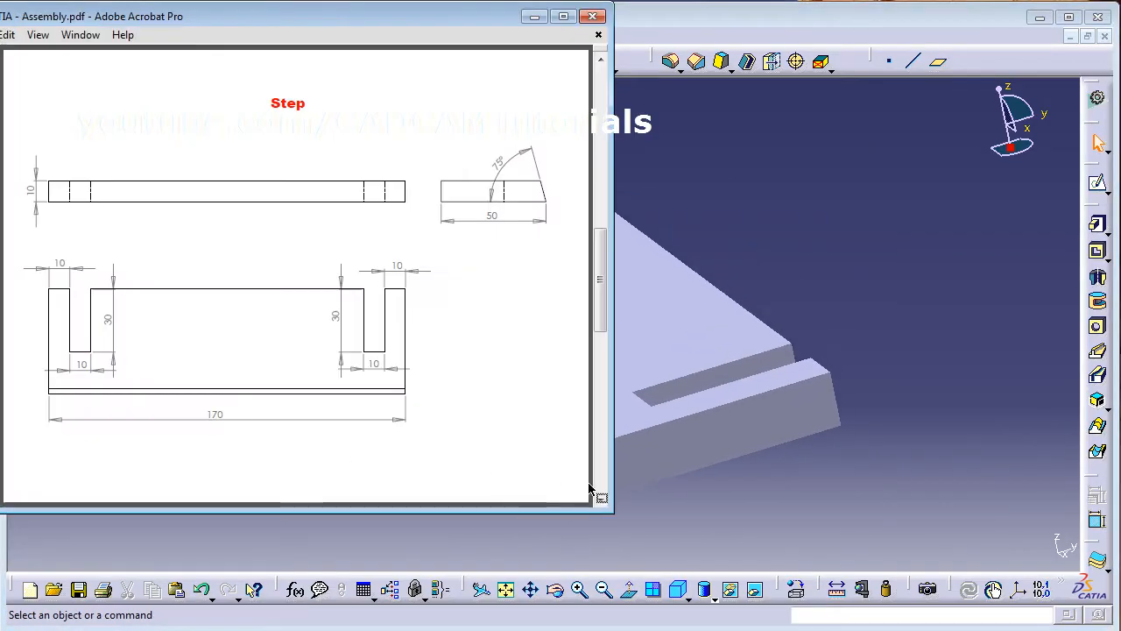
{"action": "left_click", "coordinate": [601, 500]}
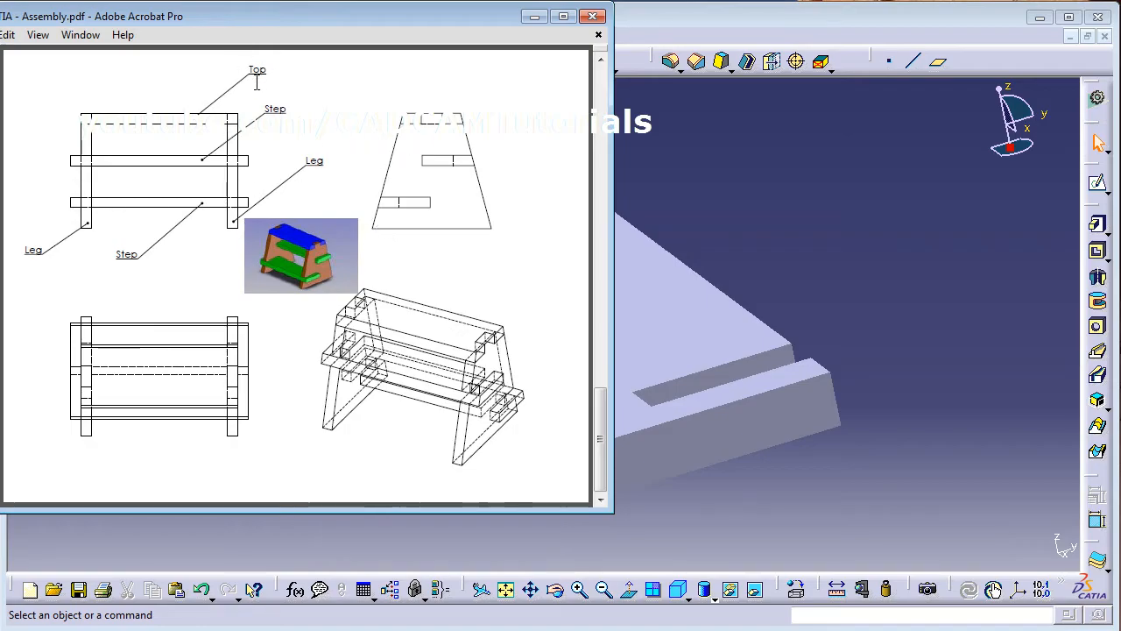
{"action": "left_click", "coordinate": [935, 208]}
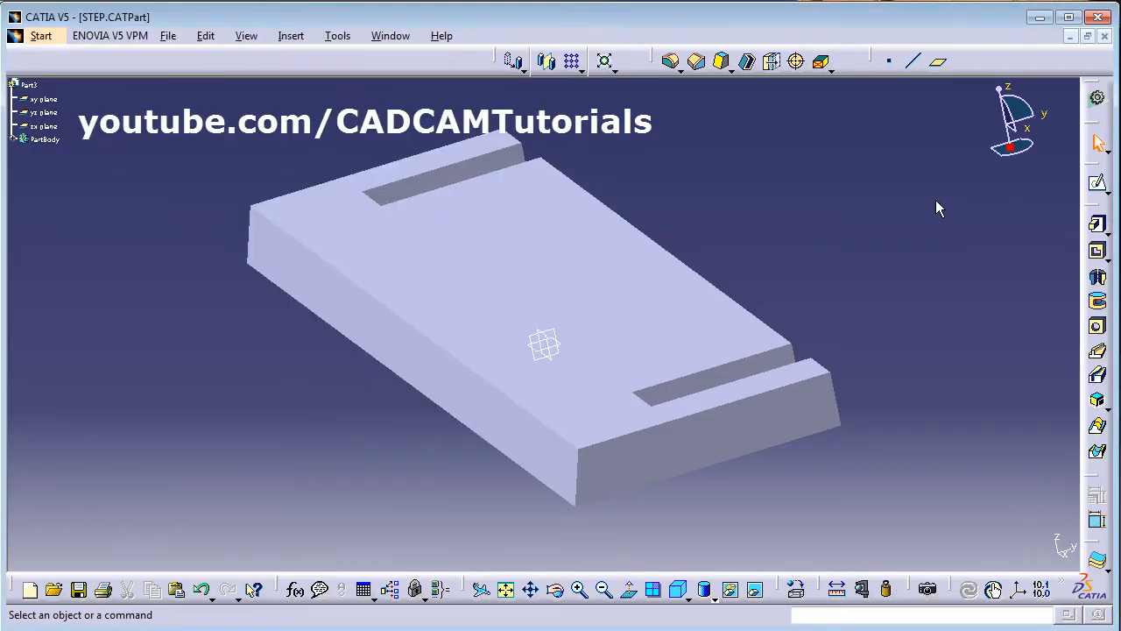
{"action": "left_click", "coordinate": [42, 37]}
{"action": "mouse_move", "coordinate": [131, 77]}
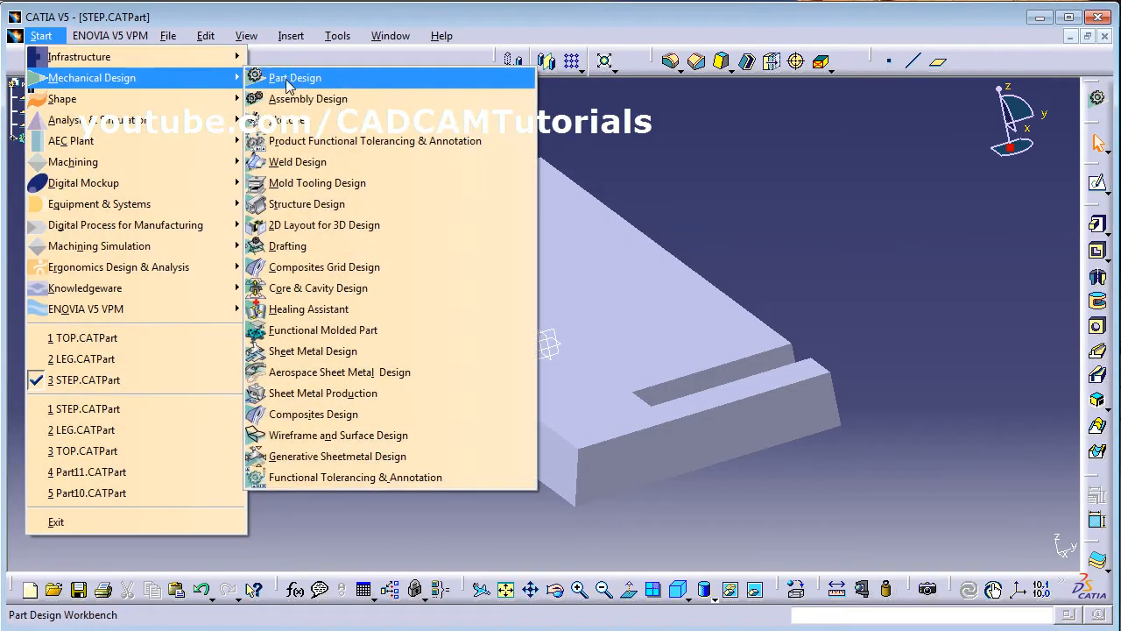
{"action": "left_click", "coordinate": [301, 99]}
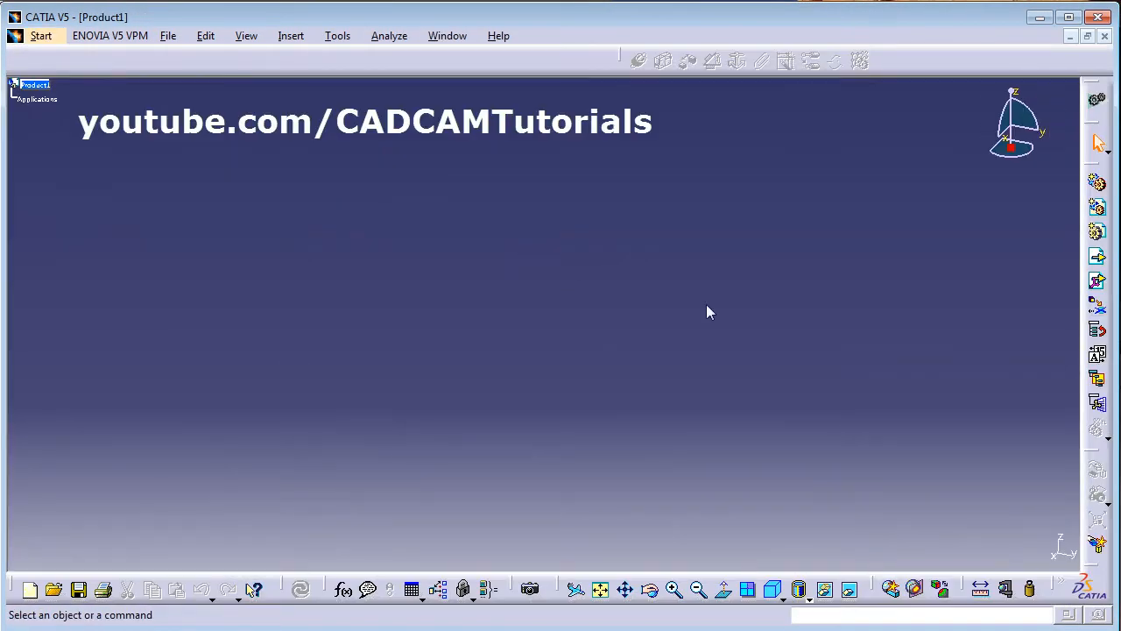
Start inserting an existing component into Product1, browsing the Documents library filtered to Parts (*.CATPart).
{"action": "left_click", "coordinate": [1099, 267]}
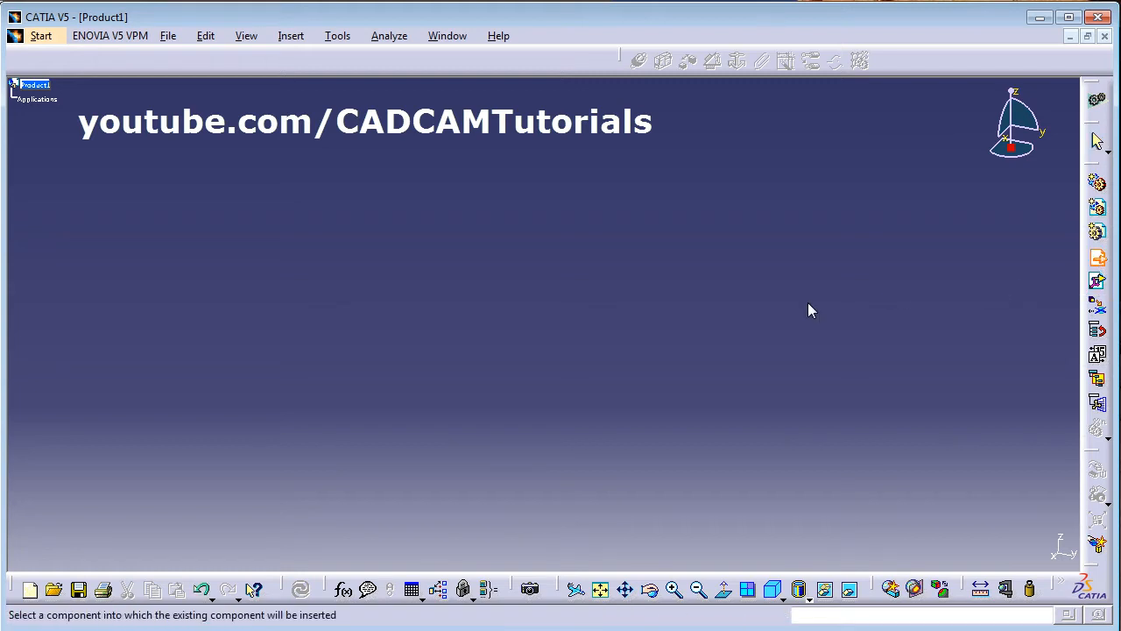
{"action": "left_click", "coordinate": [37, 85]}
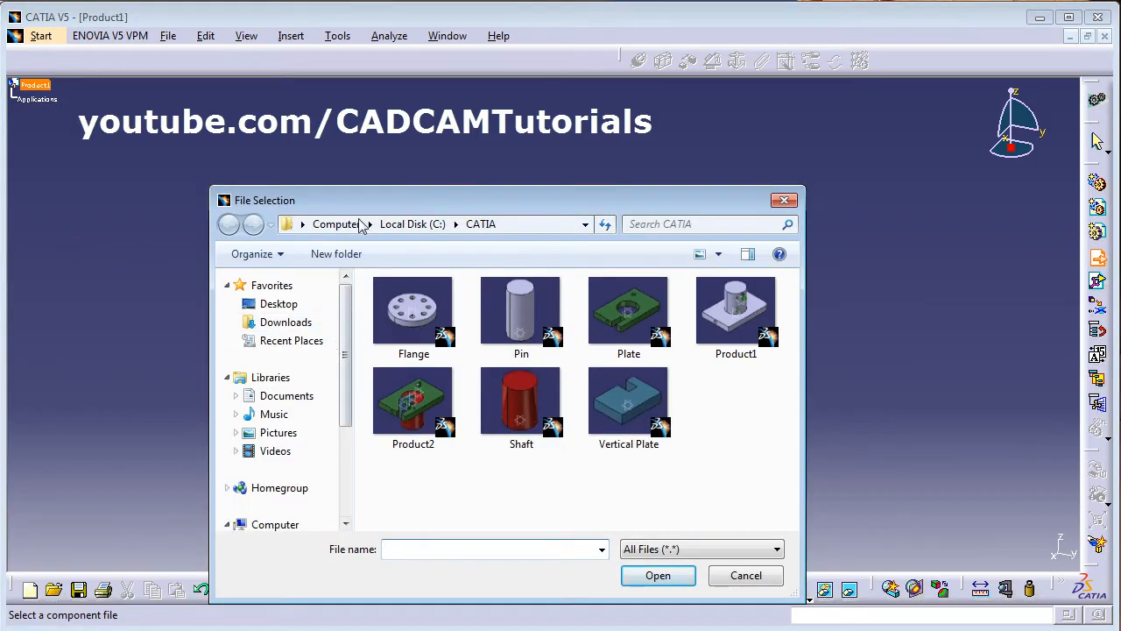
{"action": "left_click", "coordinate": [277, 399]}
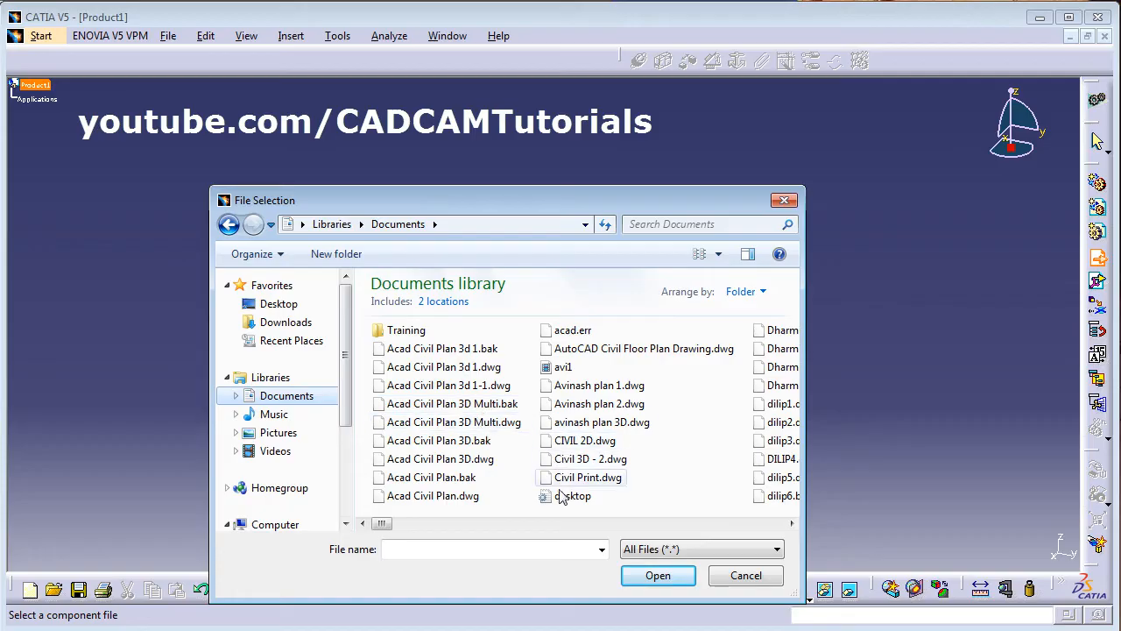
{"action": "left_click", "coordinate": [692, 549]}
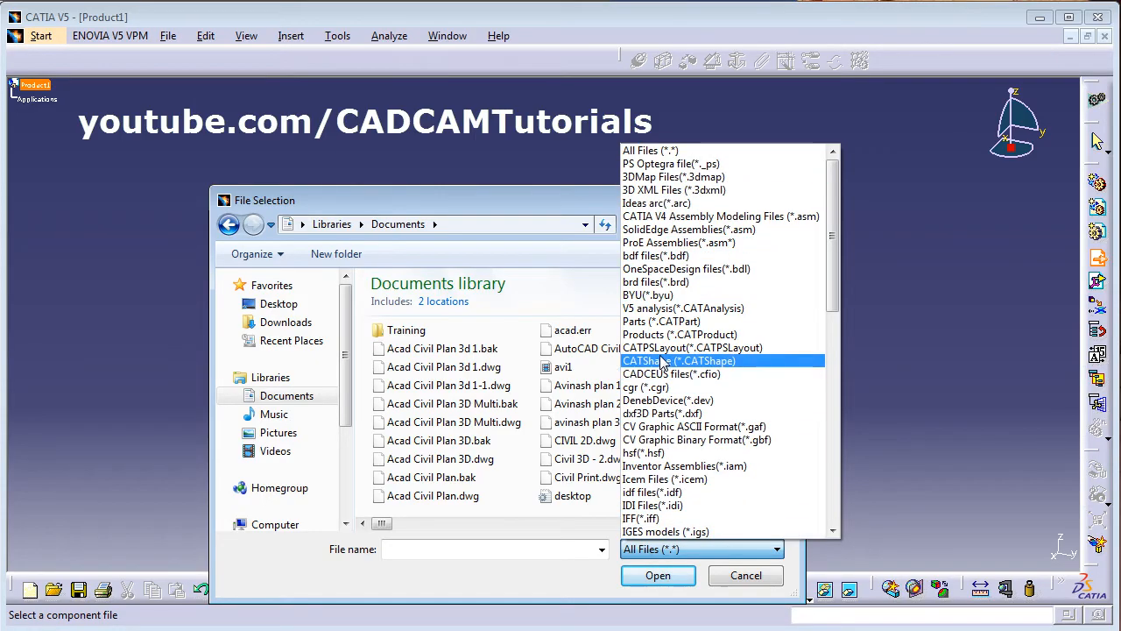
{"action": "left_click", "coordinate": [658, 322]}
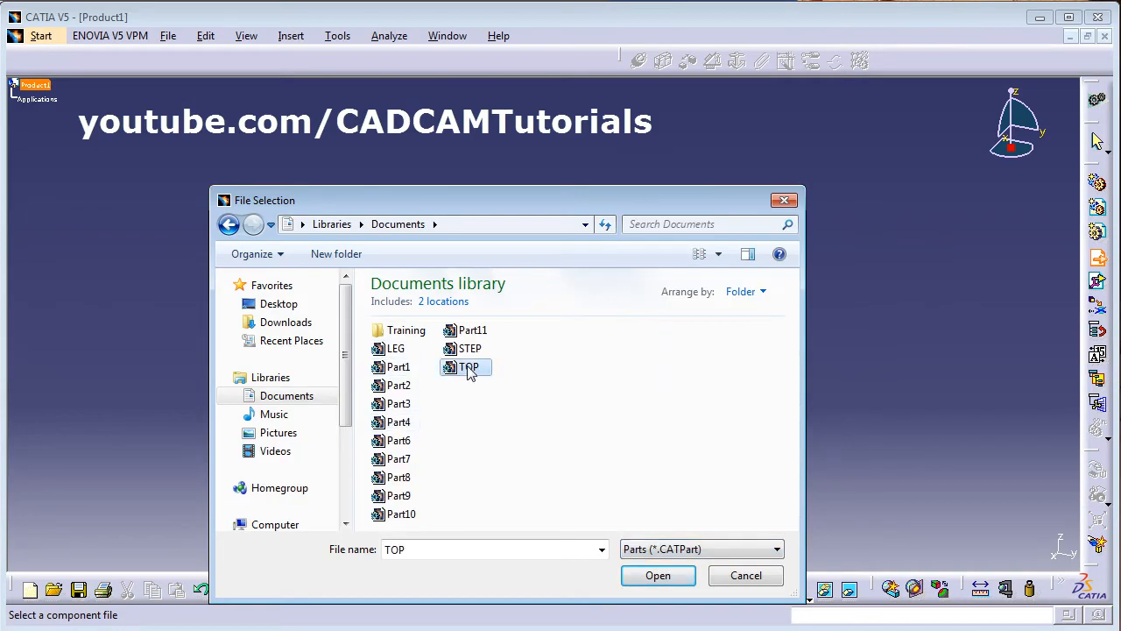
Show the part files as large icons and insert TOP into the assembly.
{"action": "left_click", "coordinate": [719, 255]}
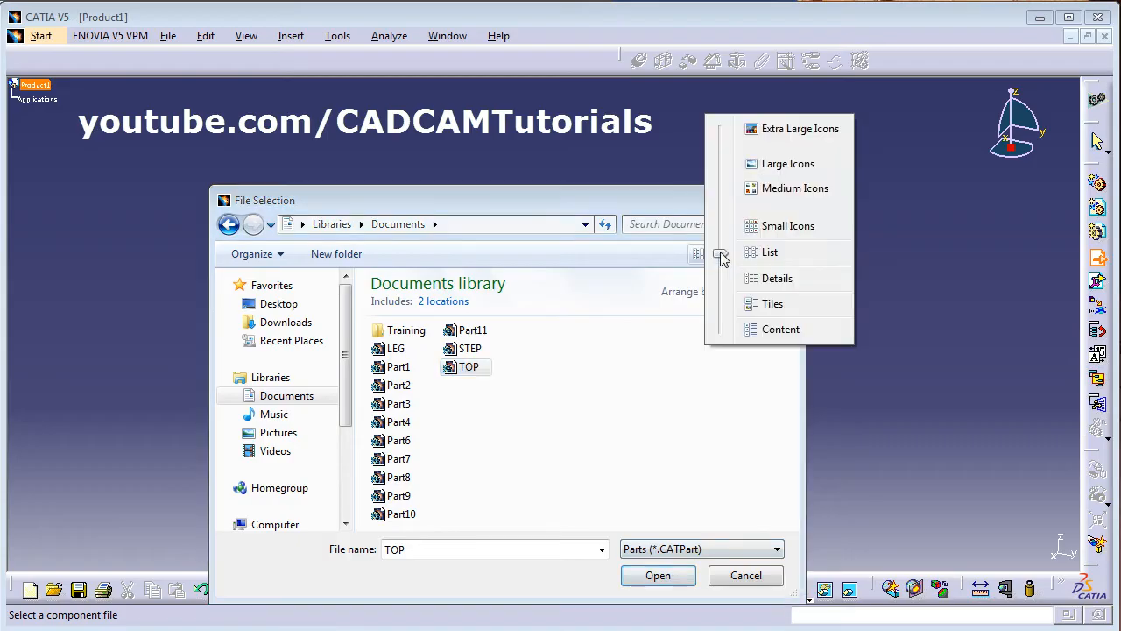
{"action": "left_click", "coordinate": [788, 165]}
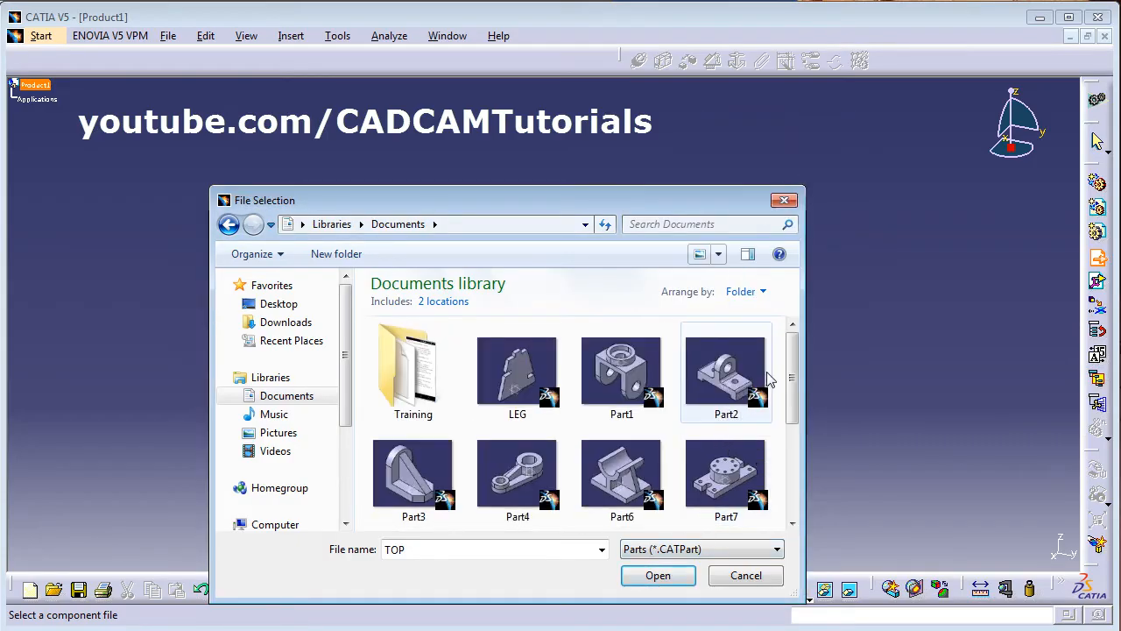
{"action": "scroll", "coordinate": [622, 385], "scroll_direction": "down", "scroll_amount": 4}
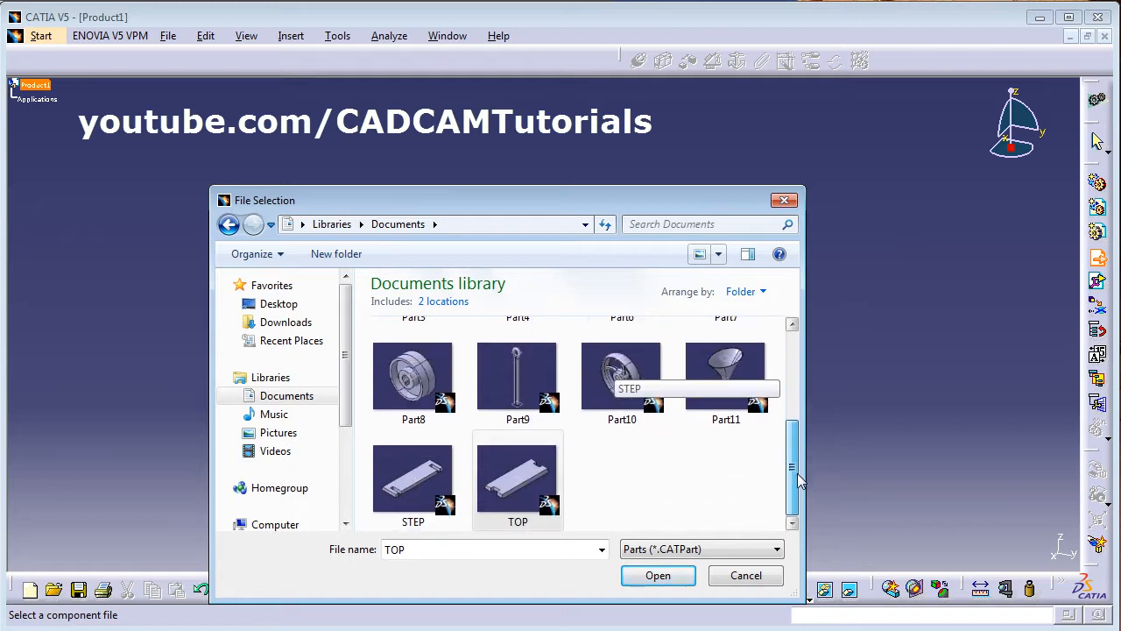
{"action": "double_click", "coordinate": [505, 481]}
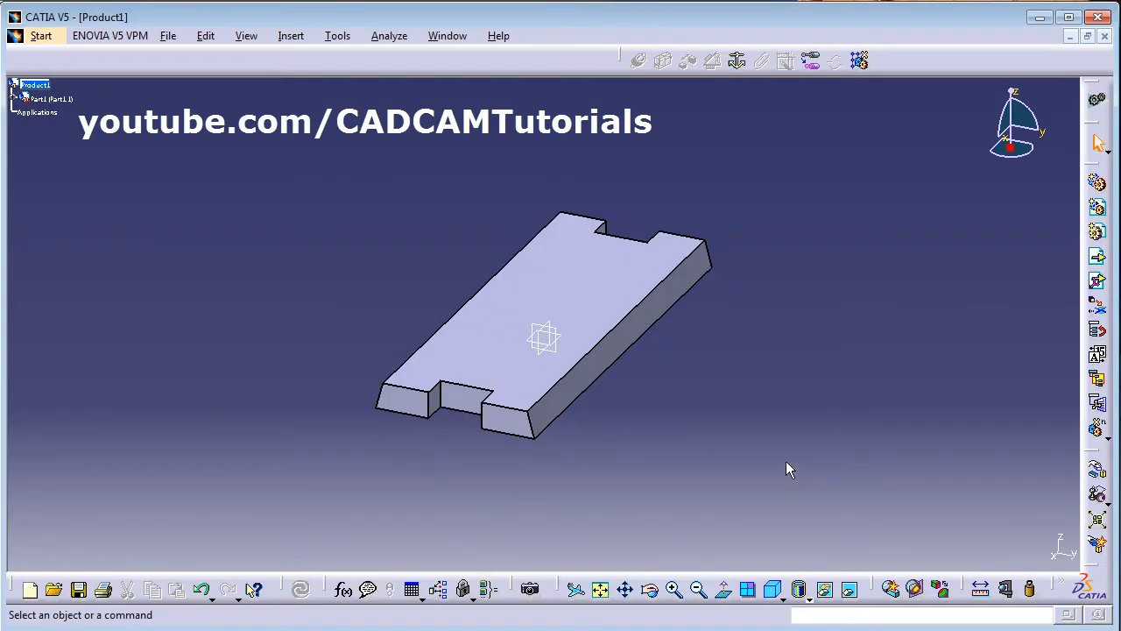
Anchor the inserted top part in place with a Fix constraint.
{"action": "left_click", "coordinate": [738, 62]}
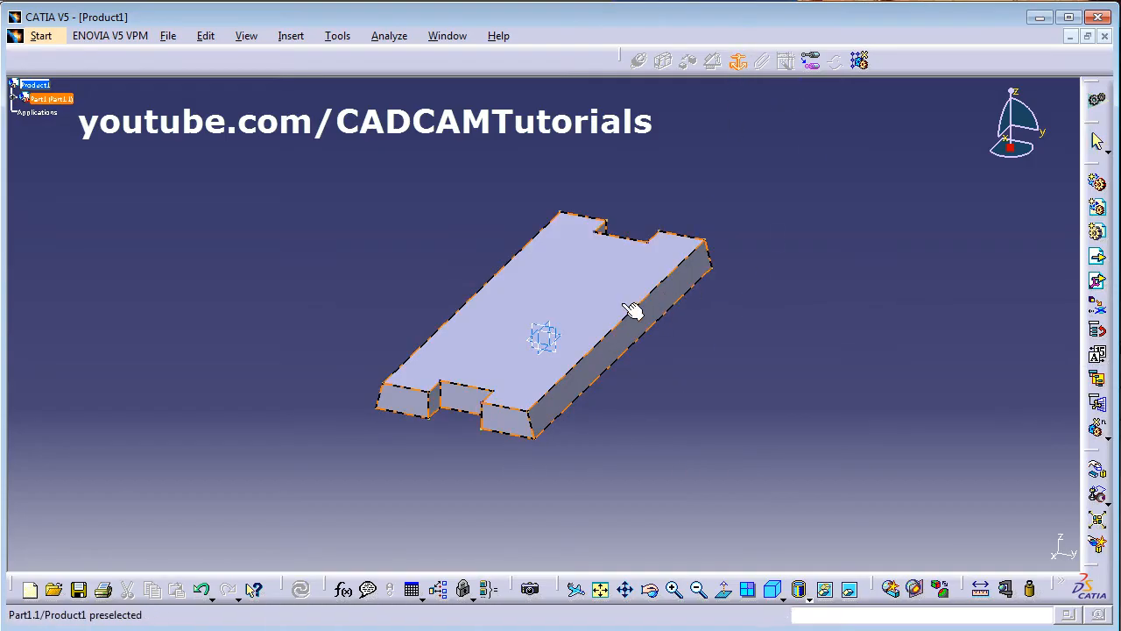
{"action": "left_click", "coordinate": [596, 309]}
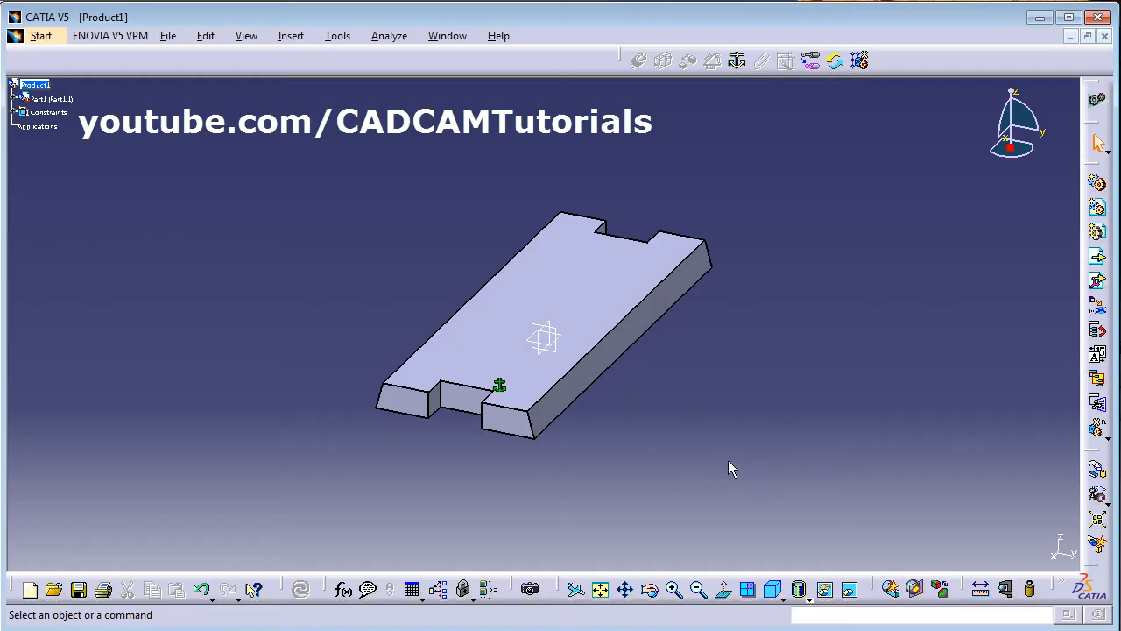
{"action": "middle_click_drag", "start_coordinate": [717, 416], "coordinate": [738, 353]}
Check the assembly drawing for the leg's position, then insert the LEG part into Product1 as an existing component.
{"action": "key", "text": "alt+Tab"}
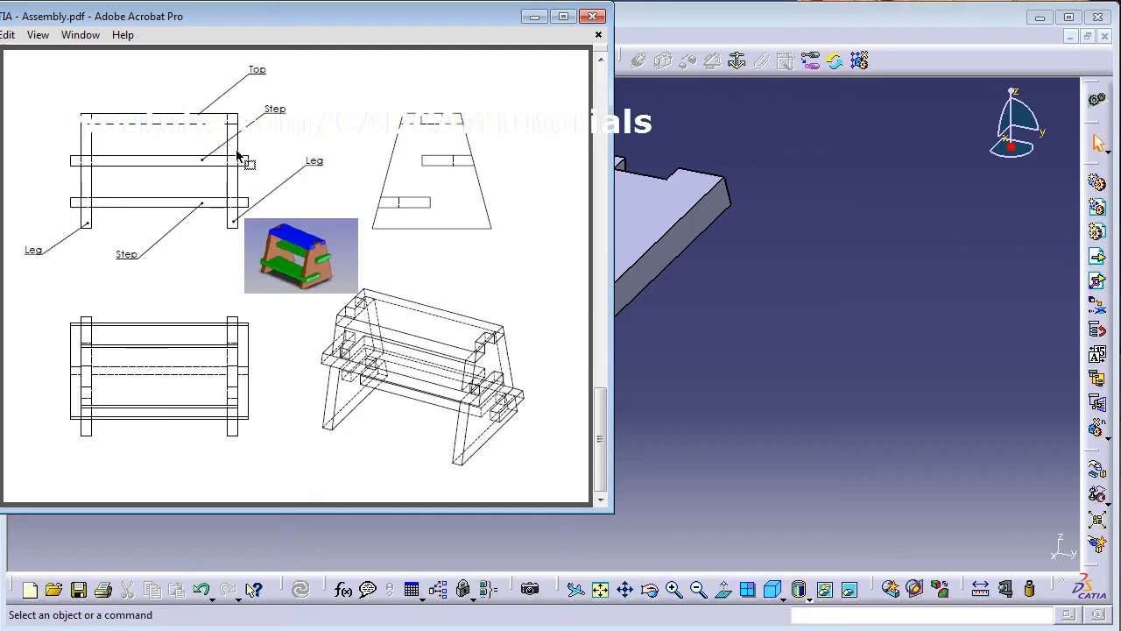
{"action": "key", "text": "alt+Tab"}
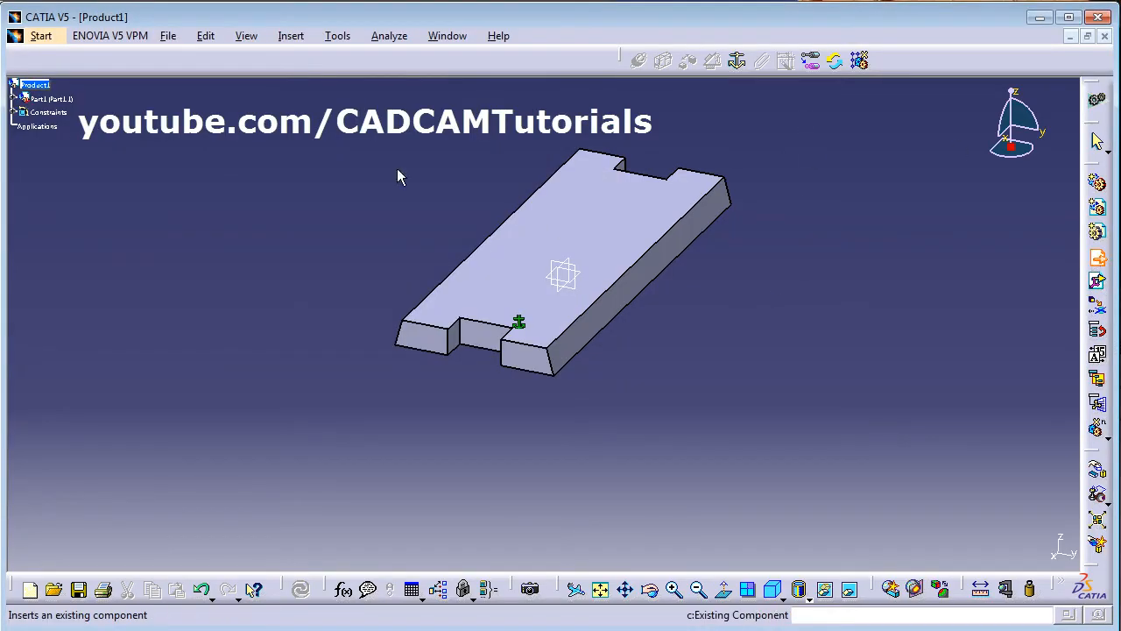
{"action": "left_click", "coordinate": [1096, 256]}
{"action": "left_click", "coordinate": [37, 87]}
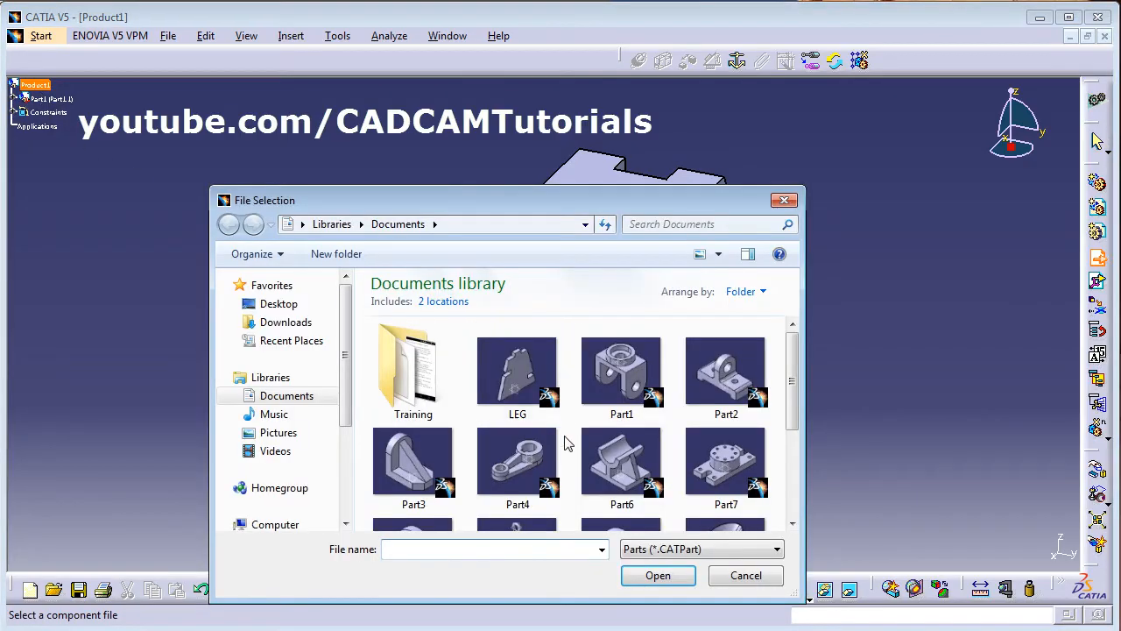
{"action": "left_click", "coordinate": [515, 396]}
{"action": "left_click", "coordinate": [655, 574]}
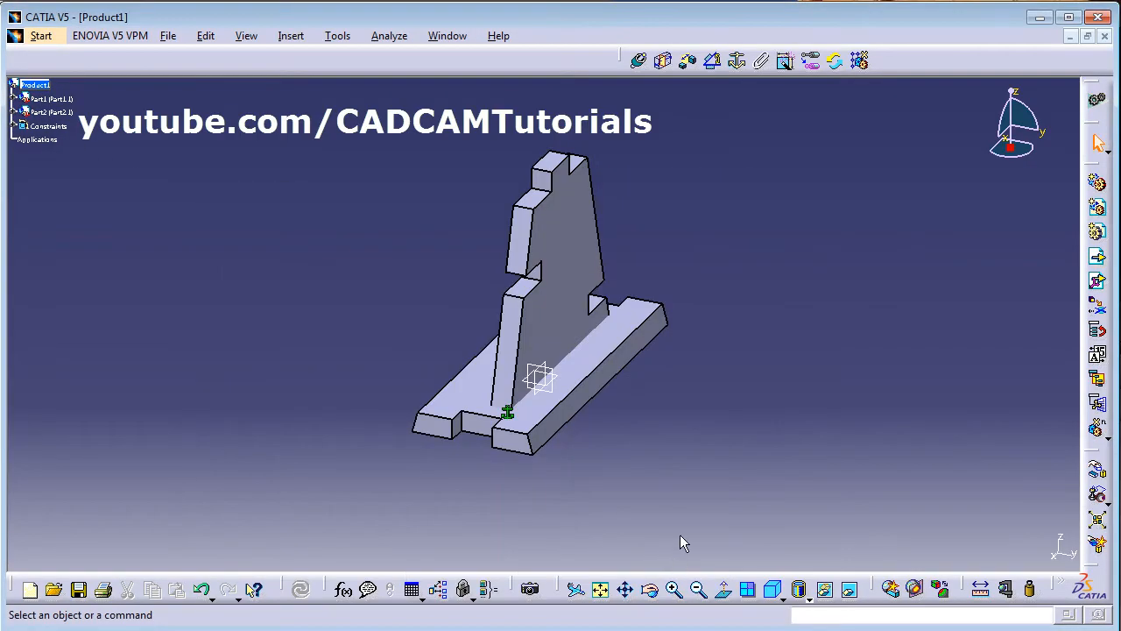
{"action": "middle_click_drag", "start_coordinate": [615, 479], "coordinate": [606, 468]}
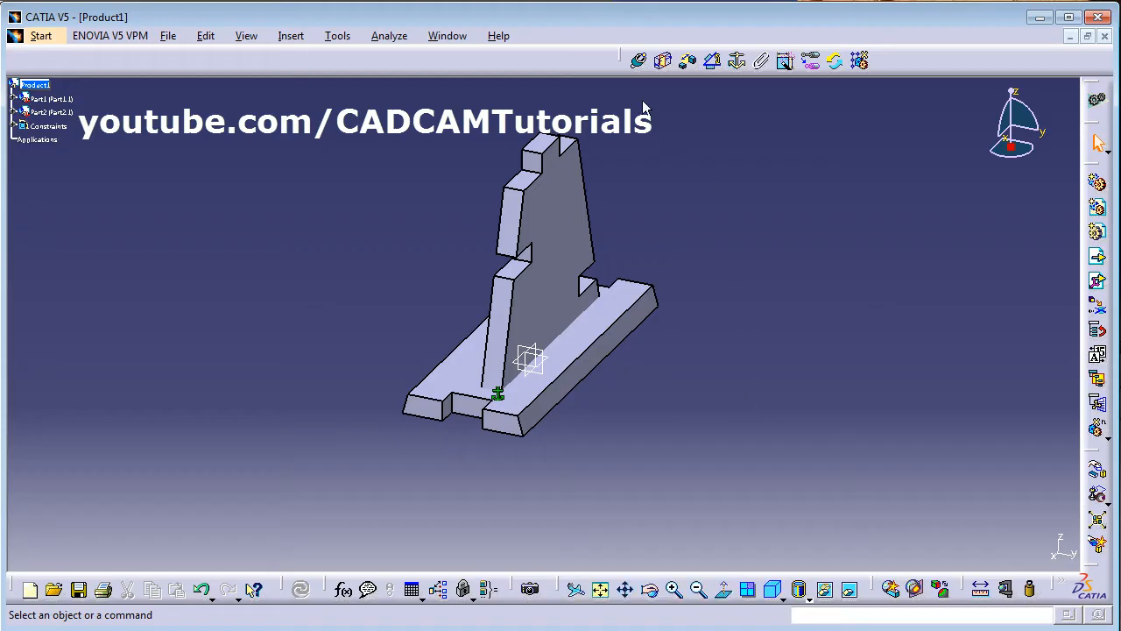
Add a coincidence constraint with Same orientation between the leg's broad face and the inner end face of the top's notch, and update.
{"action": "left_click", "coordinate": [640, 63]}
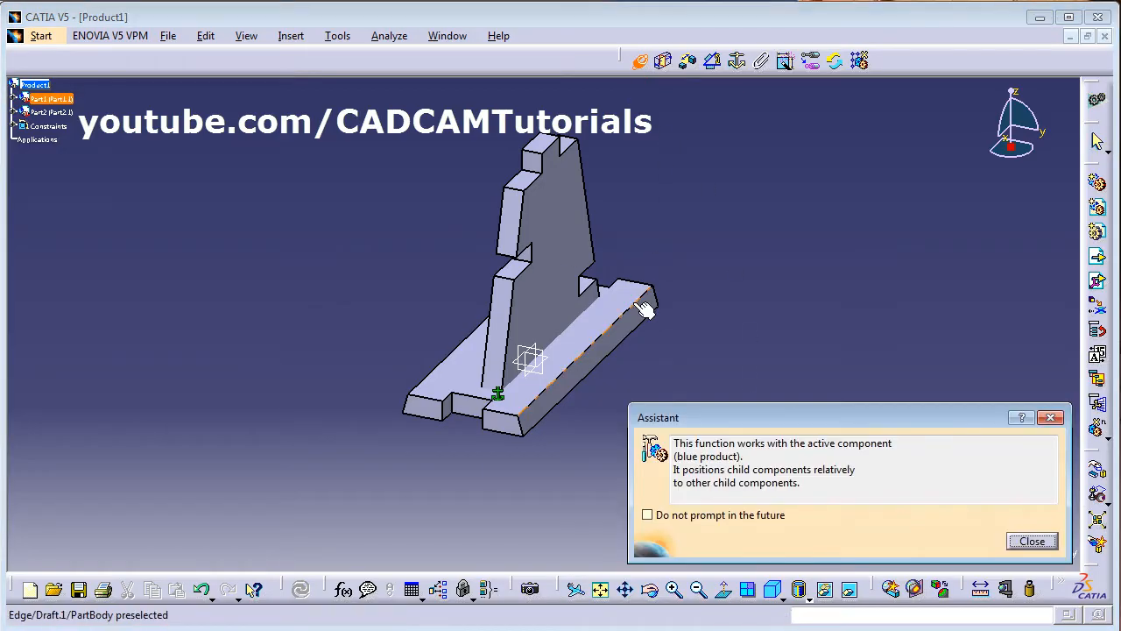
{"action": "left_click", "coordinate": [647, 515]}
{"action": "left_click", "coordinate": [1030, 541]}
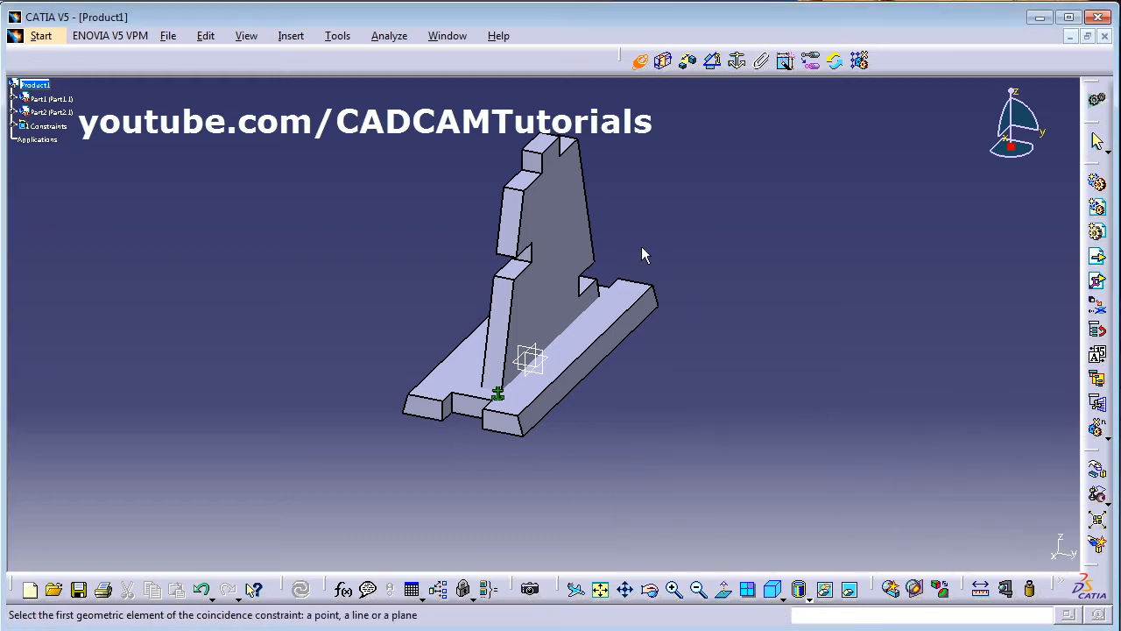
{"action": "left_click", "coordinate": [554, 215]}
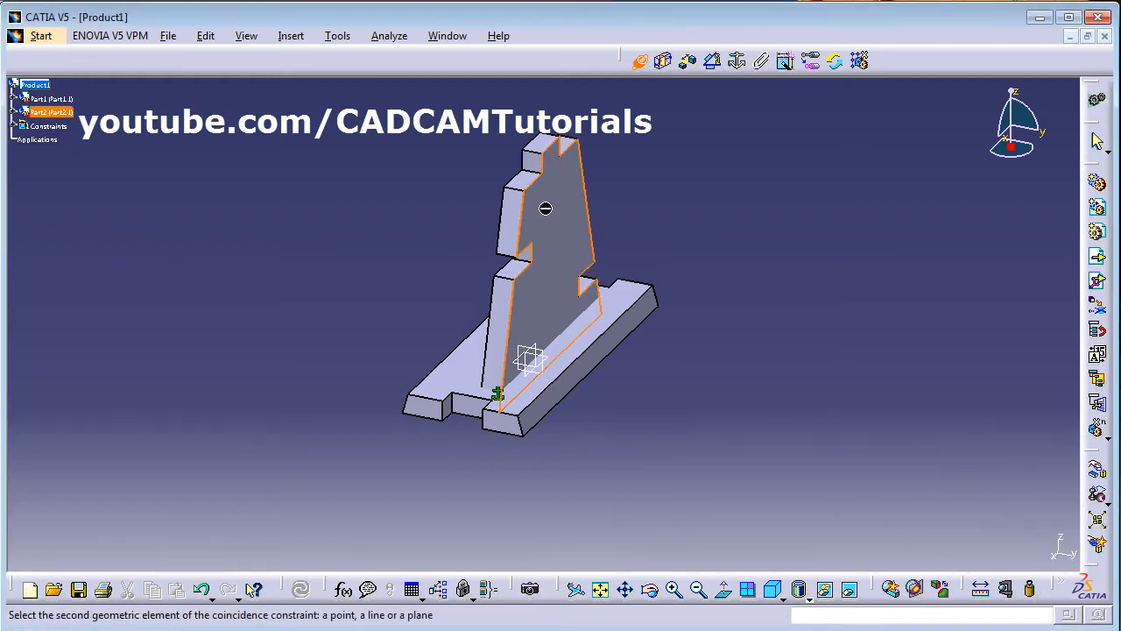
{"action": "left_click", "coordinate": [480, 413]}
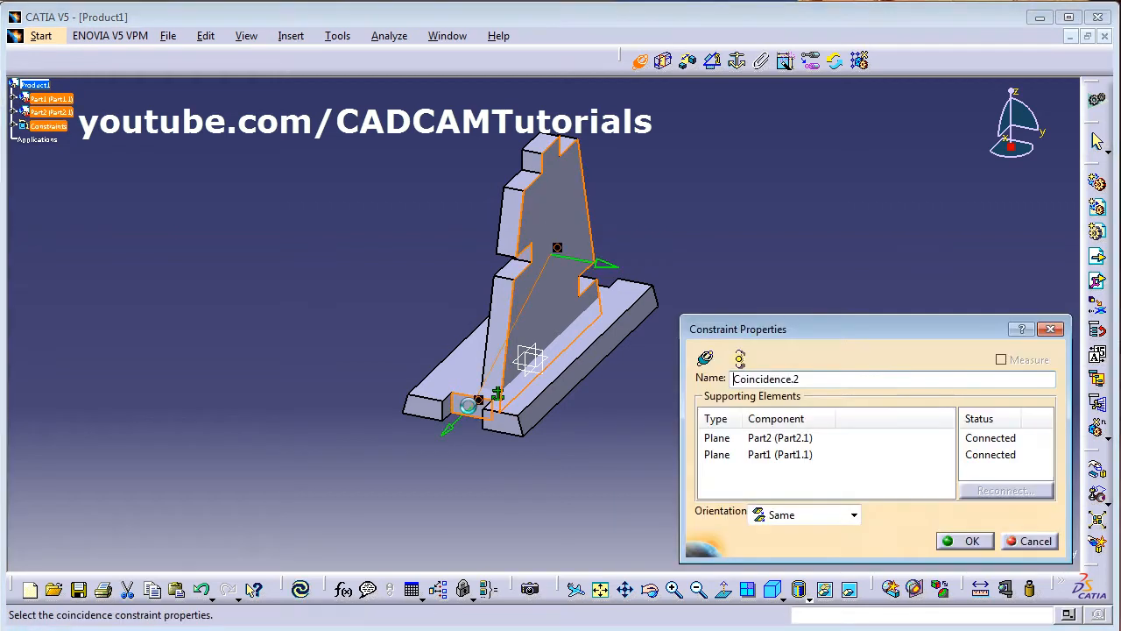
{"action": "left_click", "coordinate": [966, 540]}
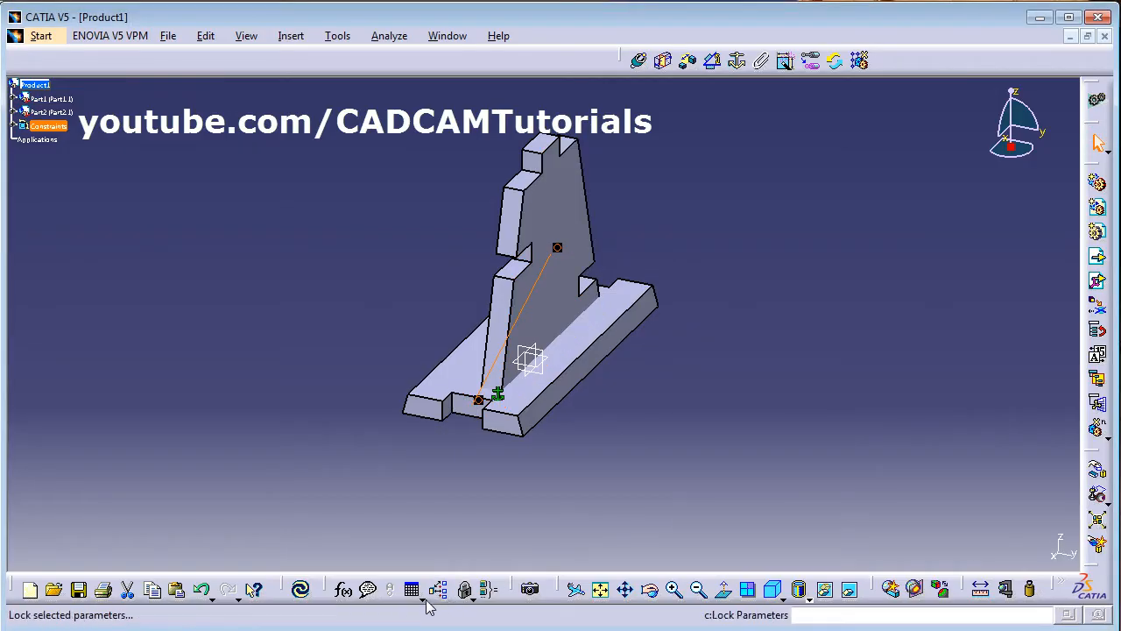
{"action": "left_click", "coordinate": [304, 593]}
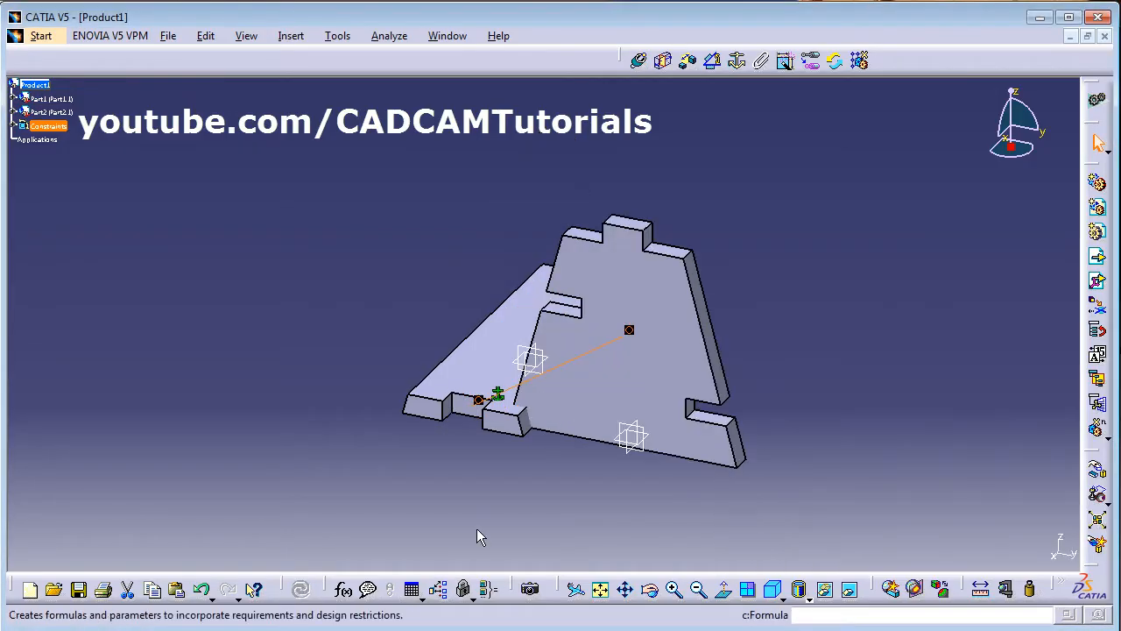
{"action": "mouse_move", "coordinate": [476, 468]}
{"action": "middle_mouse_down"}
{"action": "mouse_move", "coordinate": [480, 444]}
{"action": "mouse_move", "coordinate": [452, 487]}
{"action": "mouse_move", "coordinate": [460, 482]}
{"action": "middle_mouse_up"}
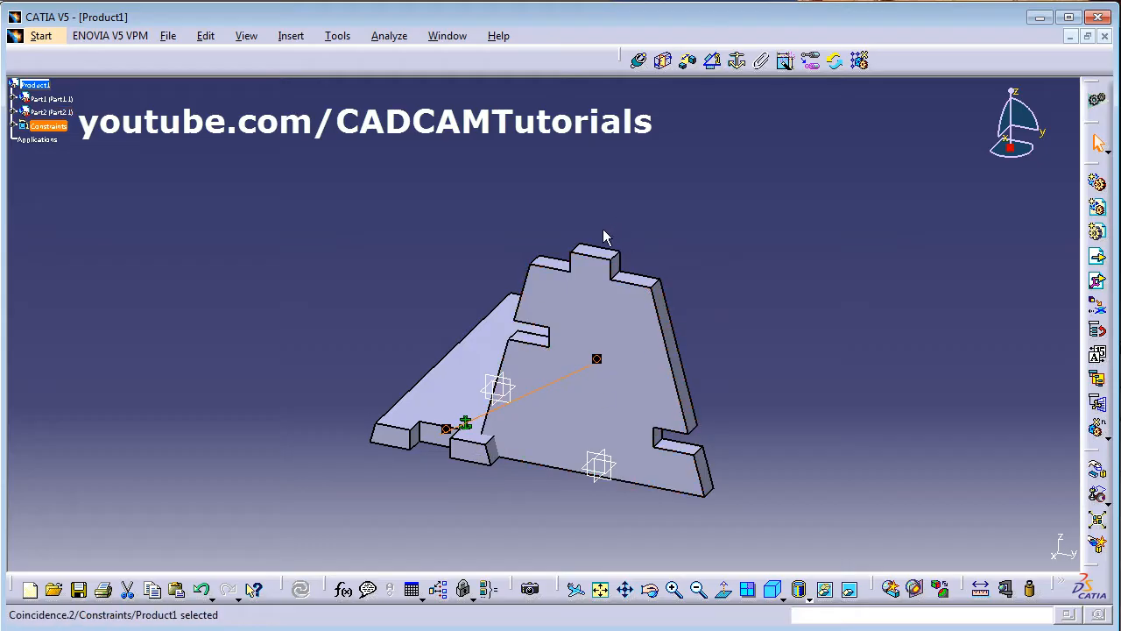
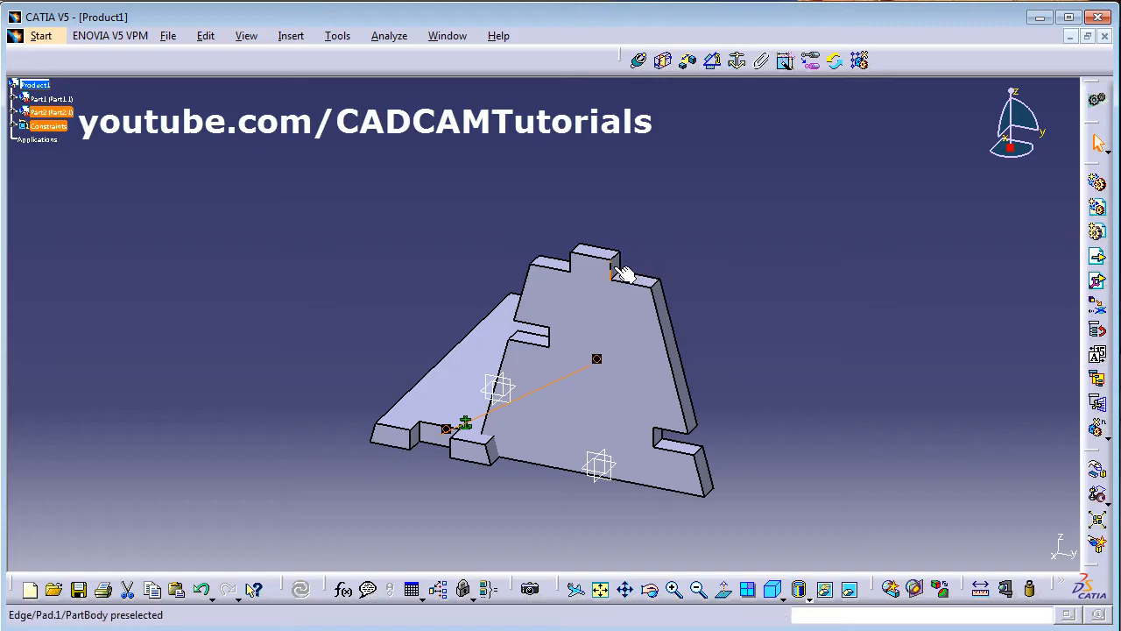
Make the side face of the leg's tenon coincident with the side face of the top's notch and update the assembly.
{"action": "left_click", "coordinate": [460, 451]}
{"action": "left_click", "coordinate": [639, 60]}
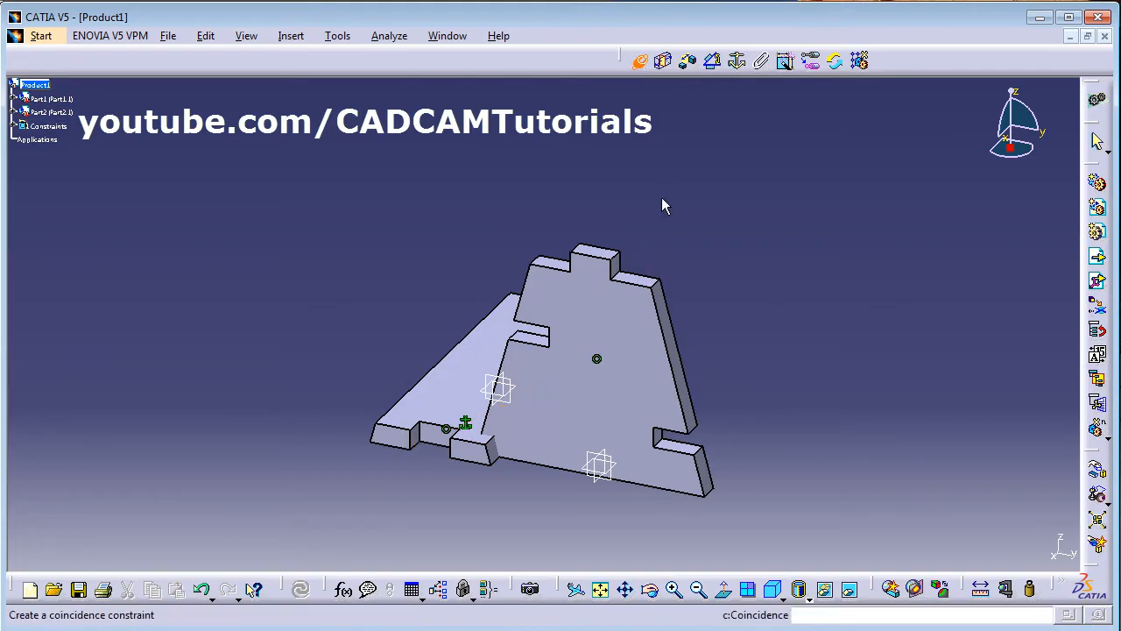
{"action": "left_click", "coordinate": [620, 274]}
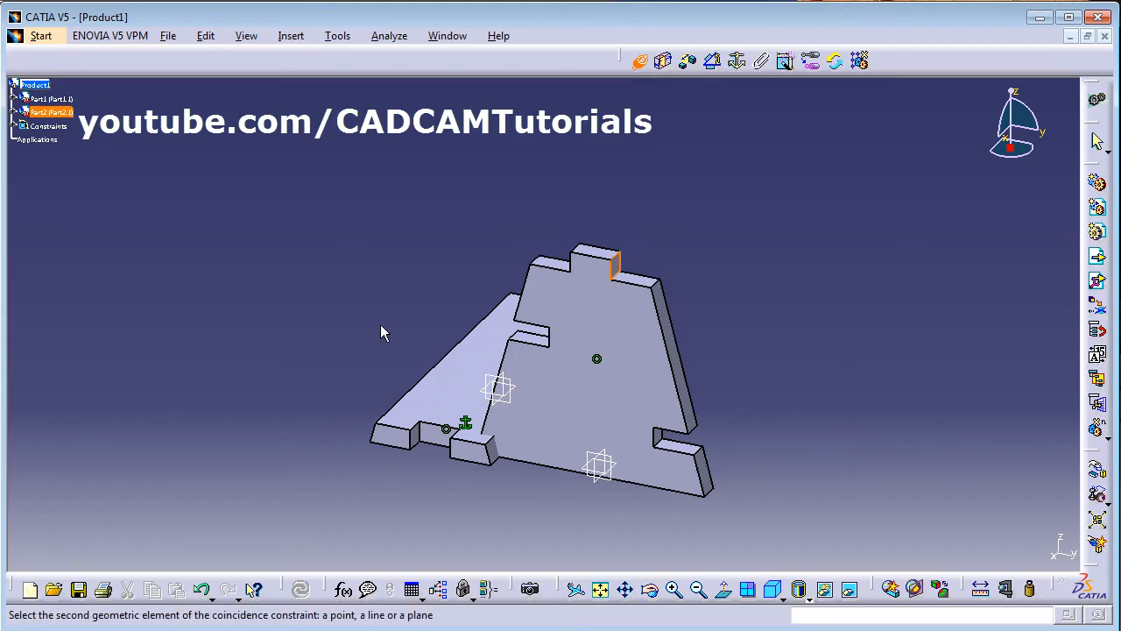
{"action": "middle_click_drag", "start_coordinate": [380, 330], "coordinate": [544, 359]}
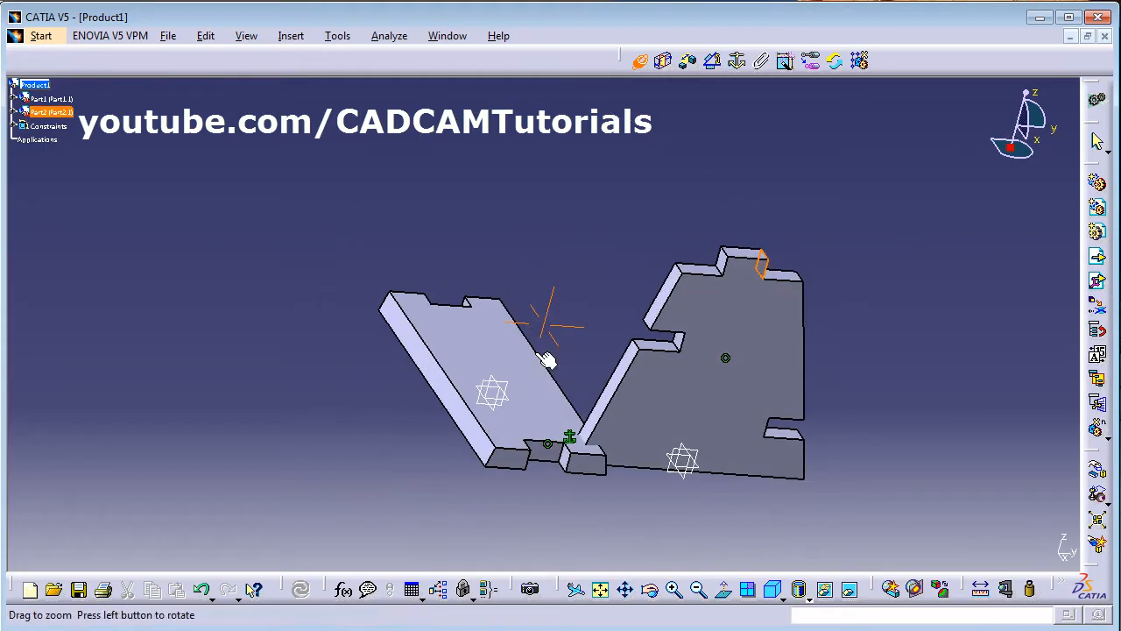
{"action": "left_click", "coordinate": [572, 464]}
{"action": "left_click", "coordinate": [972, 541]}
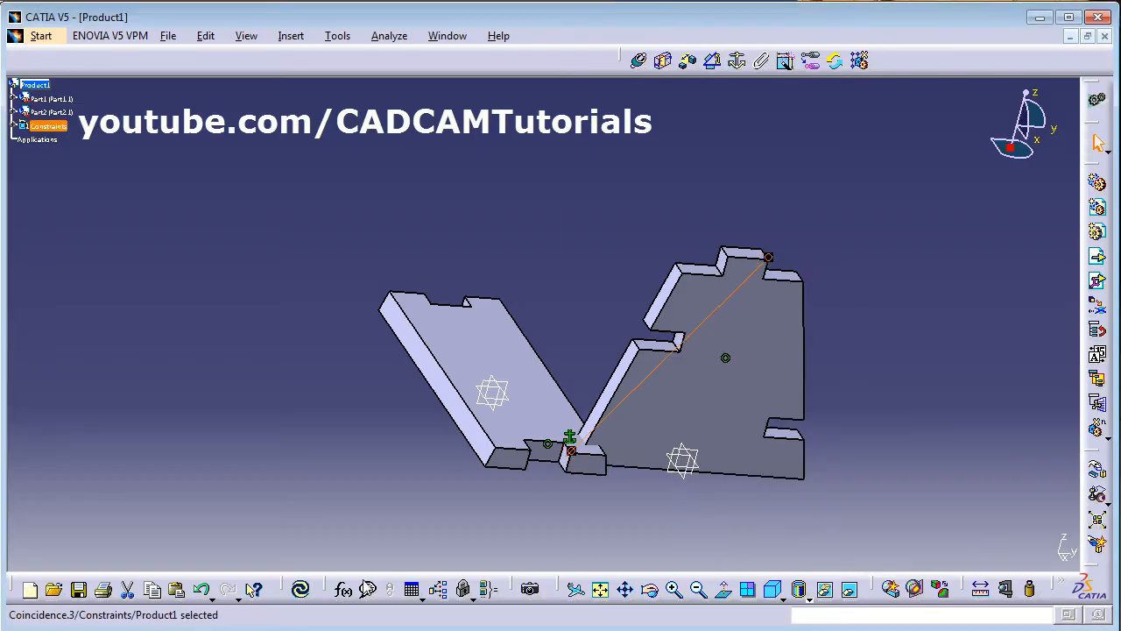
{"action": "left_click", "coordinate": [306, 588]}
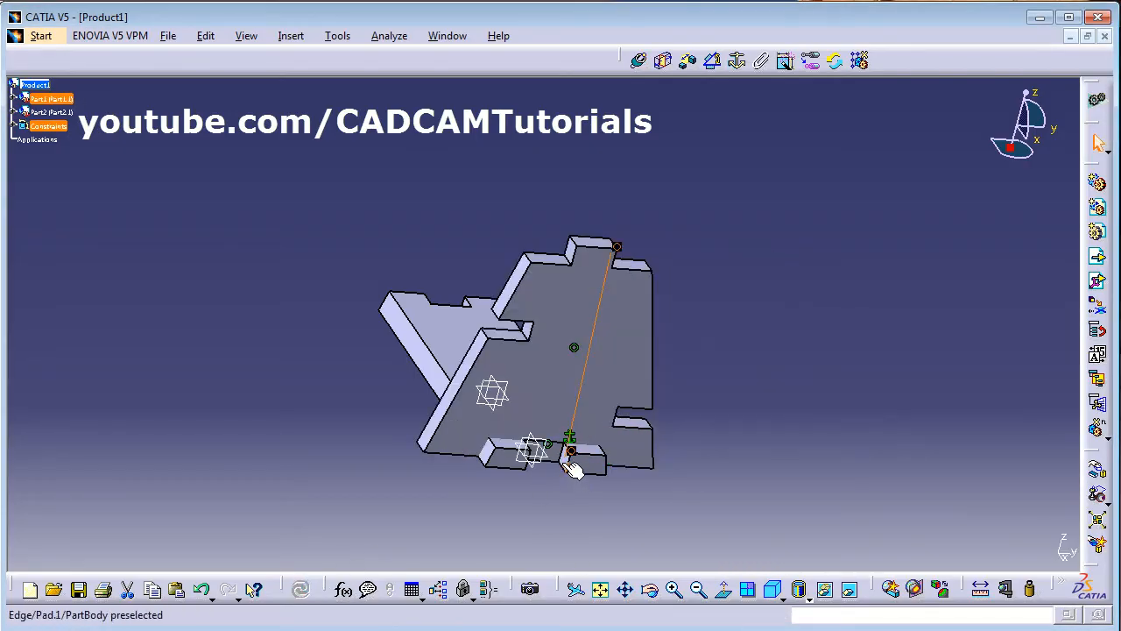
{"action": "middle_click_drag", "start_coordinate": [572, 469], "coordinate": [295, 345]}
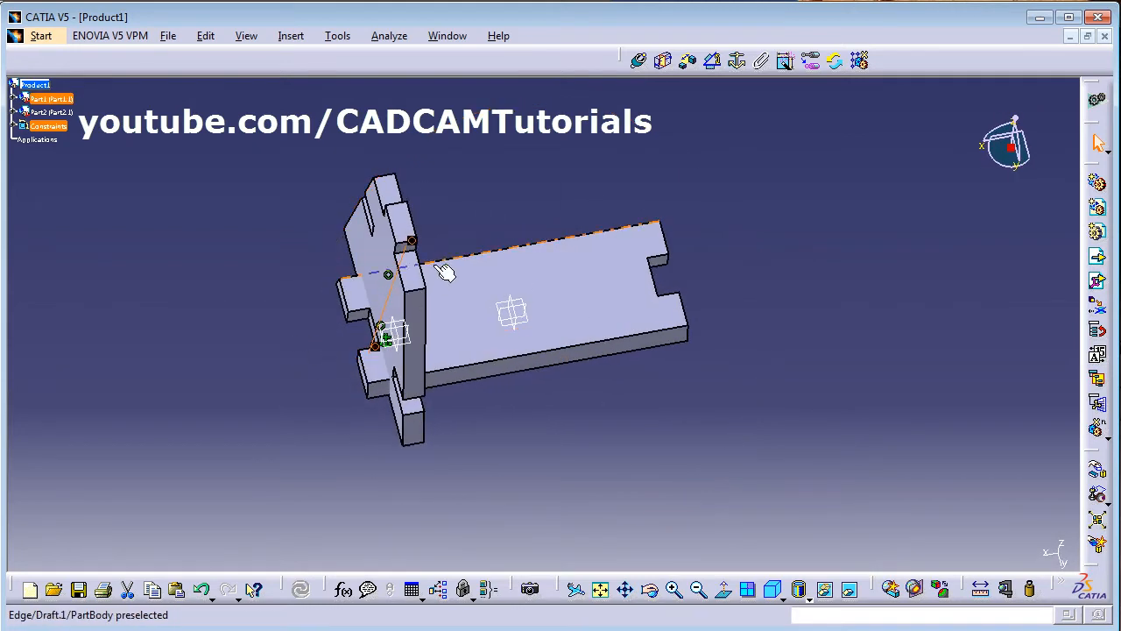
Change the orientation of the Coincidence.2 constraint to Opposite and update the assembly.
{"action": "left_click", "coordinate": [389, 278]}
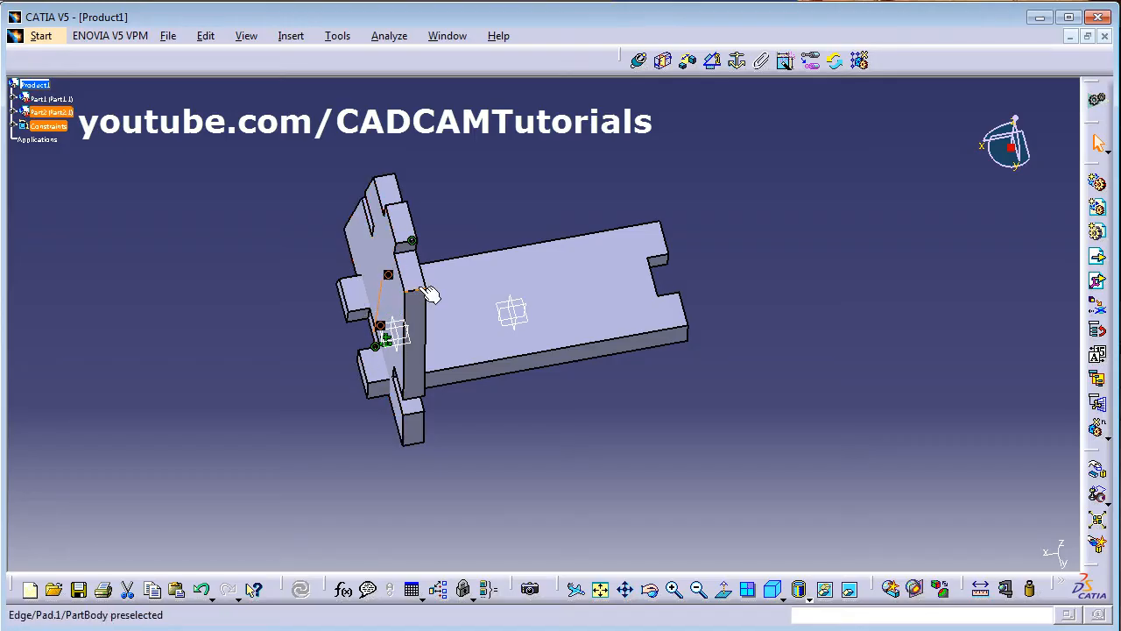
{"action": "left_click", "coordinate": [14, 126]}
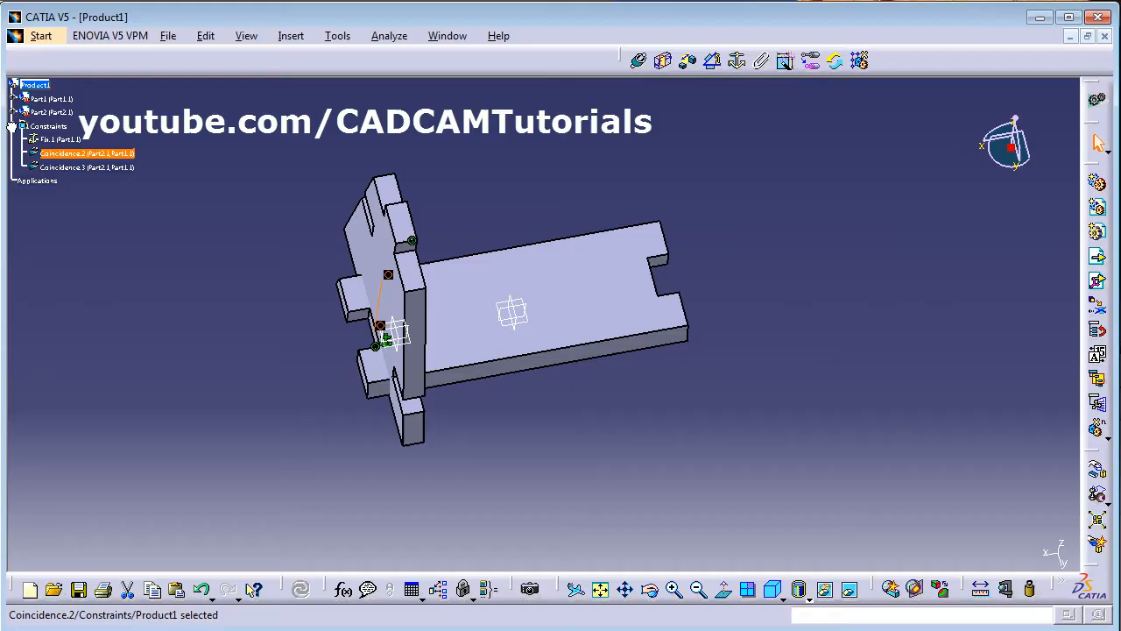
{"action": "double_click", "coordinate": [103, 157]}
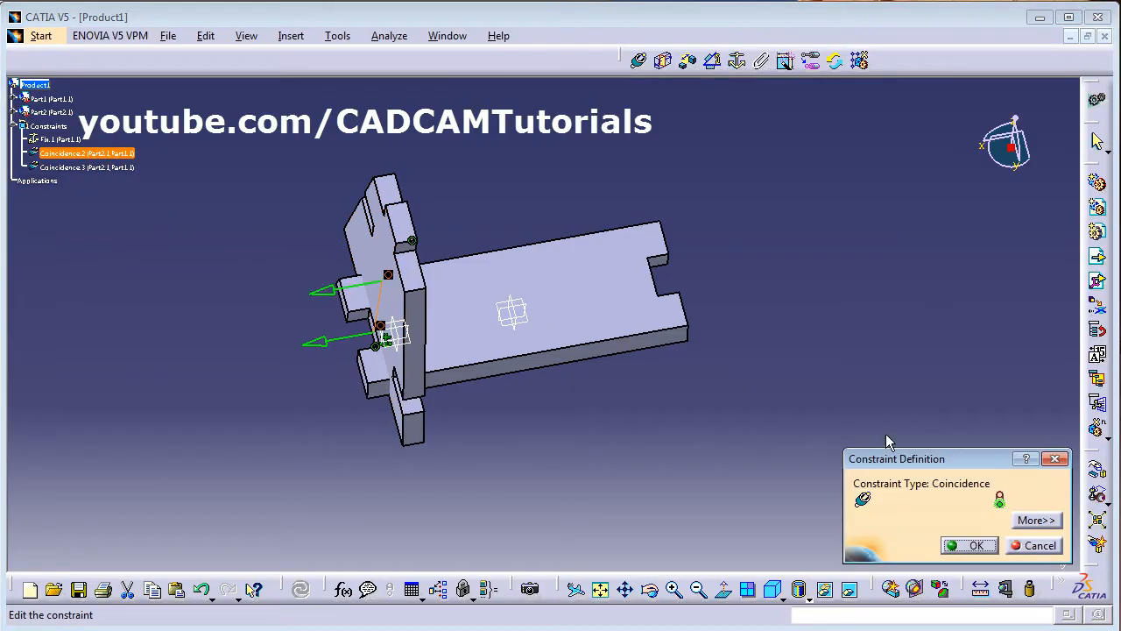
{"action": "left_click", "coordinate": [1038, 520]}
{"action": "left_click", "coordinate": [648, 461]}
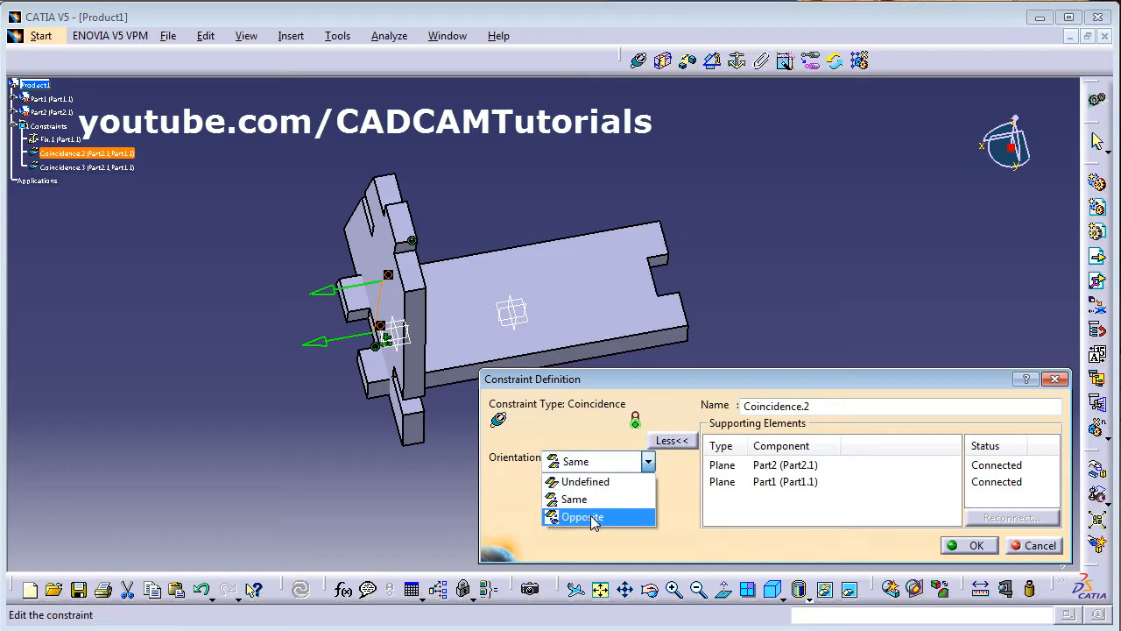
{"action": "left_click", "coordinate": [591, 518]}
{"action": "left_click", "coordinate": [963, 544]}
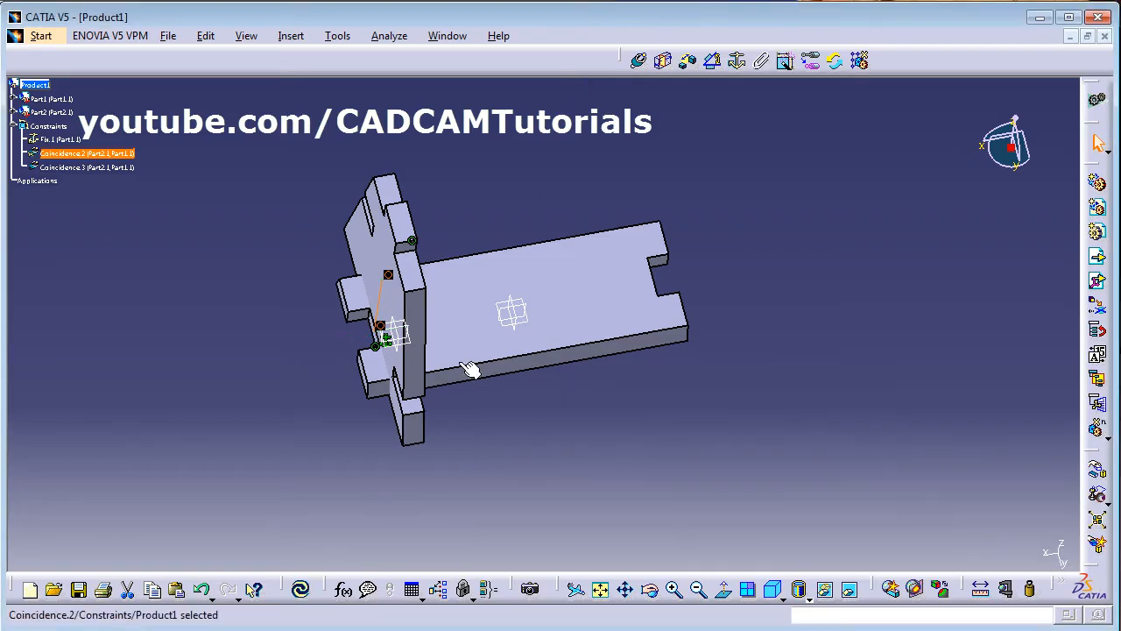
{"action": "left_click", "coordinate": [300, 589]}
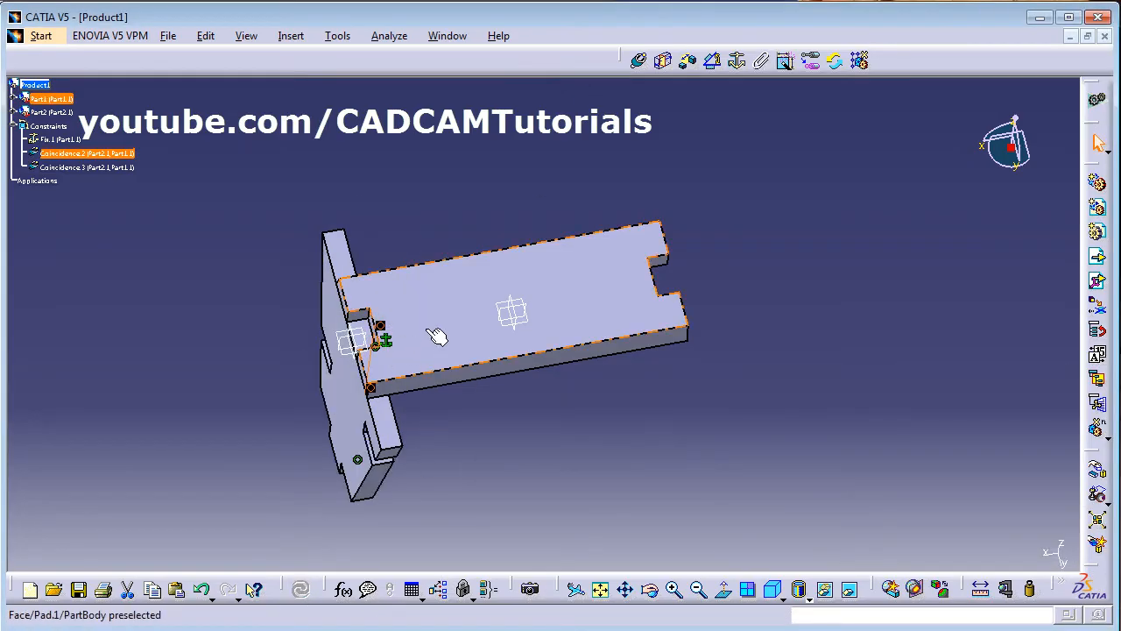
Rotate the leg freehand around the X axis with the Manipulation tool so it stands above the top part.
{"action": "middle_click_drag", "start_coordinate": [512, 383], "coordinate": [509, 254]}
{"action": "middle_click_drag", "start_coordinate": [516, 381], "coordinate": [588, 429]}
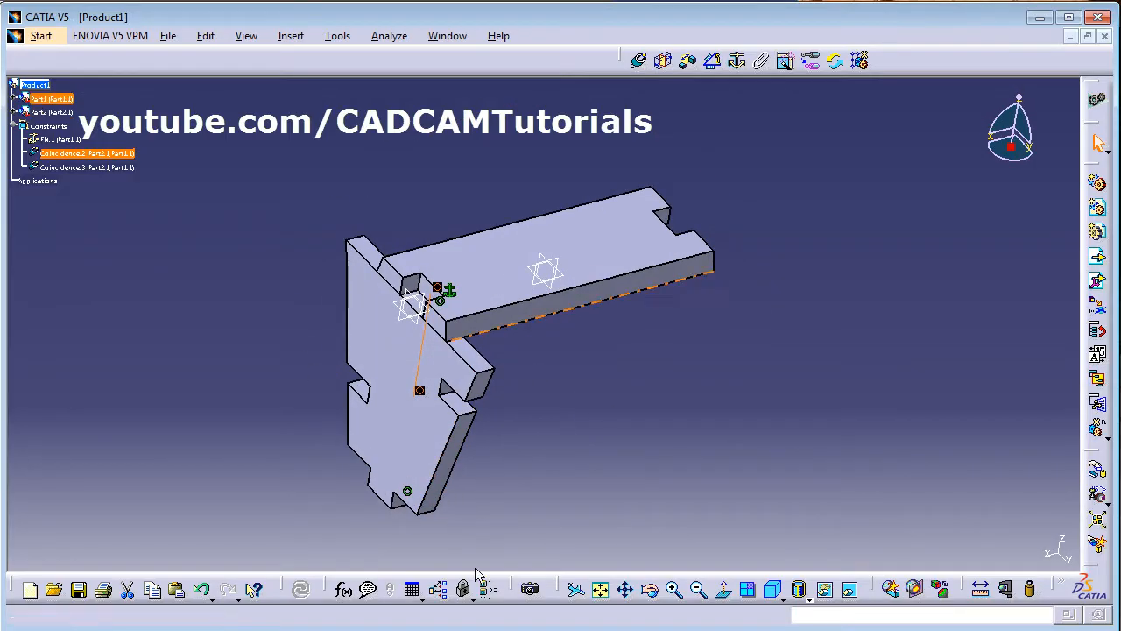
{"action": "left_click", "coordinate": [1098, 480]}
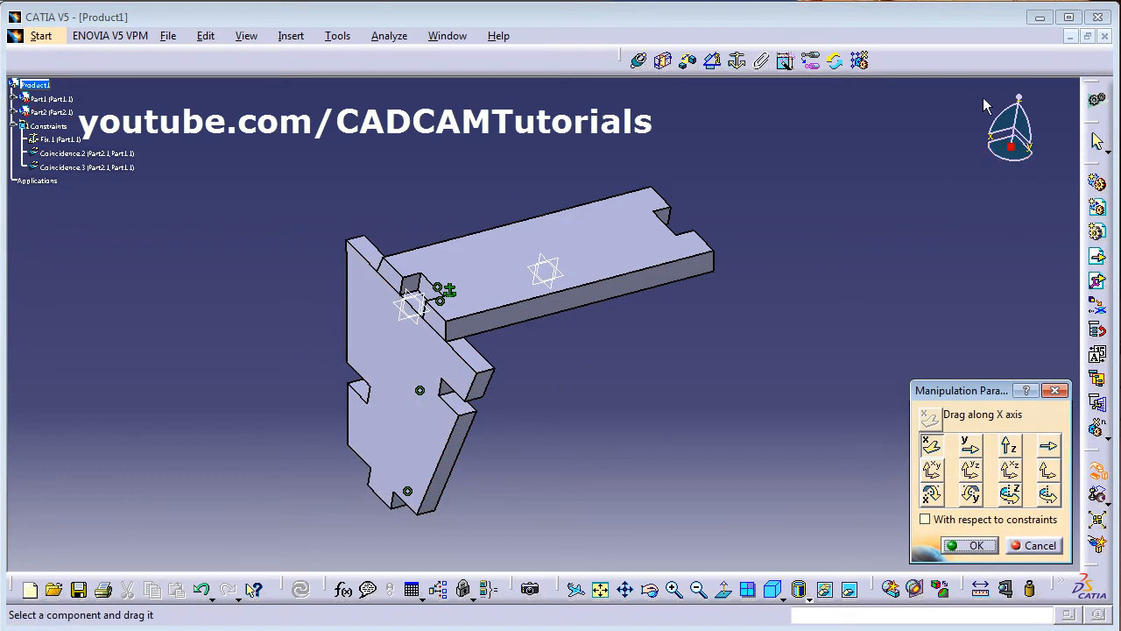
{"action": "left_click", "coordinate": [931, 493]}
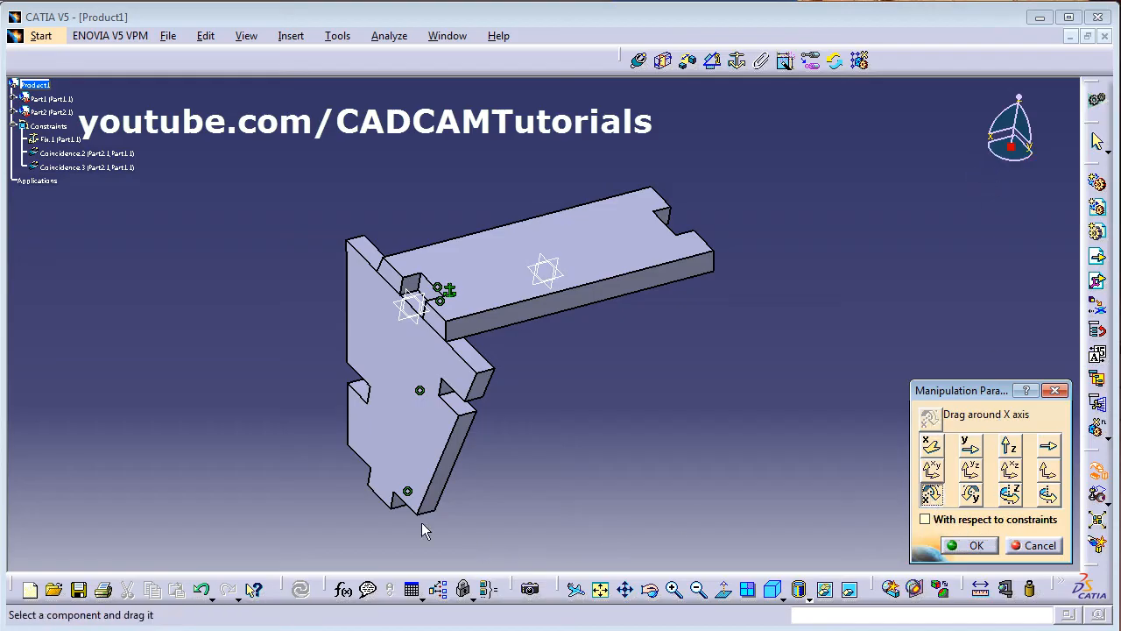
{"action": "left_click_drag", "start_coordinate": [391, 454], "coordinate": [420, 192]}
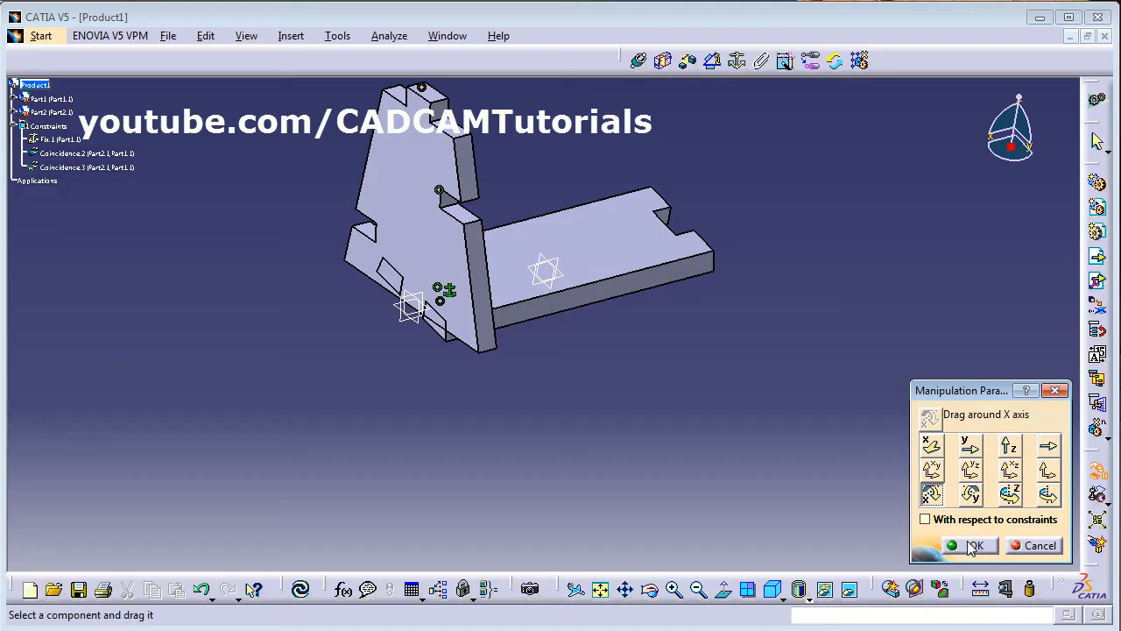
{"action": "left_click", "coordinate": [972, 547]}
Make the end face of the leg's tenon coincident with the top part's broad upper face, update the assembly and inspect the joint.
{"action": "middle_click_drag", "start_coordinate": [713, 368], "coordinate": [601, 437]}
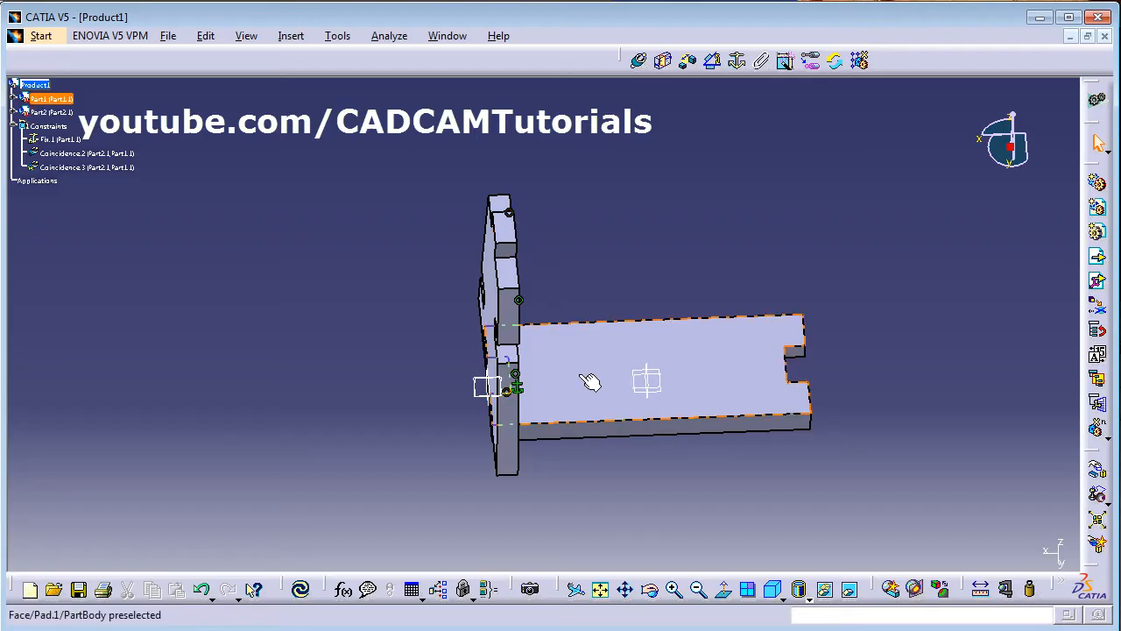
{"action": "mouse_move", "coordinate": [615, 449]}
{"action": "middle_mouse_down"}
{"action": "mouse_move", "coordinate": [566, 328]}
{"action": "mouse_move", "coordinate": [371, 357]}
{"action": "mouse_move", "coordinate": [490, 394]}
{"action": "mouse_move", "coordinate": [619, 464]}
{"action": "middle_mouse_up"}
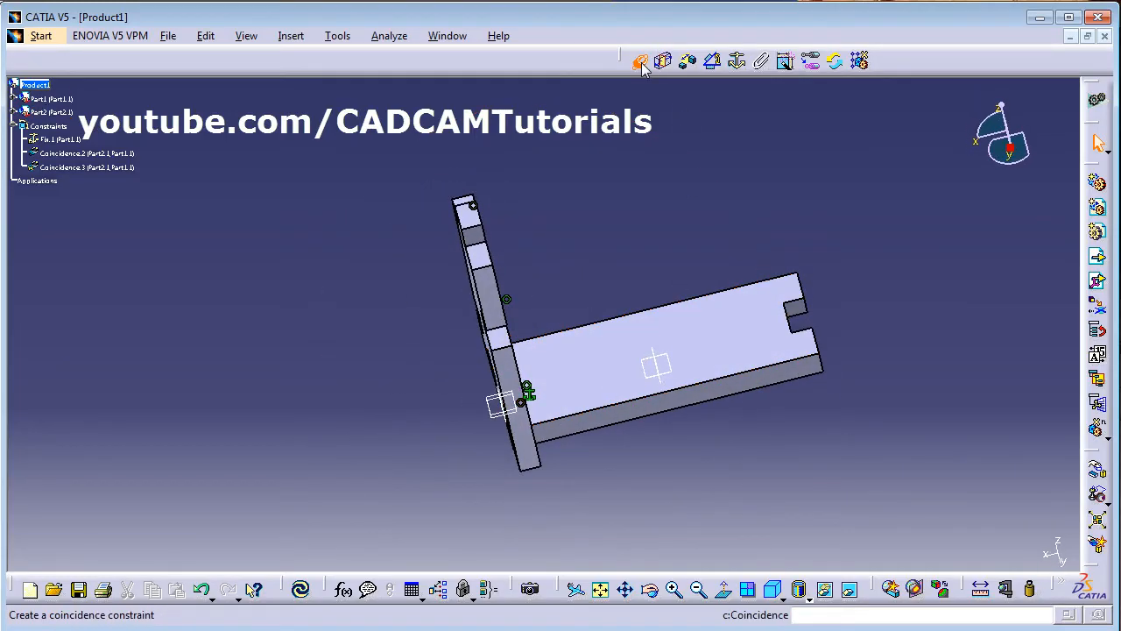
{"action": "left_click", "coordinate": [642, 63]}
{"action": "left_click", "coordinate": [470, 214]}
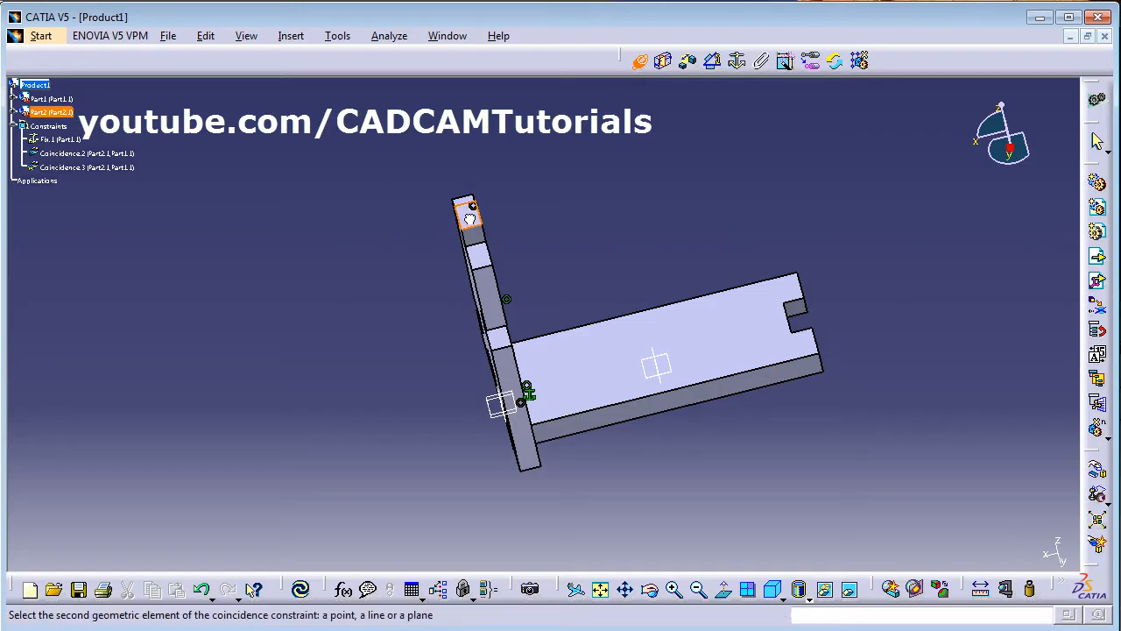
{"action": "left_click", "coordinate": [601, 359]}
{"action": "left_click", "coordinate": [960, 540]}
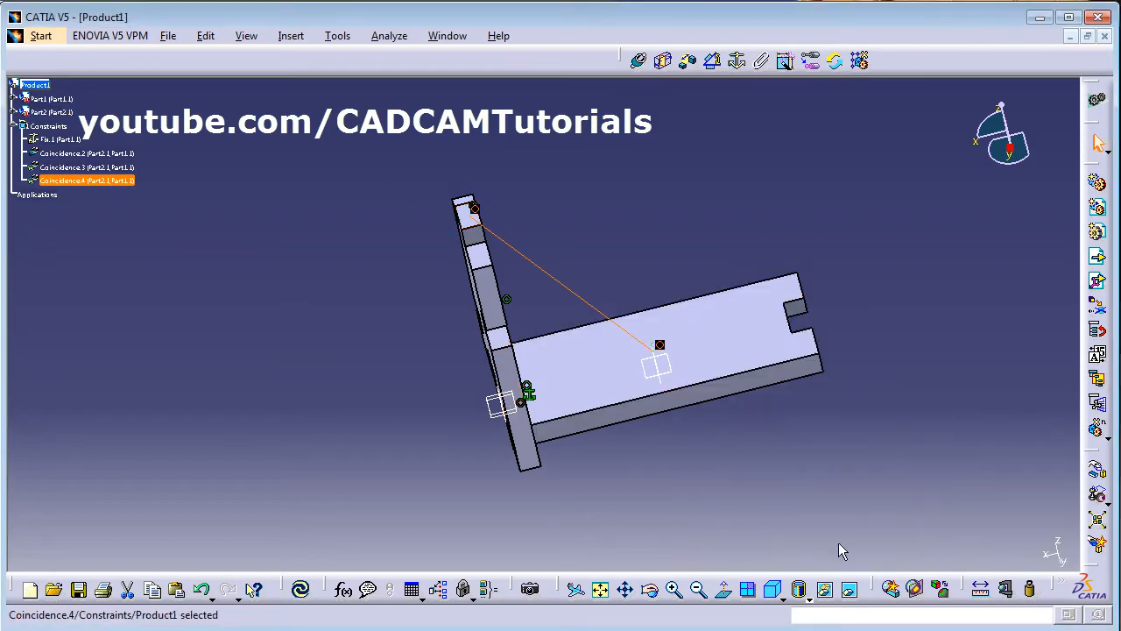
{"action": "left_click", "coordinate": [300, 588]}
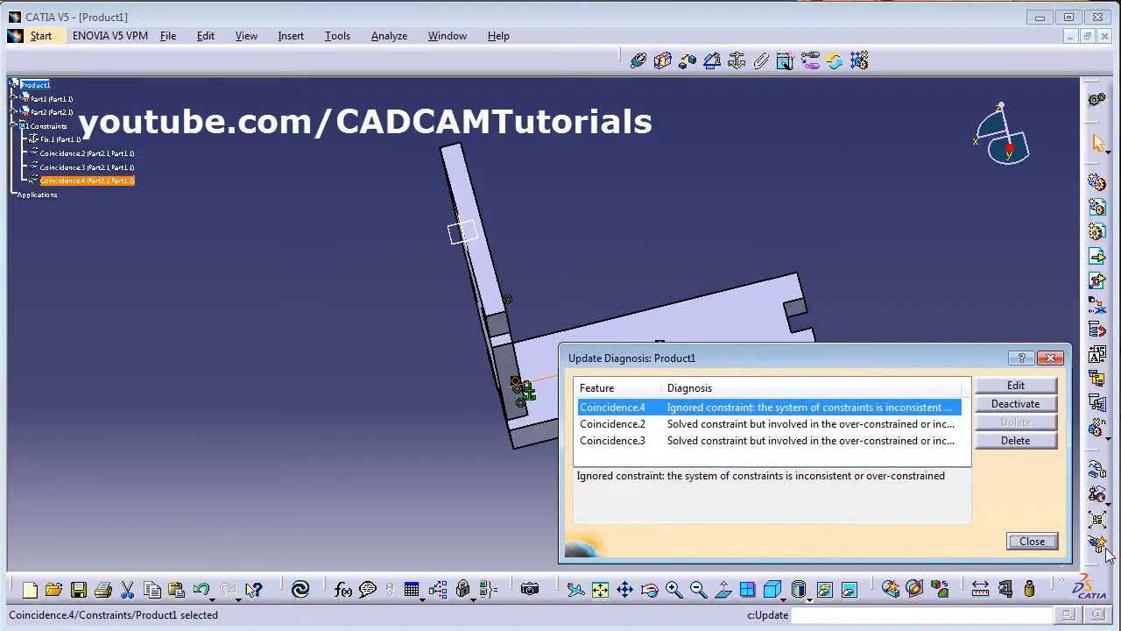
{"action": "left_click", "coordinate": [1031, 540]}
{"action": "middle_click_drag", "start_coordinate": [458, 444], "coordinate": [420, 378]}
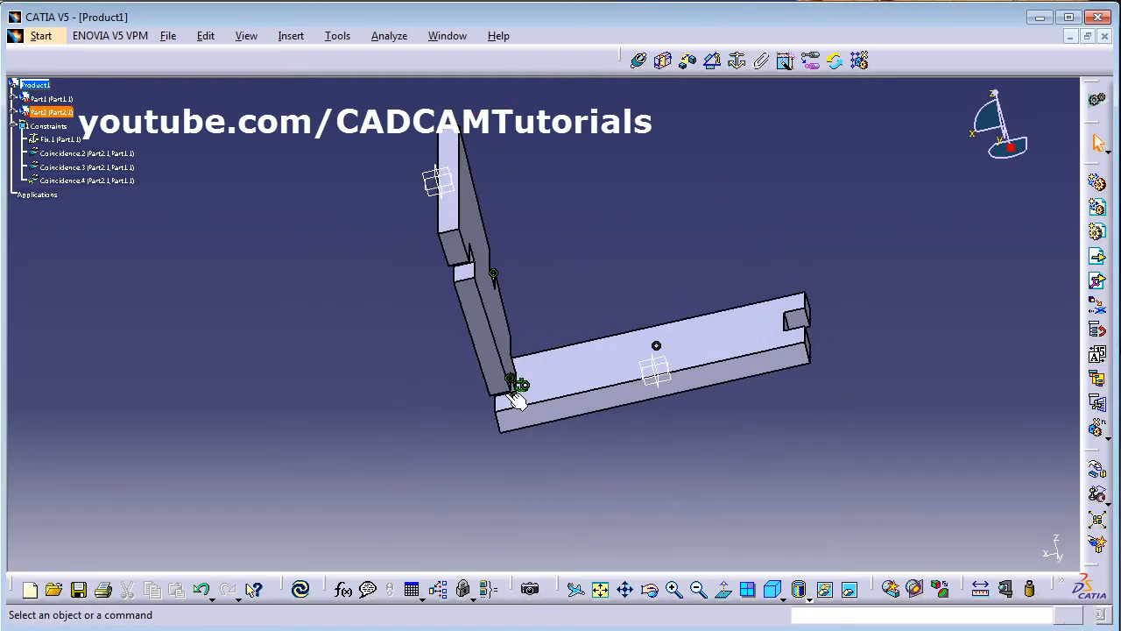
Change the orientation of the Coincidence.4 constraint to Opposite, update the assembly and inspect the joint.
{"action": "double_click", "coordinate": [58, 181]}
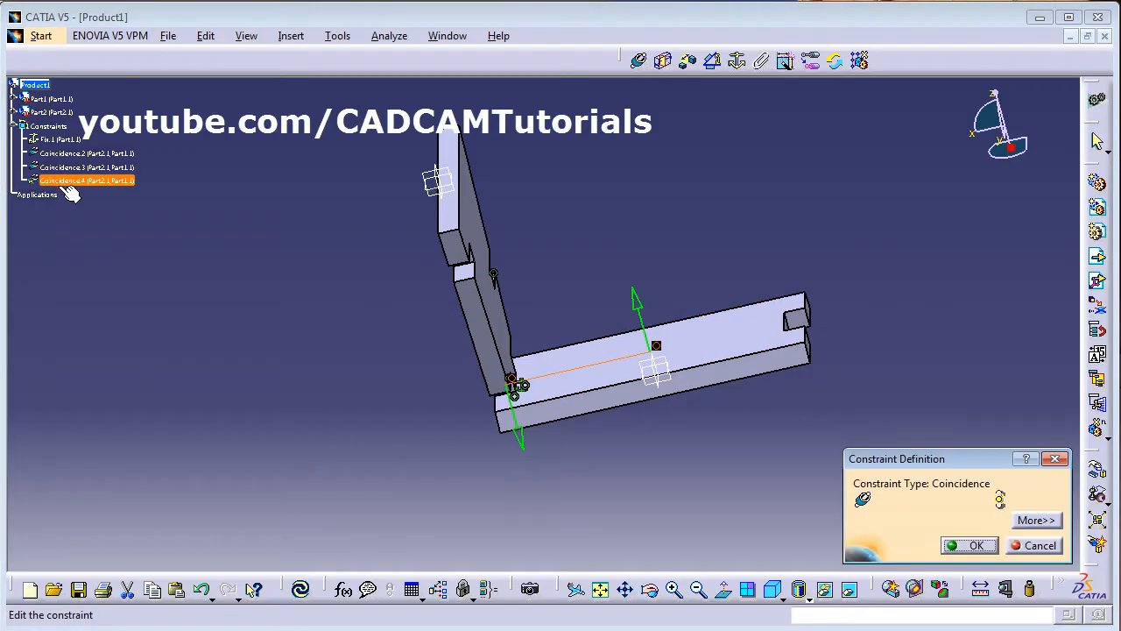
{"action": "left_click", "coordinate": [1049, 520]}
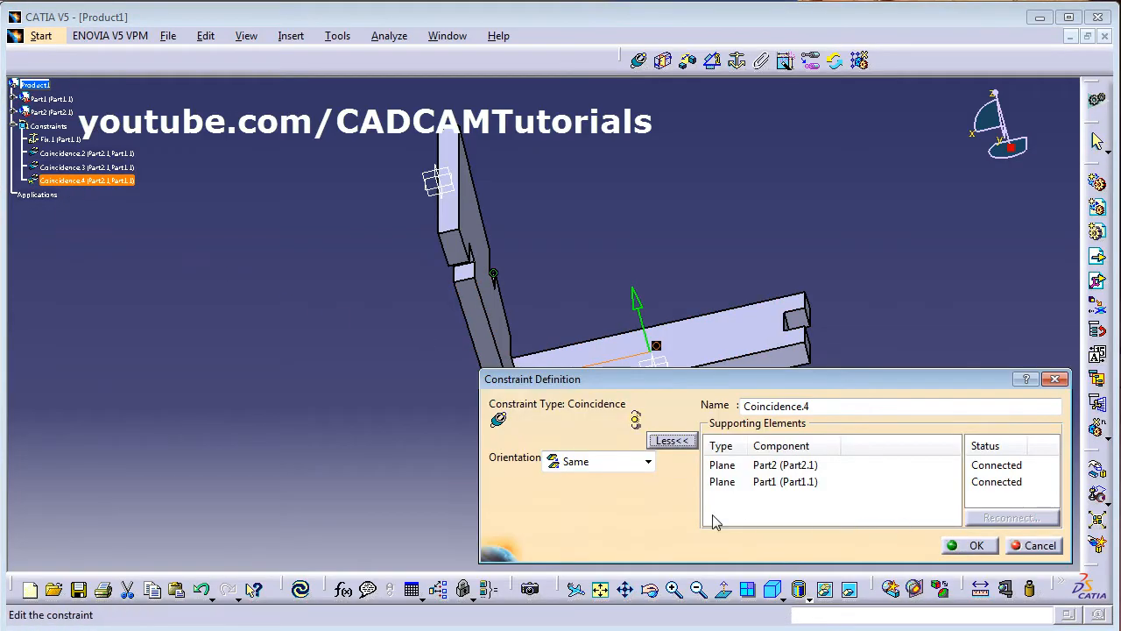
{"action": "left_click", "coordinate": [605, 462]}
{"action": "left_click", "coordinate": [599, 517]}
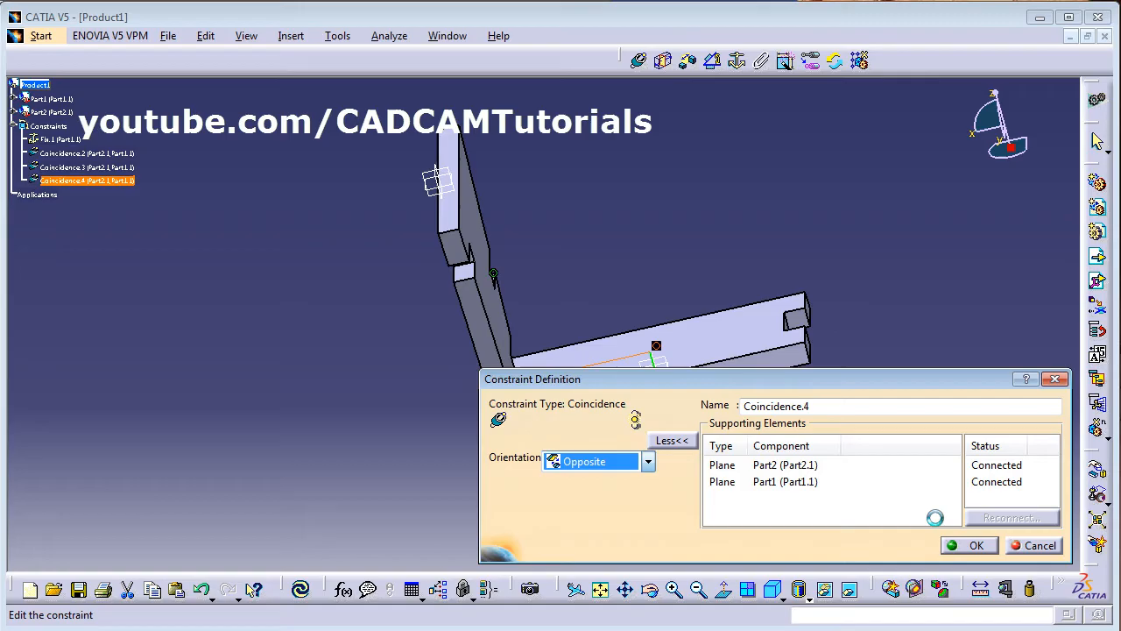
{"action": "left_click", "coordinate": [972, 544]}
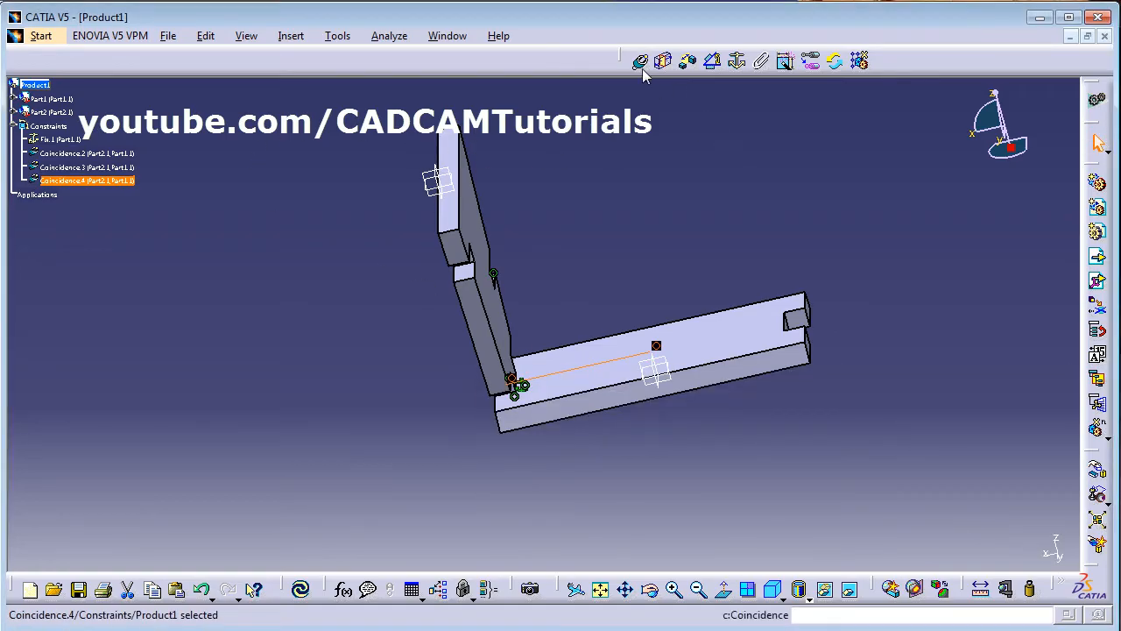
{"action": "left_click", "coordinate": [300, 590]}
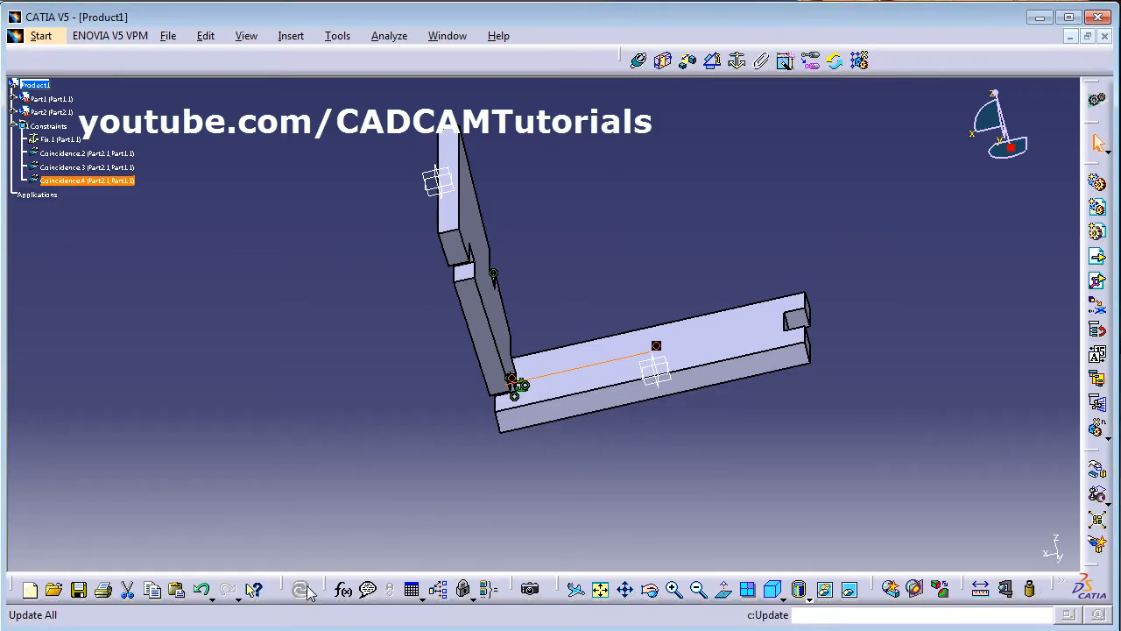
{"action": "middle_click_drag", "start_coordinate": [353, 303], "coordinate": [395, 271]}
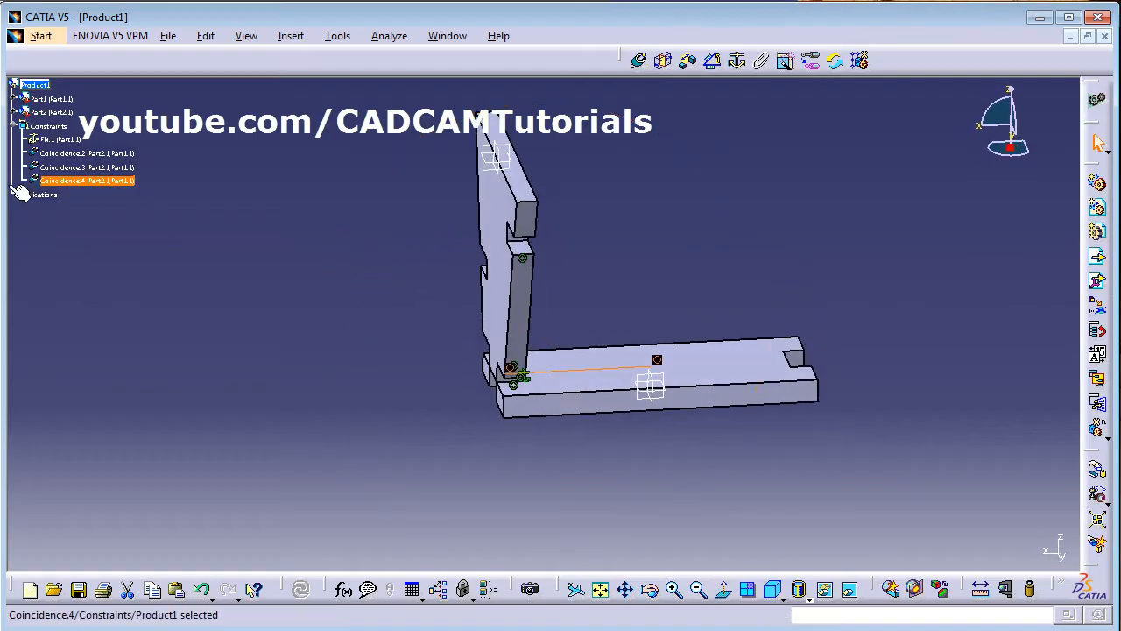
Delete the Coincidence.4 constraint and undo the deletion.
{"action": "right_click", "coordinate": [98, 182]}
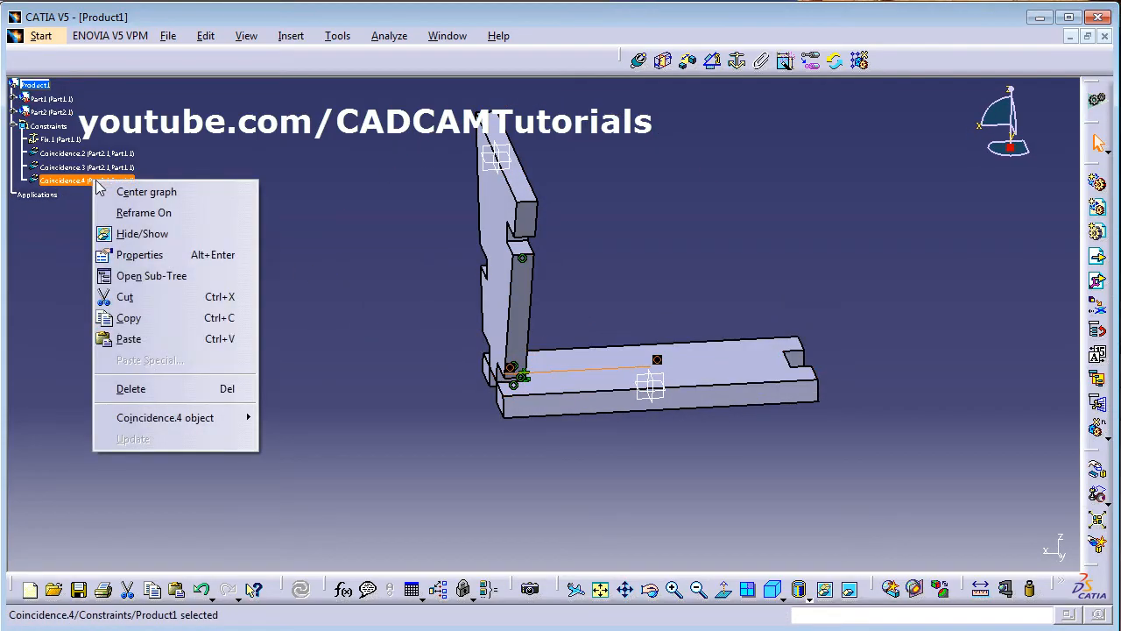
{"action": "left_click", "coordinate": [131, 390]}
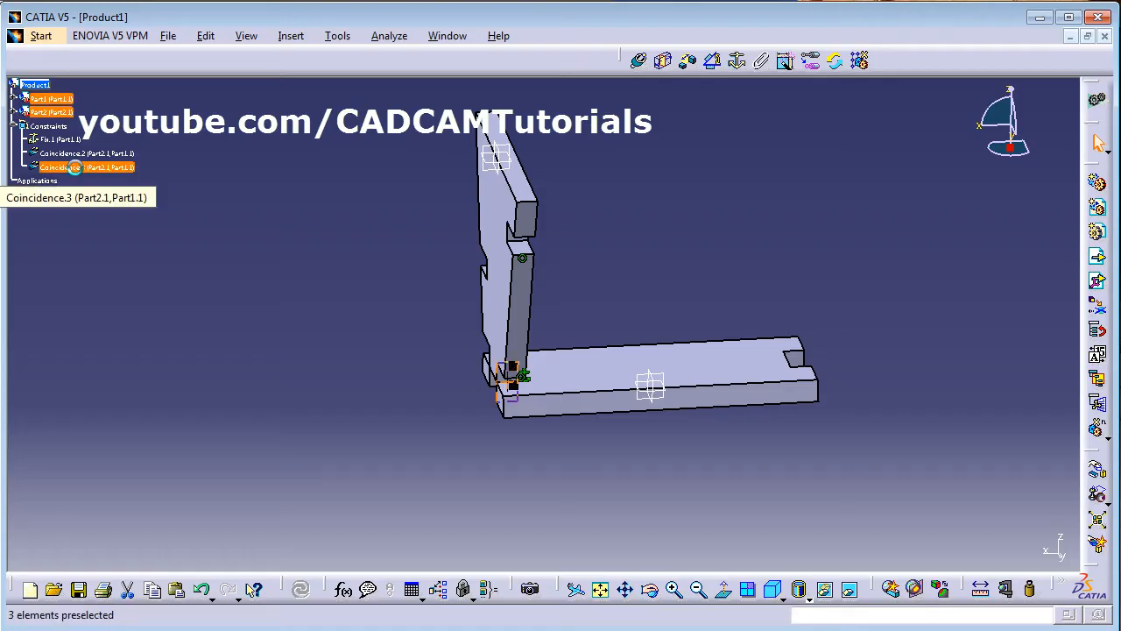
{"action": "right_click", "coordinate": [74, 167]}
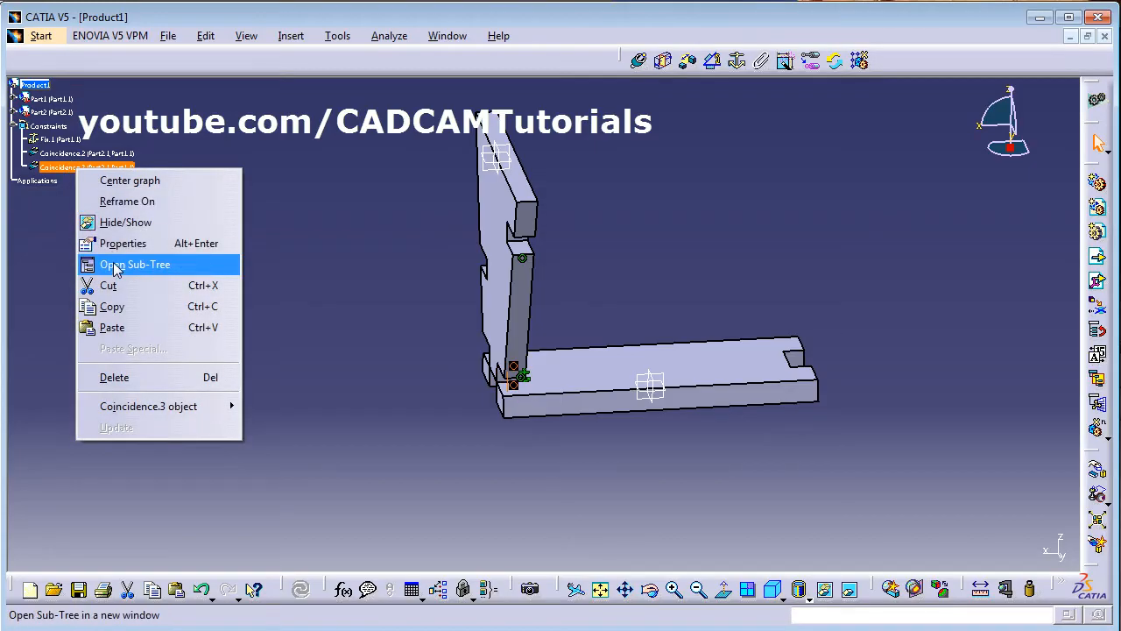
{"action": "left_click", "coordinate": [305, 225]}
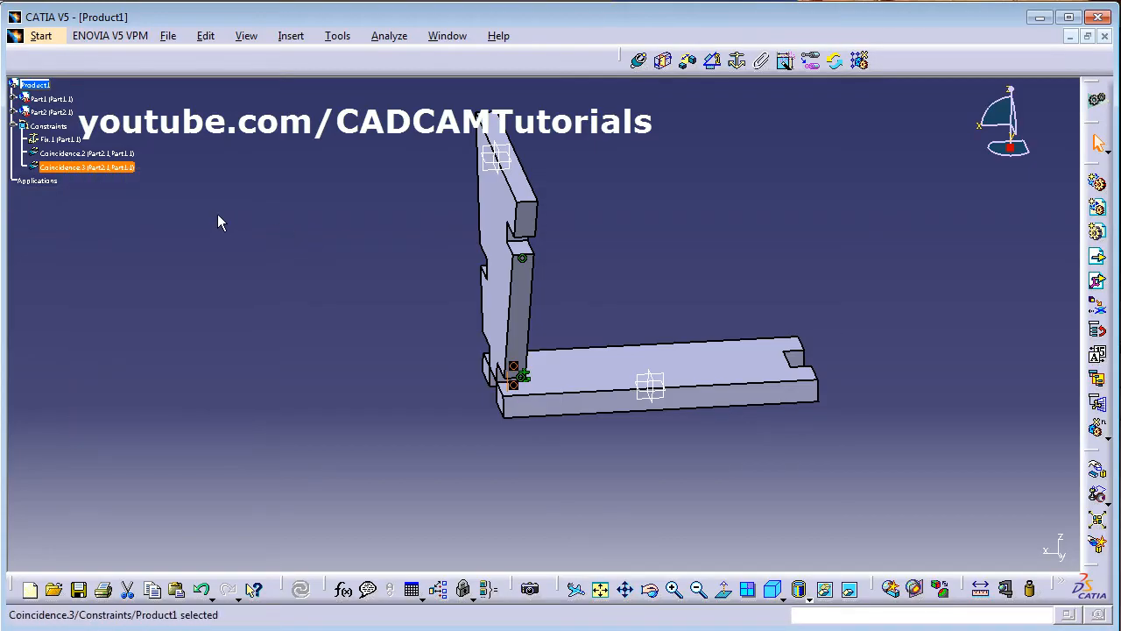
{"action": "left_click", "coordinate": [204, 591]}
{"action": "left_click", "coordinate": [203, 591]}
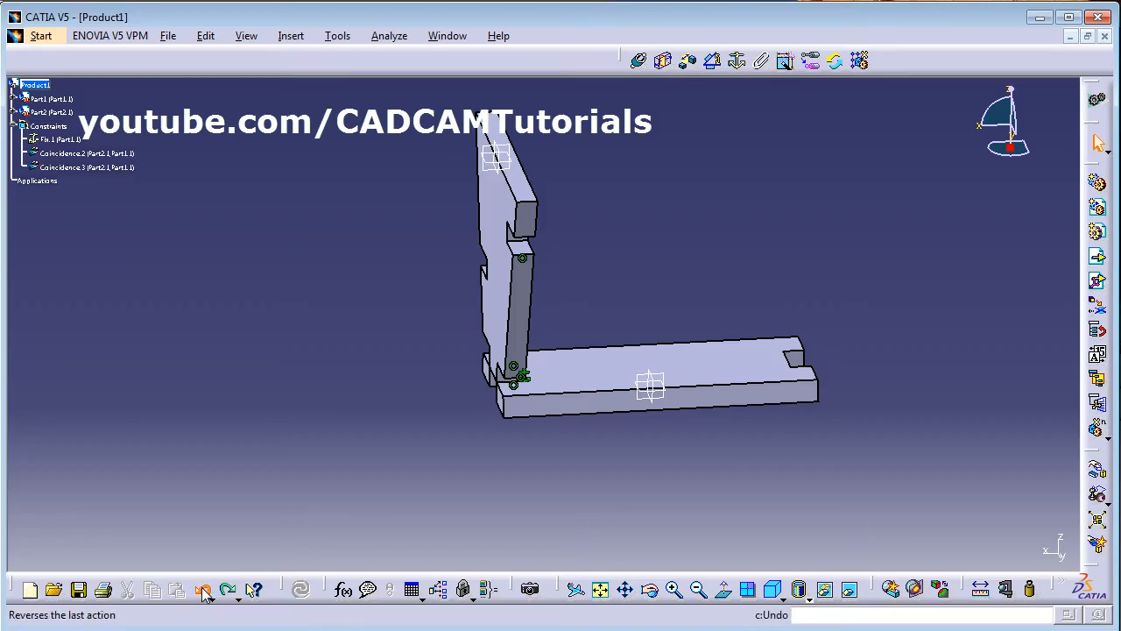
{"action": "left_click", "coordinate": [143, 207]}
Delete the Coincidence.3 constraint between the leg and the top part.
{"action": "left_click", "coordinate": [123, 167]}
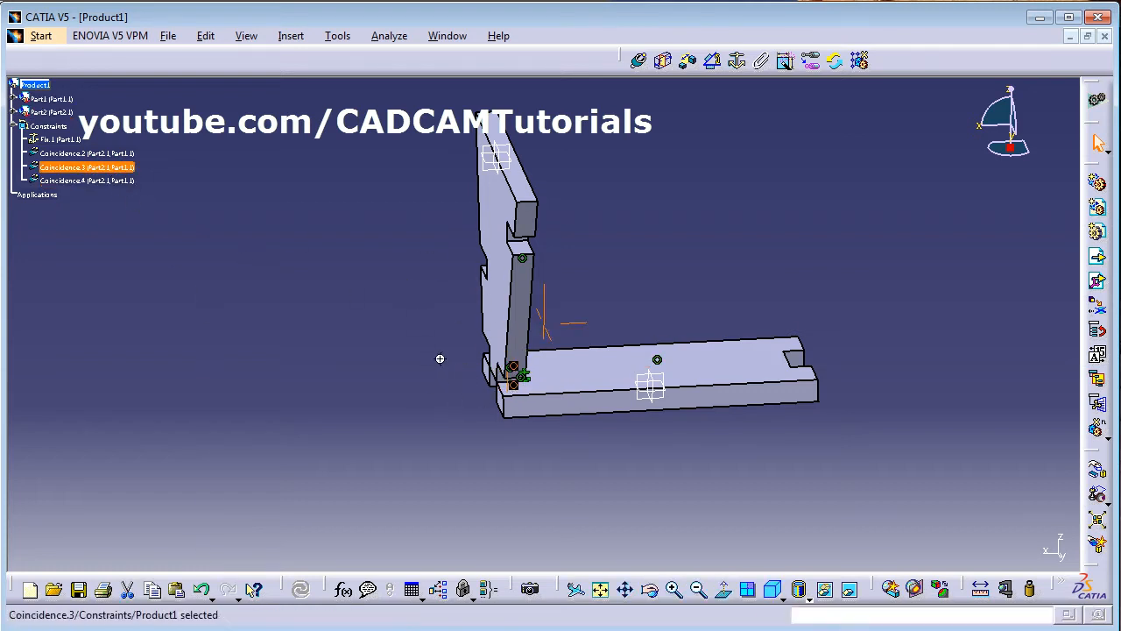
{"action": "middle_click_drag", "start_coordinate": [440, 358], "coordinate": [381, 151]}
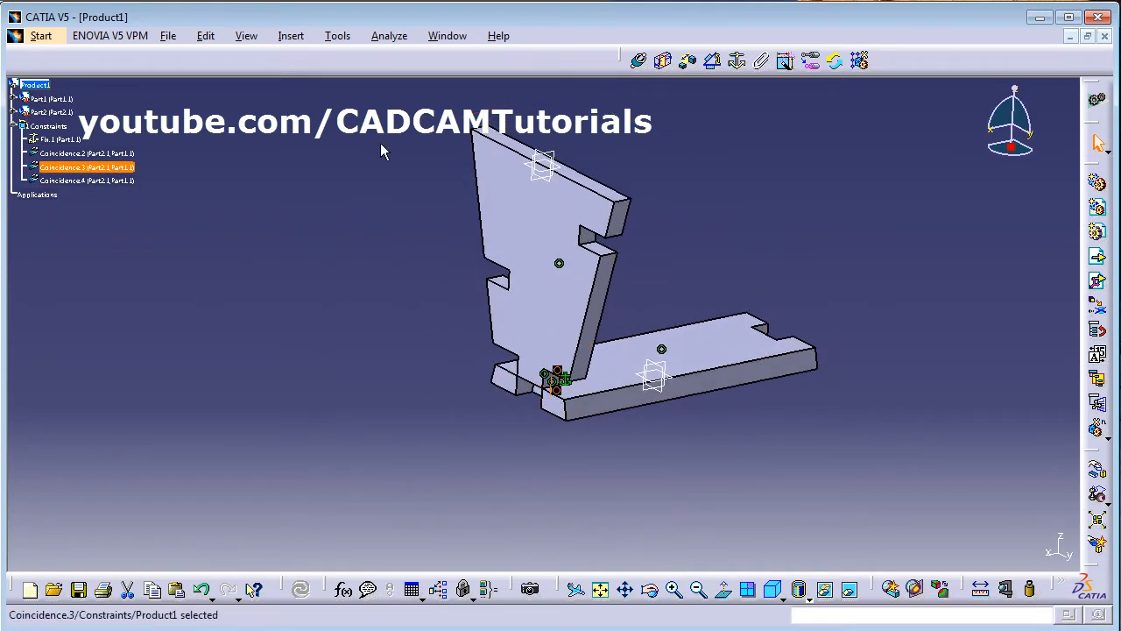
{"action": "right_click", "coordinate": [69, 168]}
{"action": "left_click", "coordinate": [135, 377]}
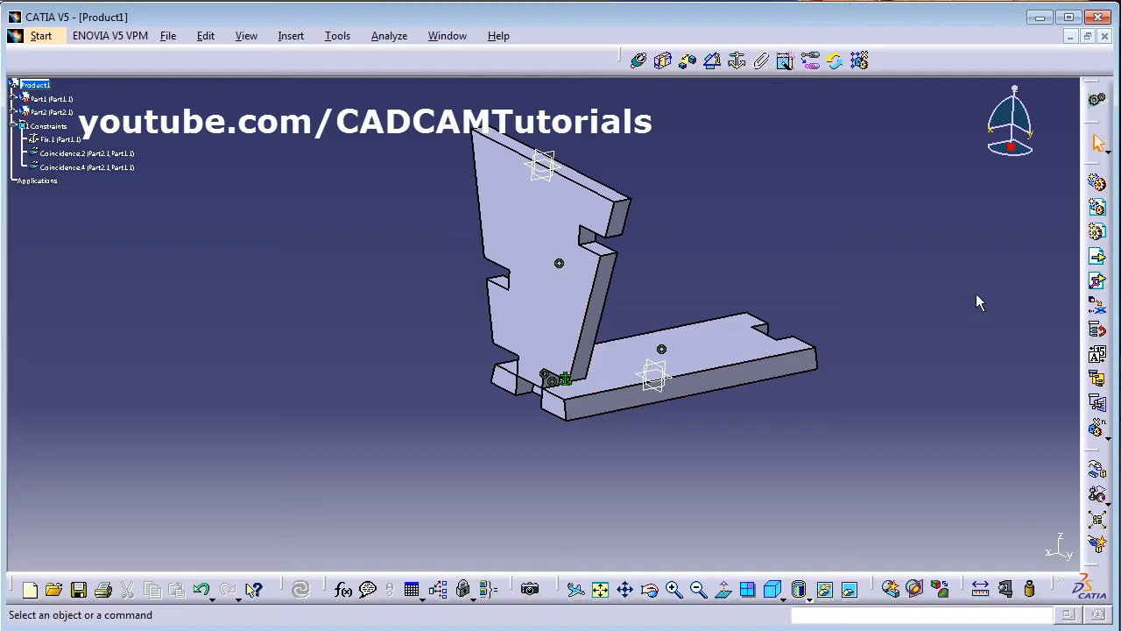
Rotate the leg freehand around the X axis with the Manipulation tool so it hangs below the top part.
{"action": "left_click", "coordinate": [1096, 469]}
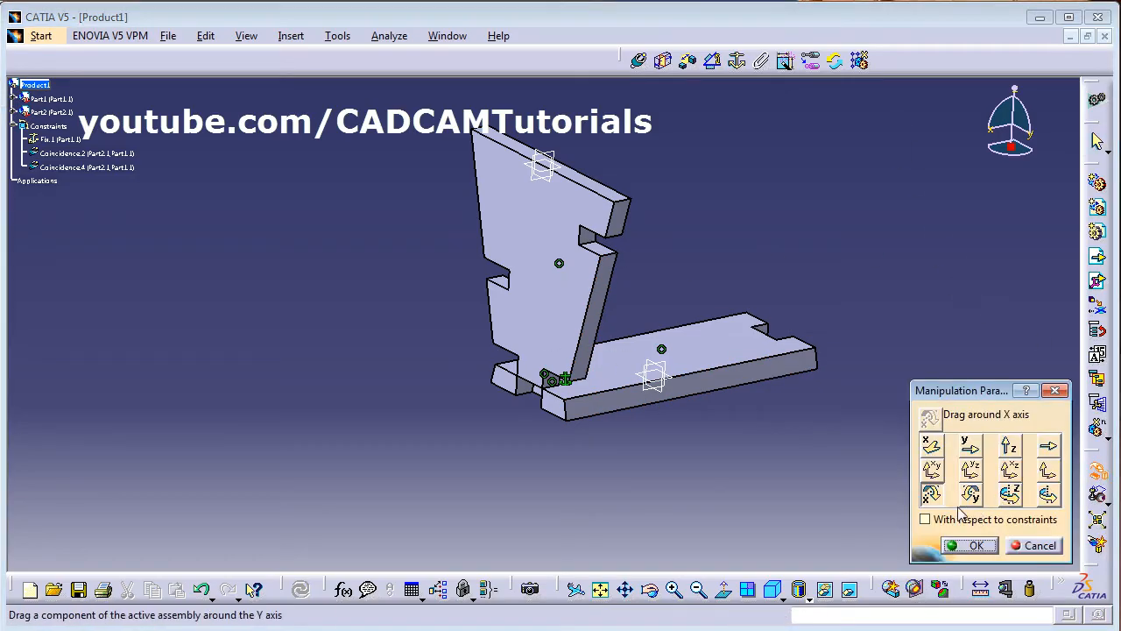
{"action": "left_click_drag", "start_coordinate": [541, 212], "coordinate": [517, 526]}
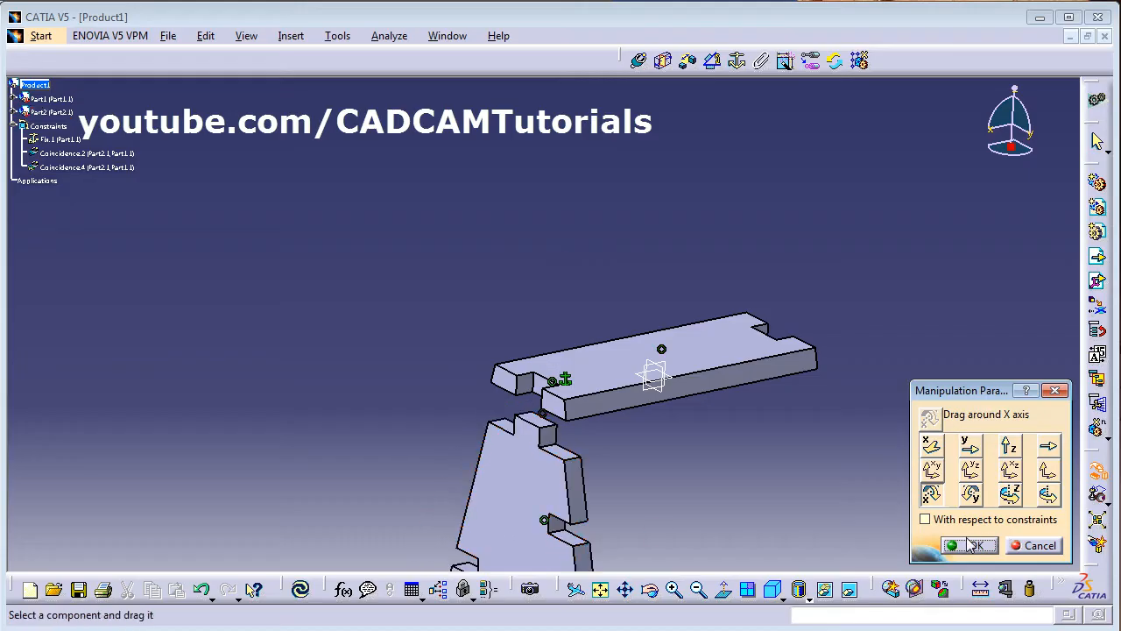
{"action": "left_click", "coordinate": [970, 545]}
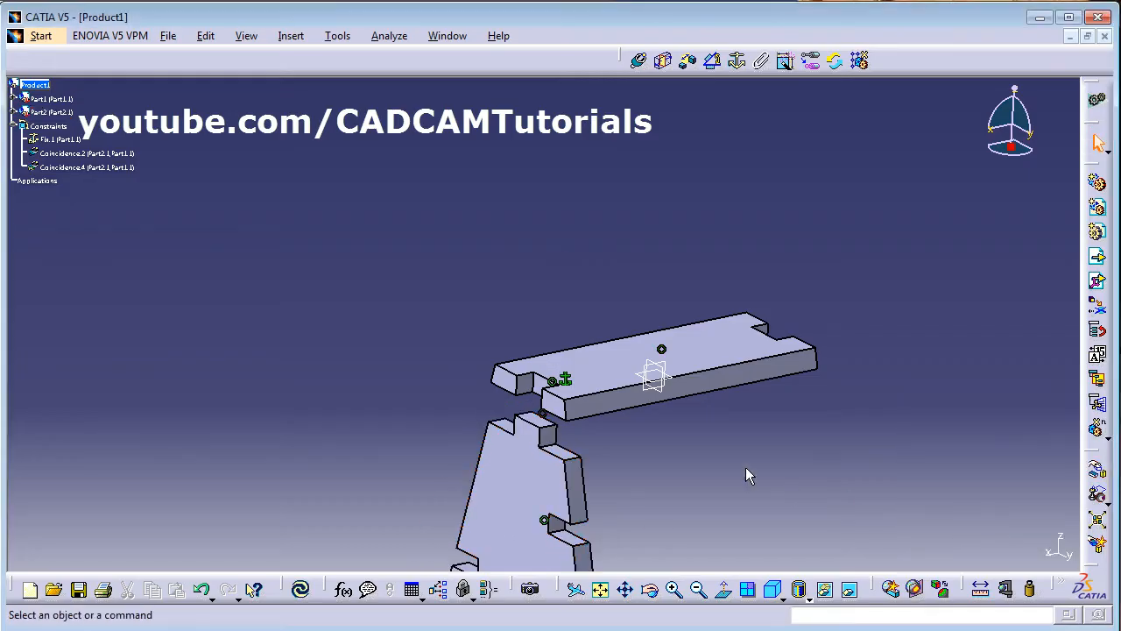
Try to make the side face of the leg's tenon coincident with the notch's side face in Opposite orientation and update the assembly.
{"action": "left_click", "coordinate": [639, 61]}
{"action": "left_click", "coordinate": [555, 440]}
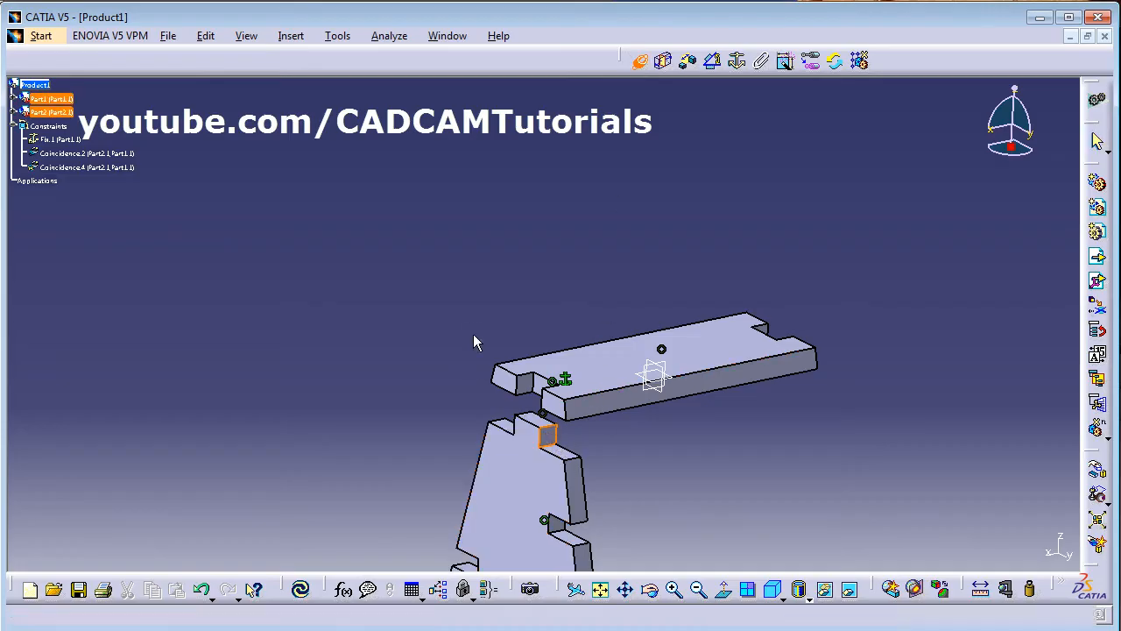
{"action": "middle_click_drag", "start_coordinate": [475, 342], "coordinate": [613, 394]}
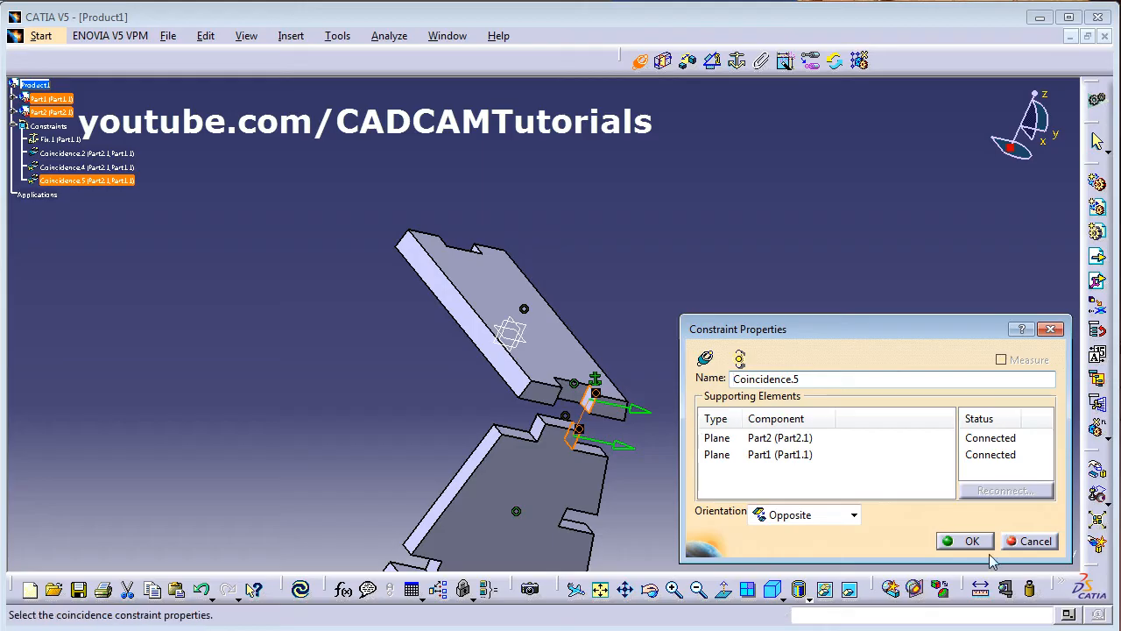
{"action": "left_click", "coordinate": [969, 542]}
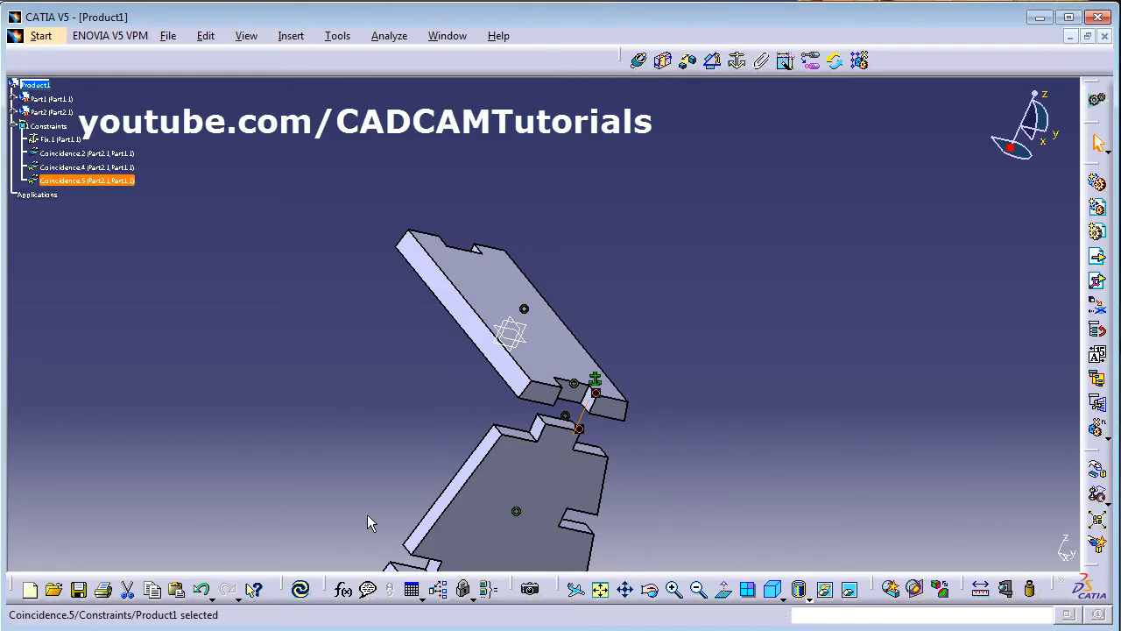
{"action": "left_click", "coordinate": [300, 589]}
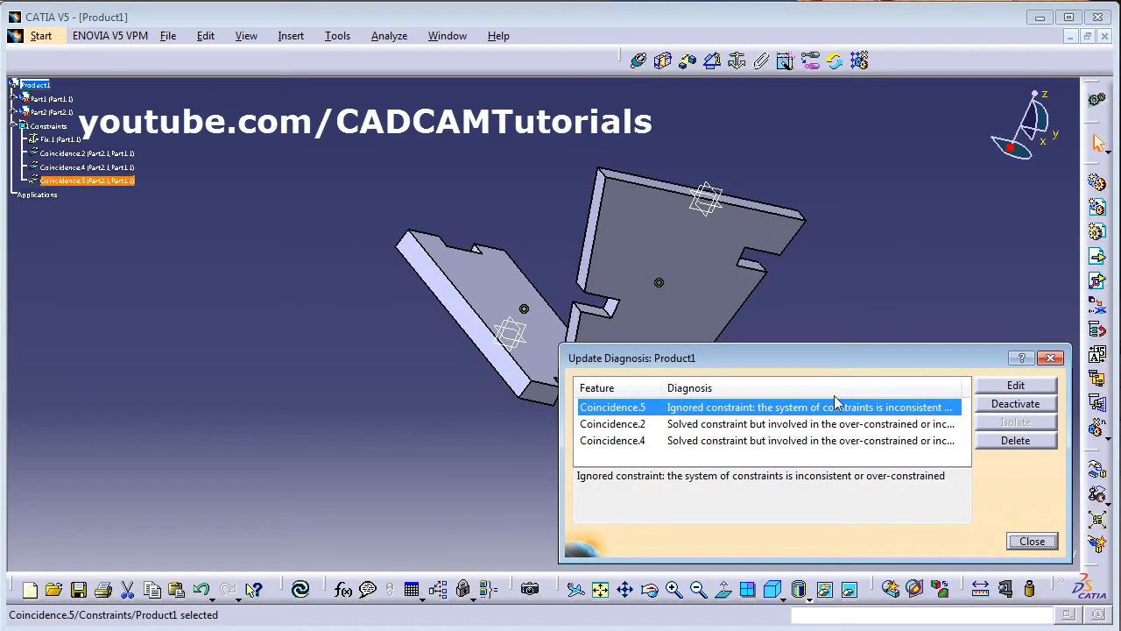
{"action": "left_click", "coordinate": [1032, 542]}
Change the orientation of the Coincidence.5 constraint to Same and update the assembly.
{"action": "middle_click_drag", "start_coordinate": [744, 377], "coordinate": [681, 327]}
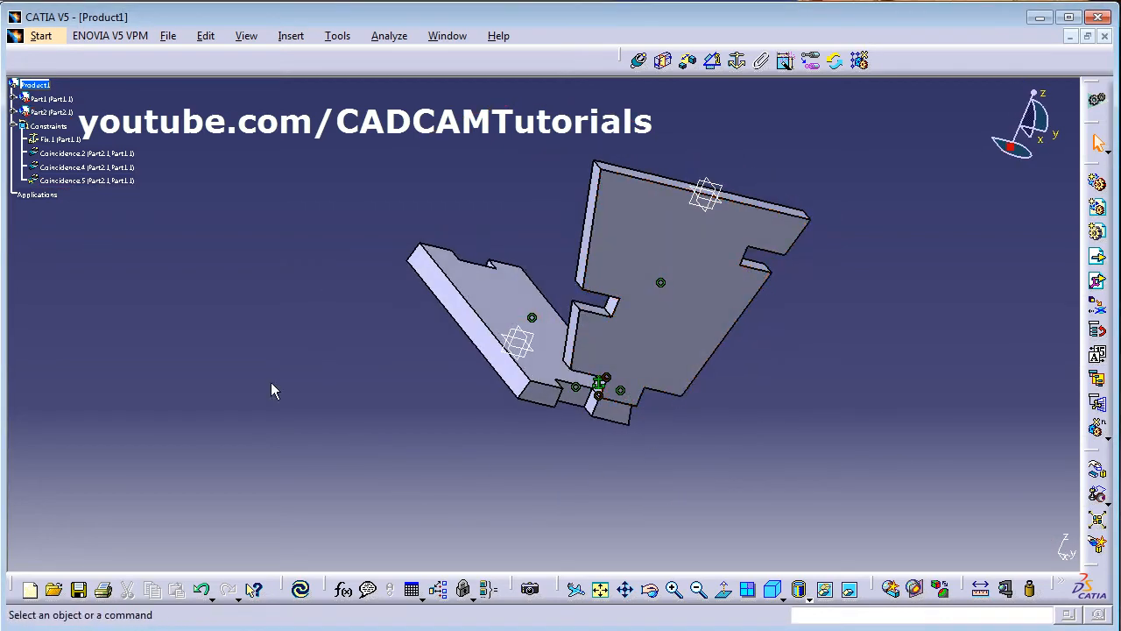
{"action": "double_click", "coordinate": [83, 181]}
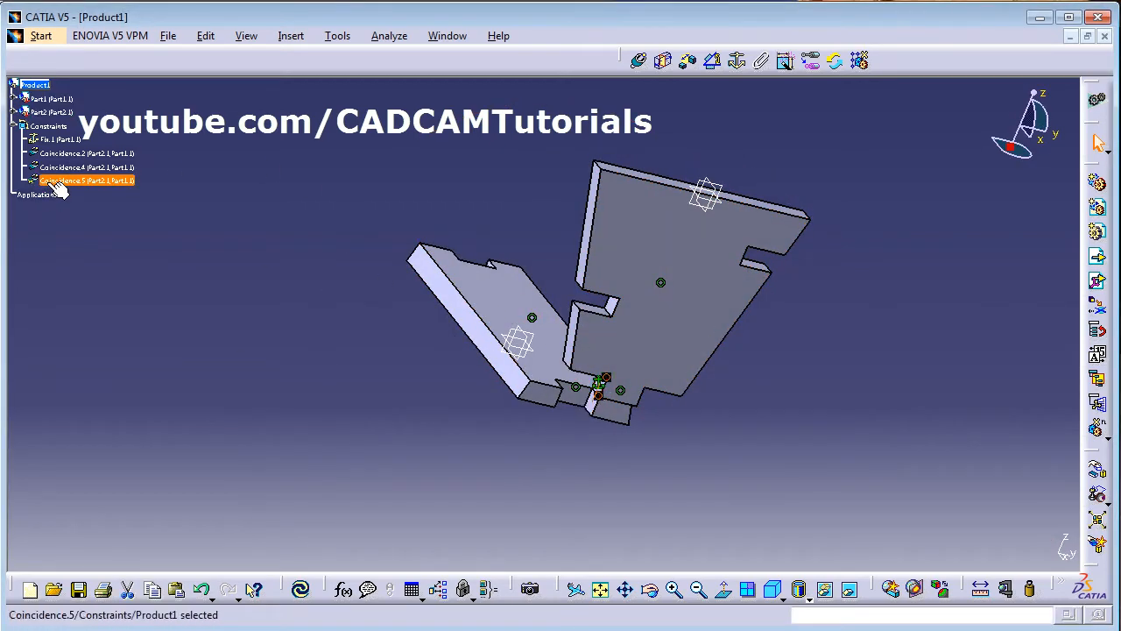
{"action": "left_click", "coordinate": [1034, 520]}
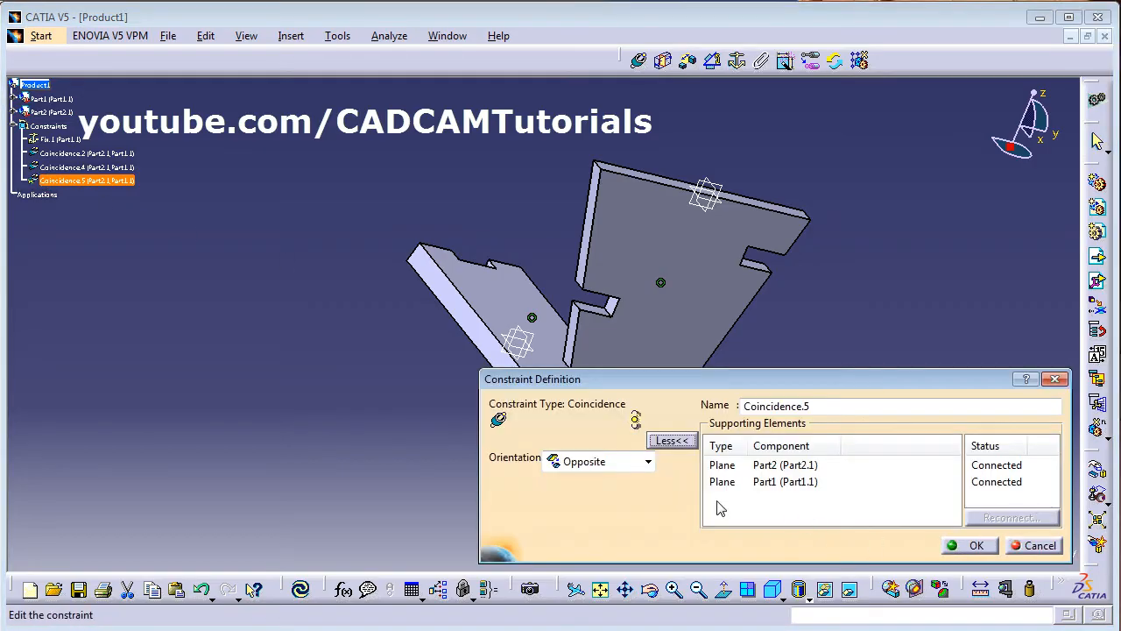
{"action": "left_click", "coordinate": [613, 462]}
{"action": "left_click", "coordinate": [584, 501]}
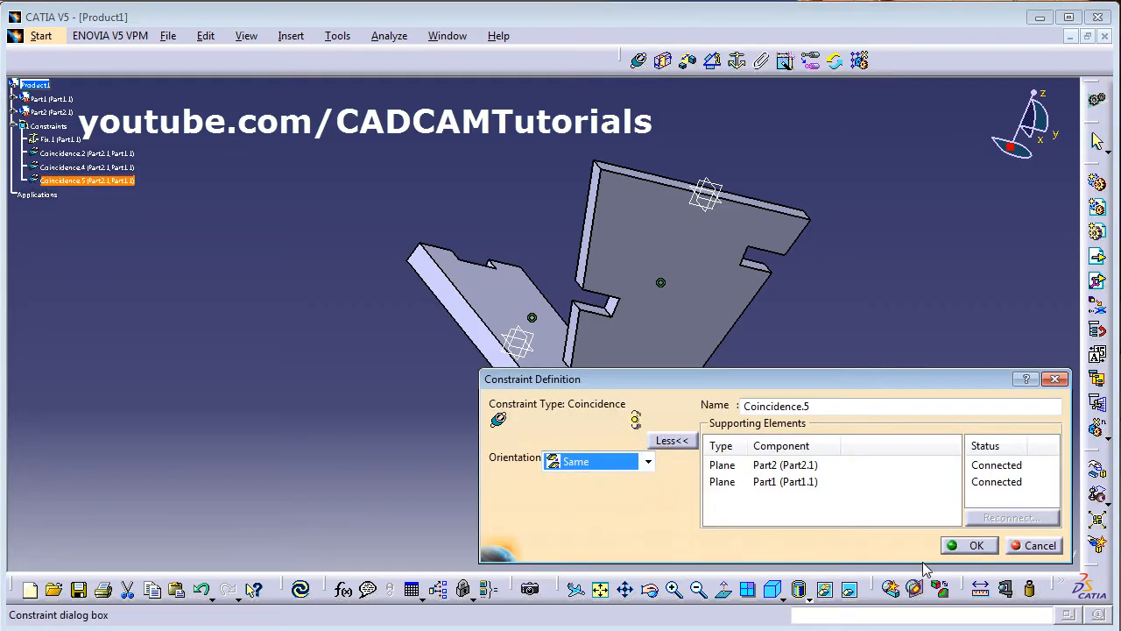
{"action": "left_click", "coordinate": [968, 546]}
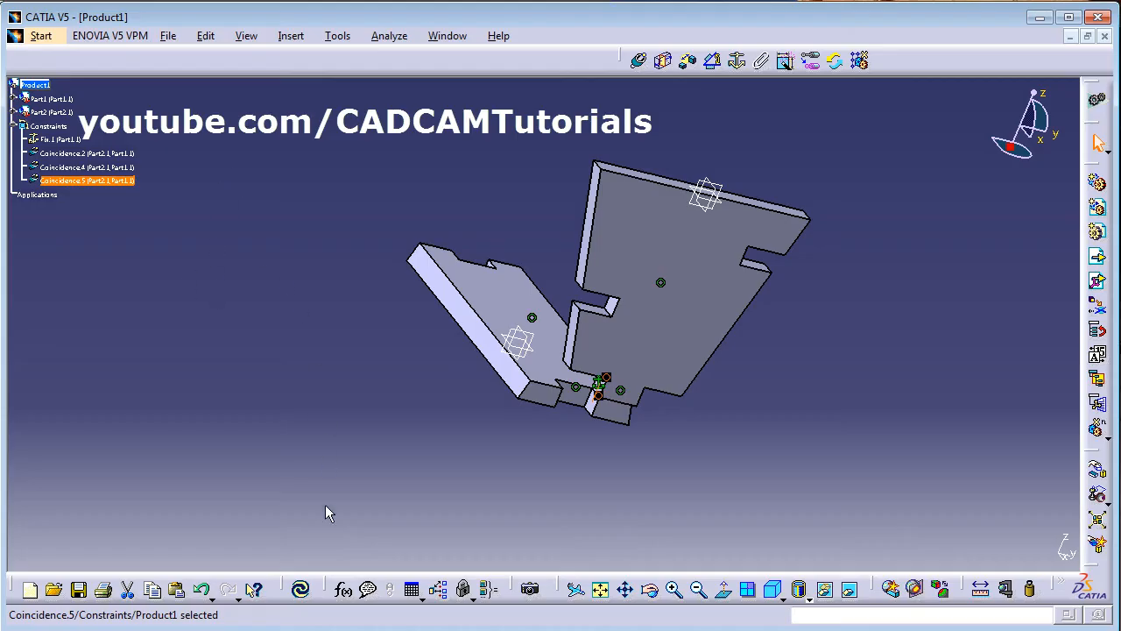
{"action": "left_click", "coordinate": [299, 592]}
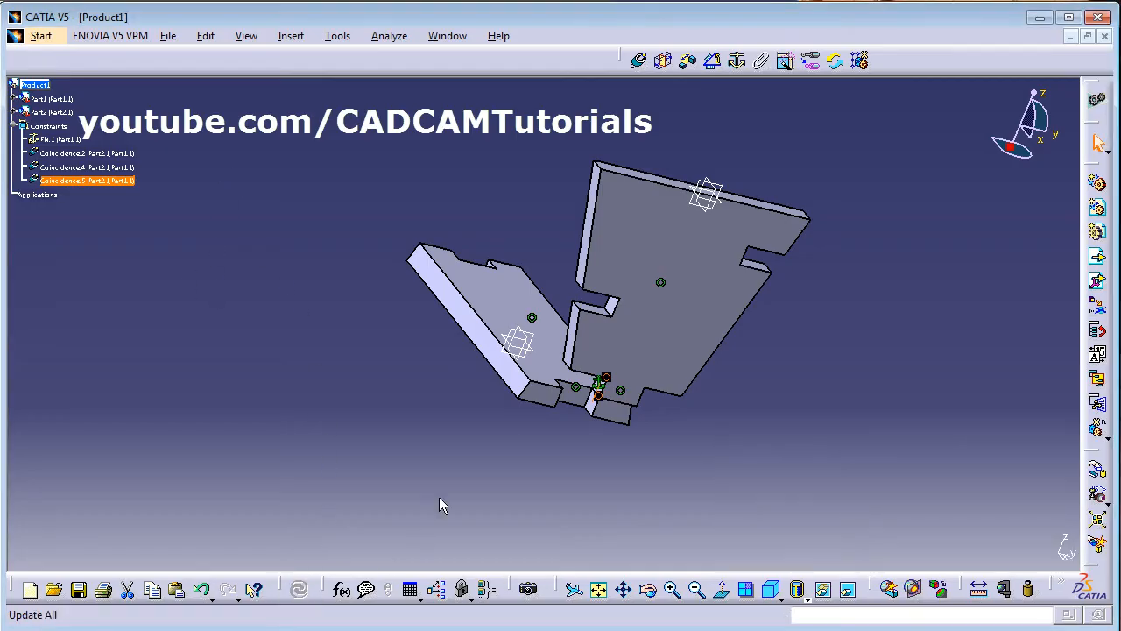
Delete the Coincidence.5, Coincidence.4 and Coincidence.2 constraints, keeping only the top part's Fix constraint.
{"action": "right_click", "coordinate": [88, 184]}
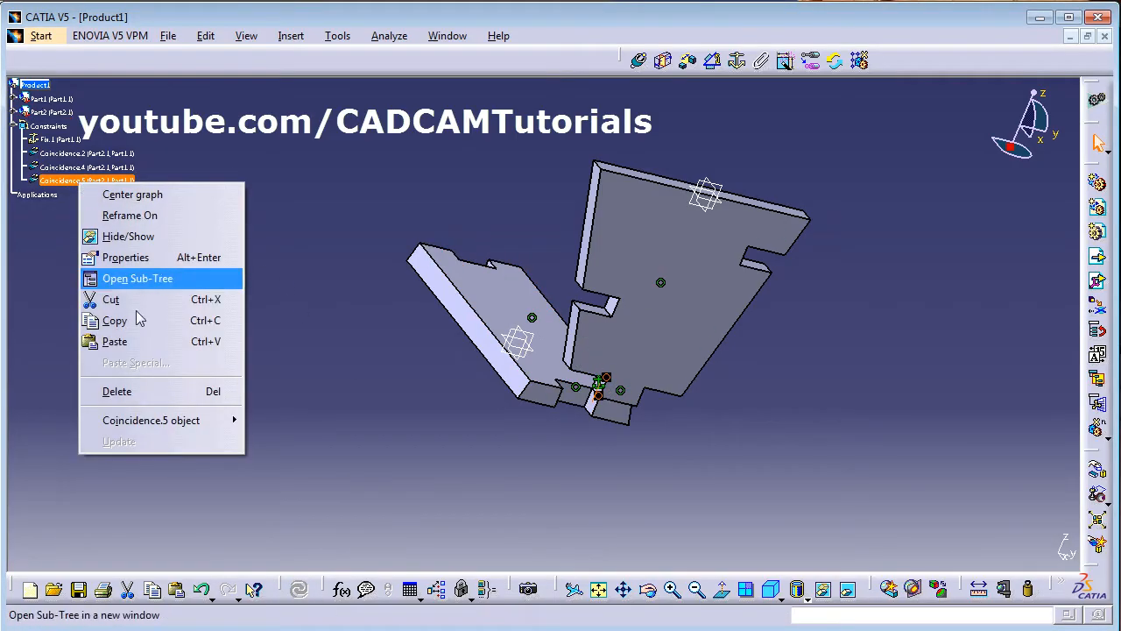
{"action": "left_click", "coordinate": [127, 389]}
{"action": "left_click", "coordinate": [74, 167]}
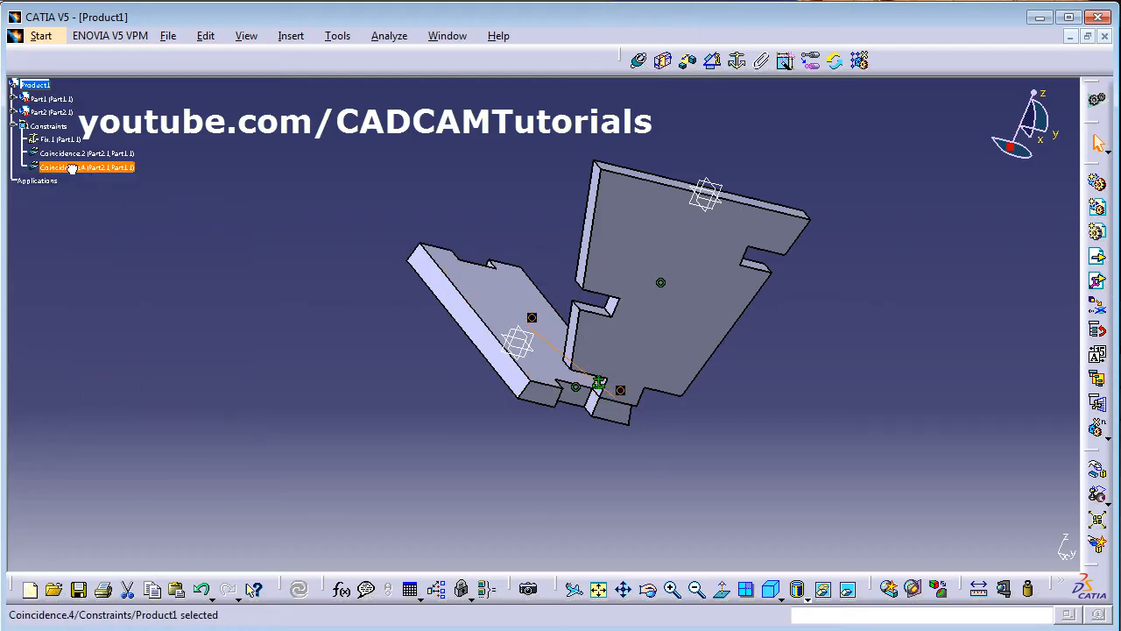
{"action": "right_click", "coordinate": [74, 166]}
{"action": "left_click", "coordinate": [114, 376]}
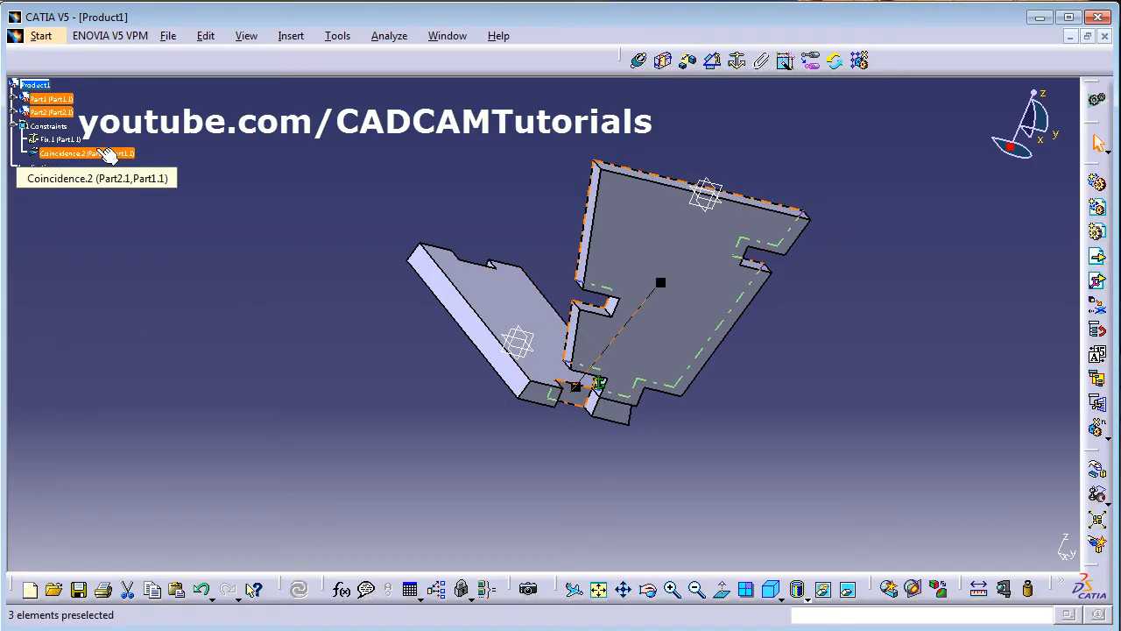
{"action": "right_click", "coordinate": [105, 154]}
{"action": "left_click", "coordinate": [143, 361]}
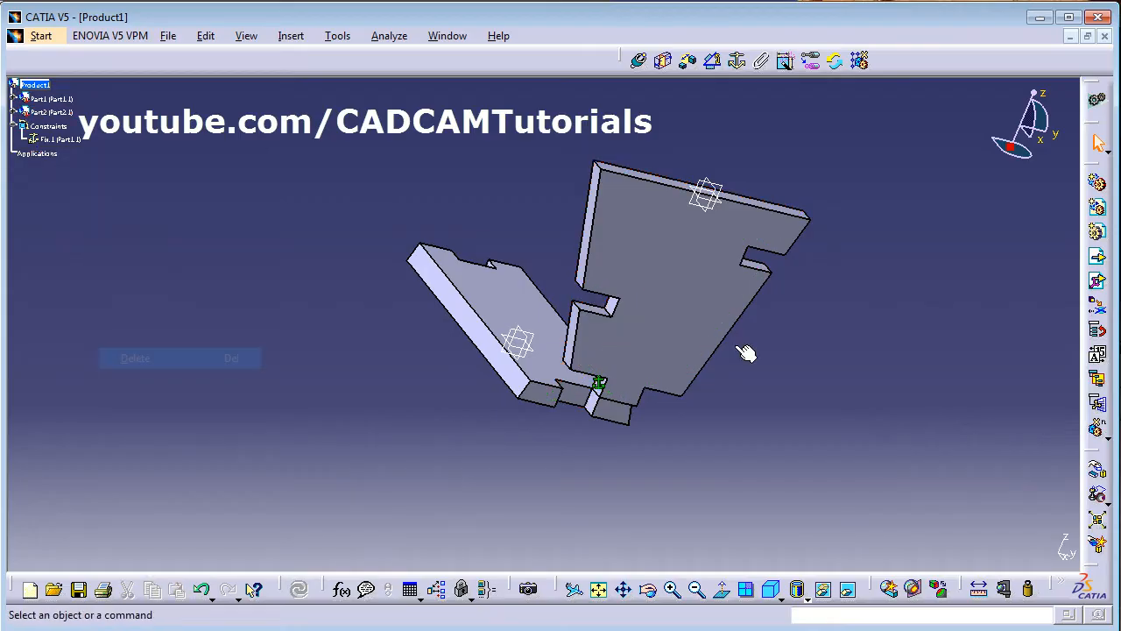
Rotate the unconstrained leg freehand with the Manipulation tool so its tenon points up below the top part's notch.
{"action": "left_click", "coordinate": [1099, 475]}
{"action": "left_click_drag", "start_coordinate": [740, 324], "coordinate": [539, 496]}
{"action": "left_click", "coordinate": [976, 547]}
Make the end face of the leg's tenon coincident with the top part's broad upper face in Same orientation.
{"action": "middle_click_drag", "start_coordinate": [716, 388], "coordinate": [429, 338]}
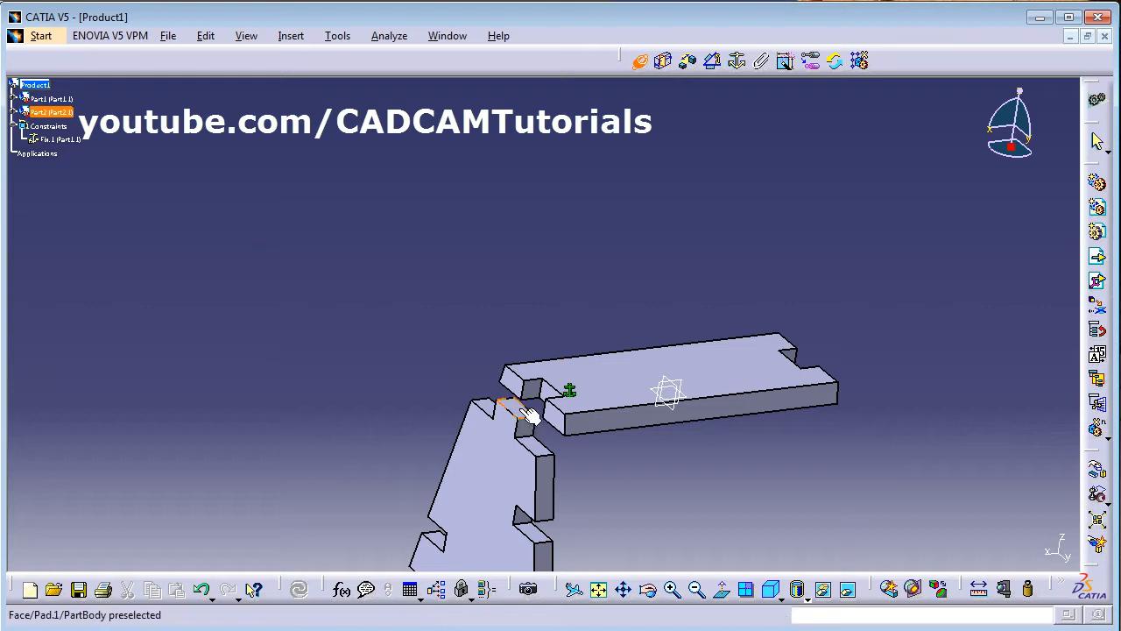
{"action": "left_click", "coordinate": [609, 382]}
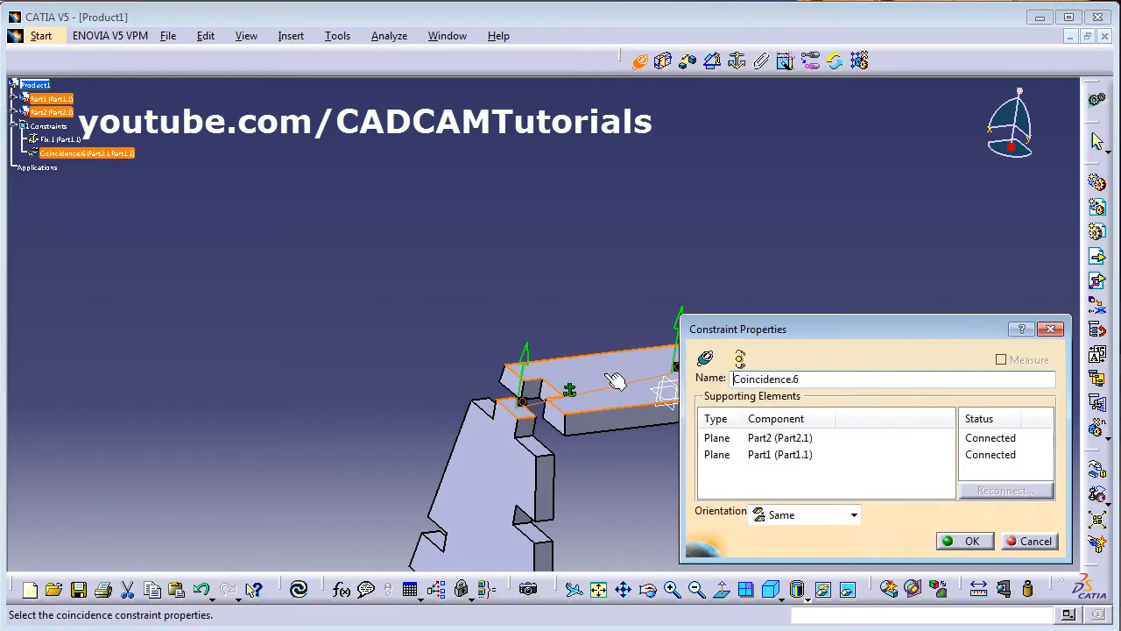
{"action": "left_click", "coordinate": [960, 536]}
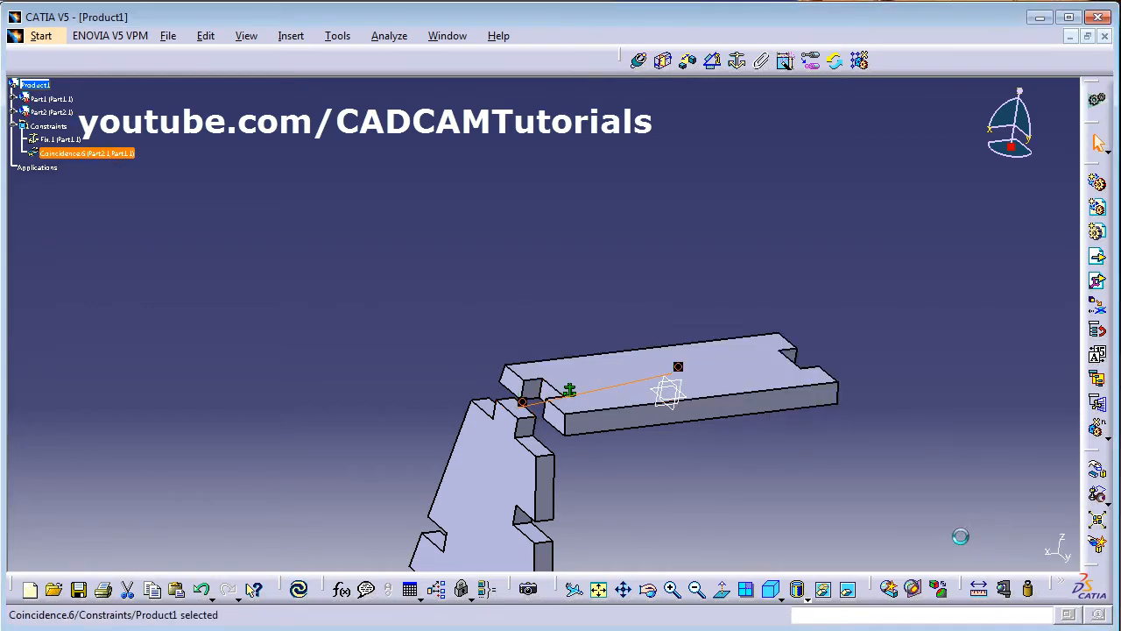
Make the side face of the leg's tenon coincident with the matching inner side face of the top part's notch in Opposite orientation.
{"action": "left_click", "coordinate": [641, 62]}
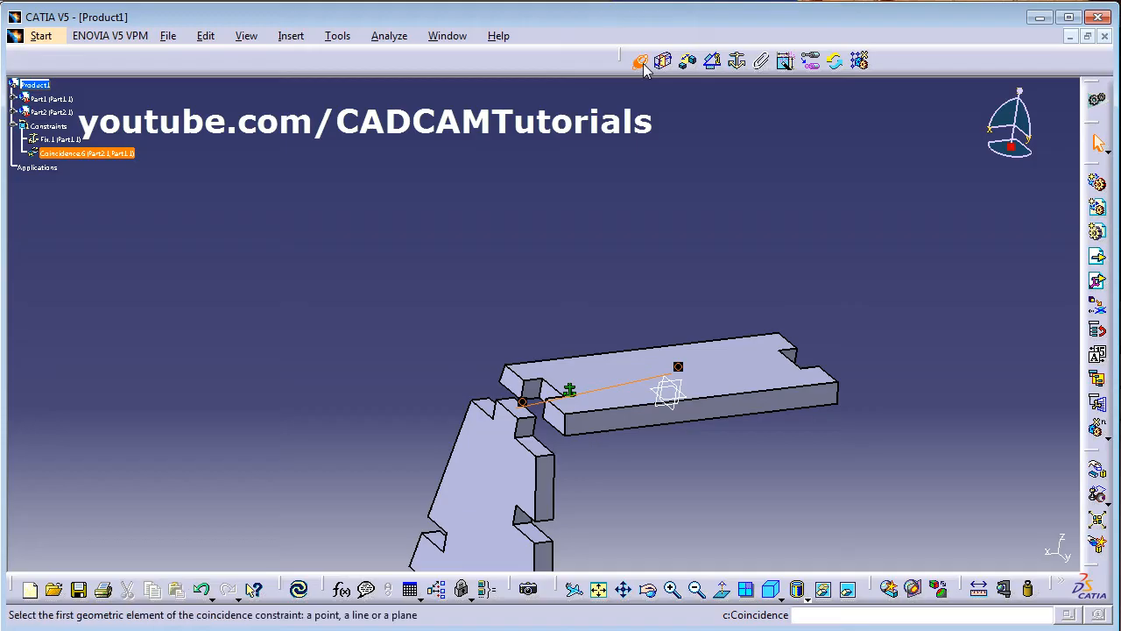
{"action": "left_click", "coordinate": [530, 429]}
{"action": "middle_click_drag", "start_coordinate": [419, 367], "coordinate": [601, 375]}
{"action": "left_click", "coordinate": [605, 396]}
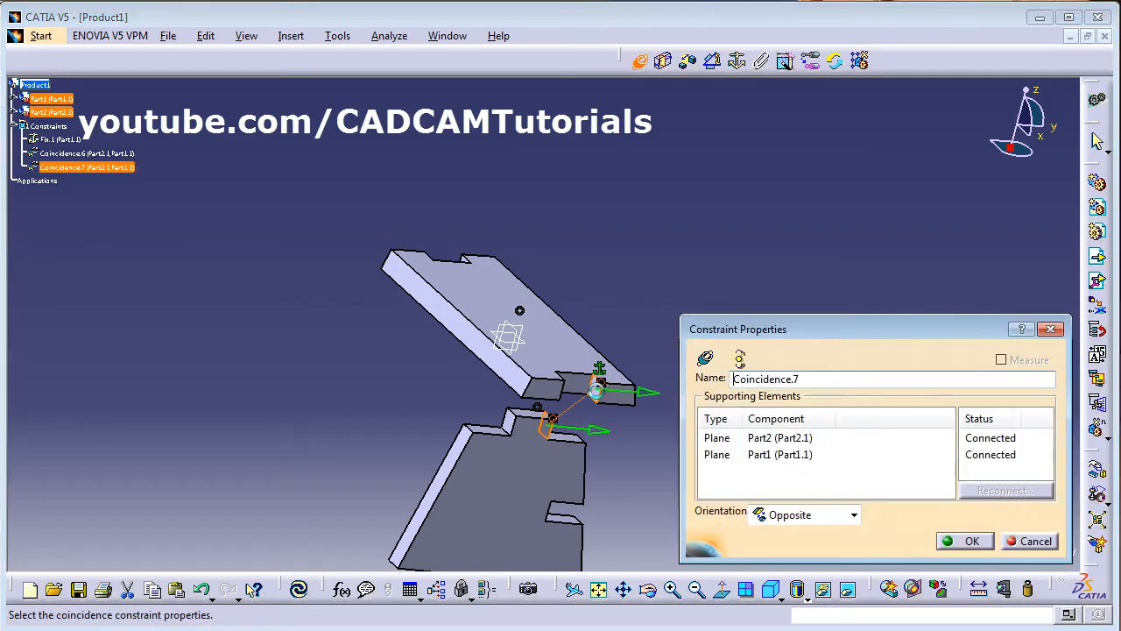
{"action": "left_click", "coordinate": [968, 541]}
Examine which faces the Coincidence.6 and Coincidence.7 constraints link between the leg's tenon and the top part's notch.
{"action": "middle_click_drag", "start_coordinate": [780, 488], "coordinate": [568, 465]}
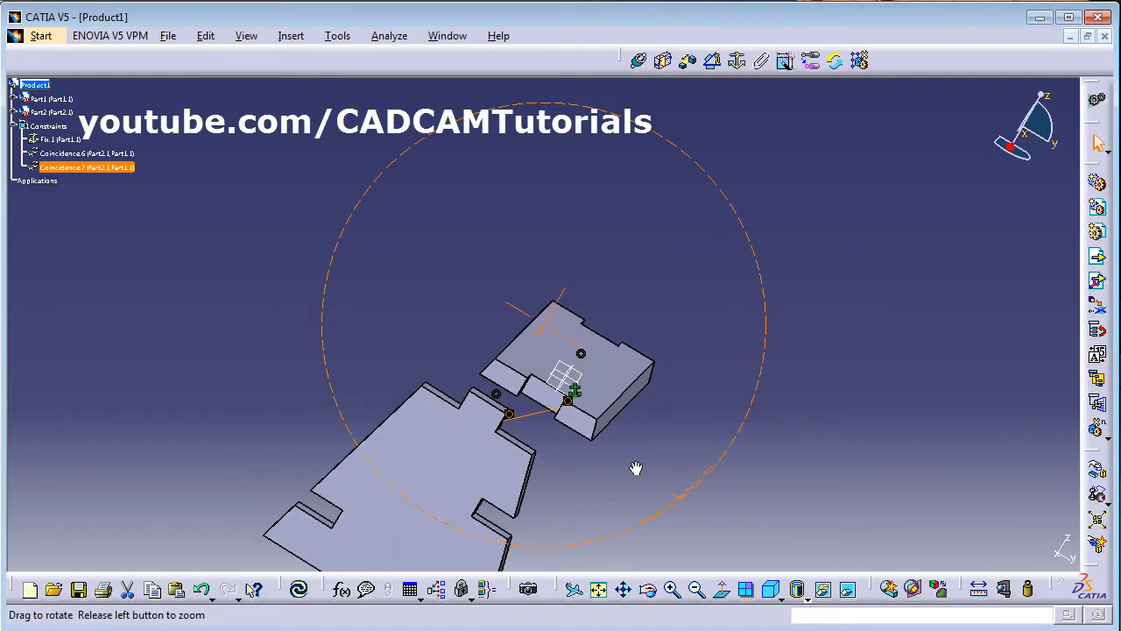
{"action": "left_click", "coordinate": [514, 419]}
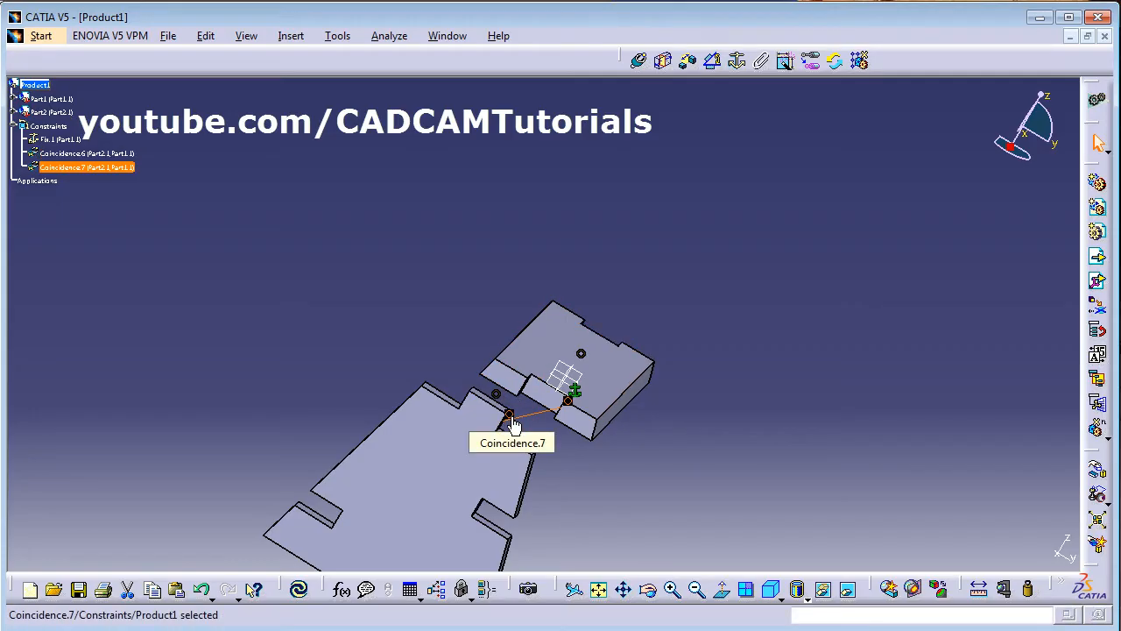
{"action": "middle_click_drag", "start_coordinate": [695, 406], "coordinate": [347, 464]}
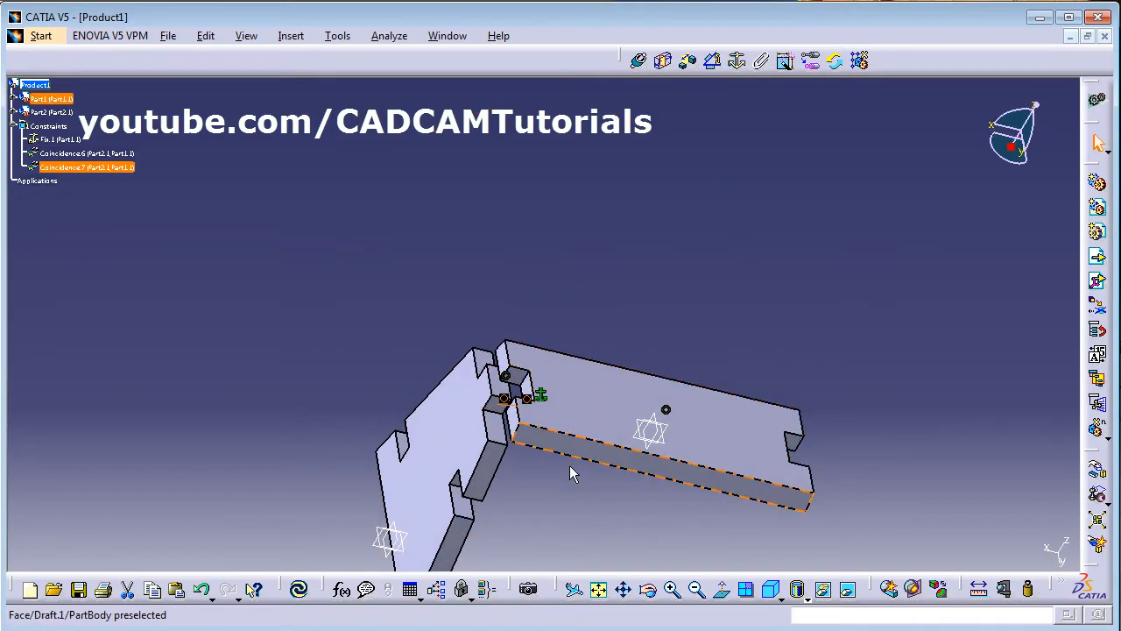
{"action": "middle_click_drag", "start_coordinate": [623, 488], "coordinate": [670, 473]}
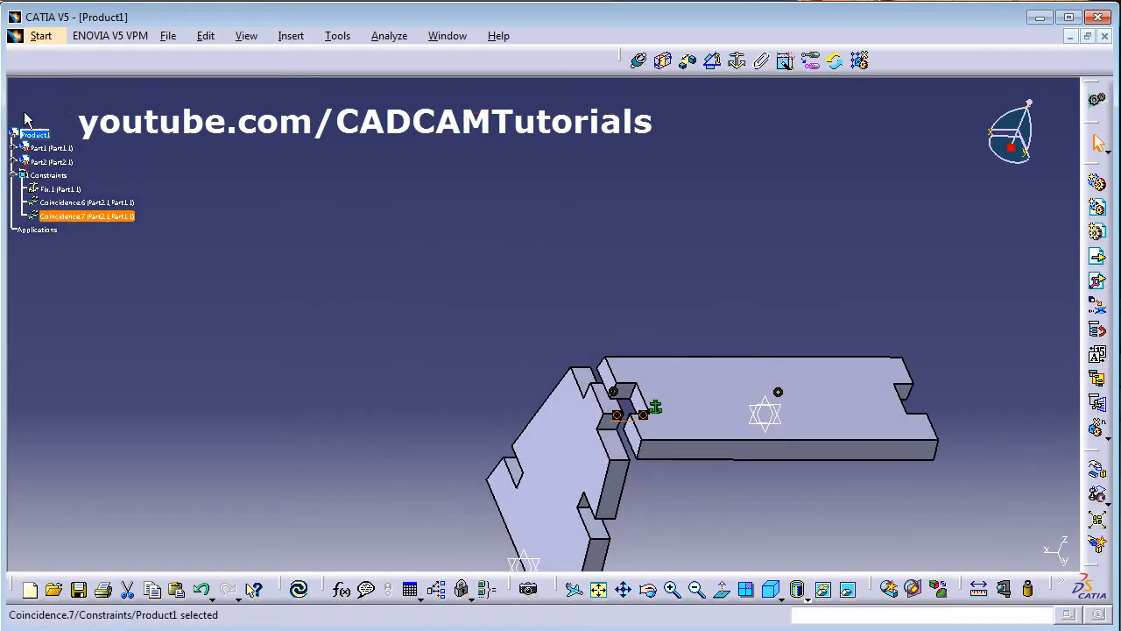
{"action": "left_click", "coordinate": [83, 202]}
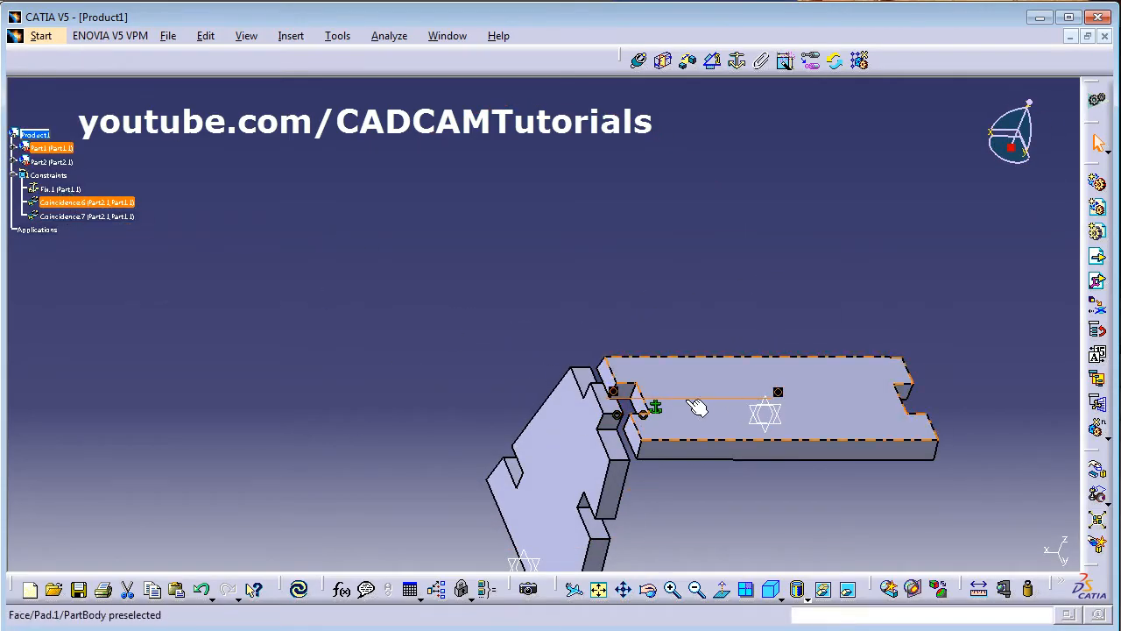
{"action": "left_click", "coordinate": [74, 217]}
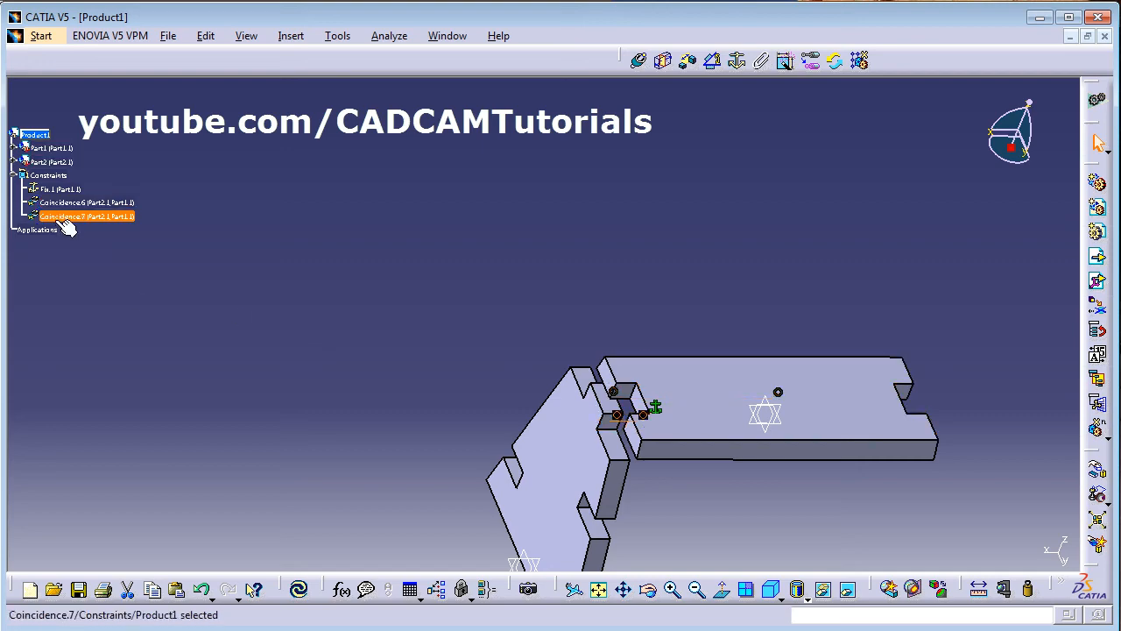